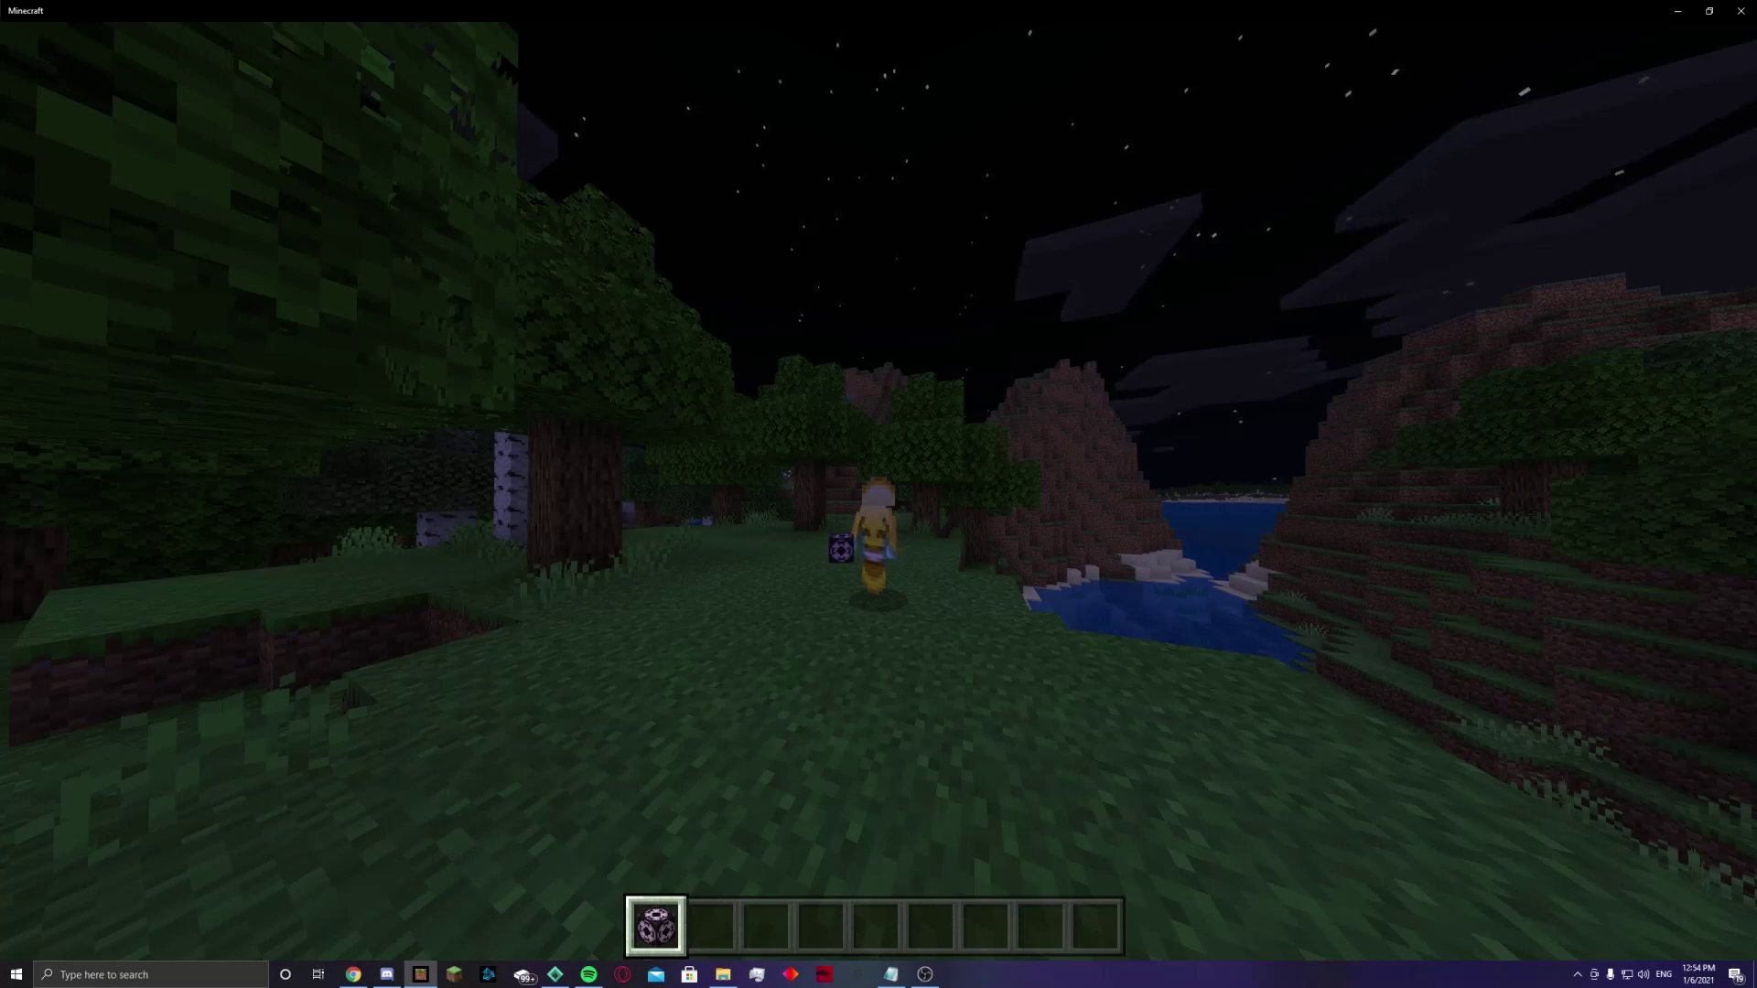
Step: Place a structure block on the grass beside the tree and save its 5×5×5 area as structure "a"
key(F5)
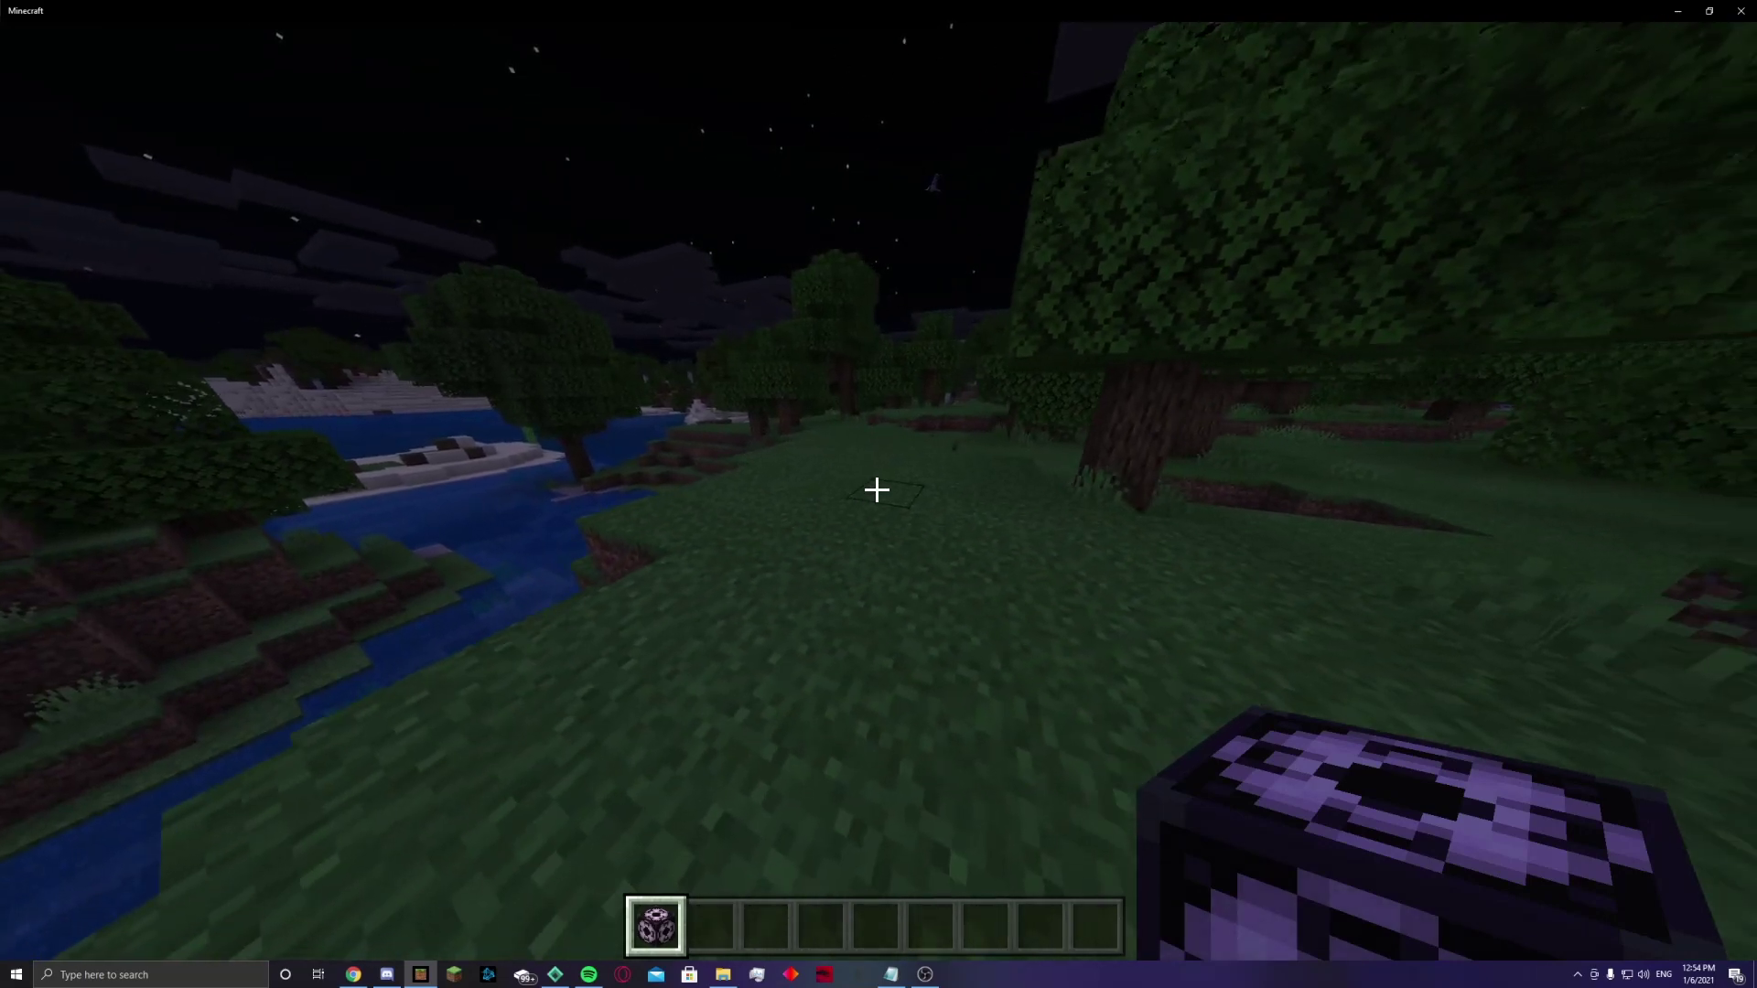
key(s)
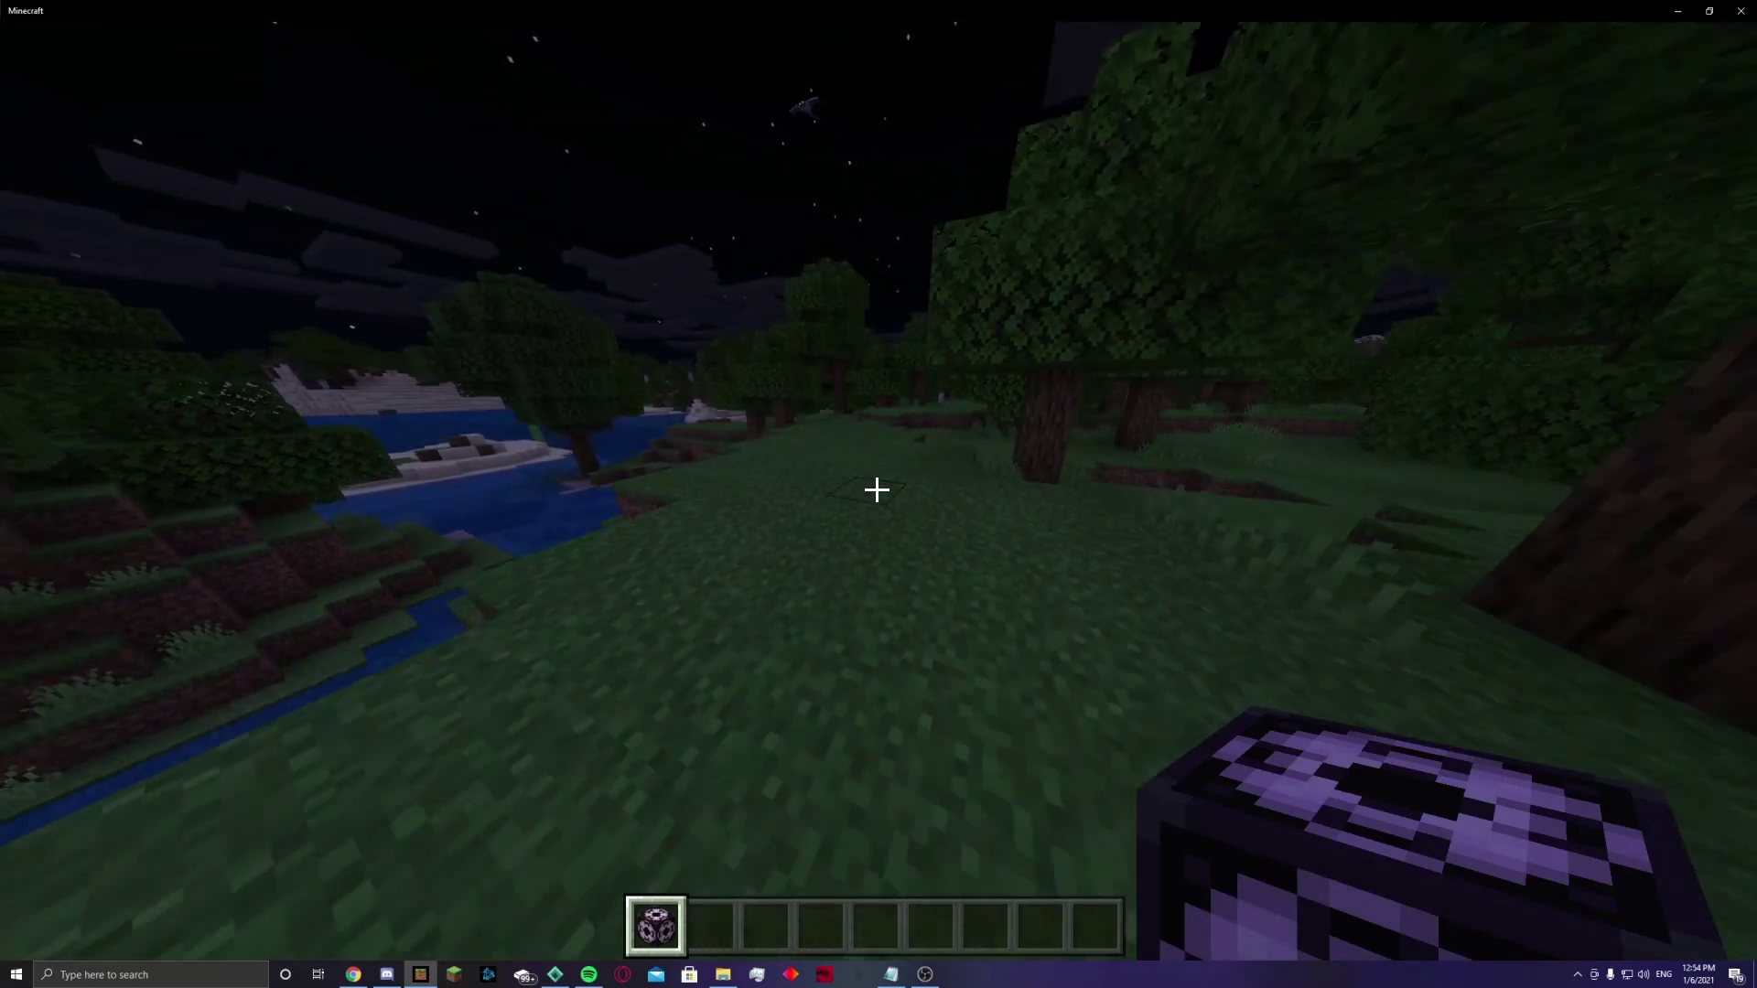
key(w)
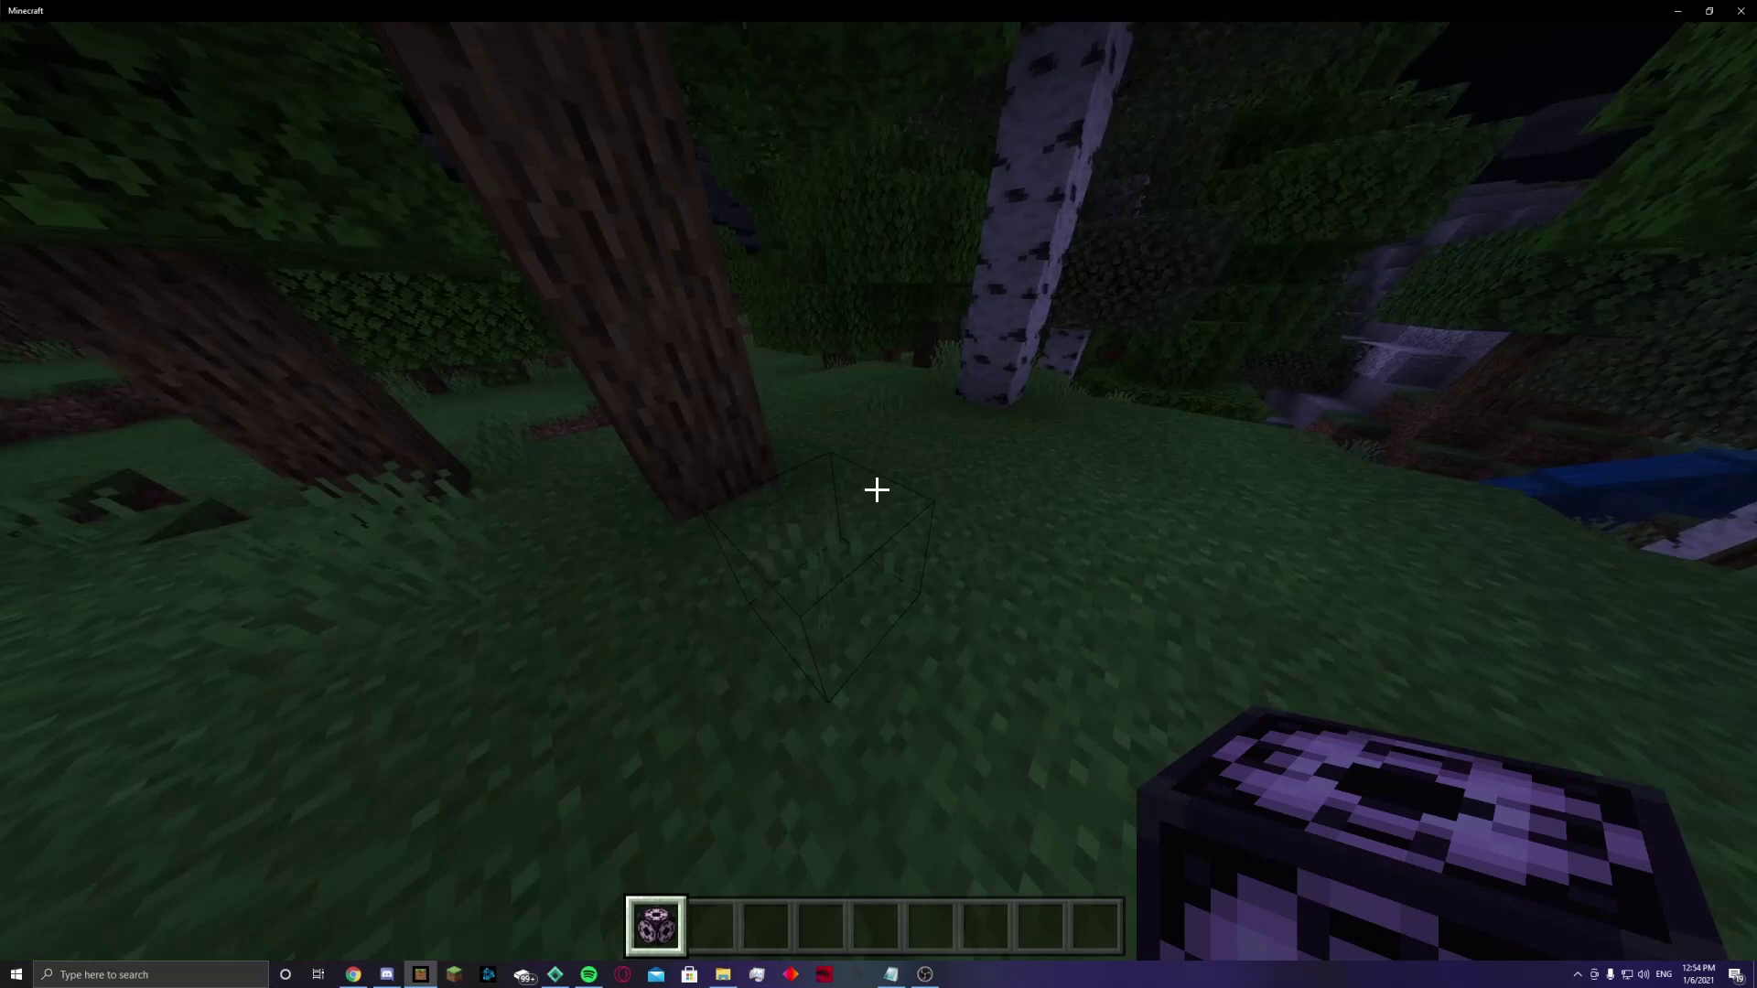
right_click(877, 490)
right_click(877, 490)
right_click(877, 489)
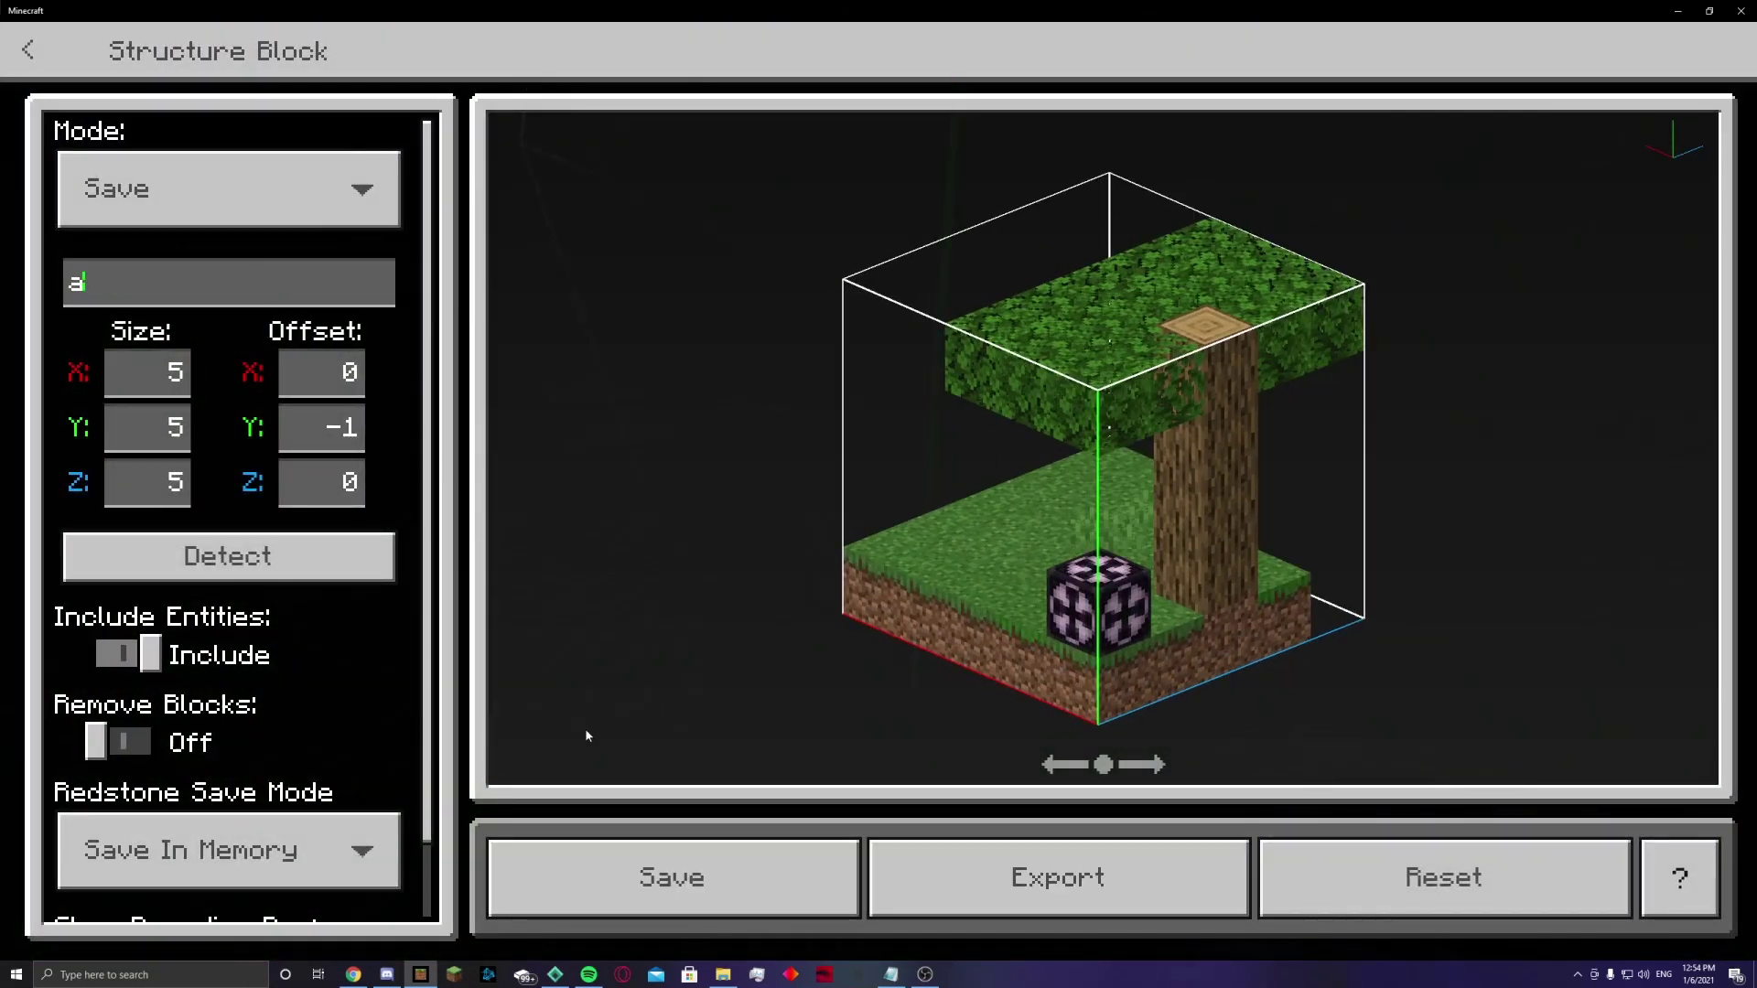
key(Escape)
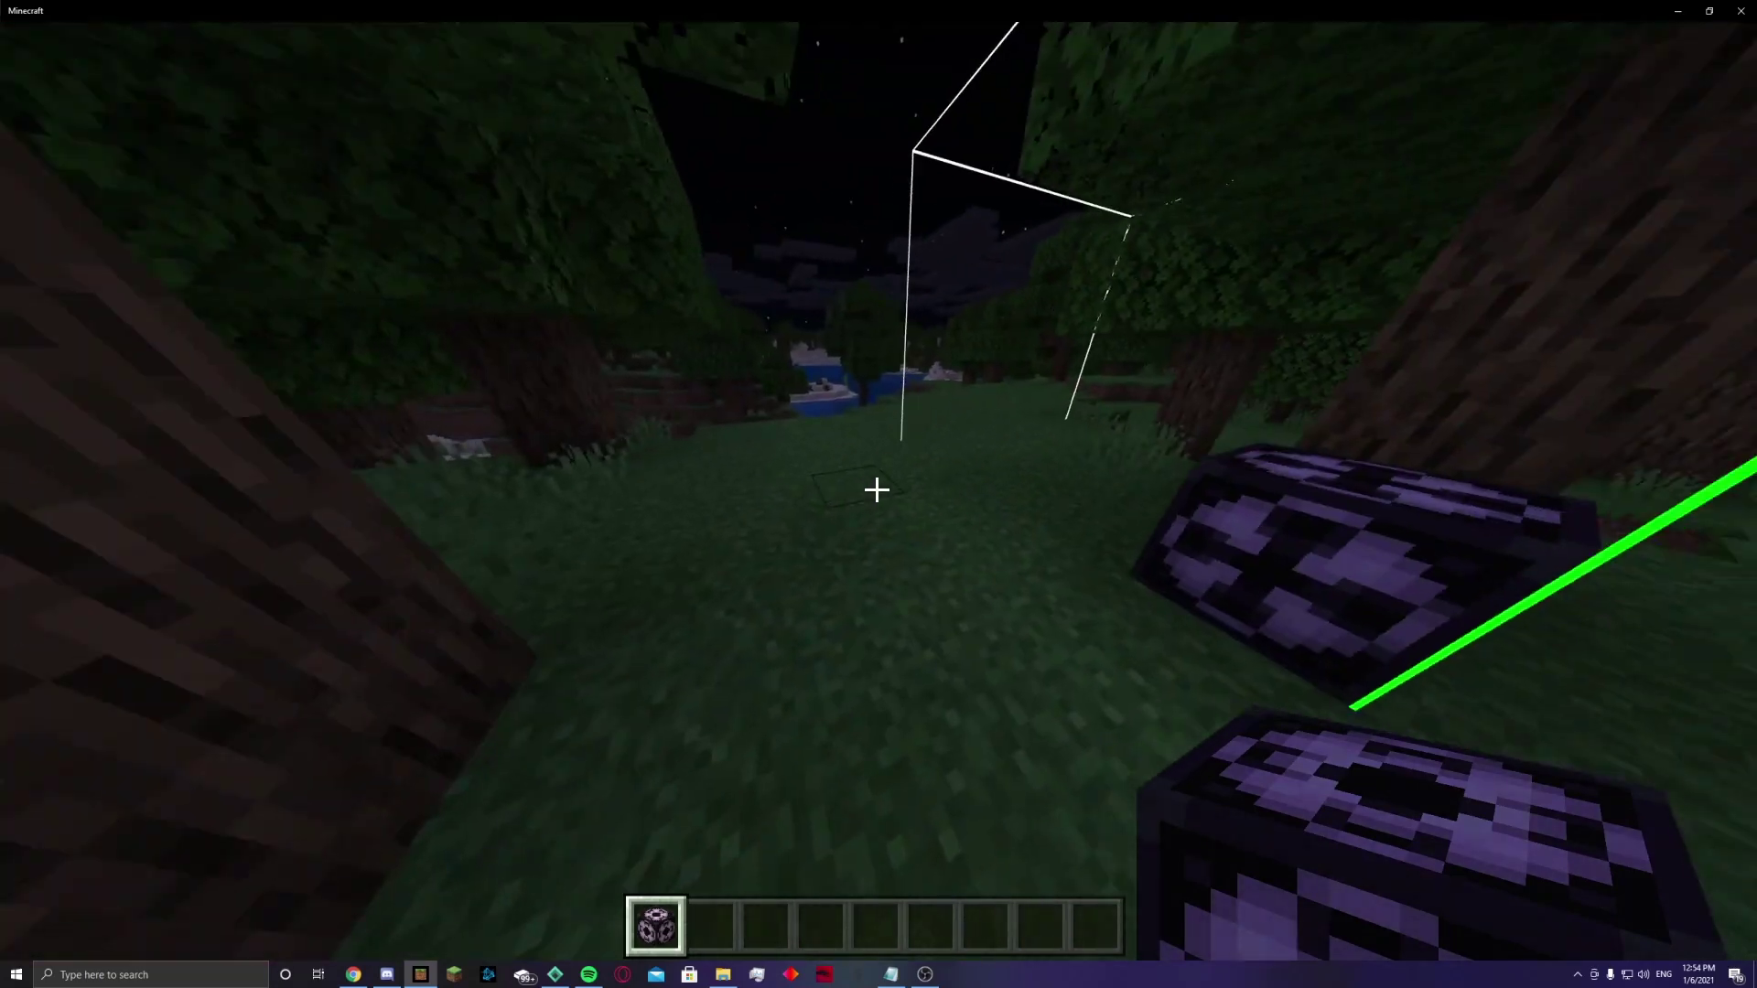
Step: Place a second structure block nearby, set it to Load mode and load the structure mystructure:a
right_click(877, 490)
click(309, 192)
click(310, 223)
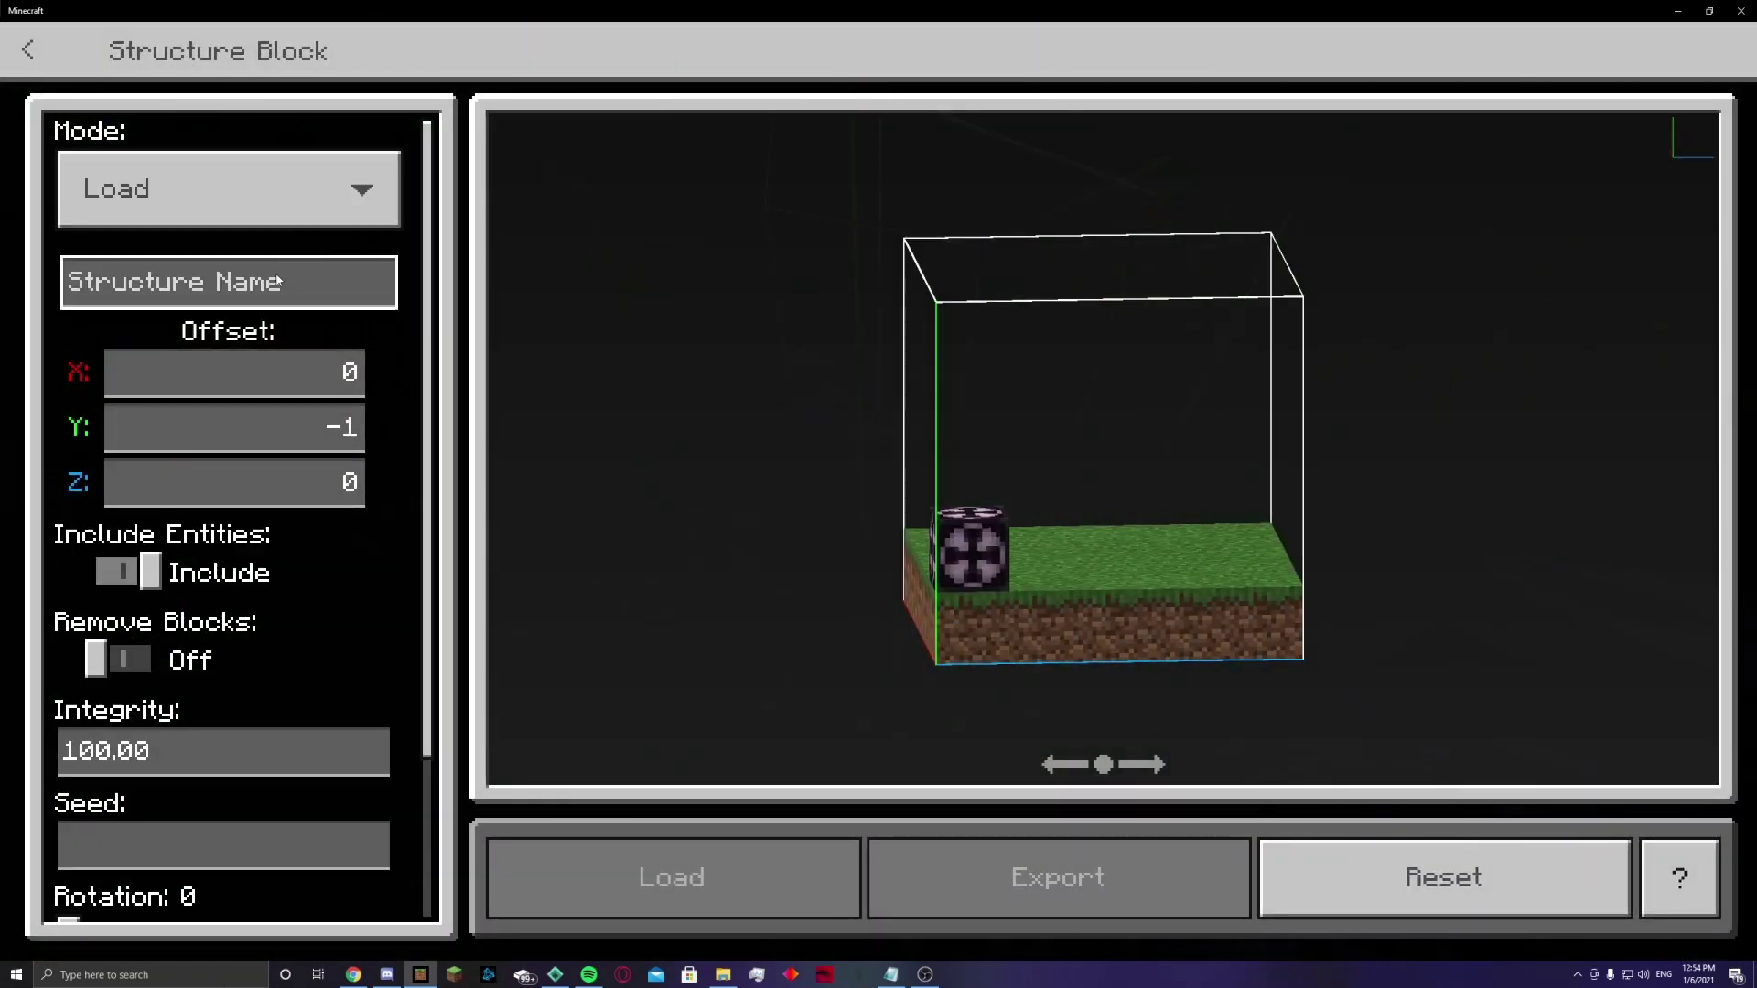
text(a)
click(300, 326)
click(643, 895)
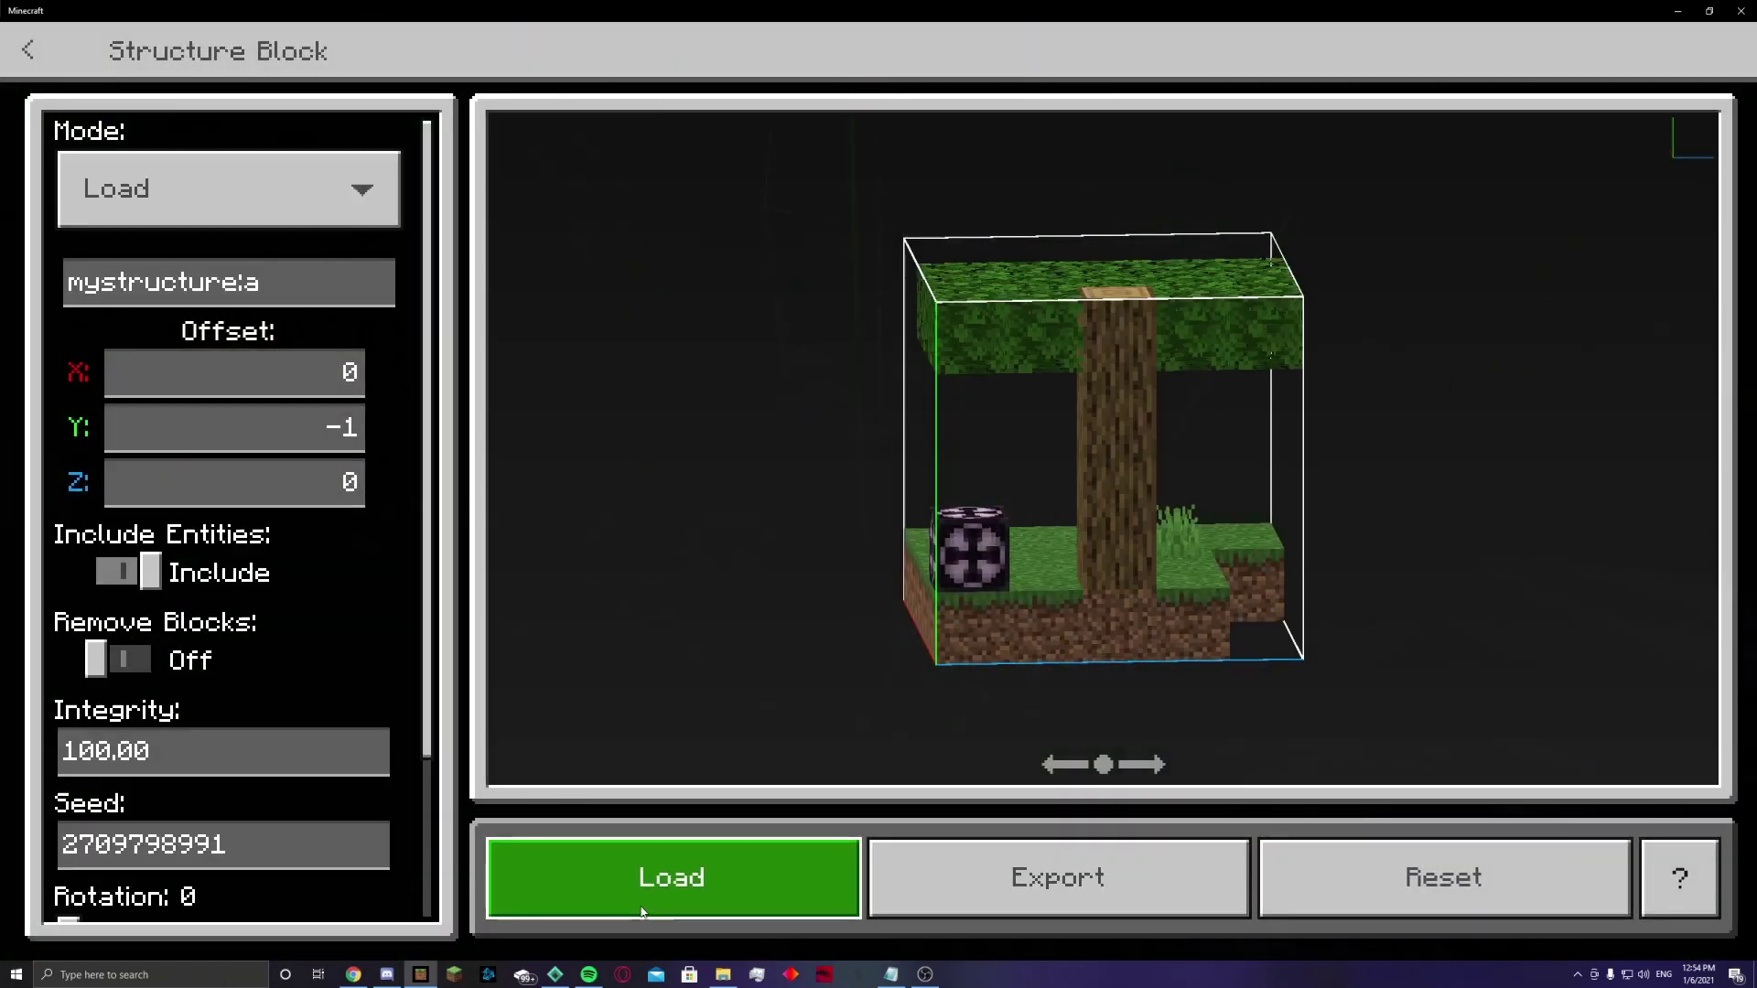
key(Escape)
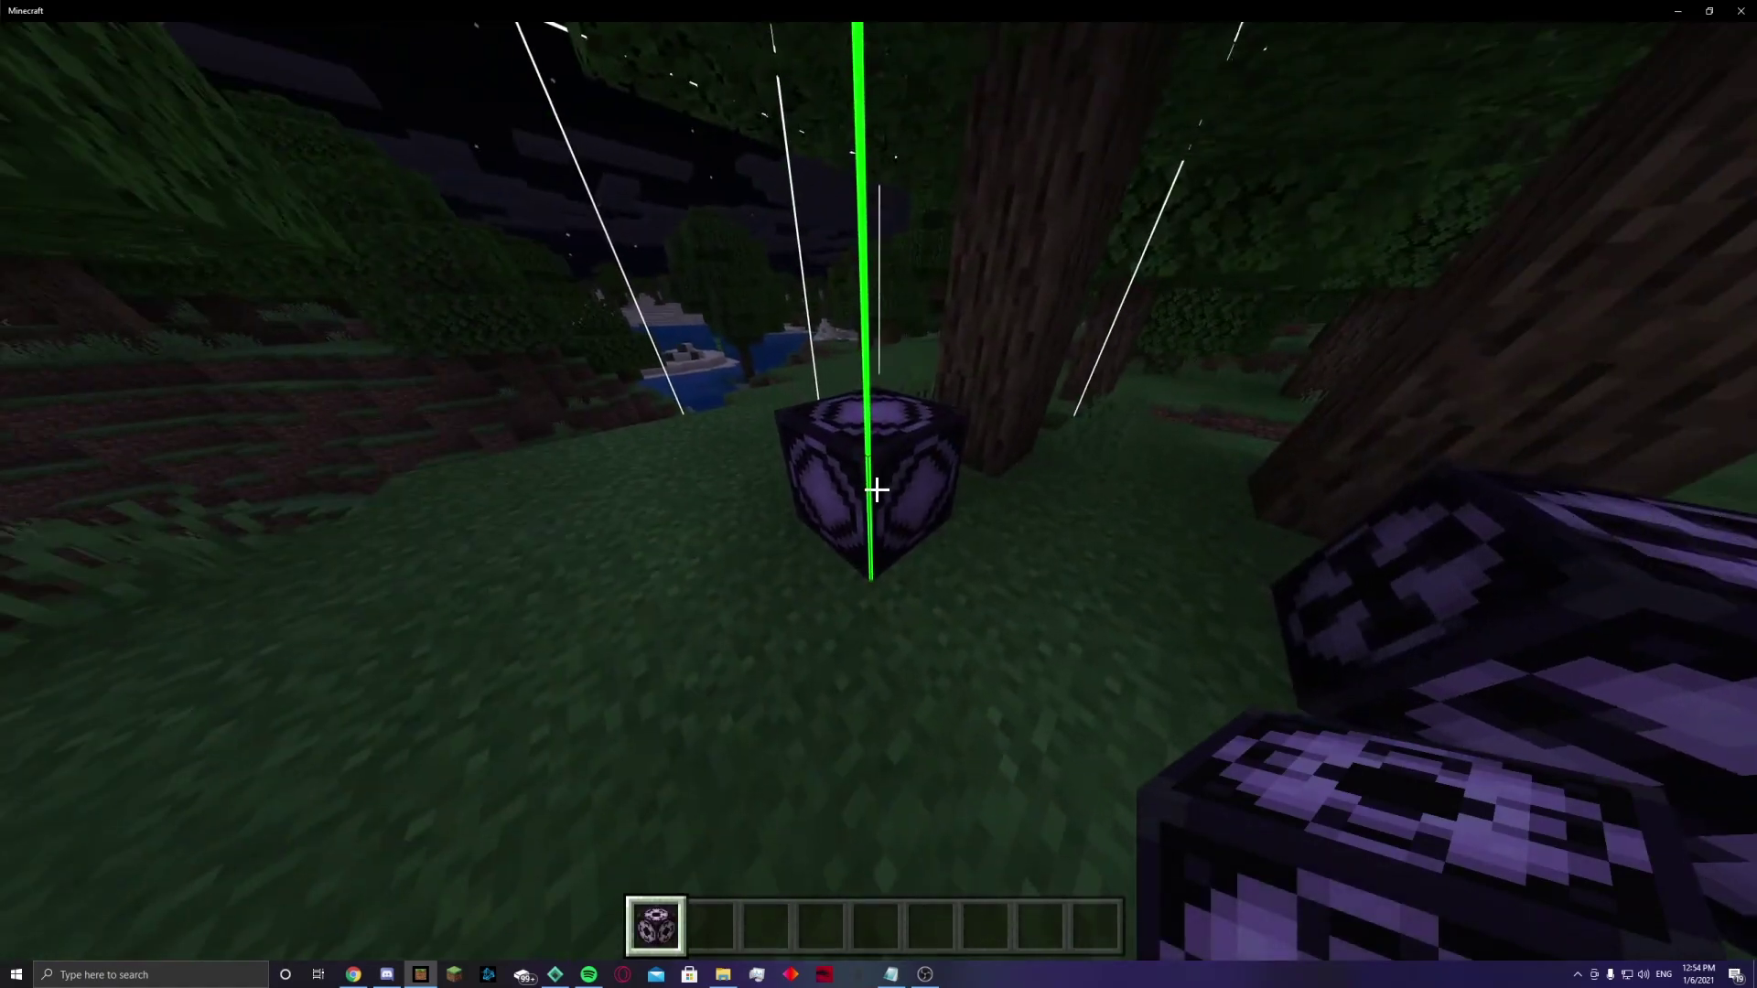
Step: Break both placed structure blocks
click(876, 489)
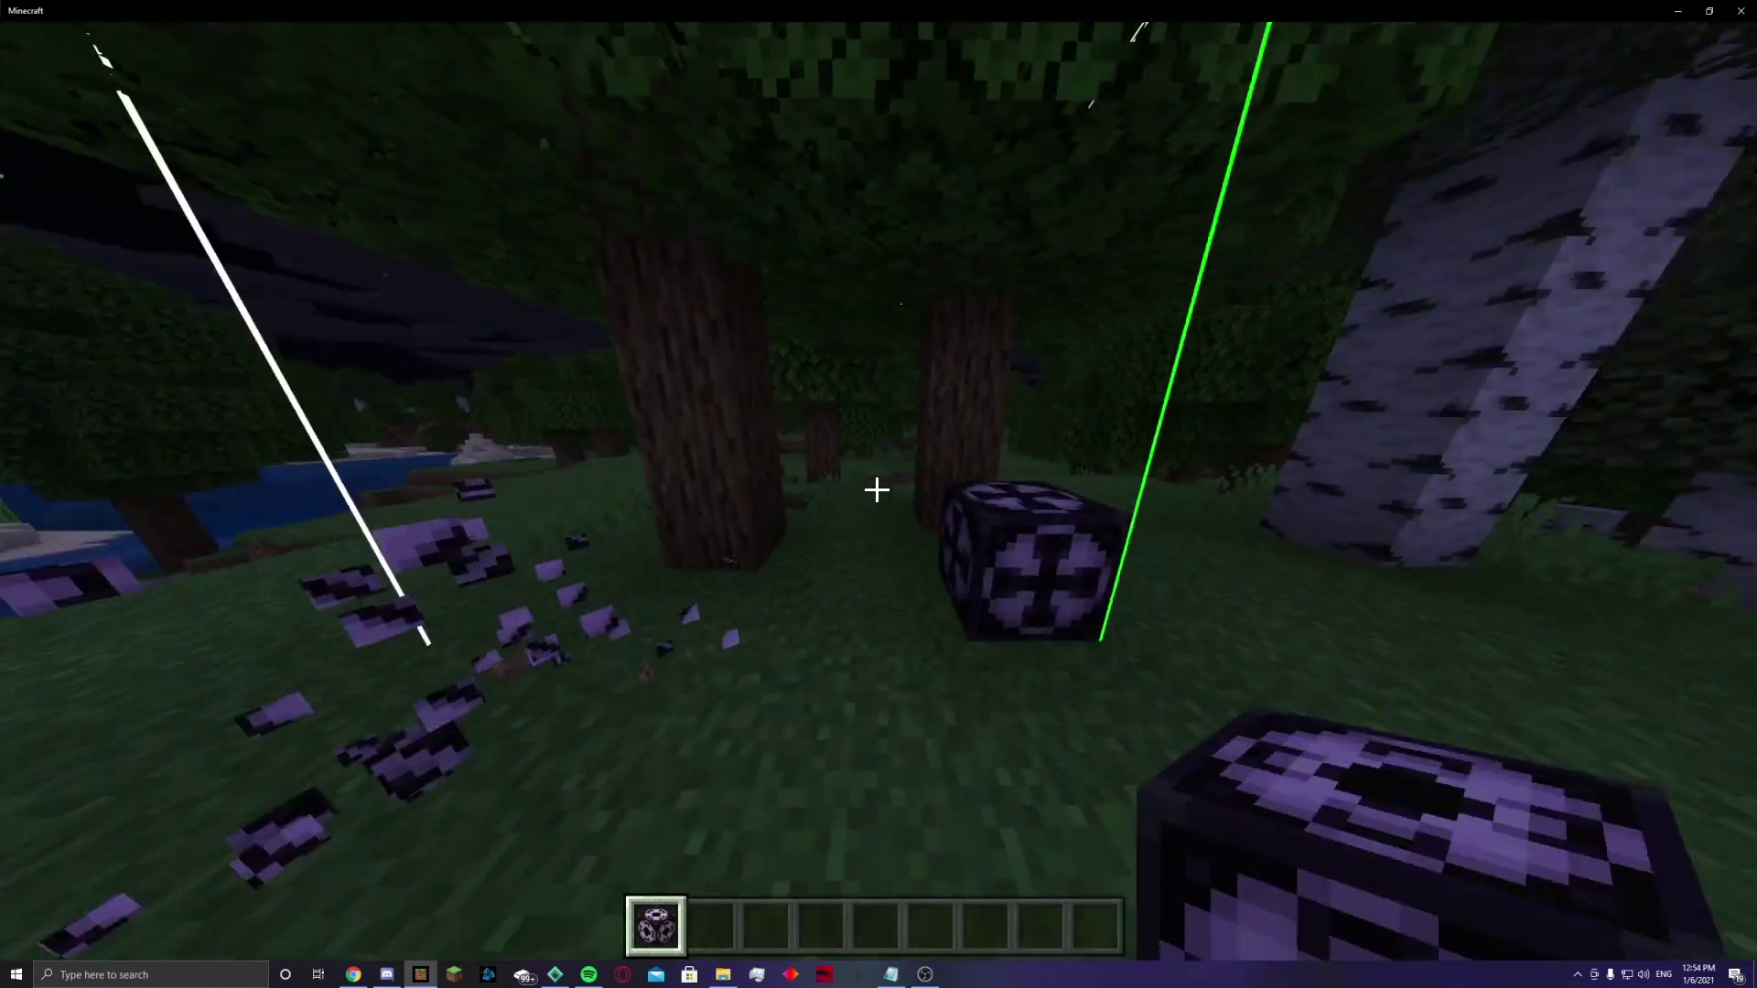
click(877, 490)
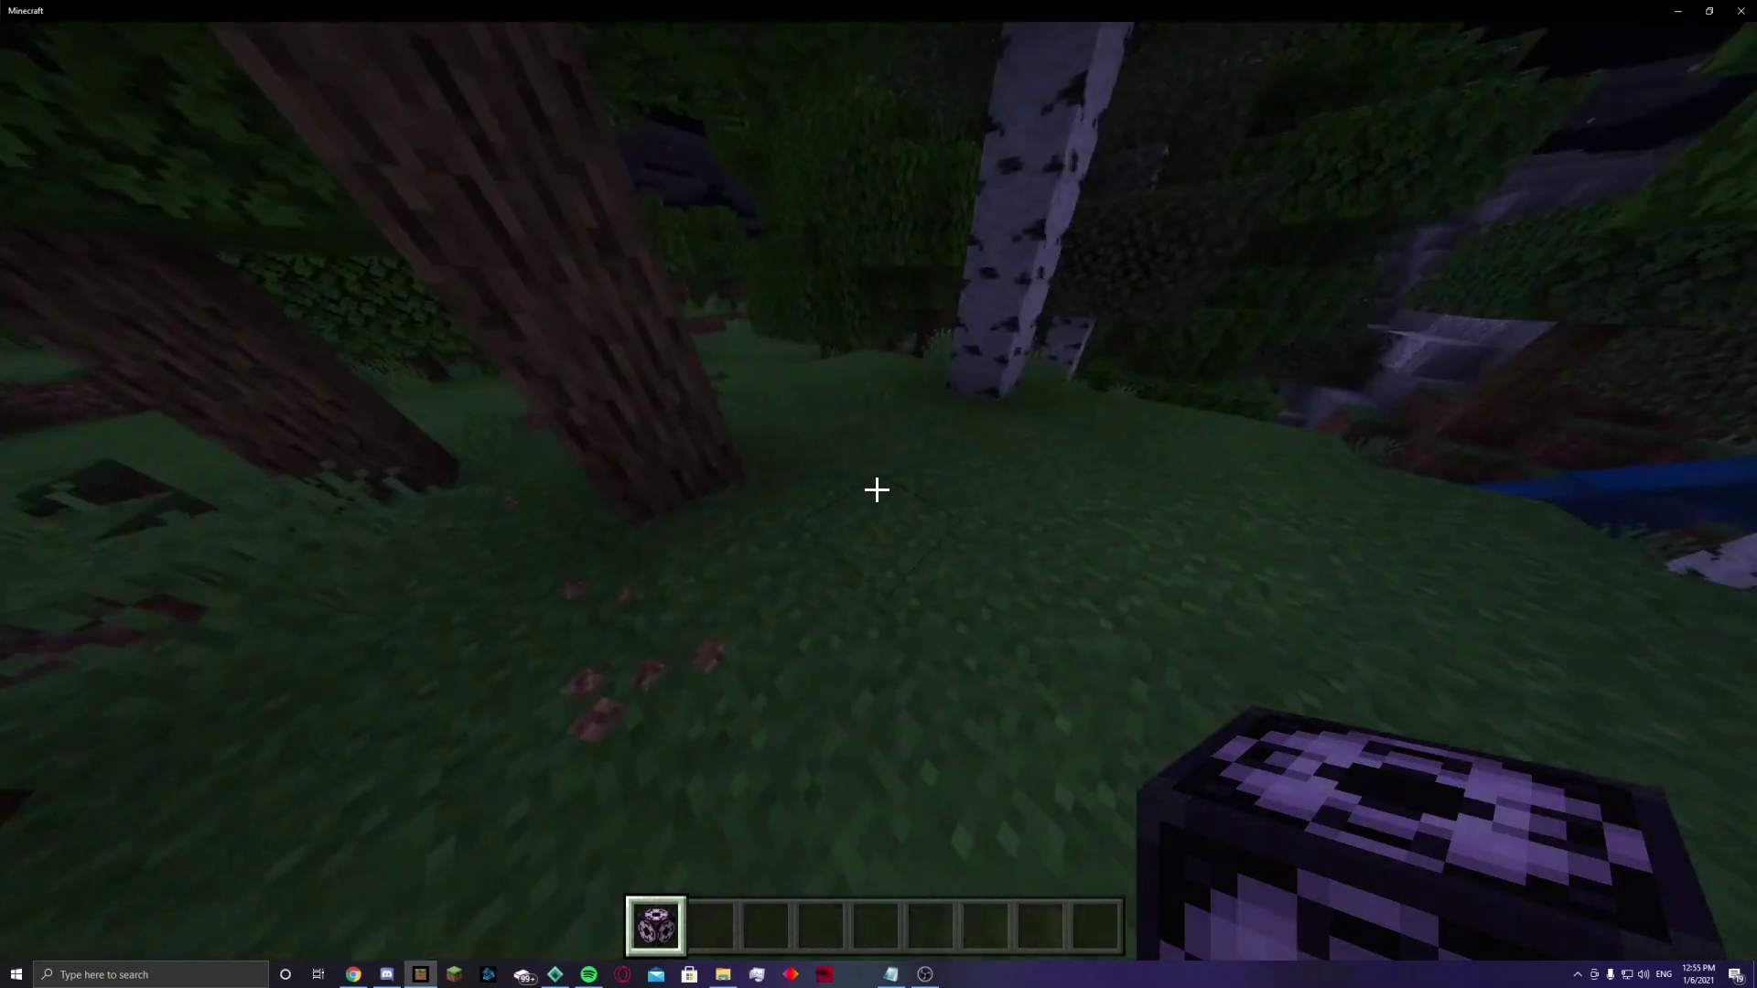
key(w)
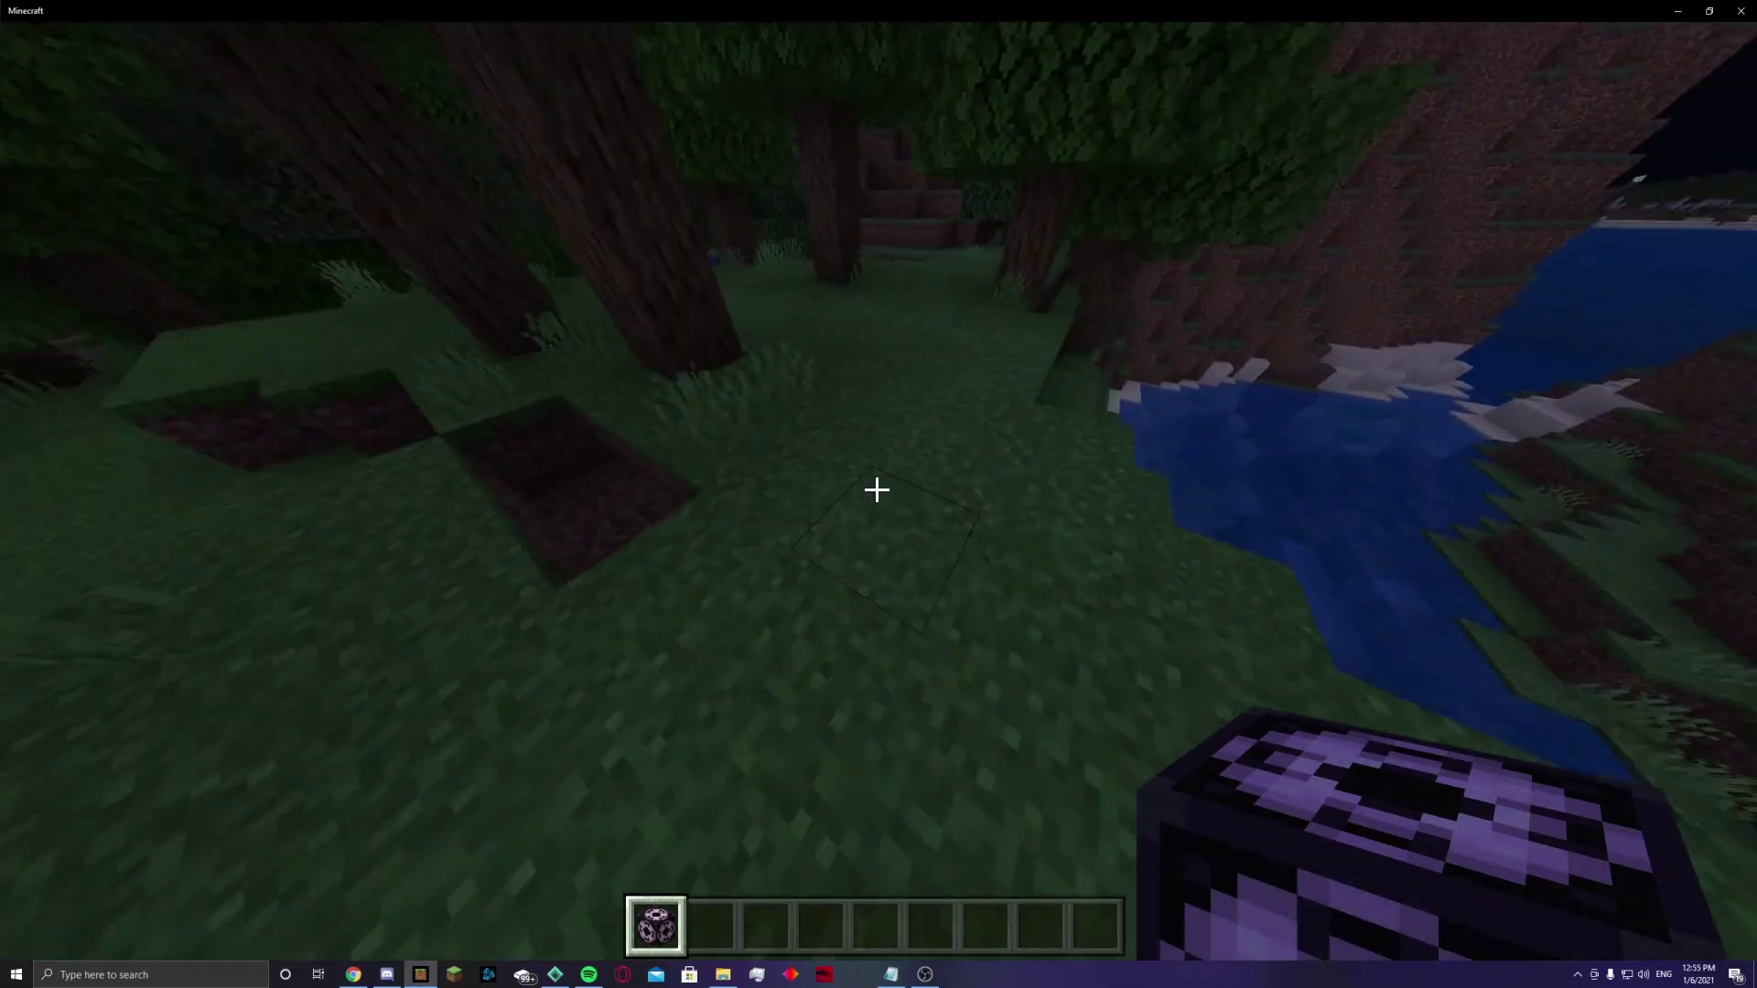
Step: Place a new structure block on the grass and try to set its X and Z sizes to 100
right_click(877, 490)
right_click(876, 490)
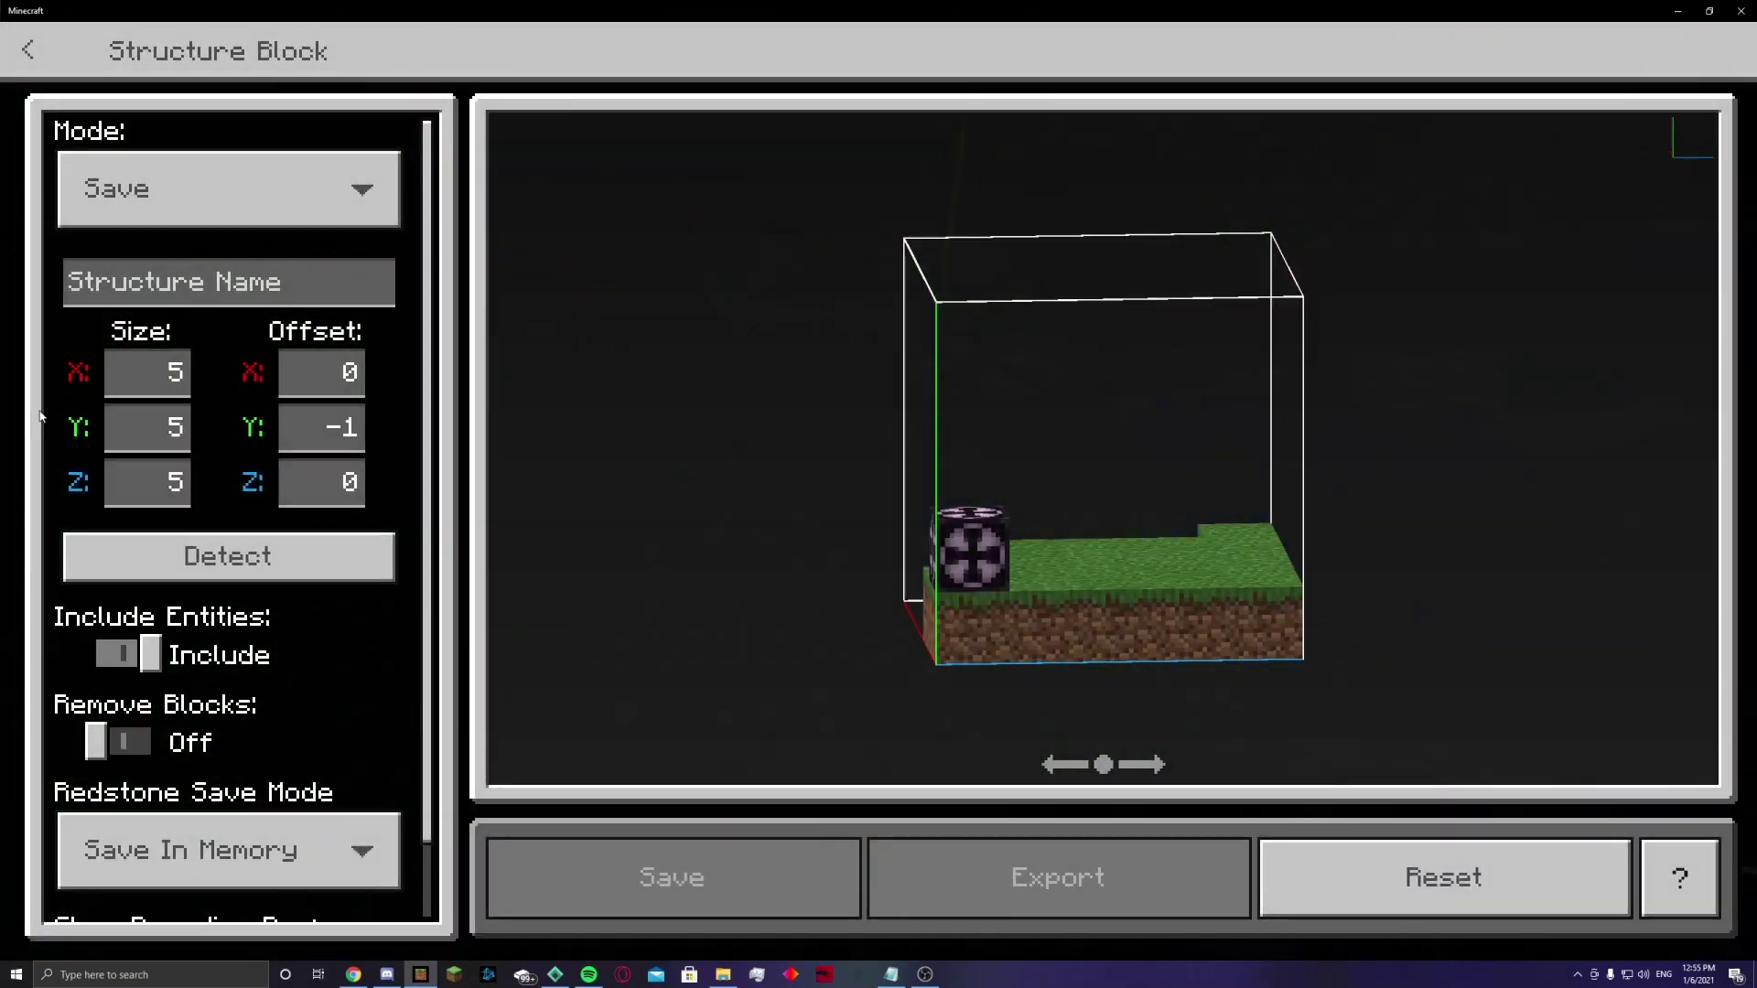
key(BackSpace)
text(100)
key(Return)
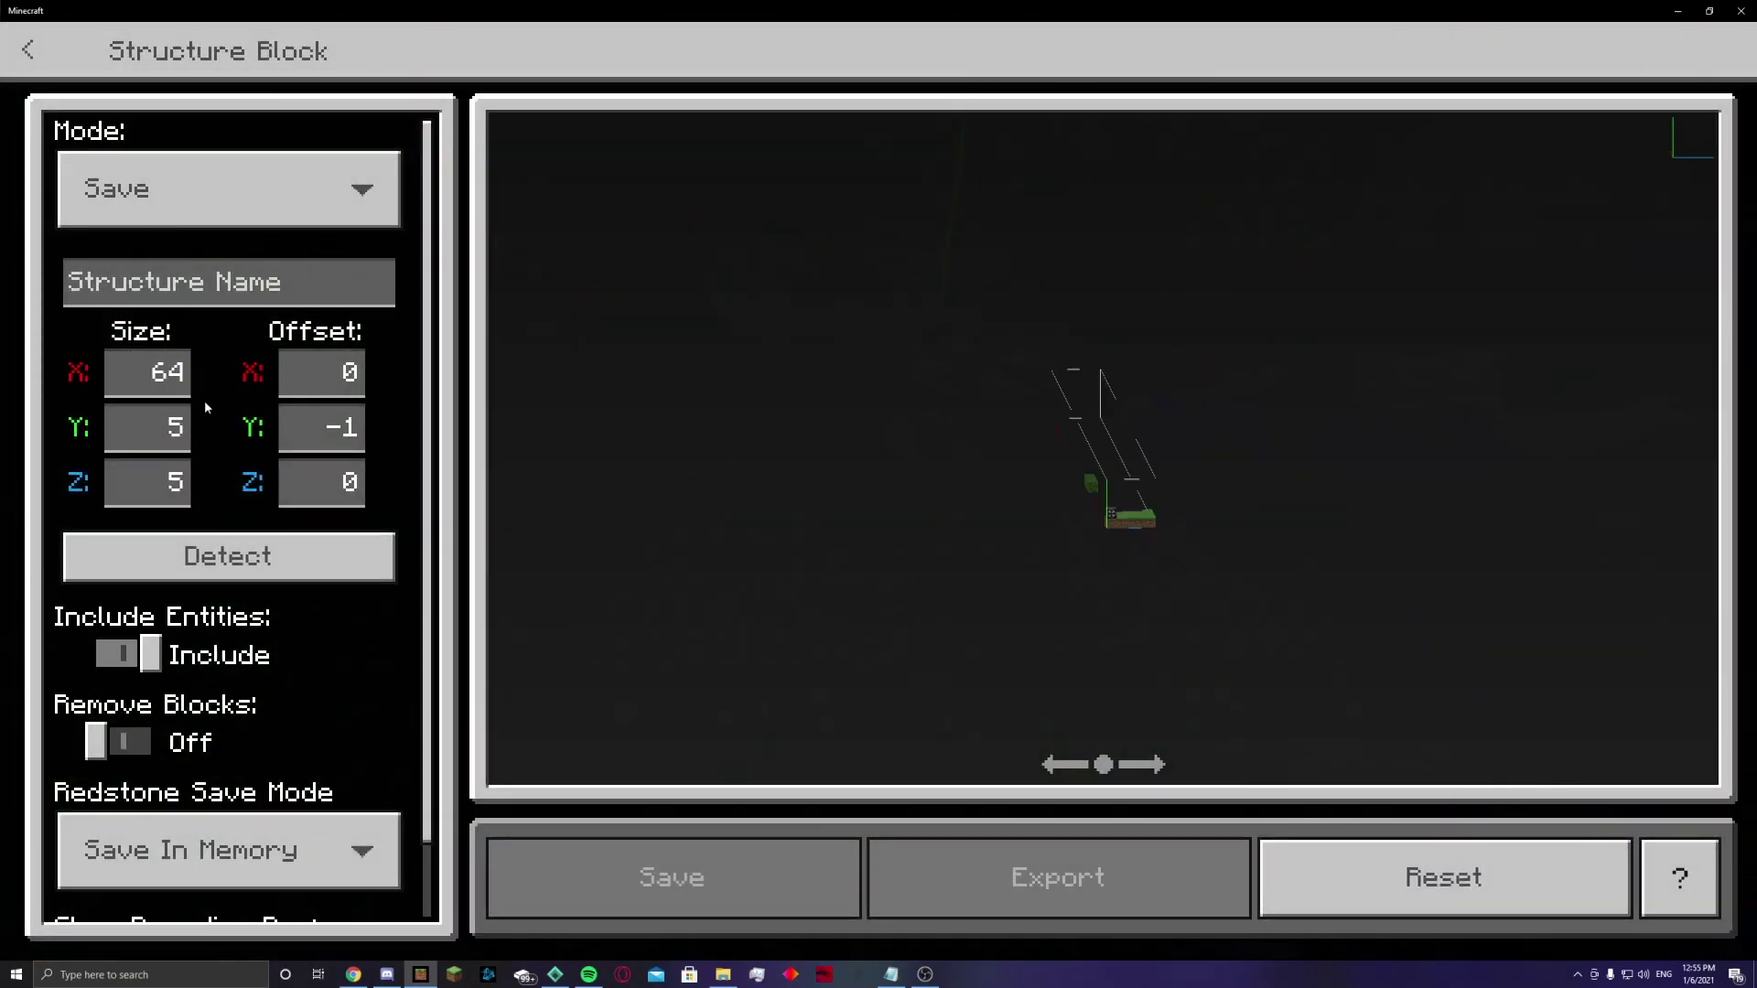
key(Tab)
key(Tab)
text(100)
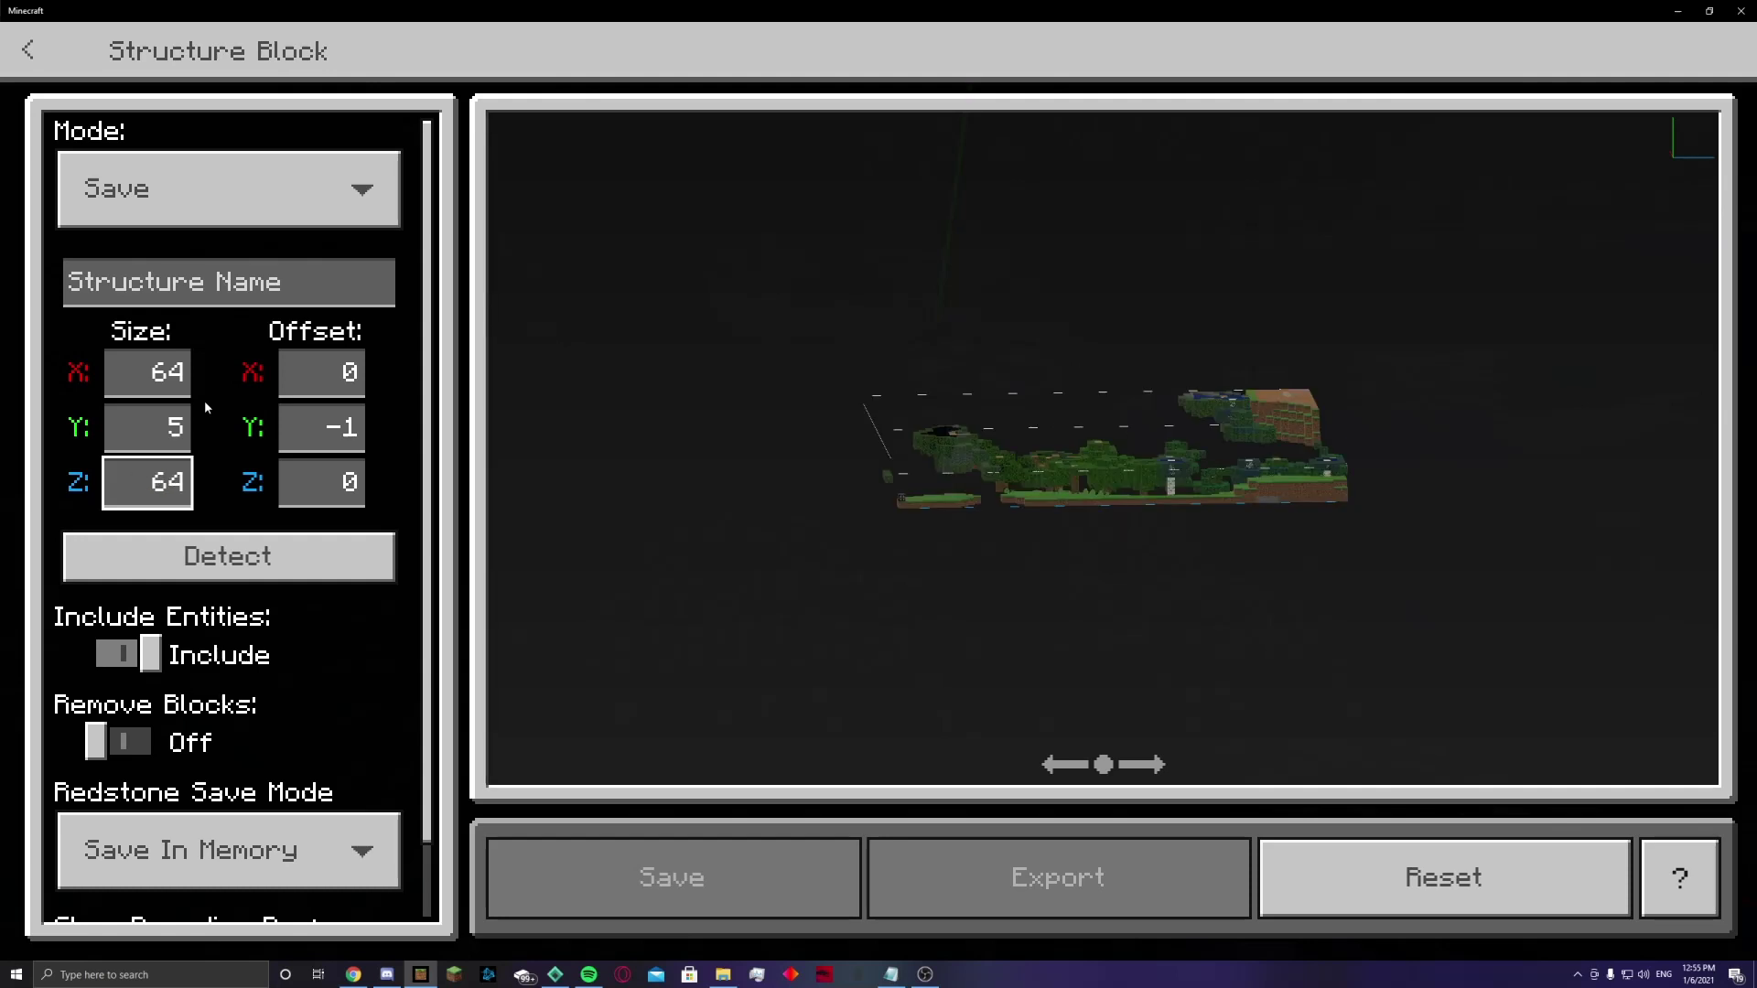
key(Tab)
key(Escape)
Step: Move the structure block with custom data to the hotbar, break the placed block and place the custom one instead
key(e)
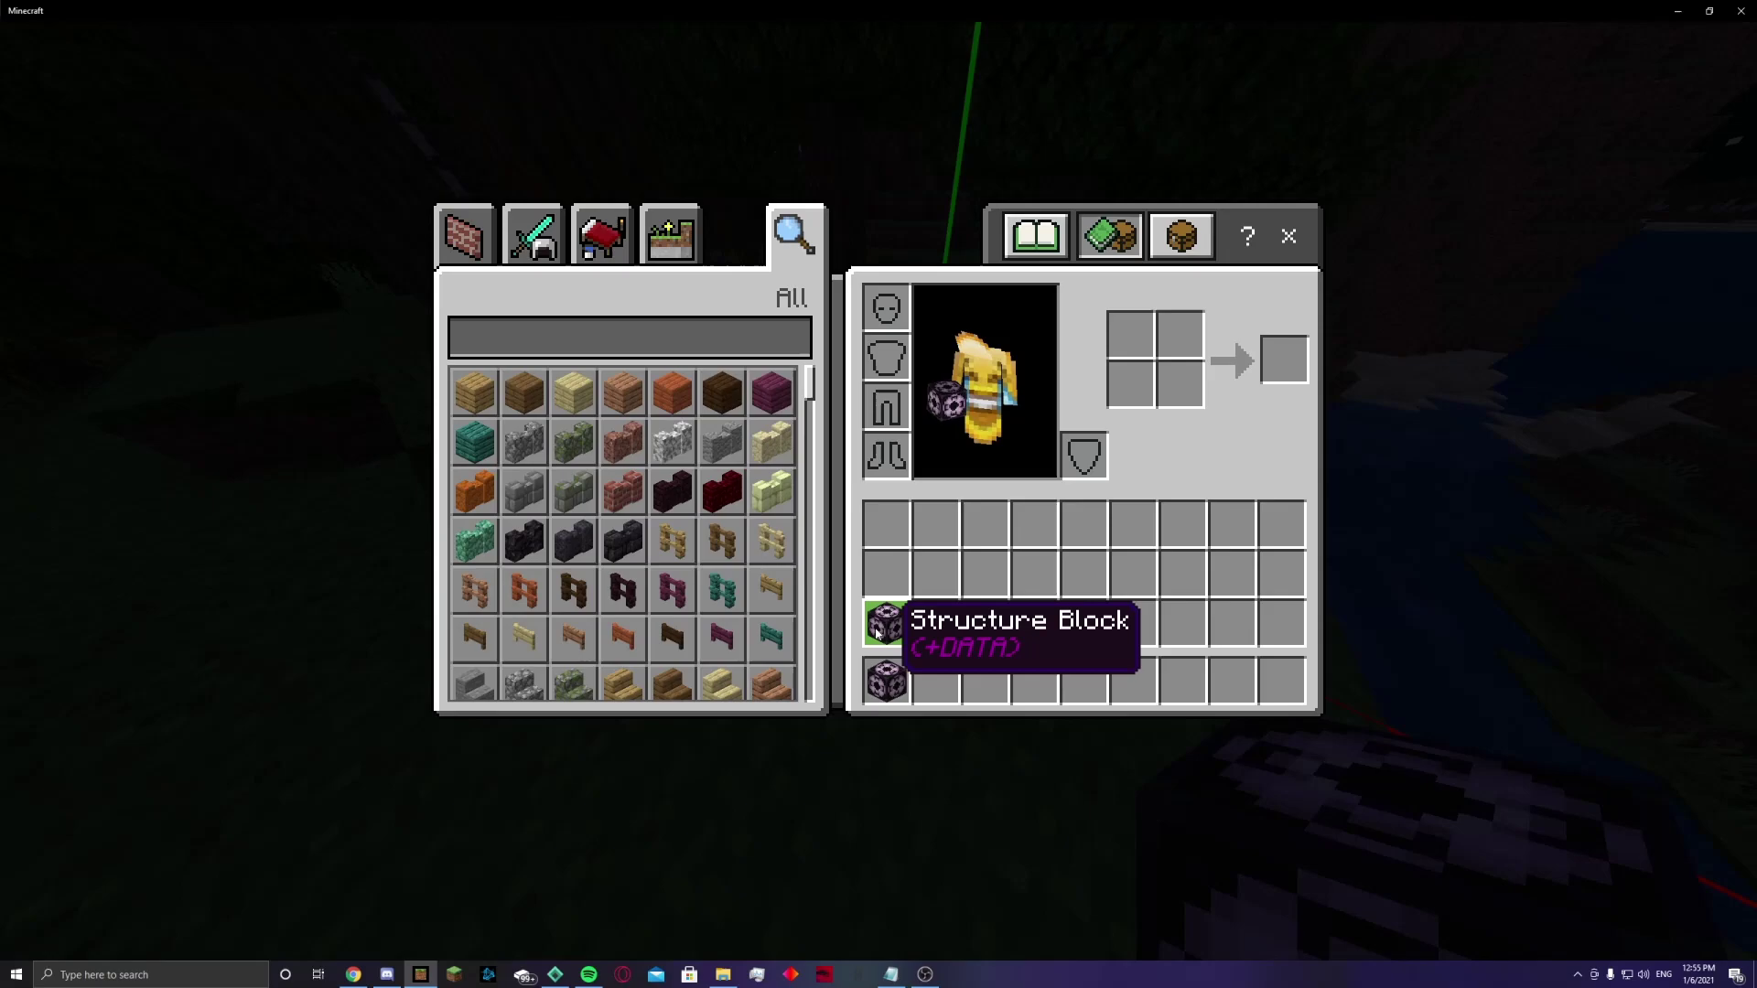
shift+click(876, 633)
key(e)
scroll(876, 490, down, 1)
click(876, 489)
right_click(877, 490)
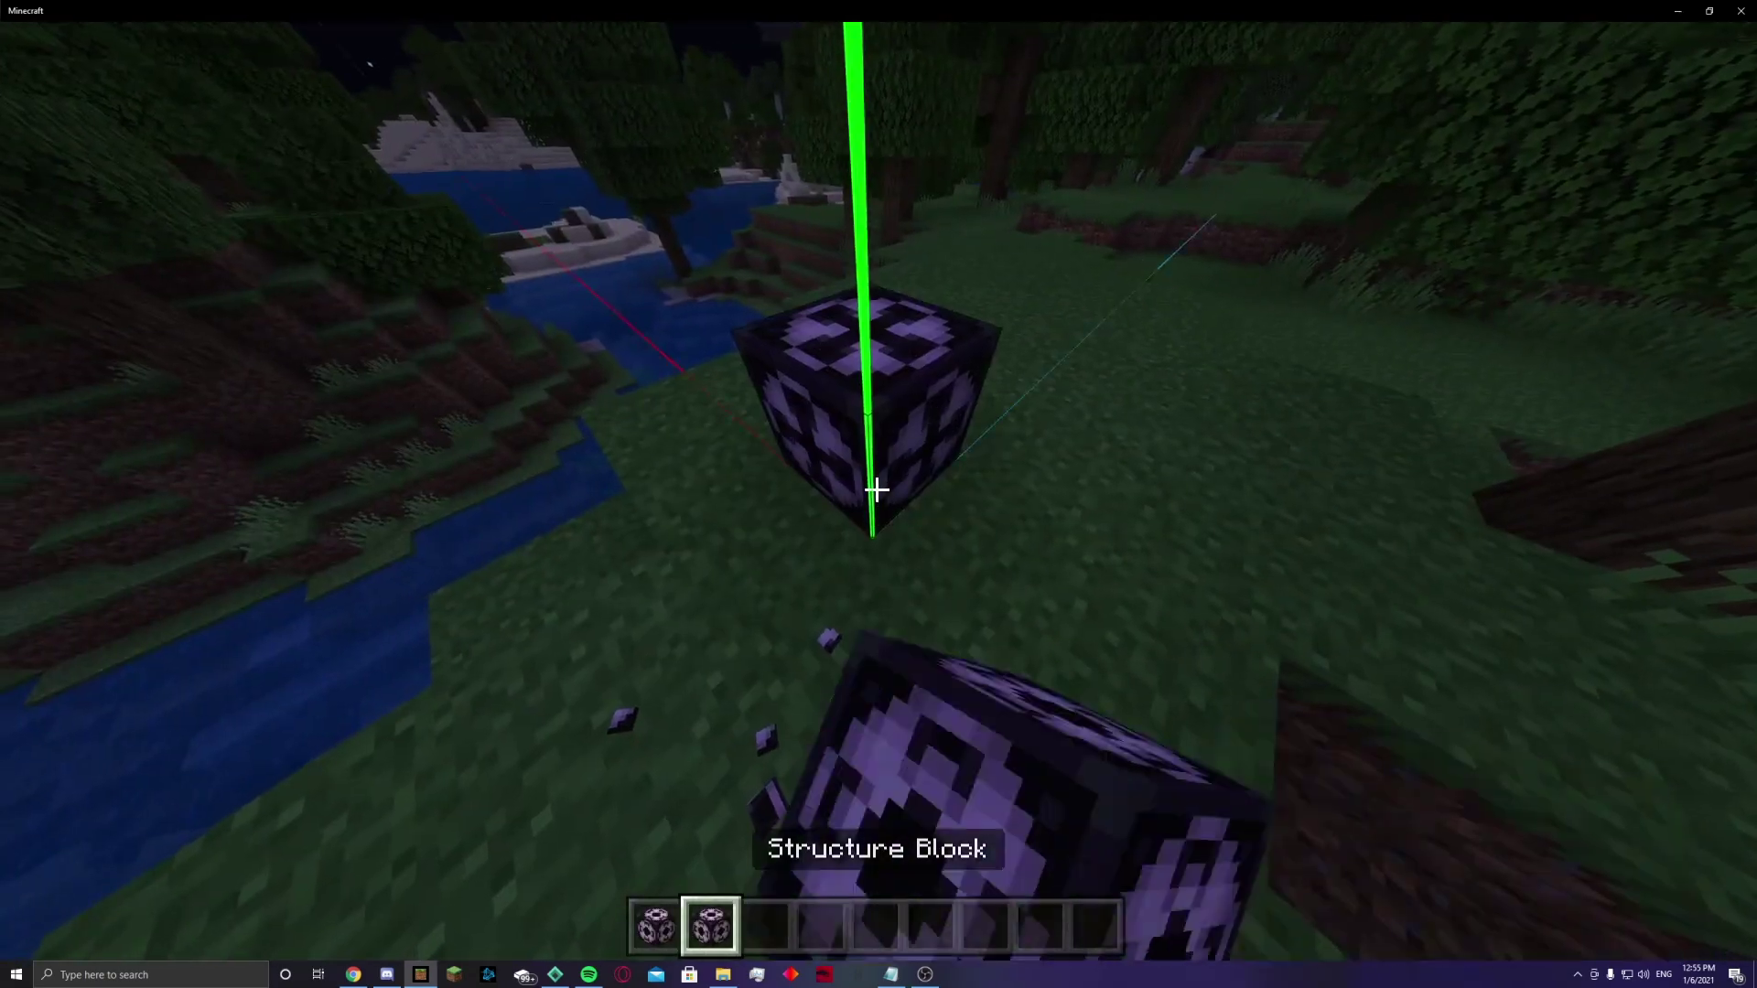
Step: Open the placed custom structure block and examine its area preview from several angles, including from above
right_click(876, 490)
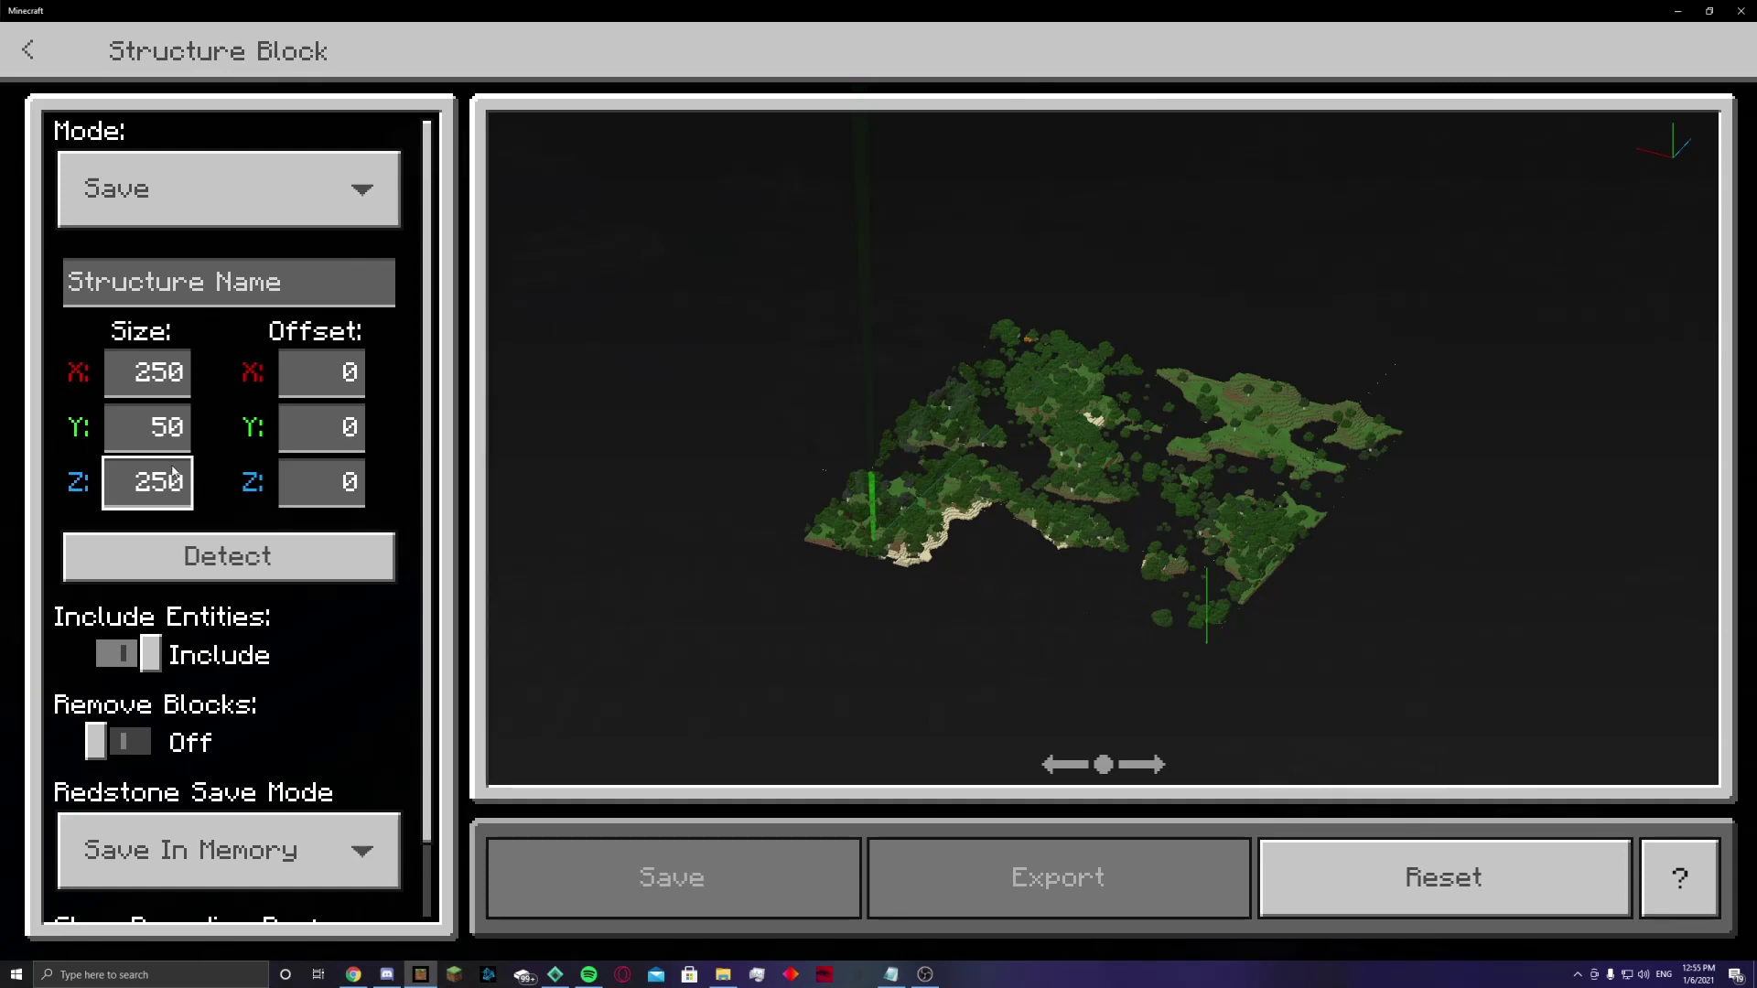
drag(928, 437, 1226, 311)
drag(567, 531, 1441, 694)
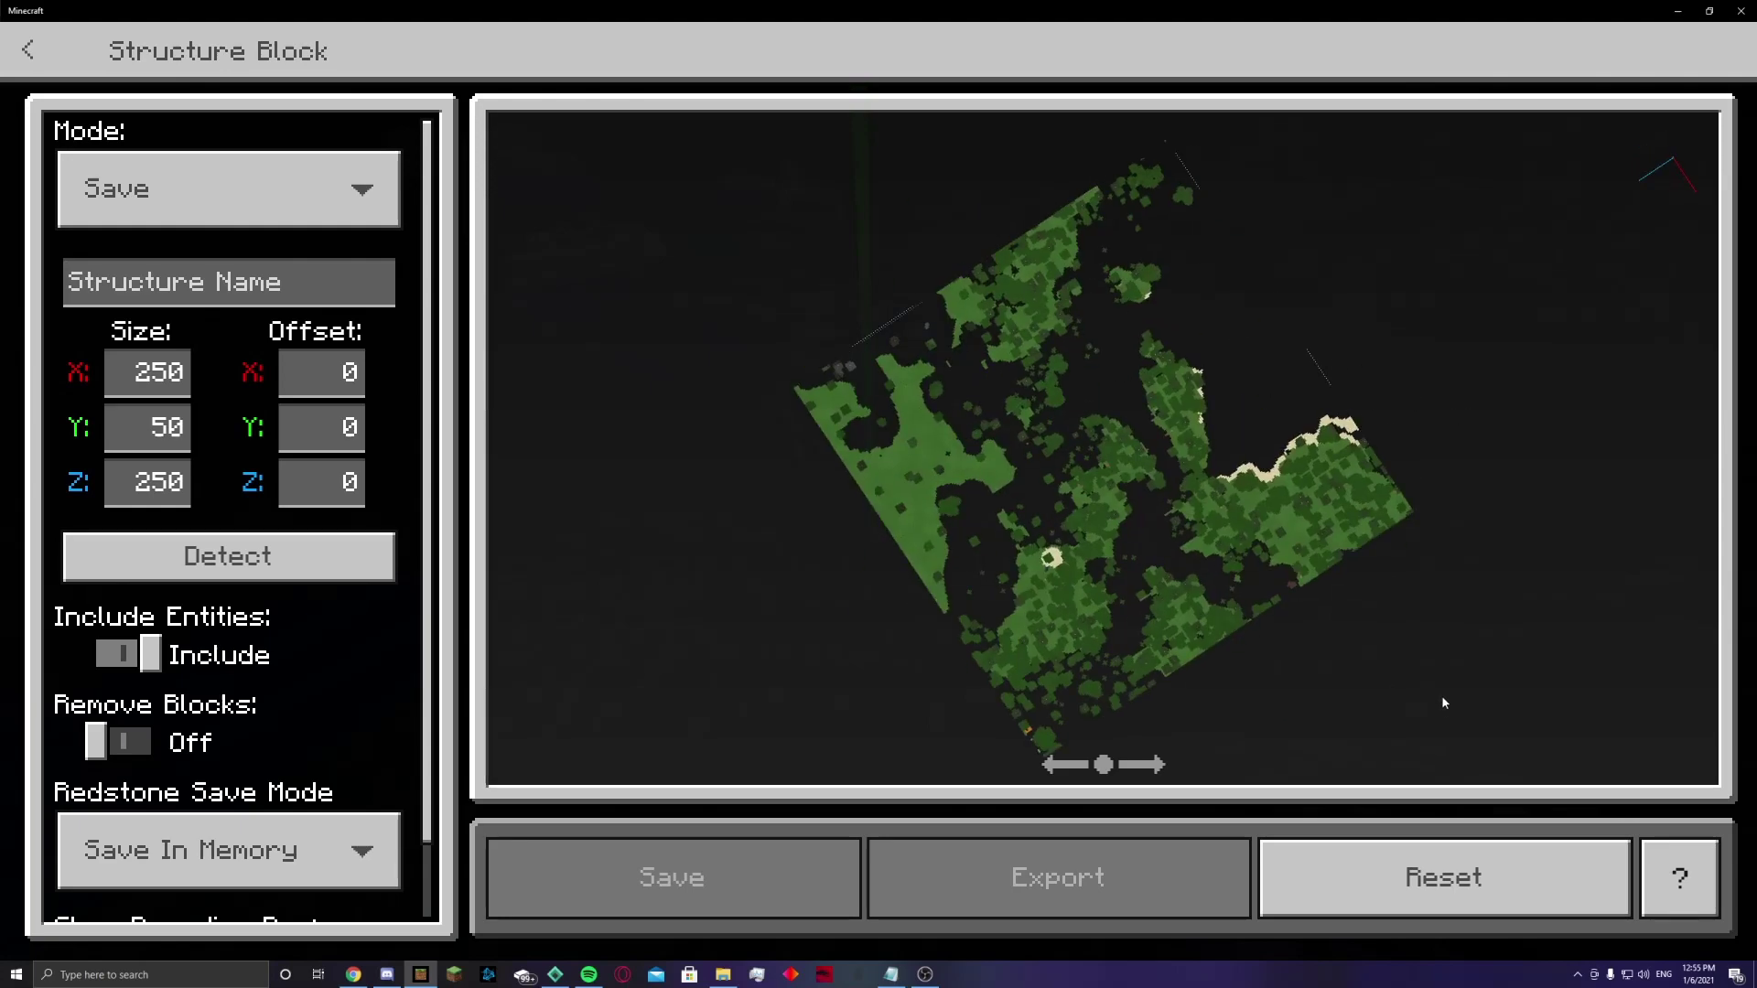
key(Escape)
key(w)
key(F5)
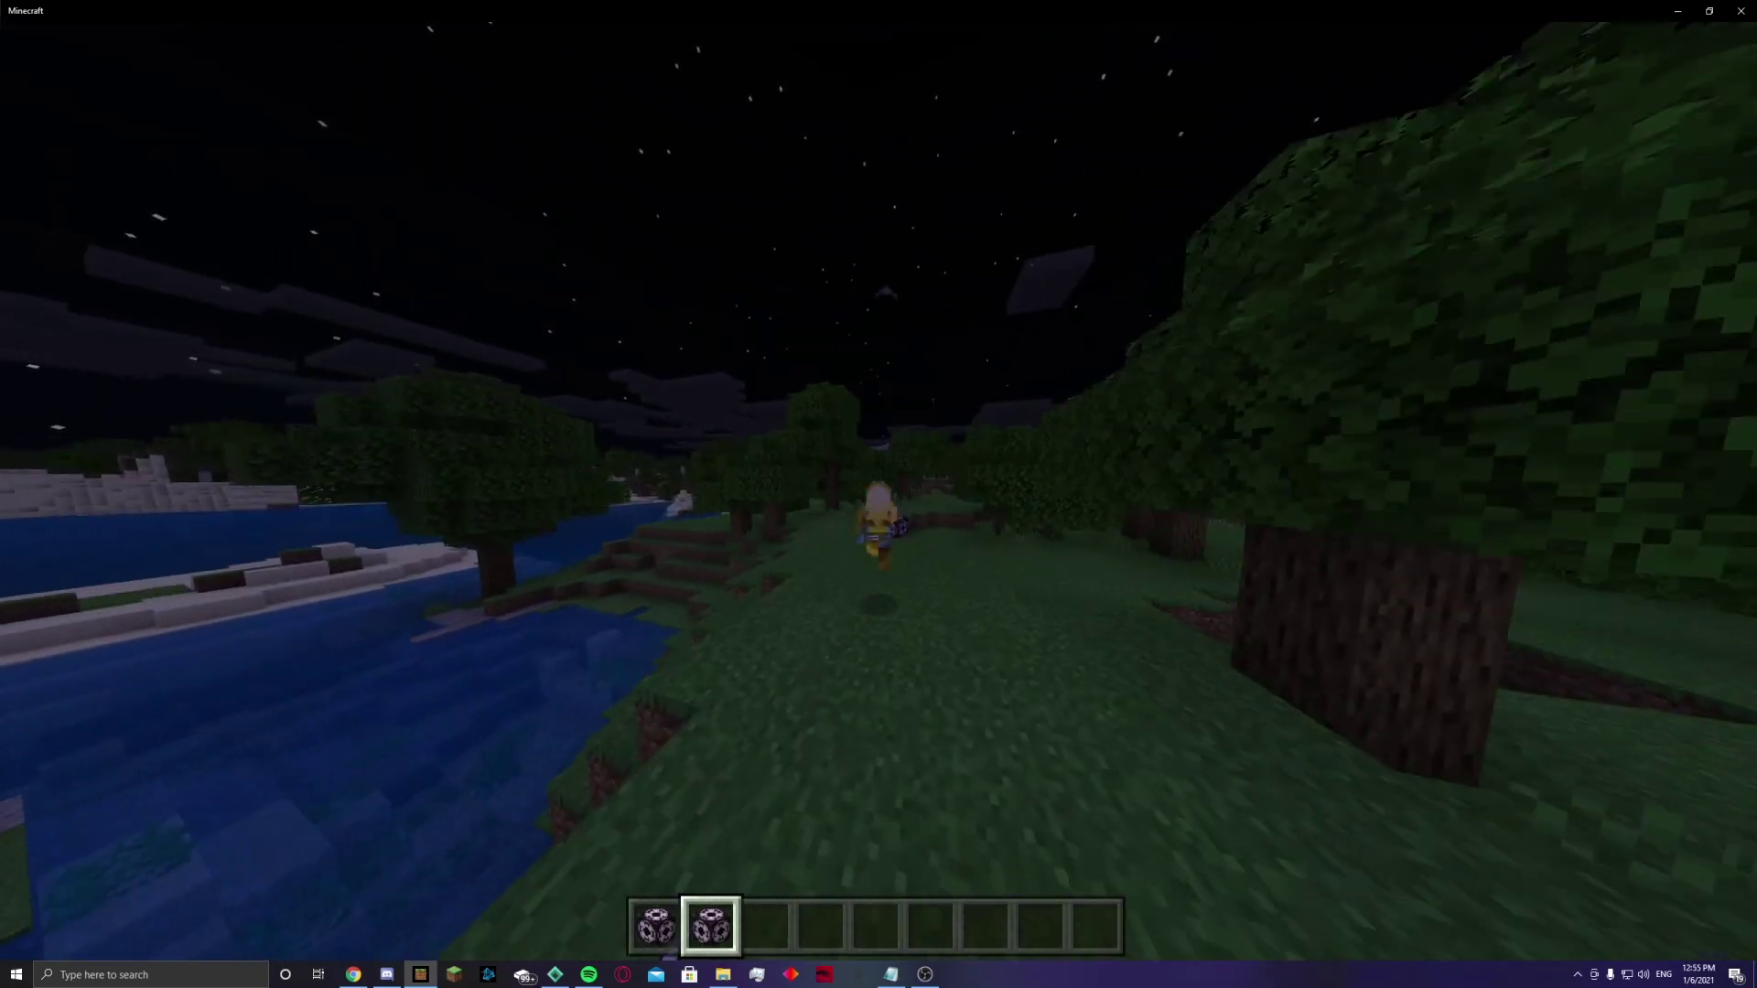
key(F5)
key(F5)
key(w)
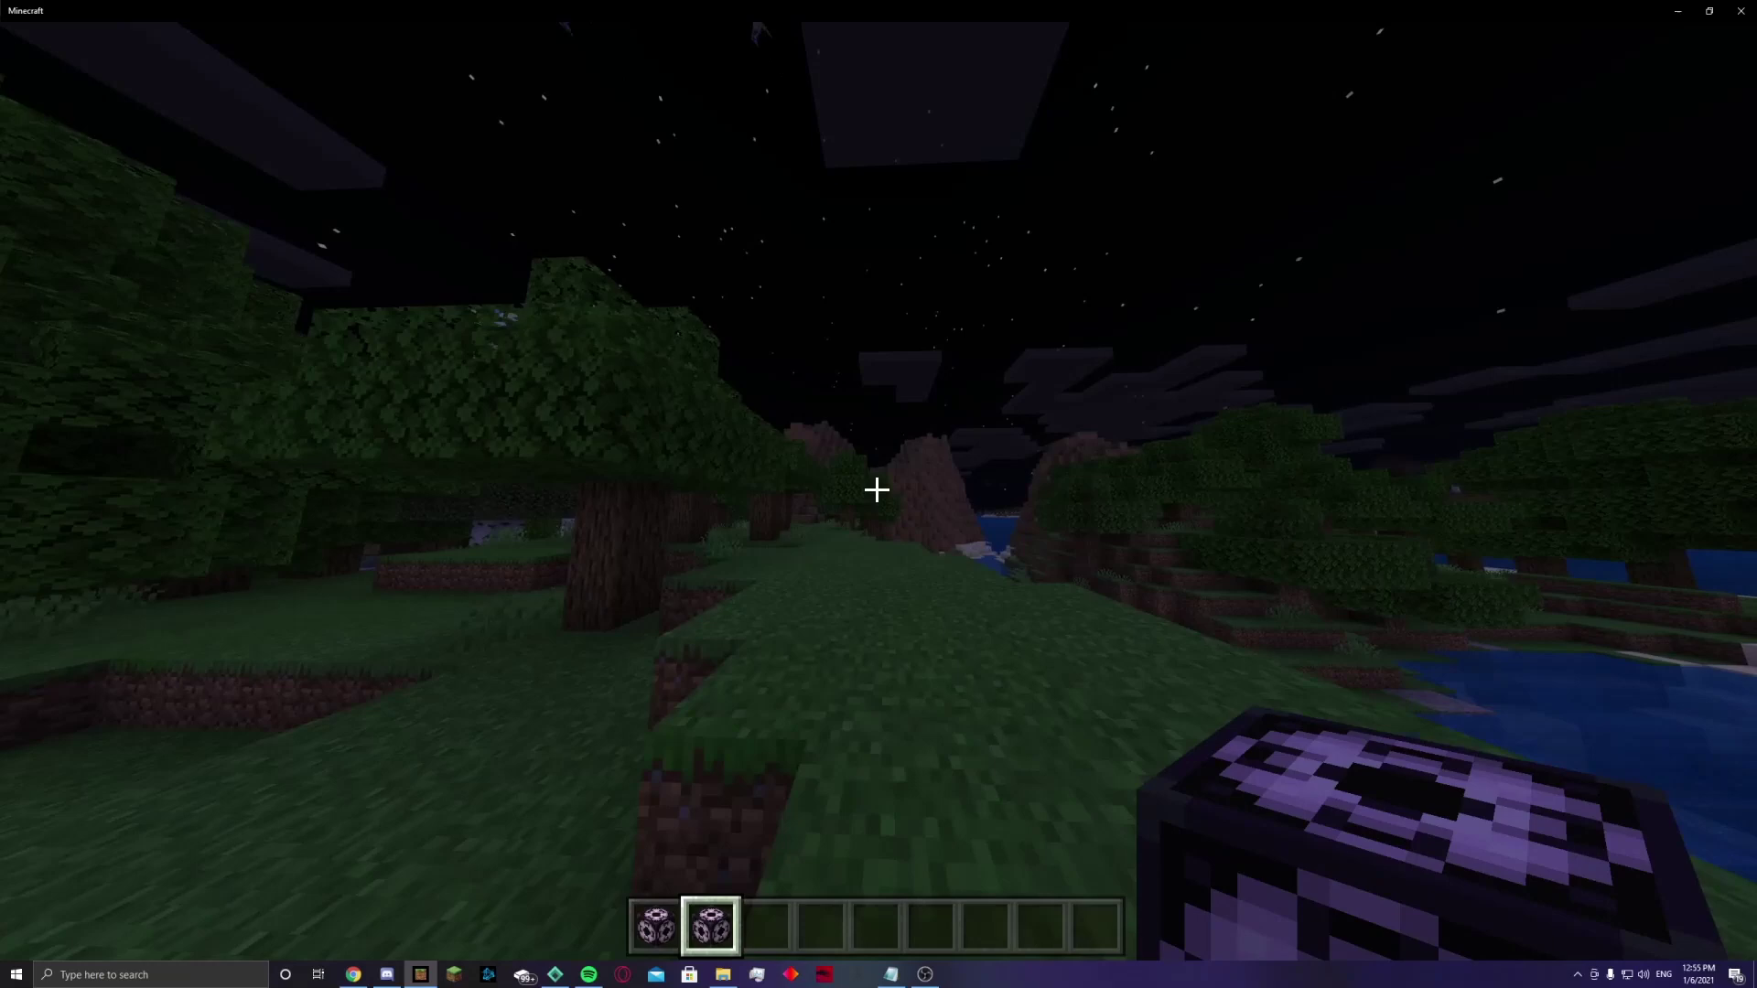
key(w)
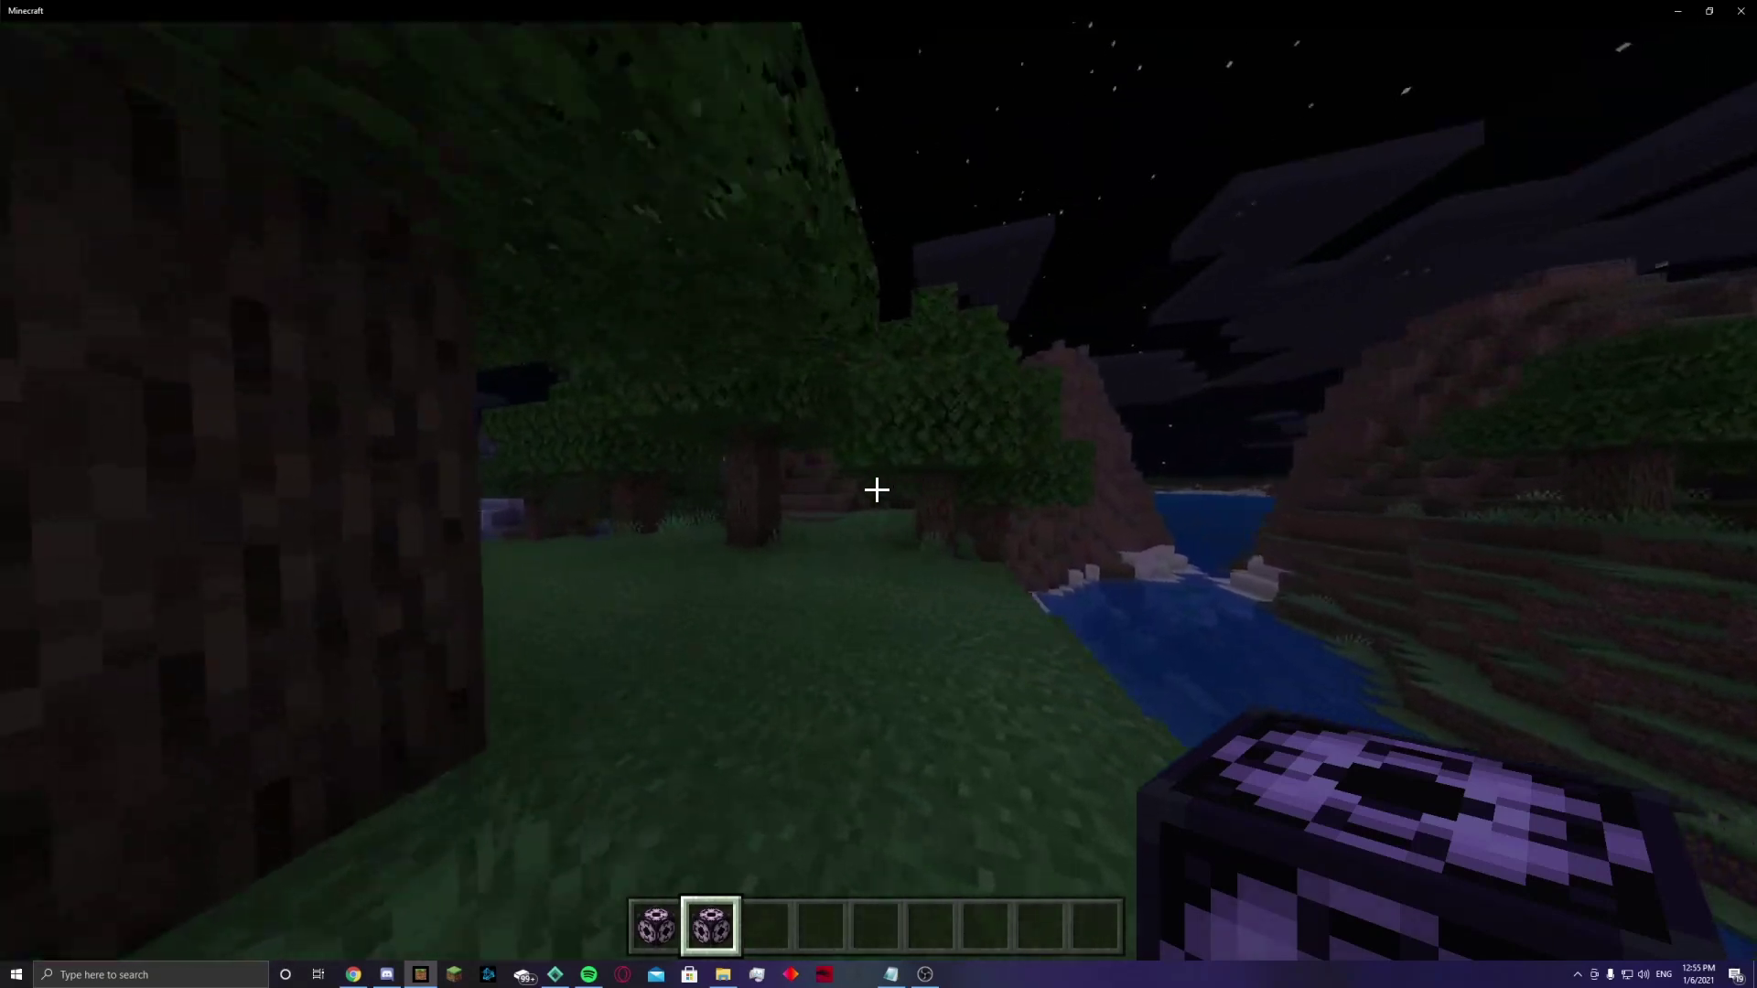
key(w)
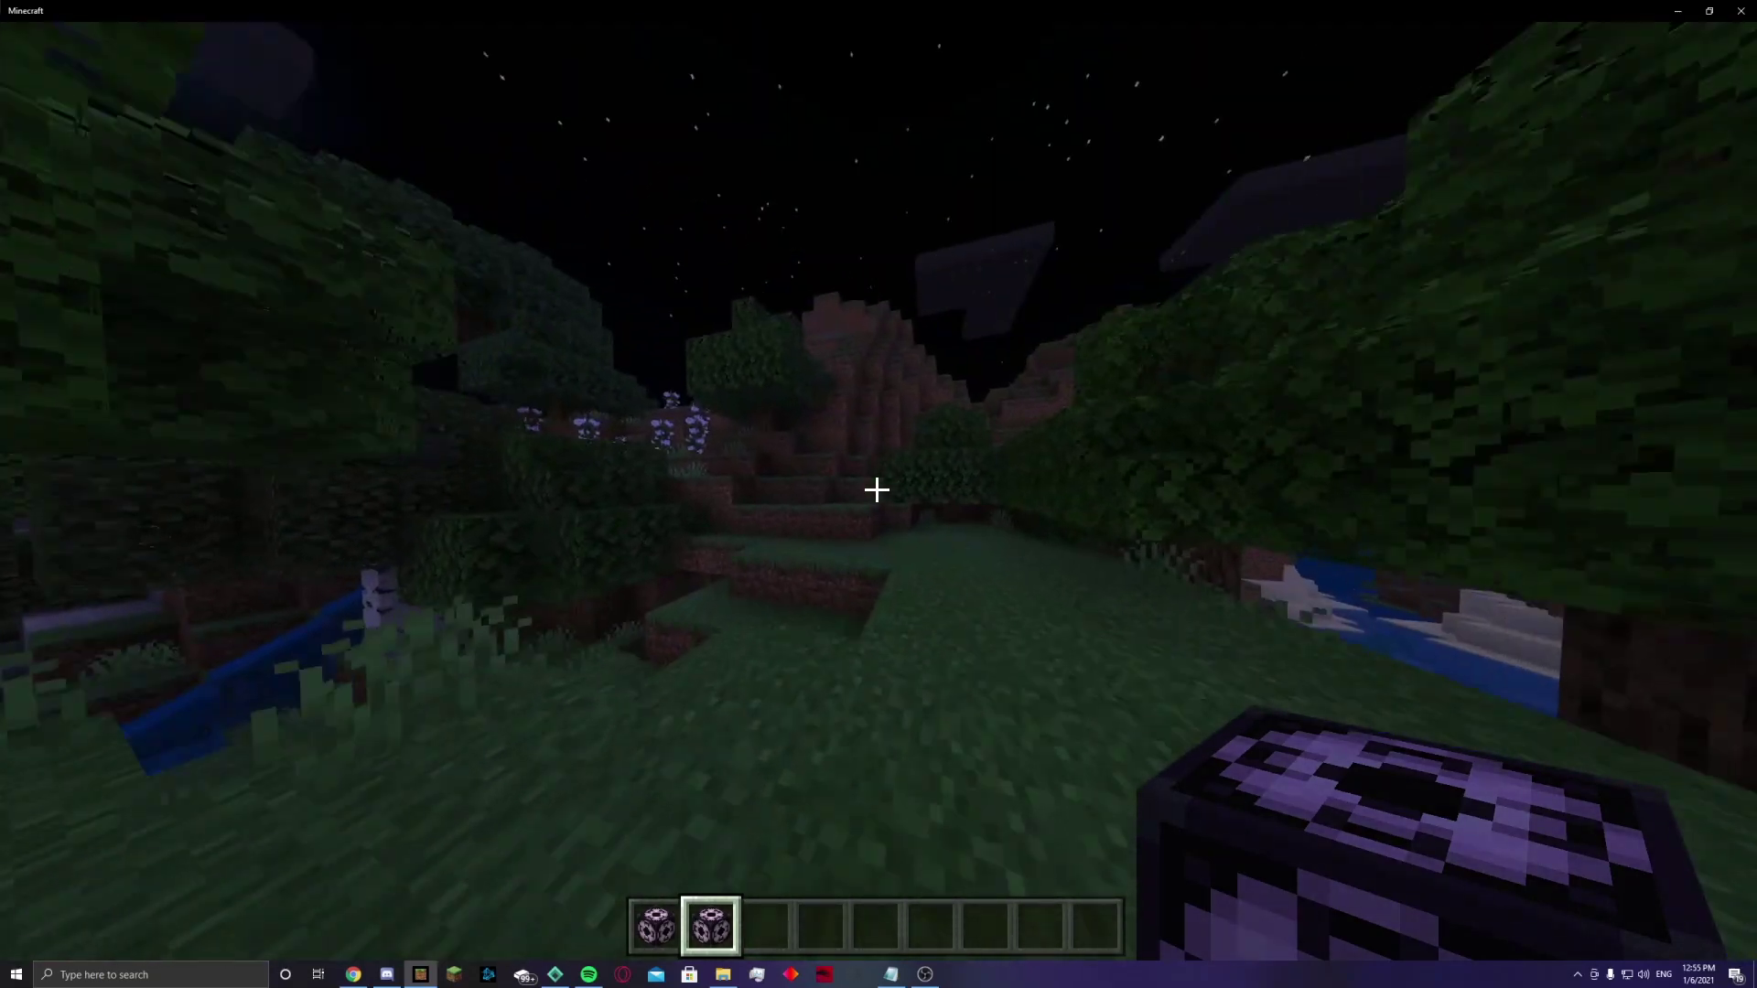
key(w)
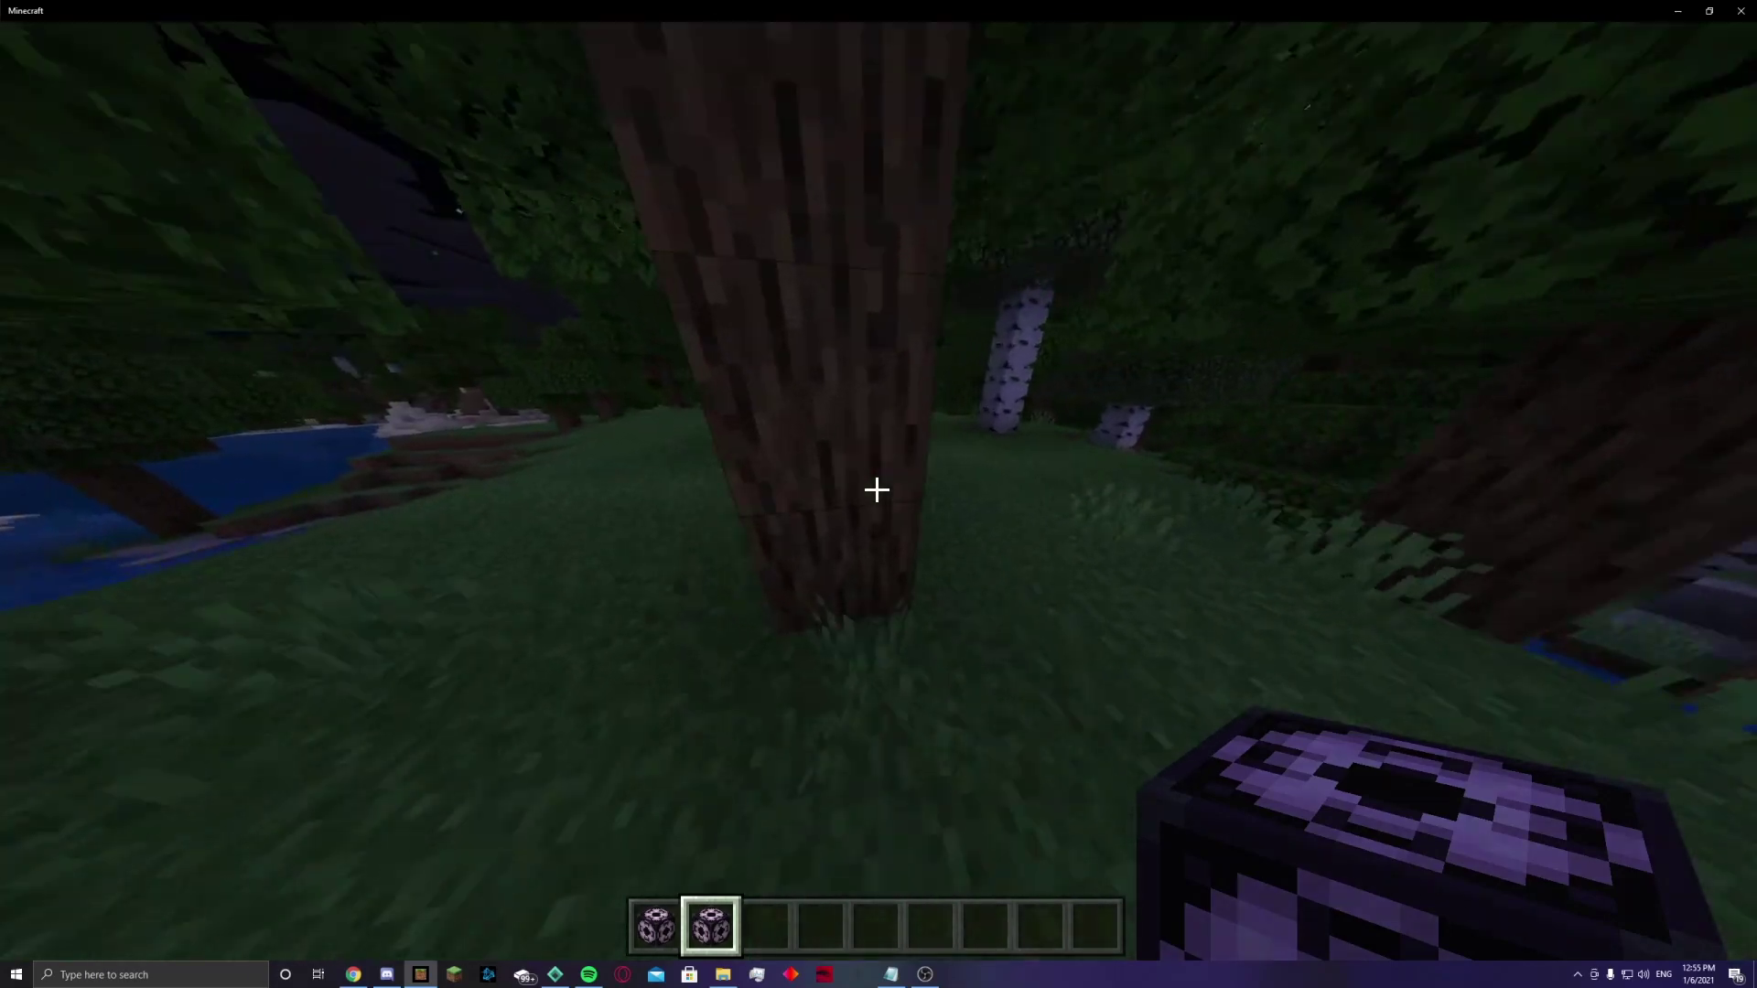
key(w)
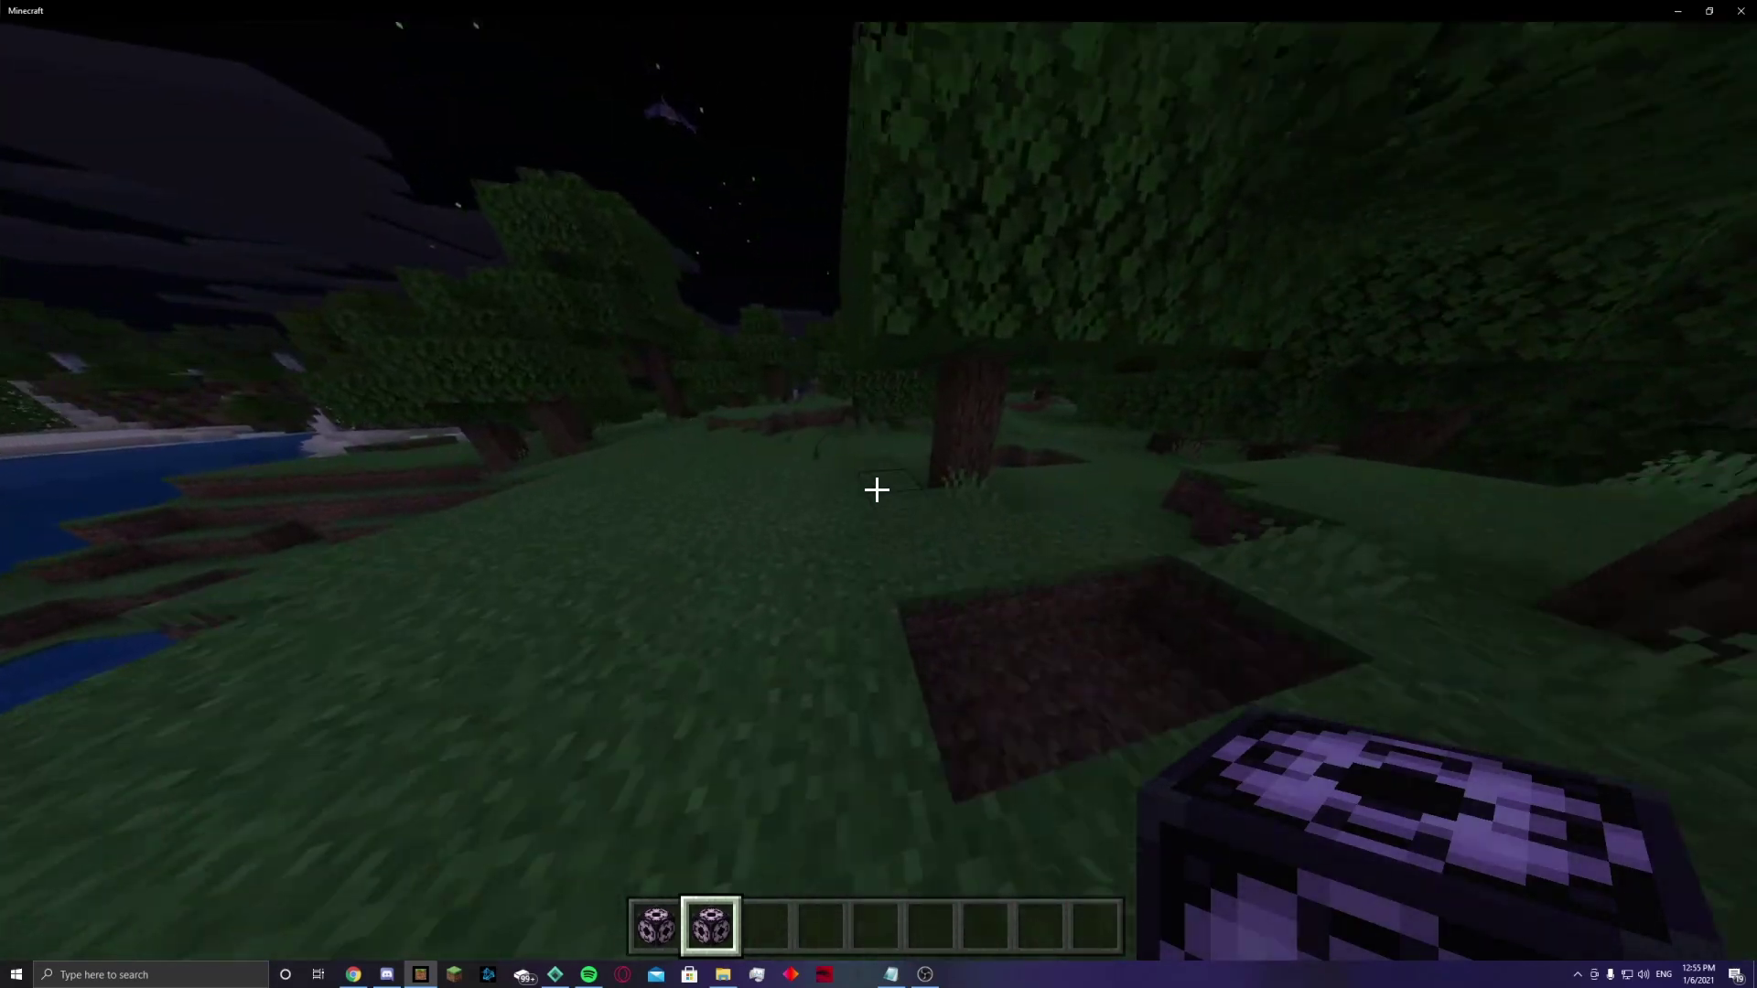
key(w)
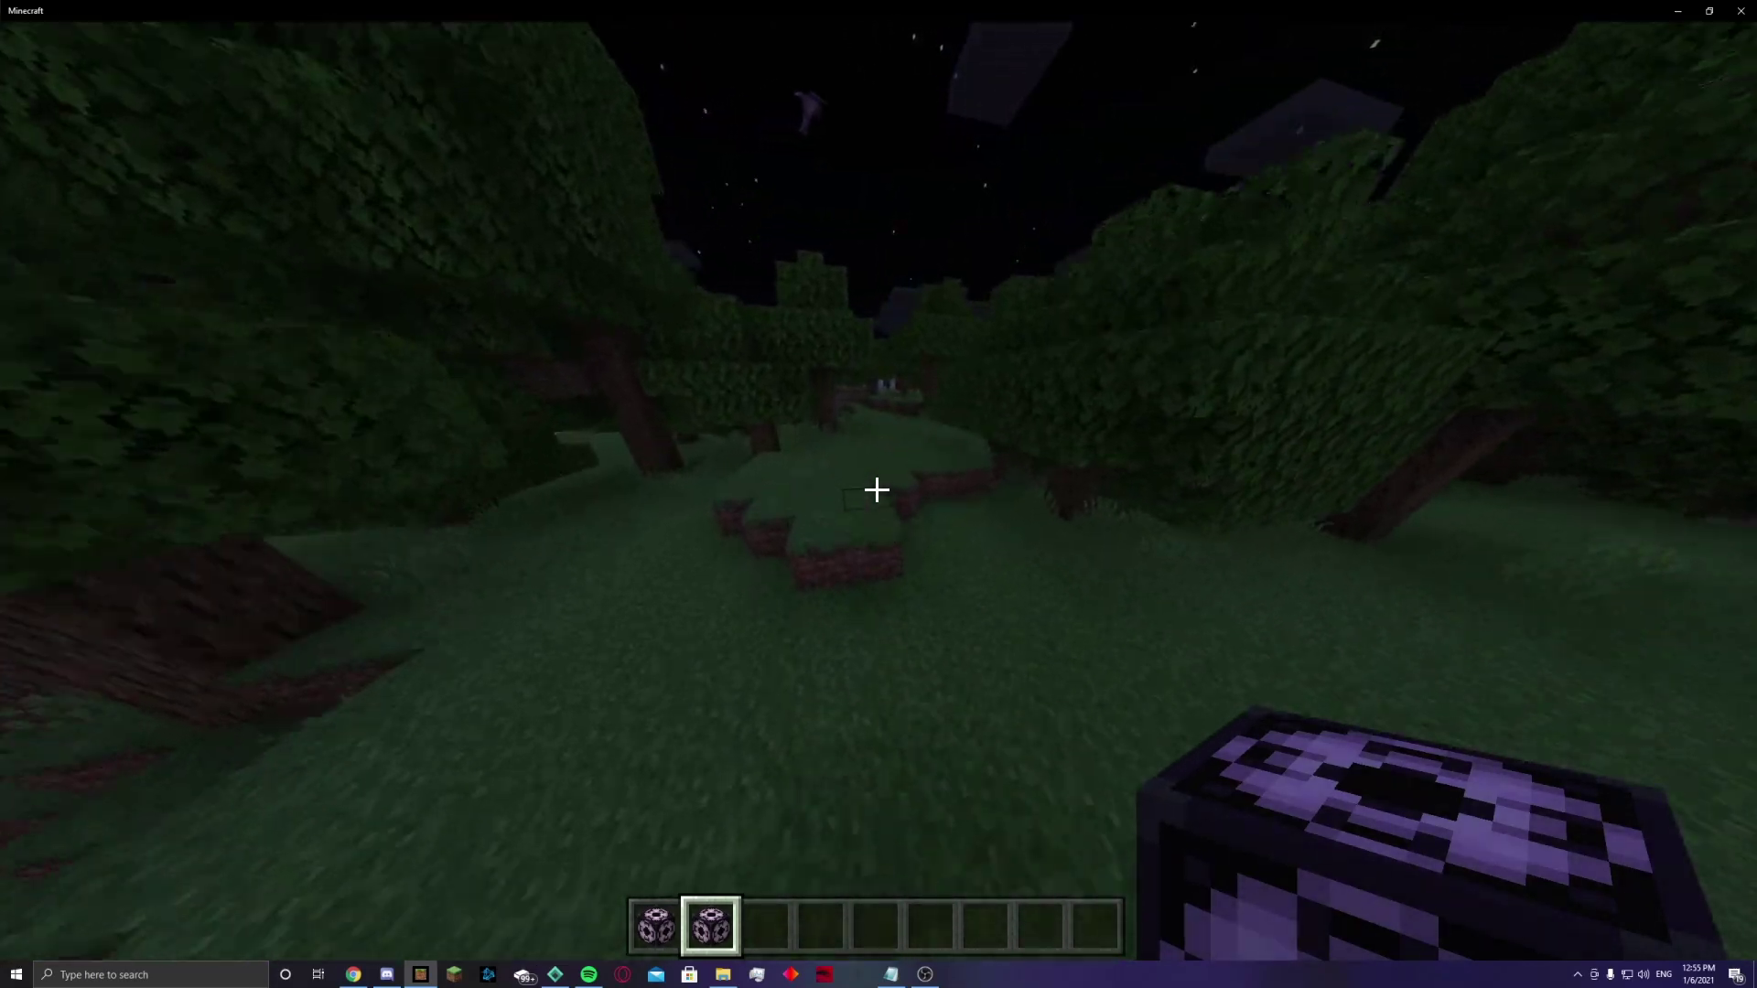
key(w)
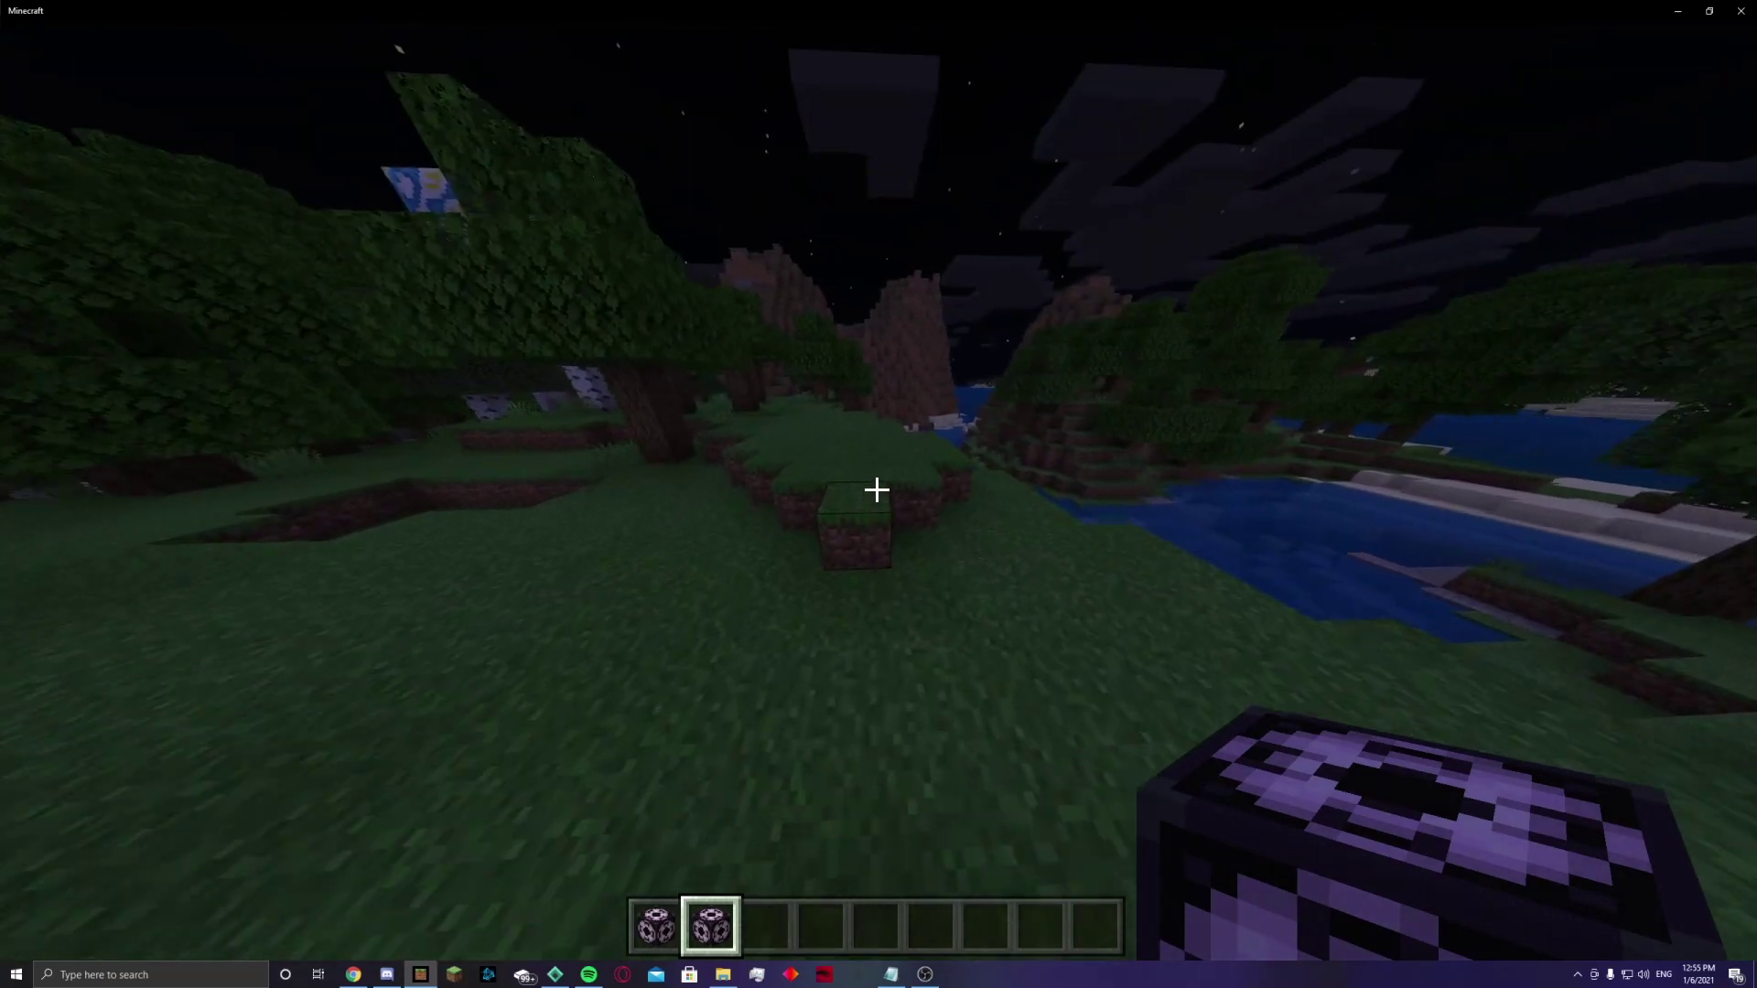
key(w)
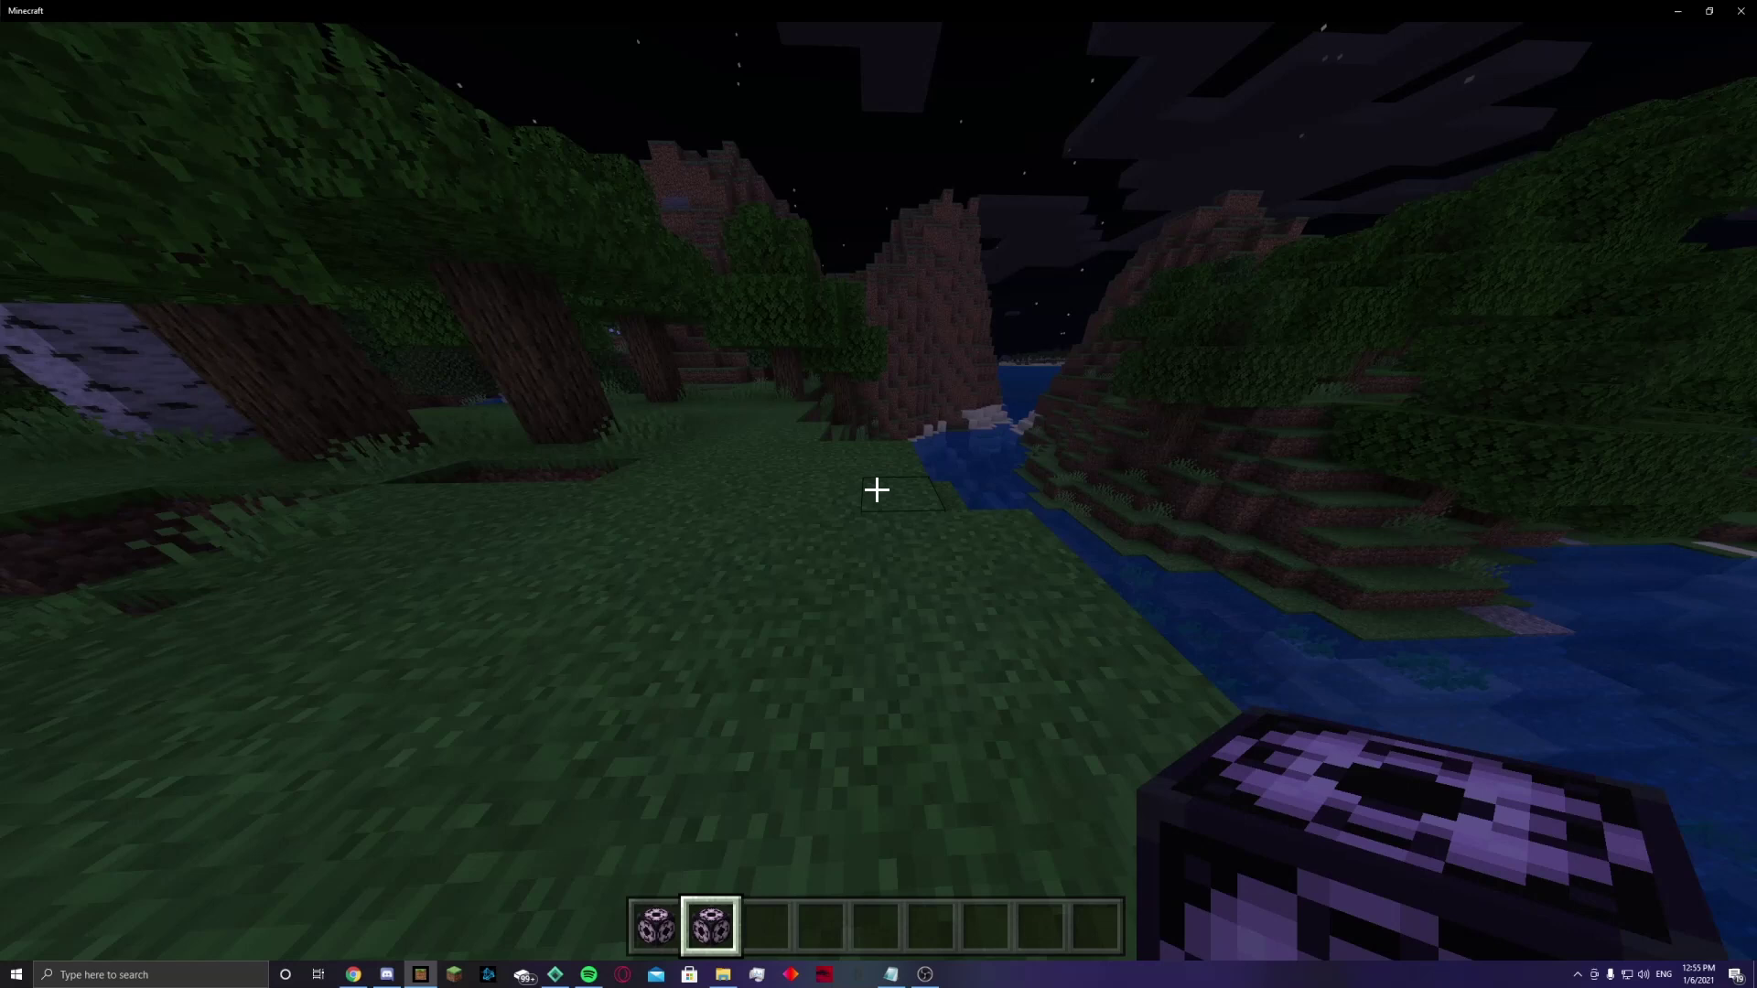
Step: Pause the game, switch to Universal Minecraft Editor and close the bigstructures world there
key(Escape)
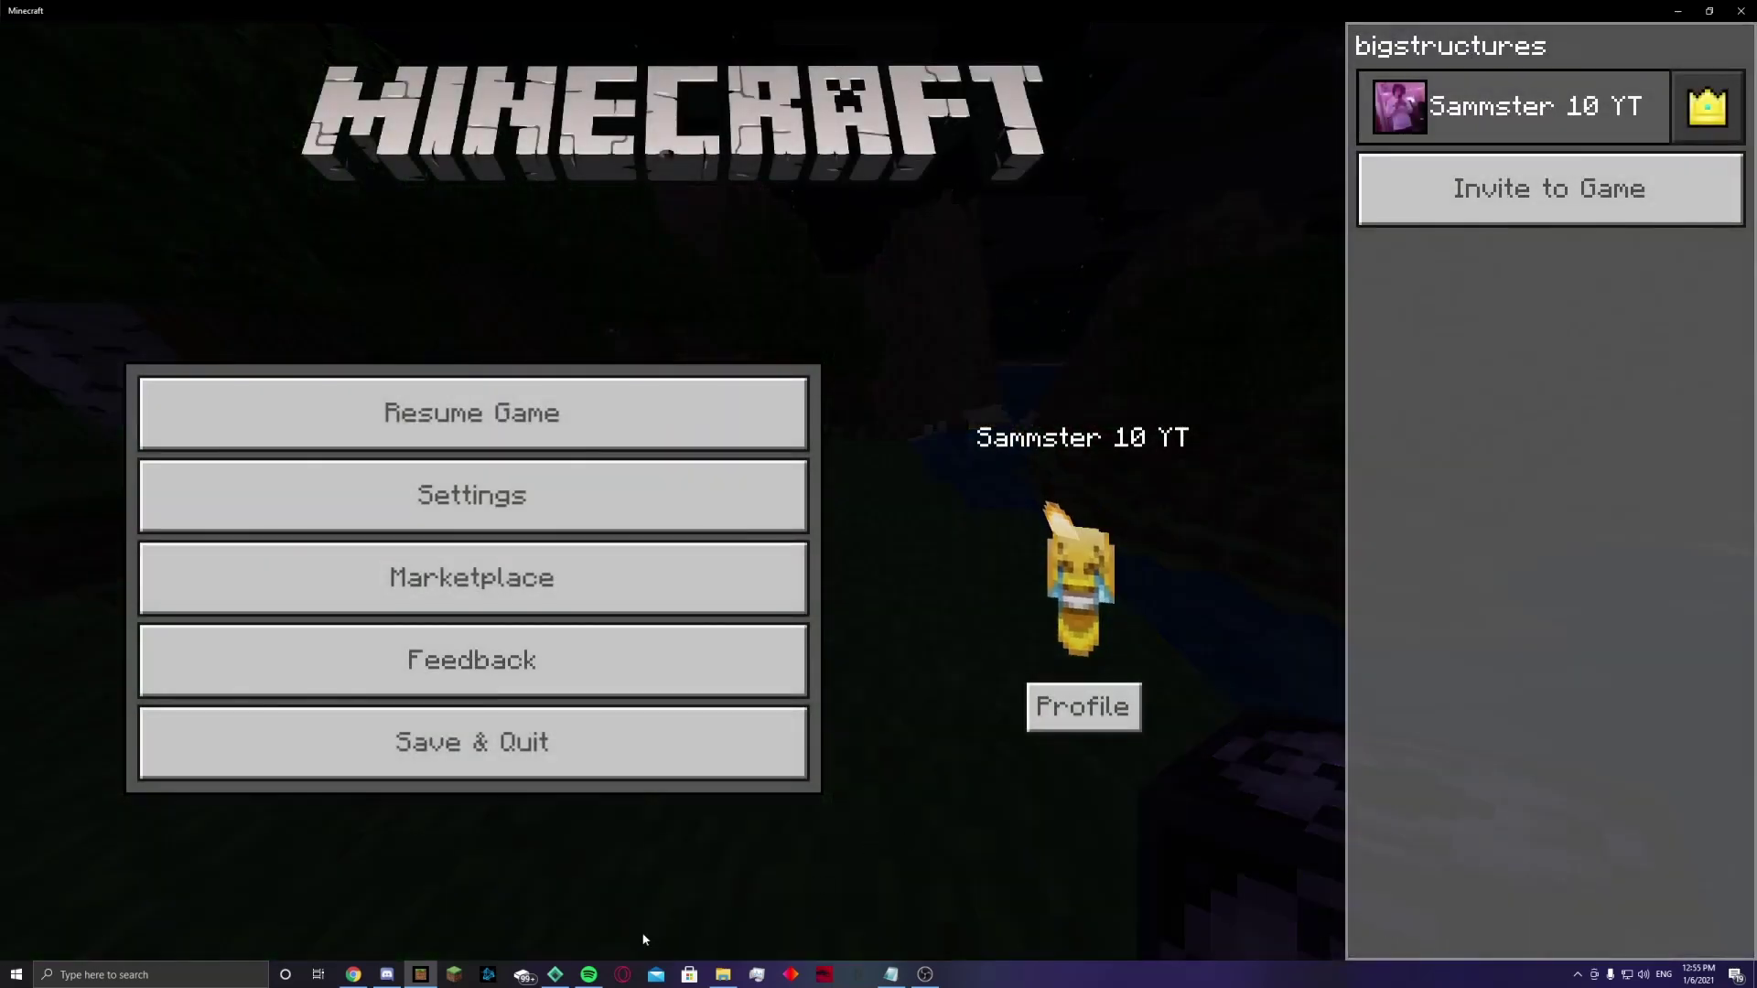
click(556, 974)
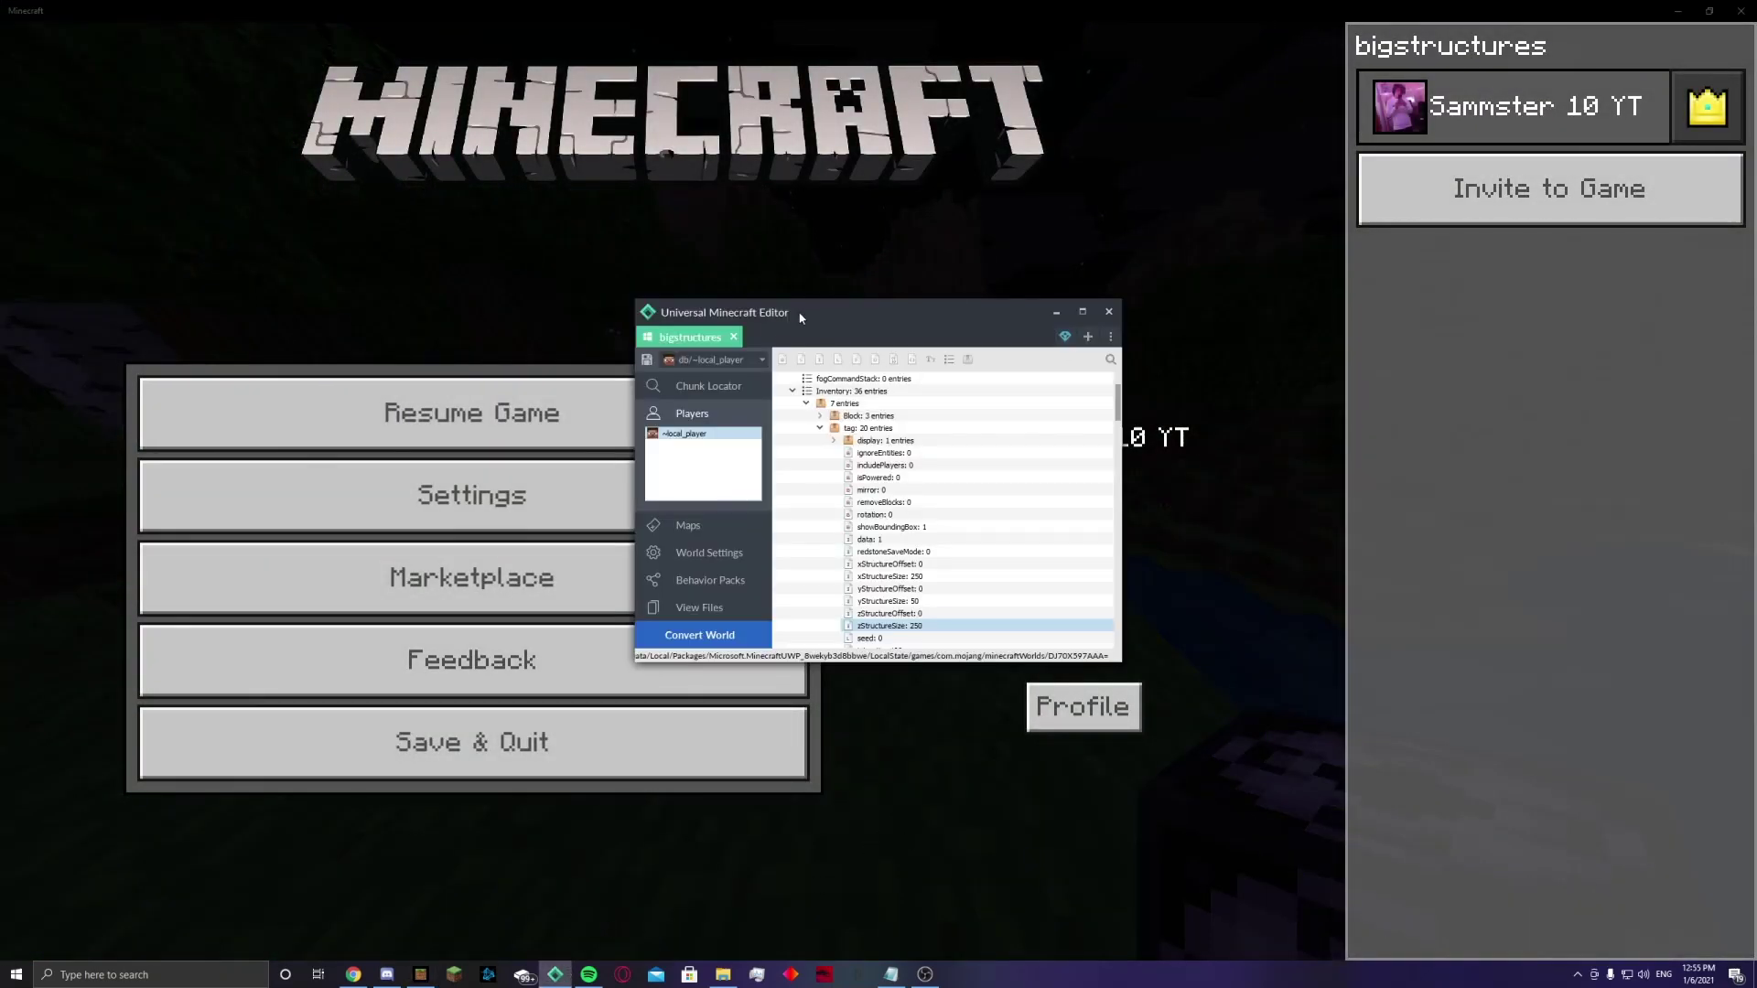
click(734, 338)
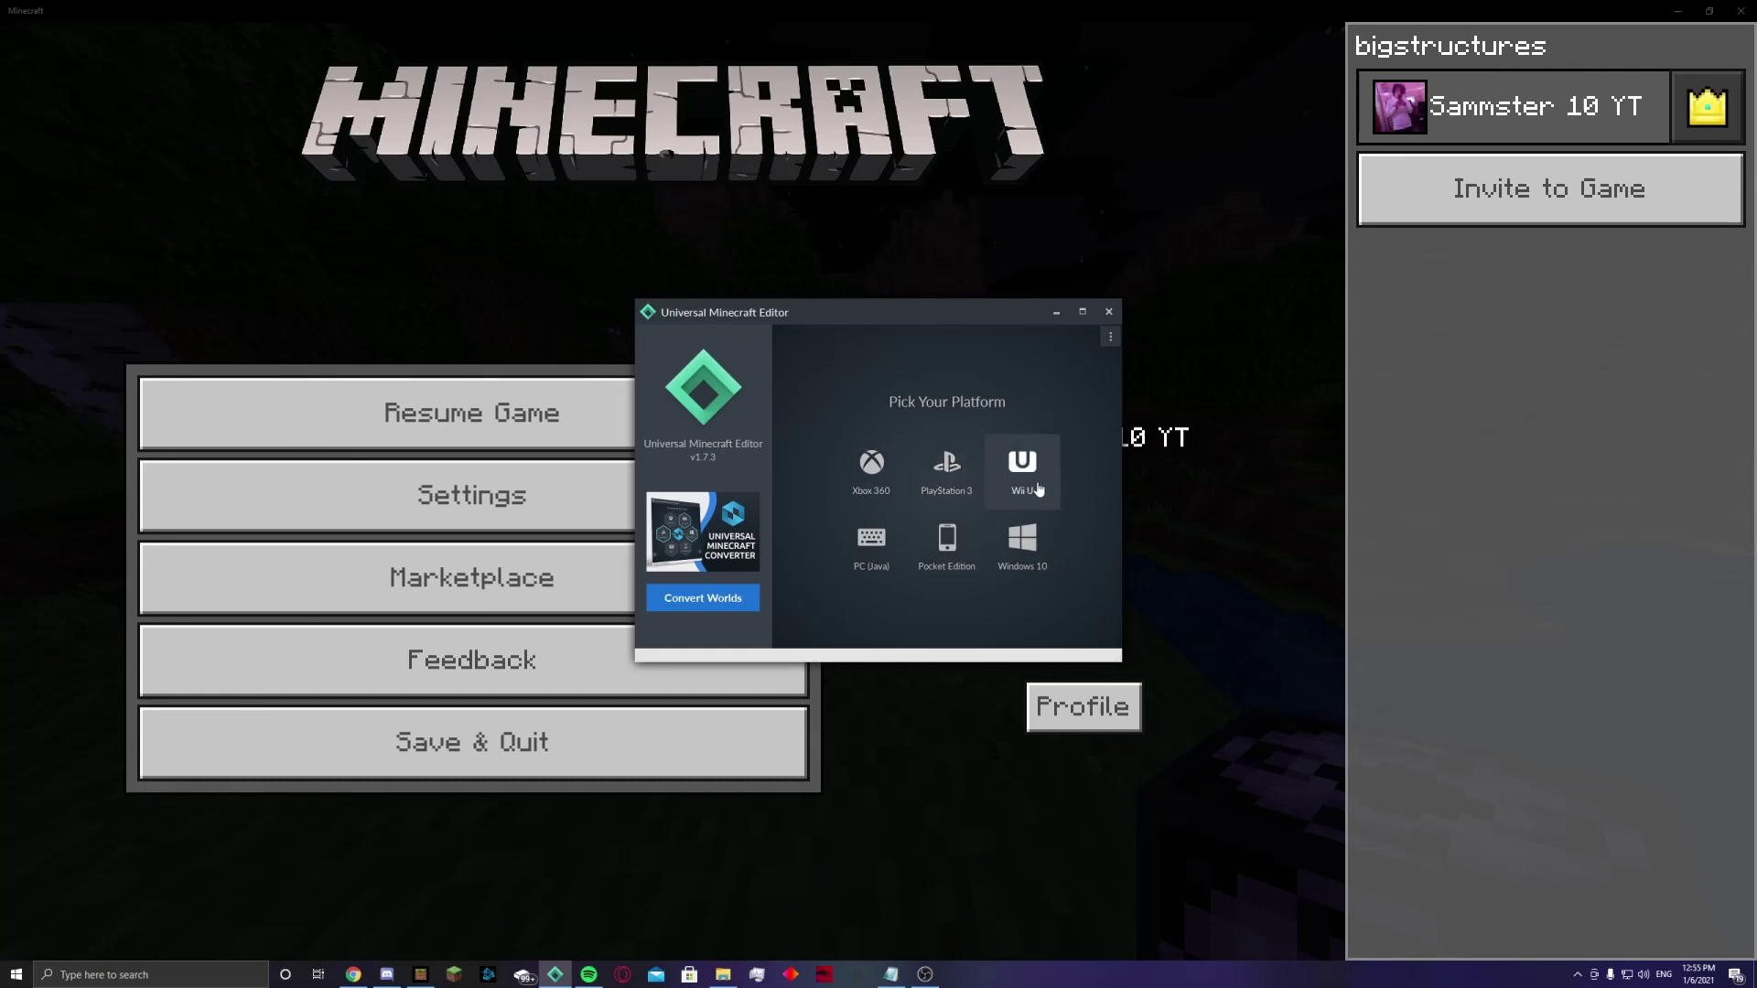
drag(977, 318, 1117, 118)
Step: Resume the game with the inventory open and bring Universal Minecraft Editor back in front of it
click(471, 412)
key(e)
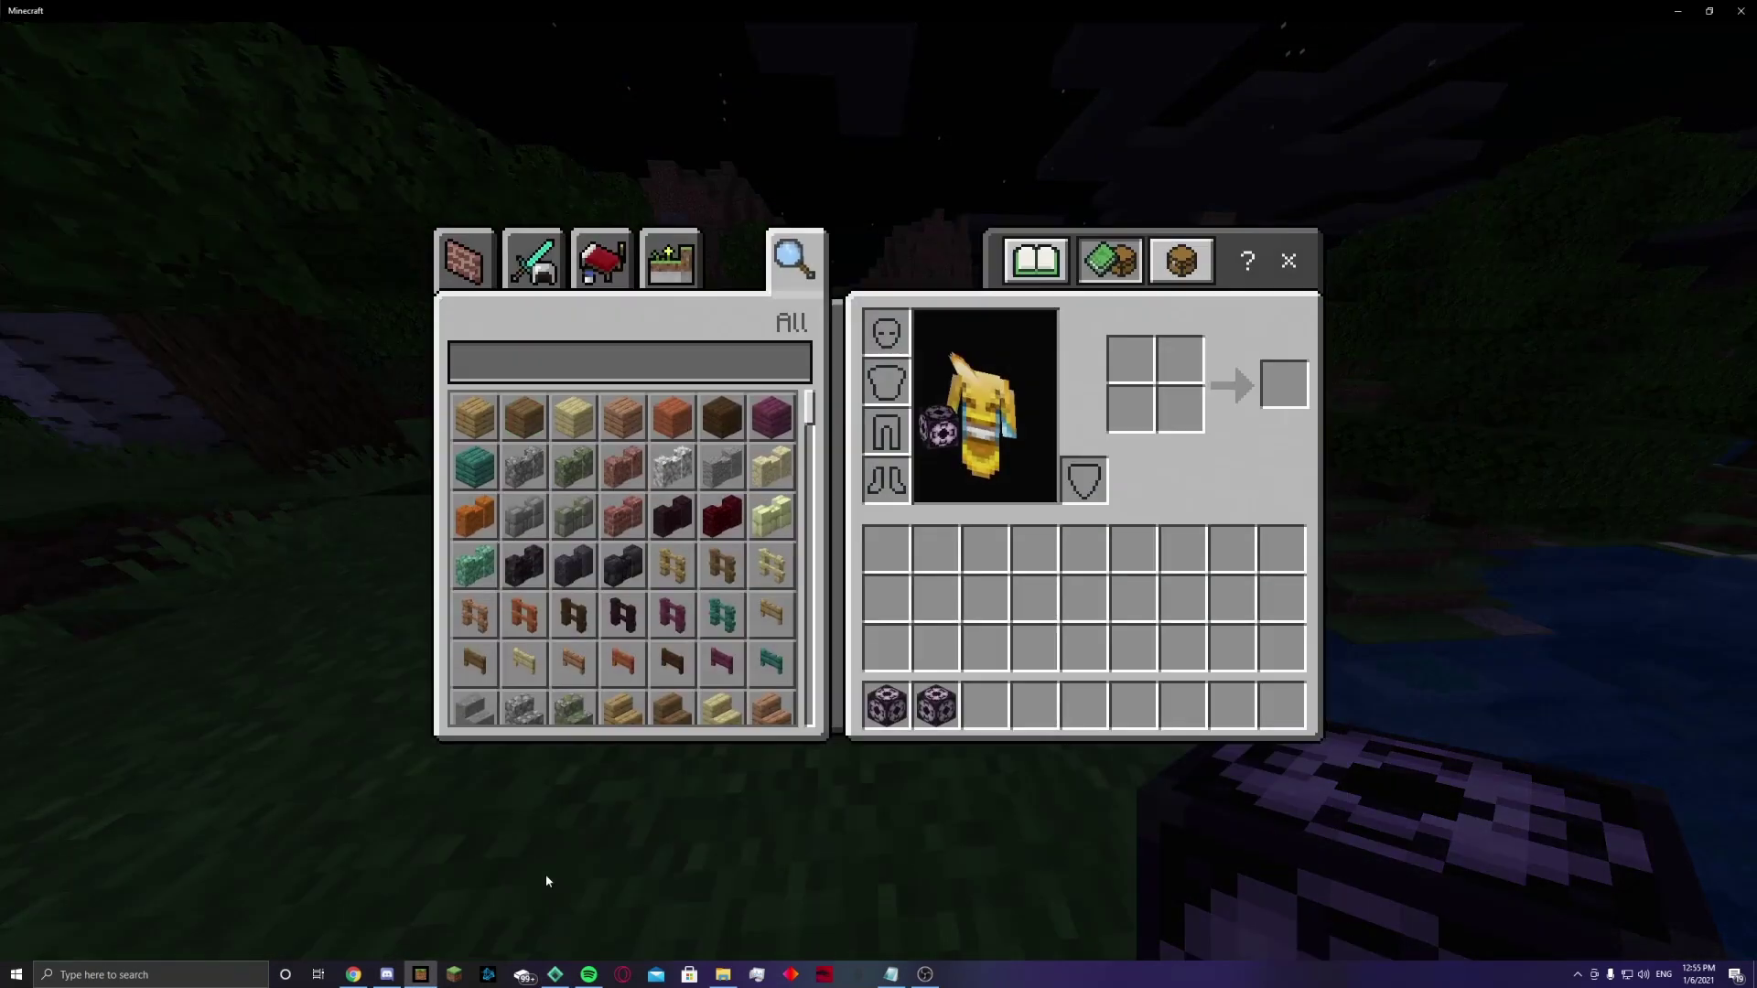
click(554, 974)
drag(970, 113, 1121, 122)
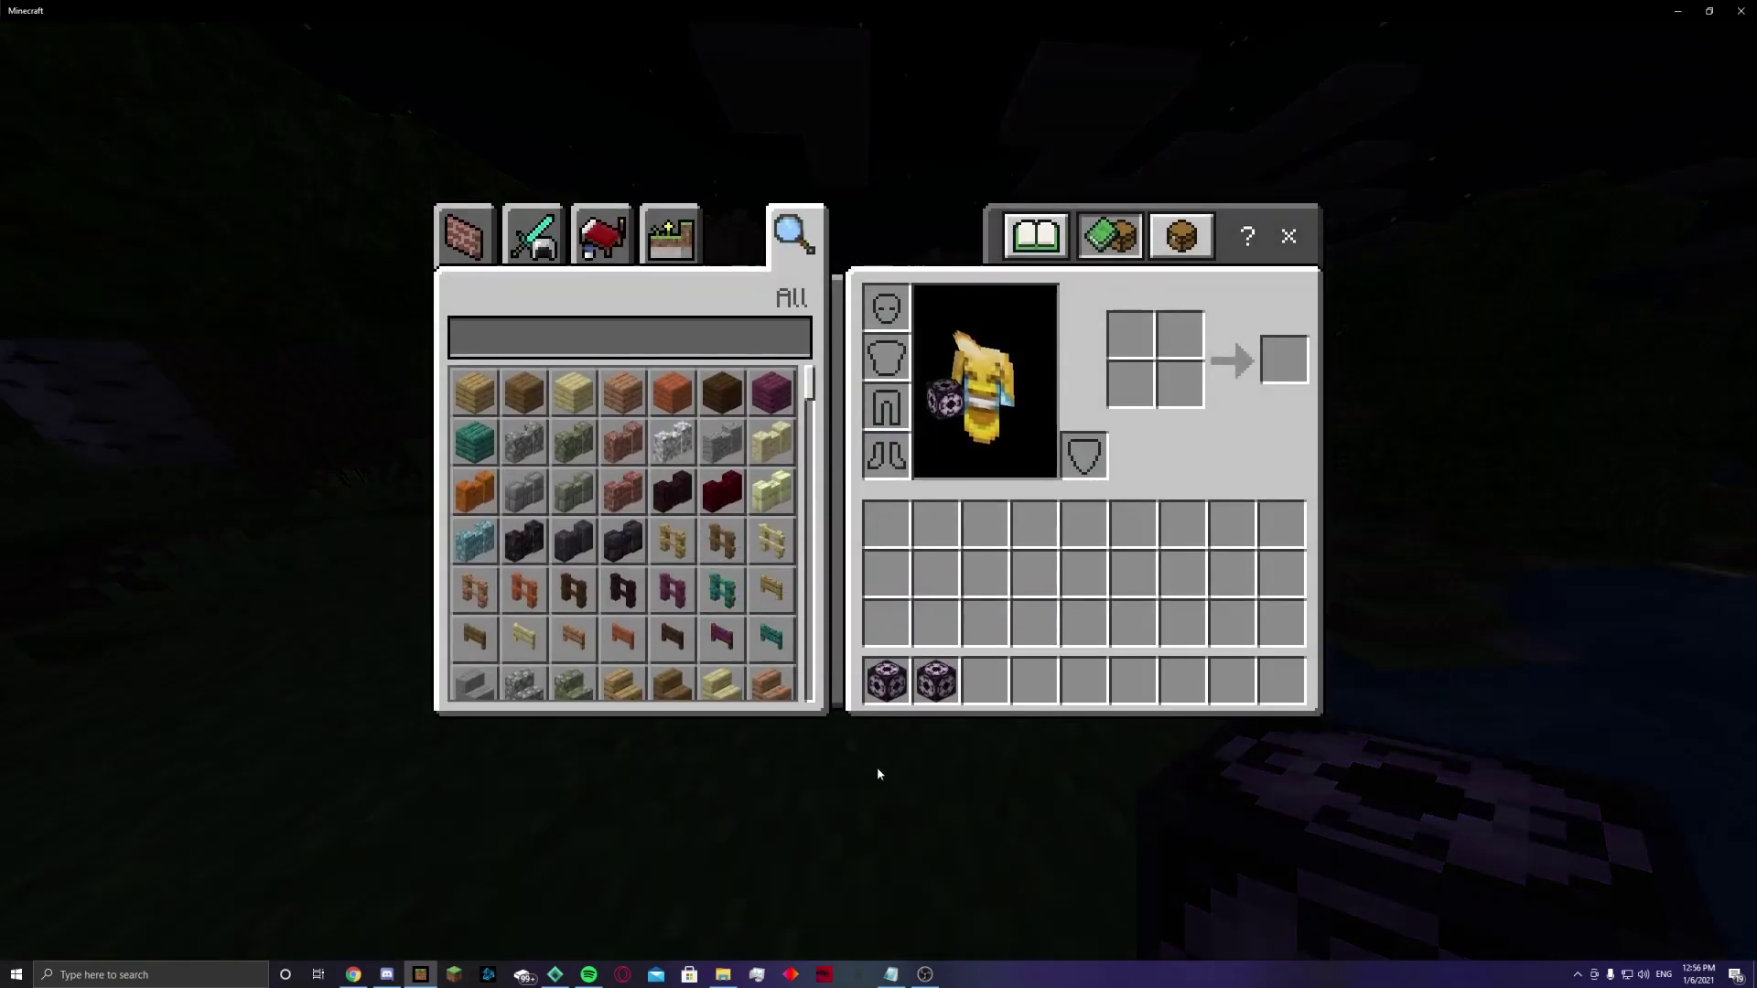
Step: Discard both structure blocks from the hotbar slots of the inventory
click(887, 681)
click(798, 641)
click(936, 682)
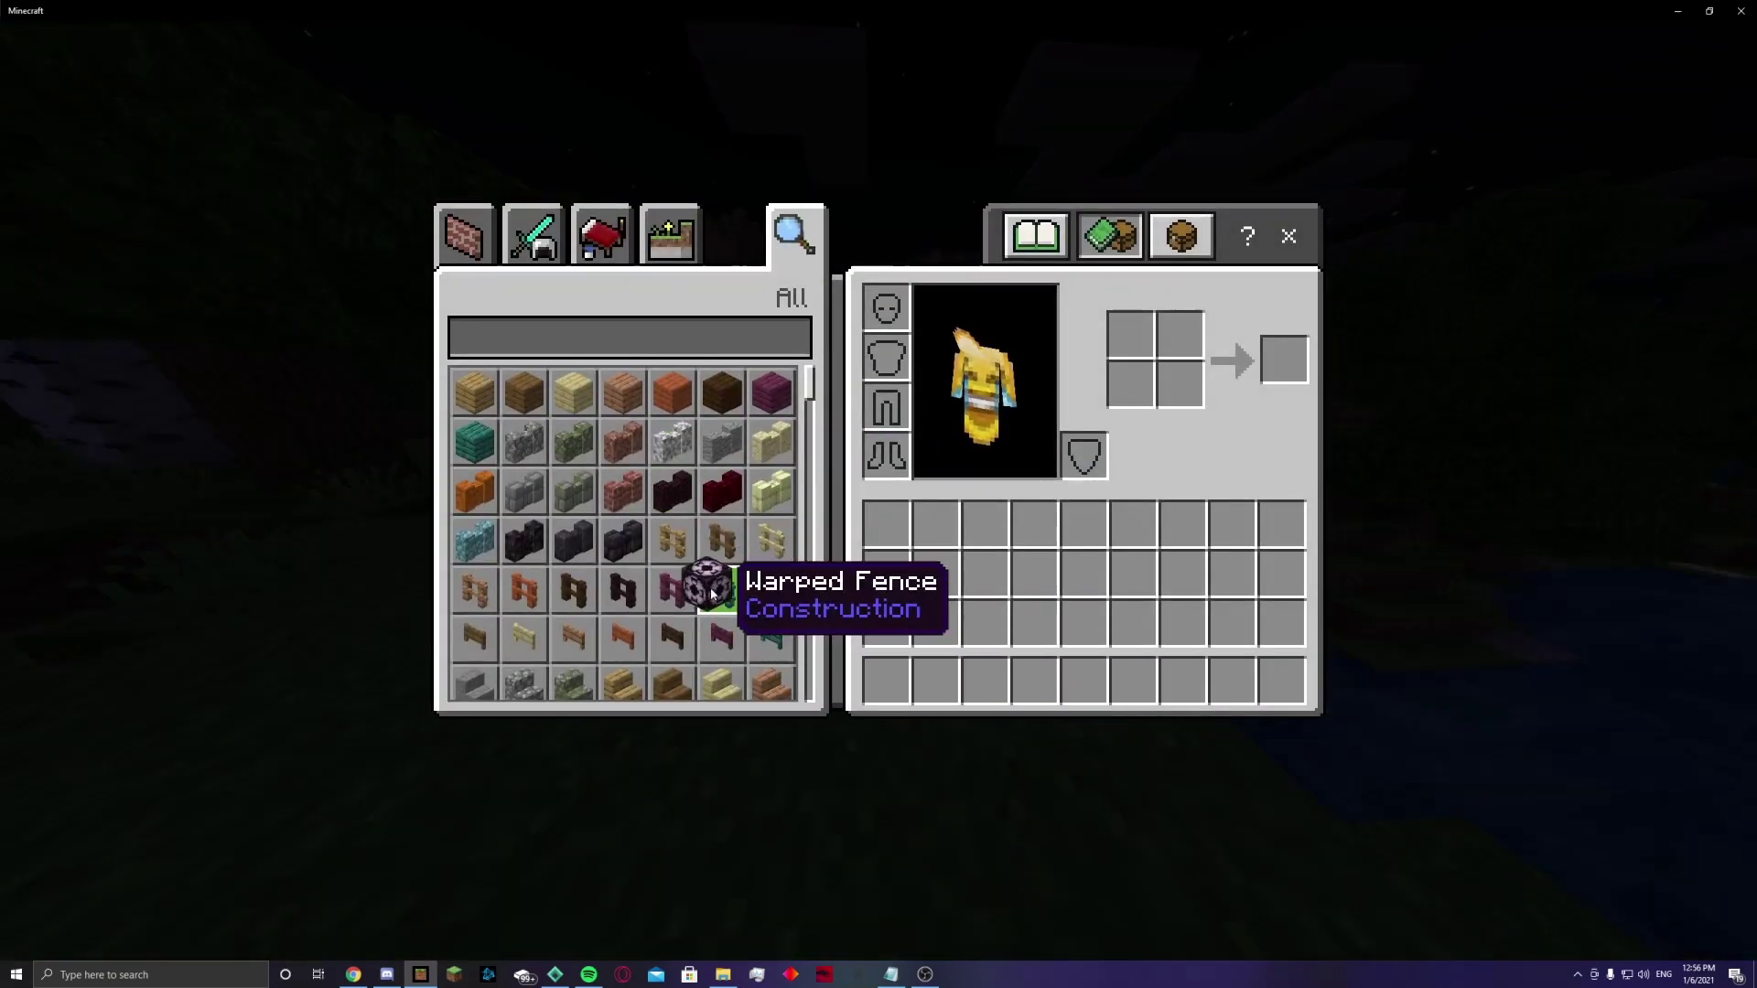
key(Escape)
Step: Give yourself a new structure block with the /give @s command and place it on the grass
text(/give)
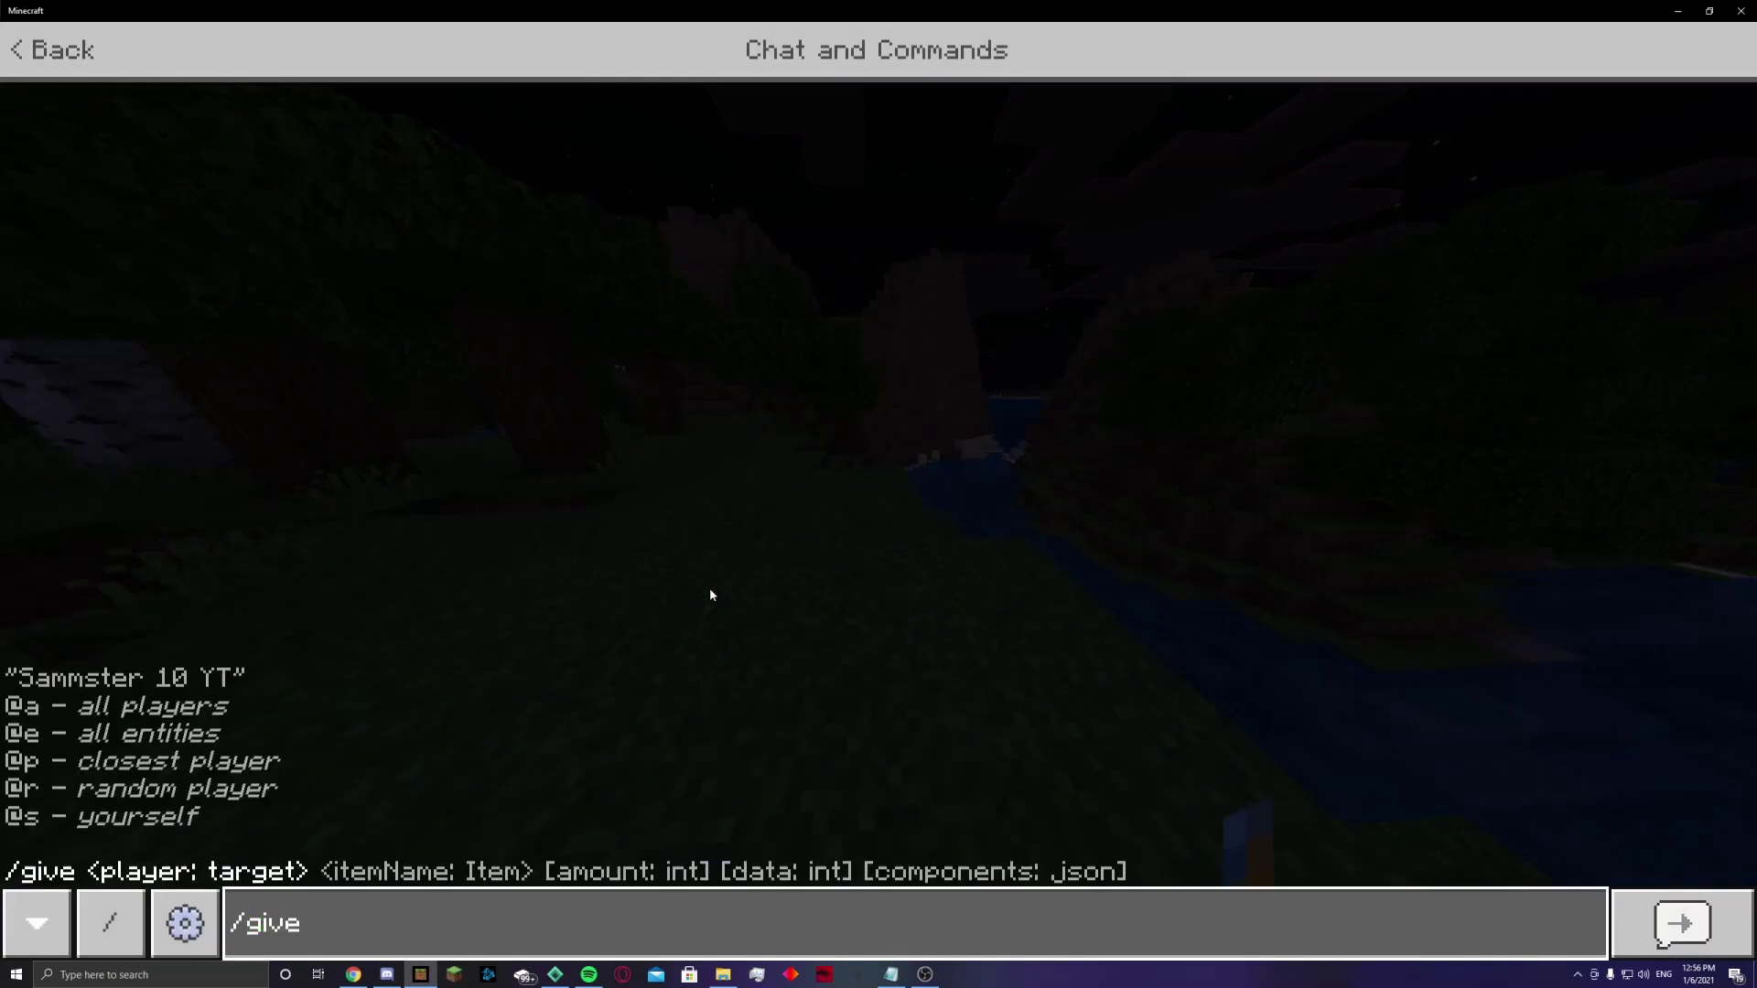
text( @s stru)
key(Tab)
key(Return)
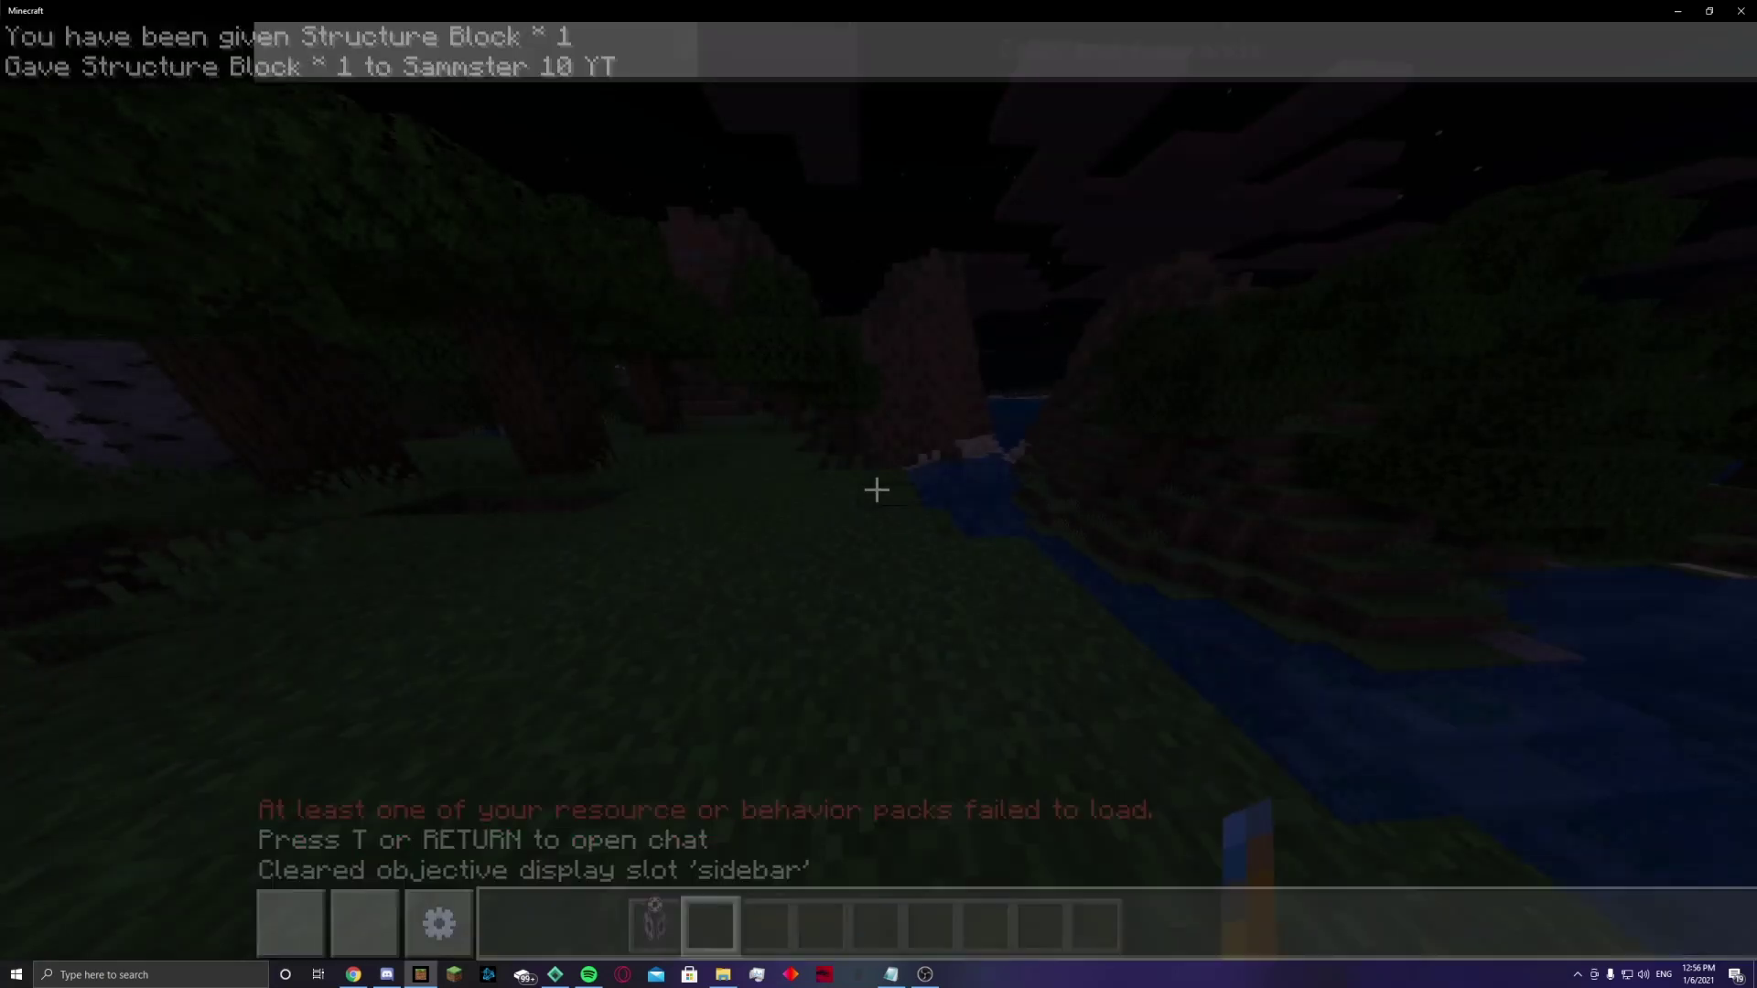
key(1)
right_click(876, 489)
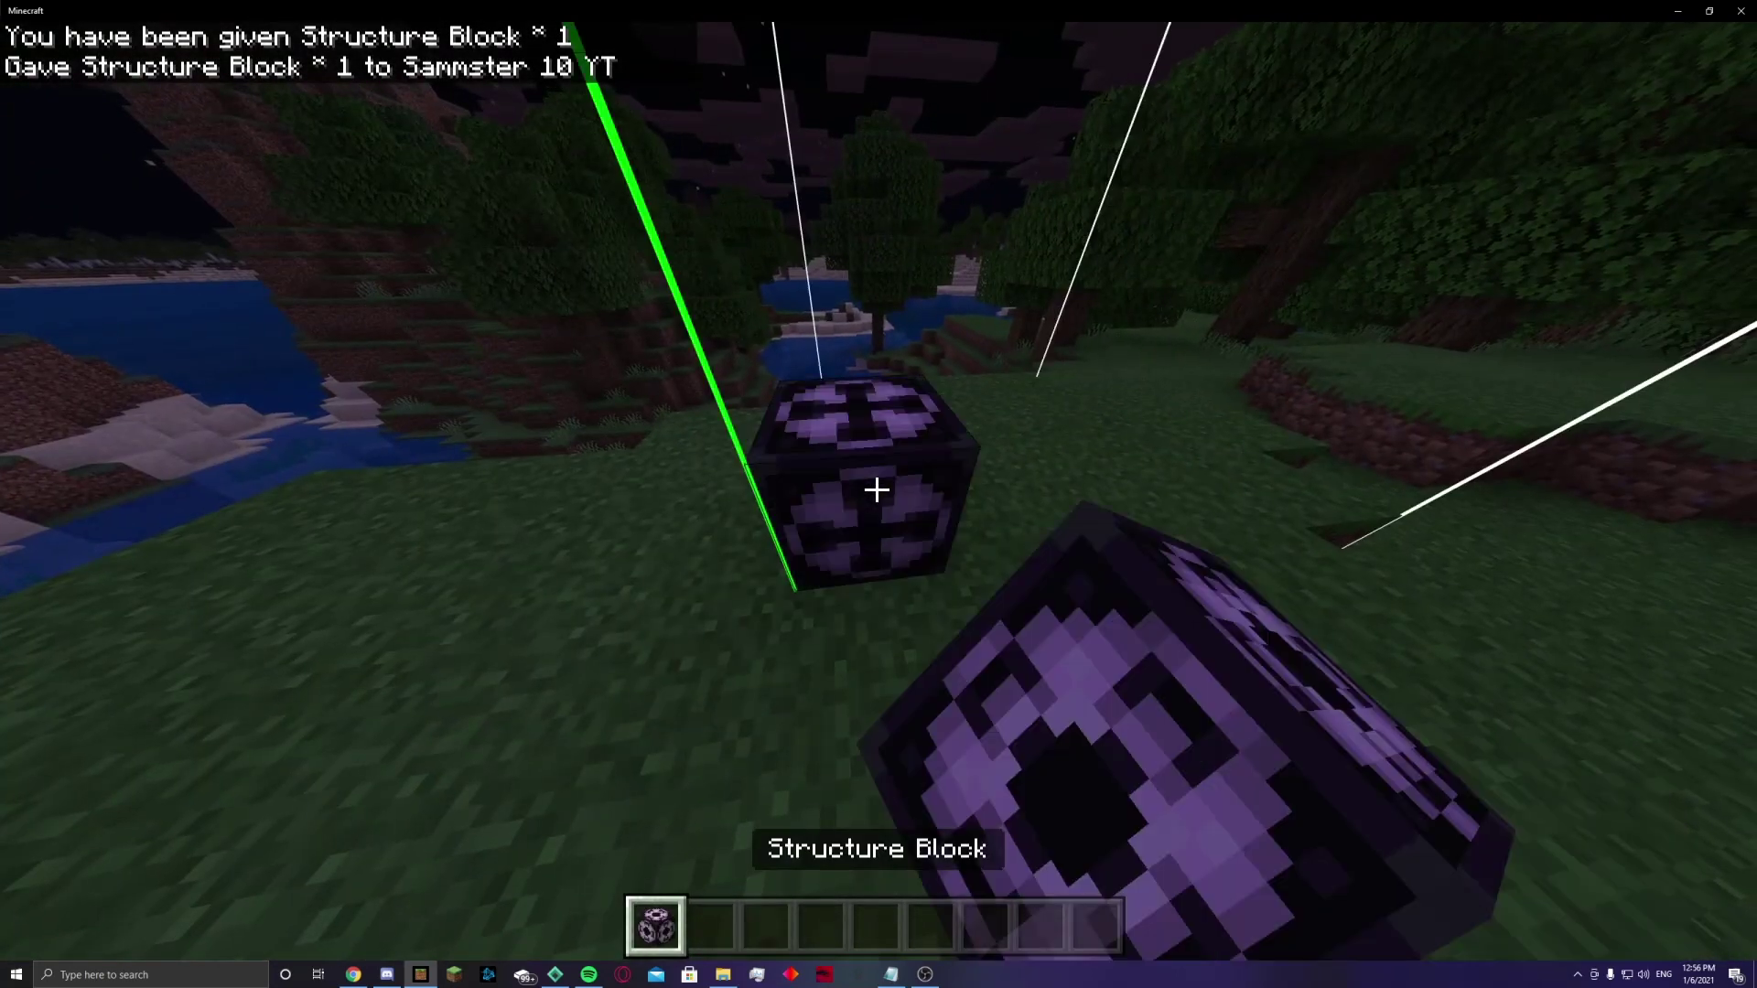
Step: Drop the held structure block and copy the placed one, including its block data, into the first hotbar slot
key(q)
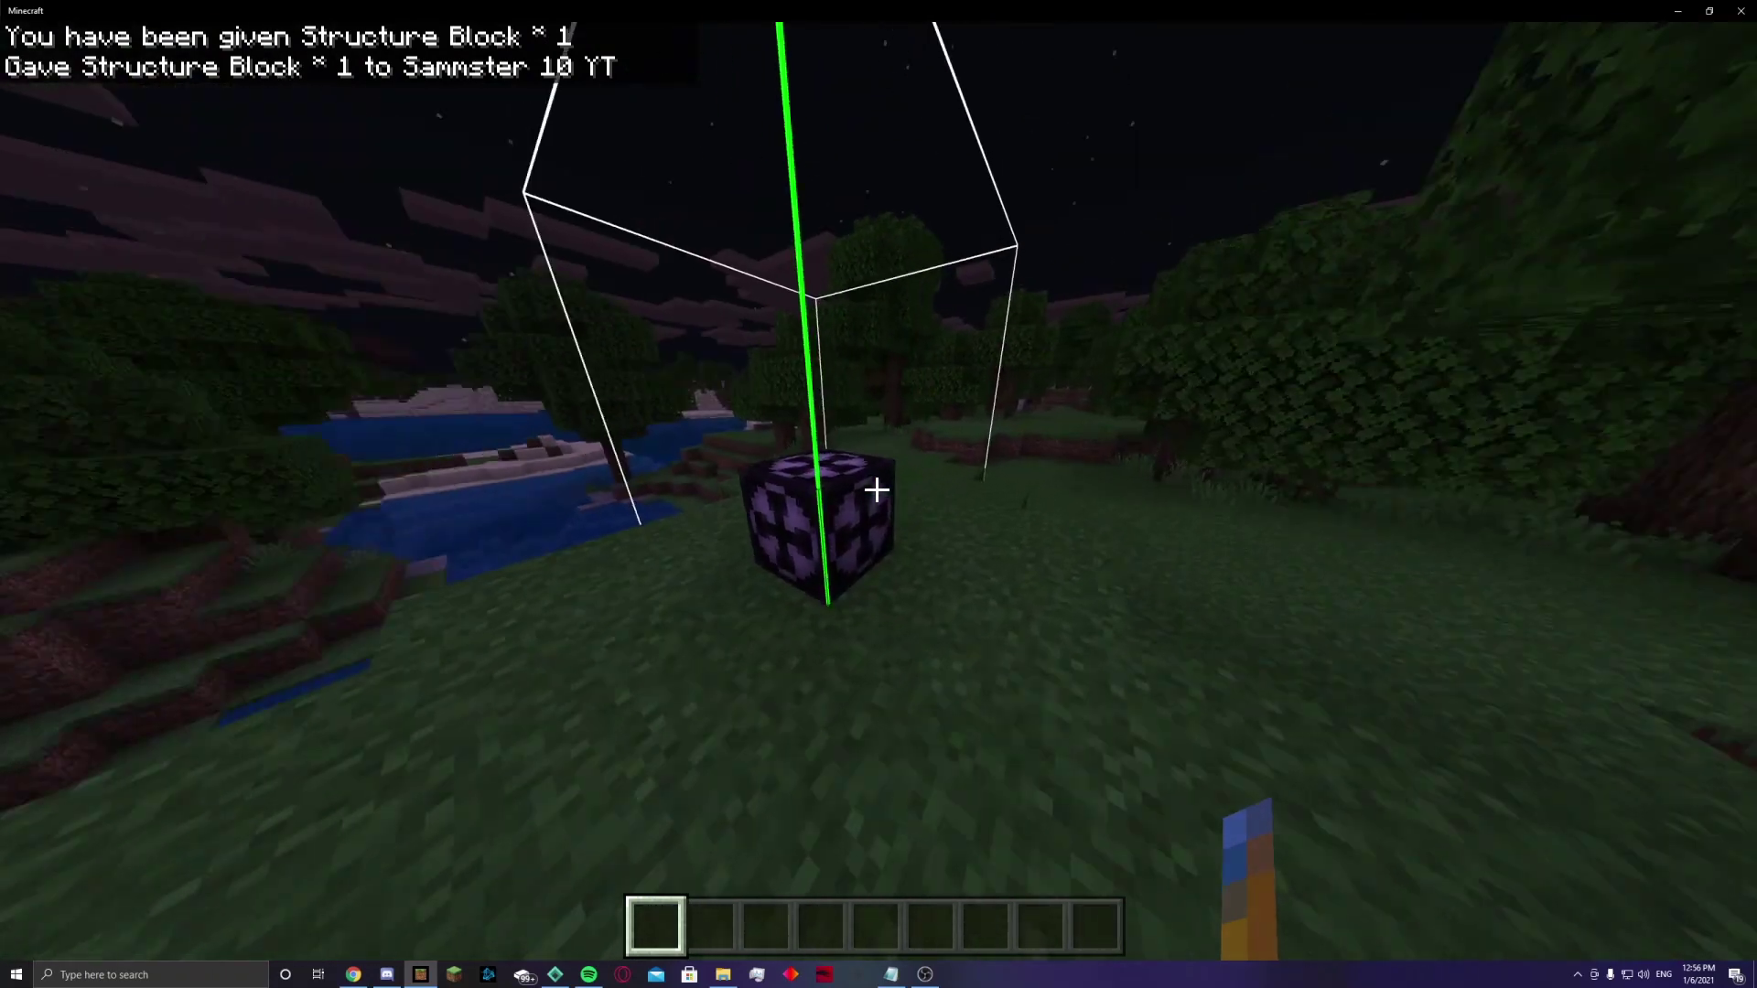
key(w)
key(s)
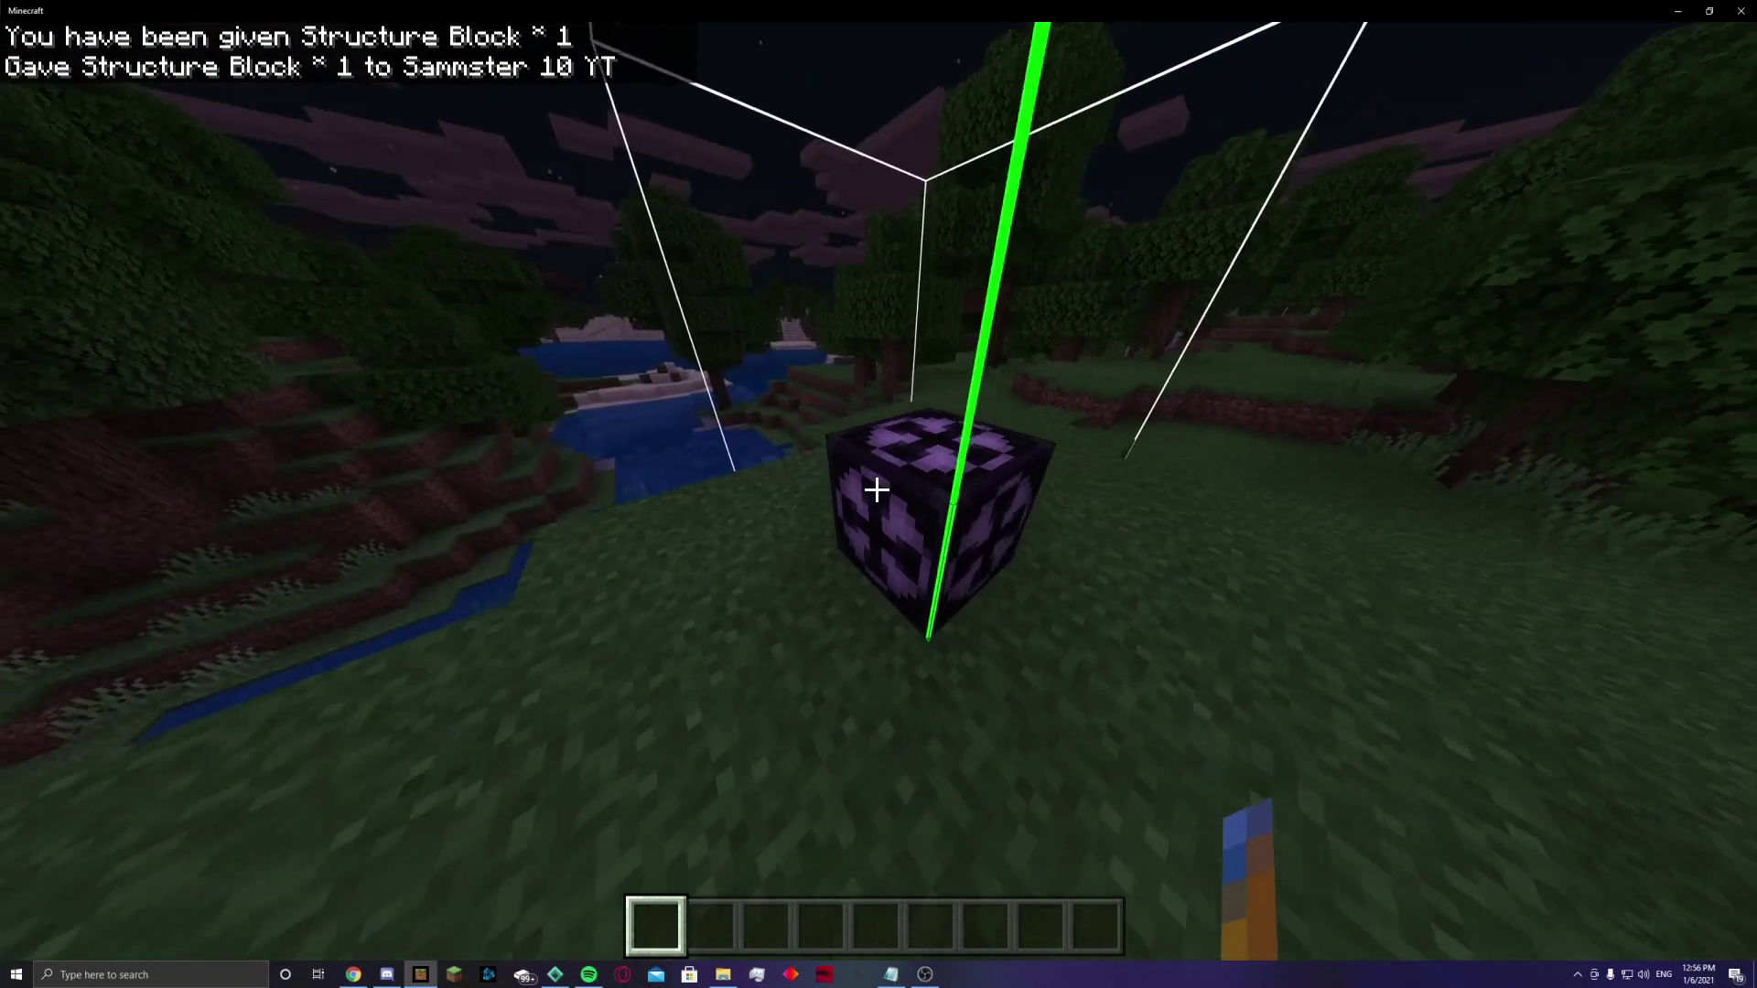
key(s)
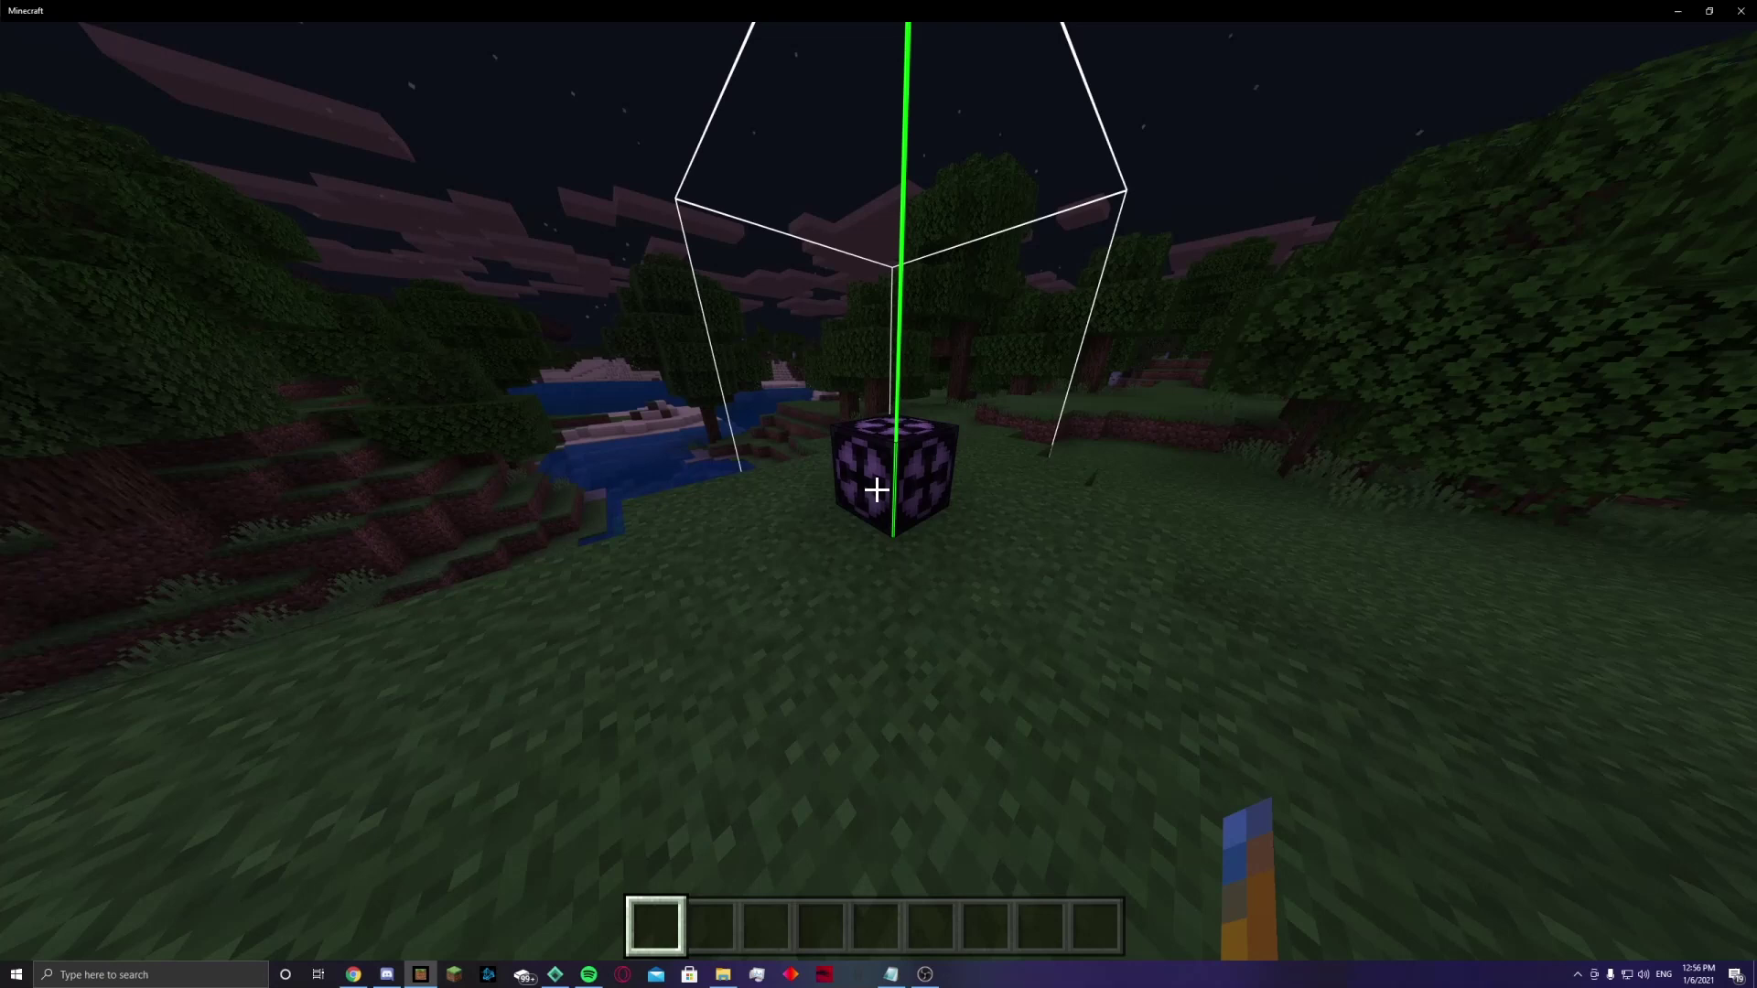
middle_click(877, 491)
key(e)
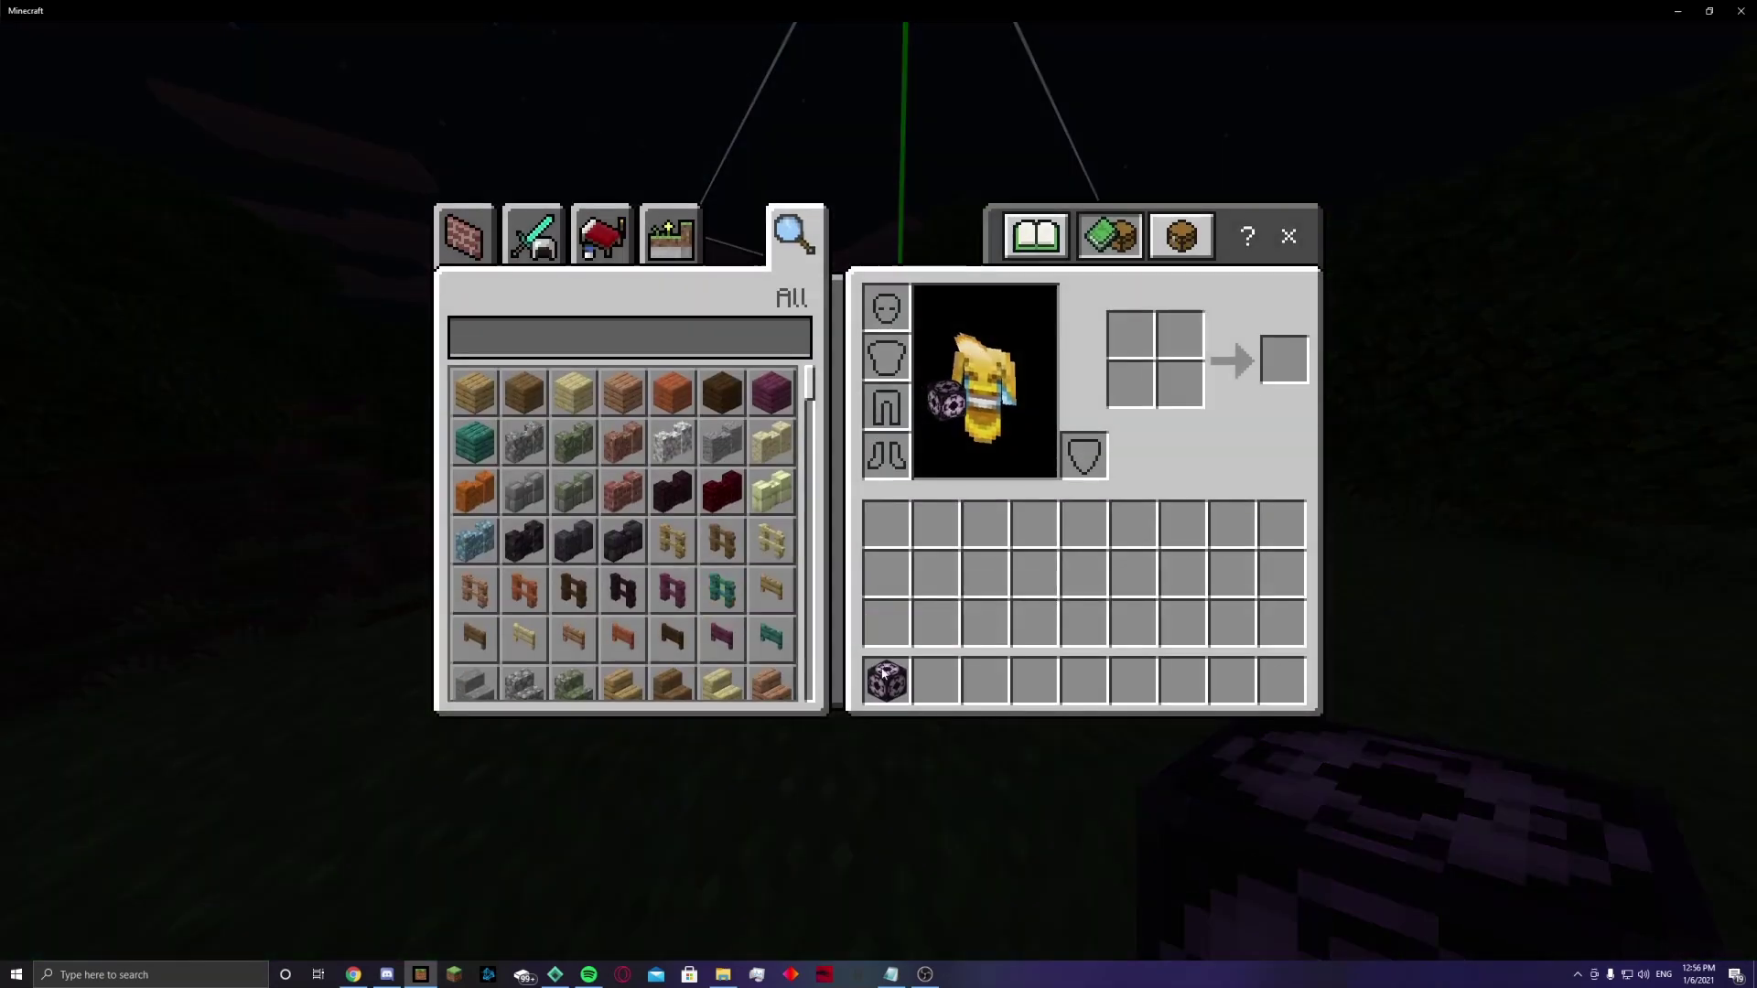
key(e)
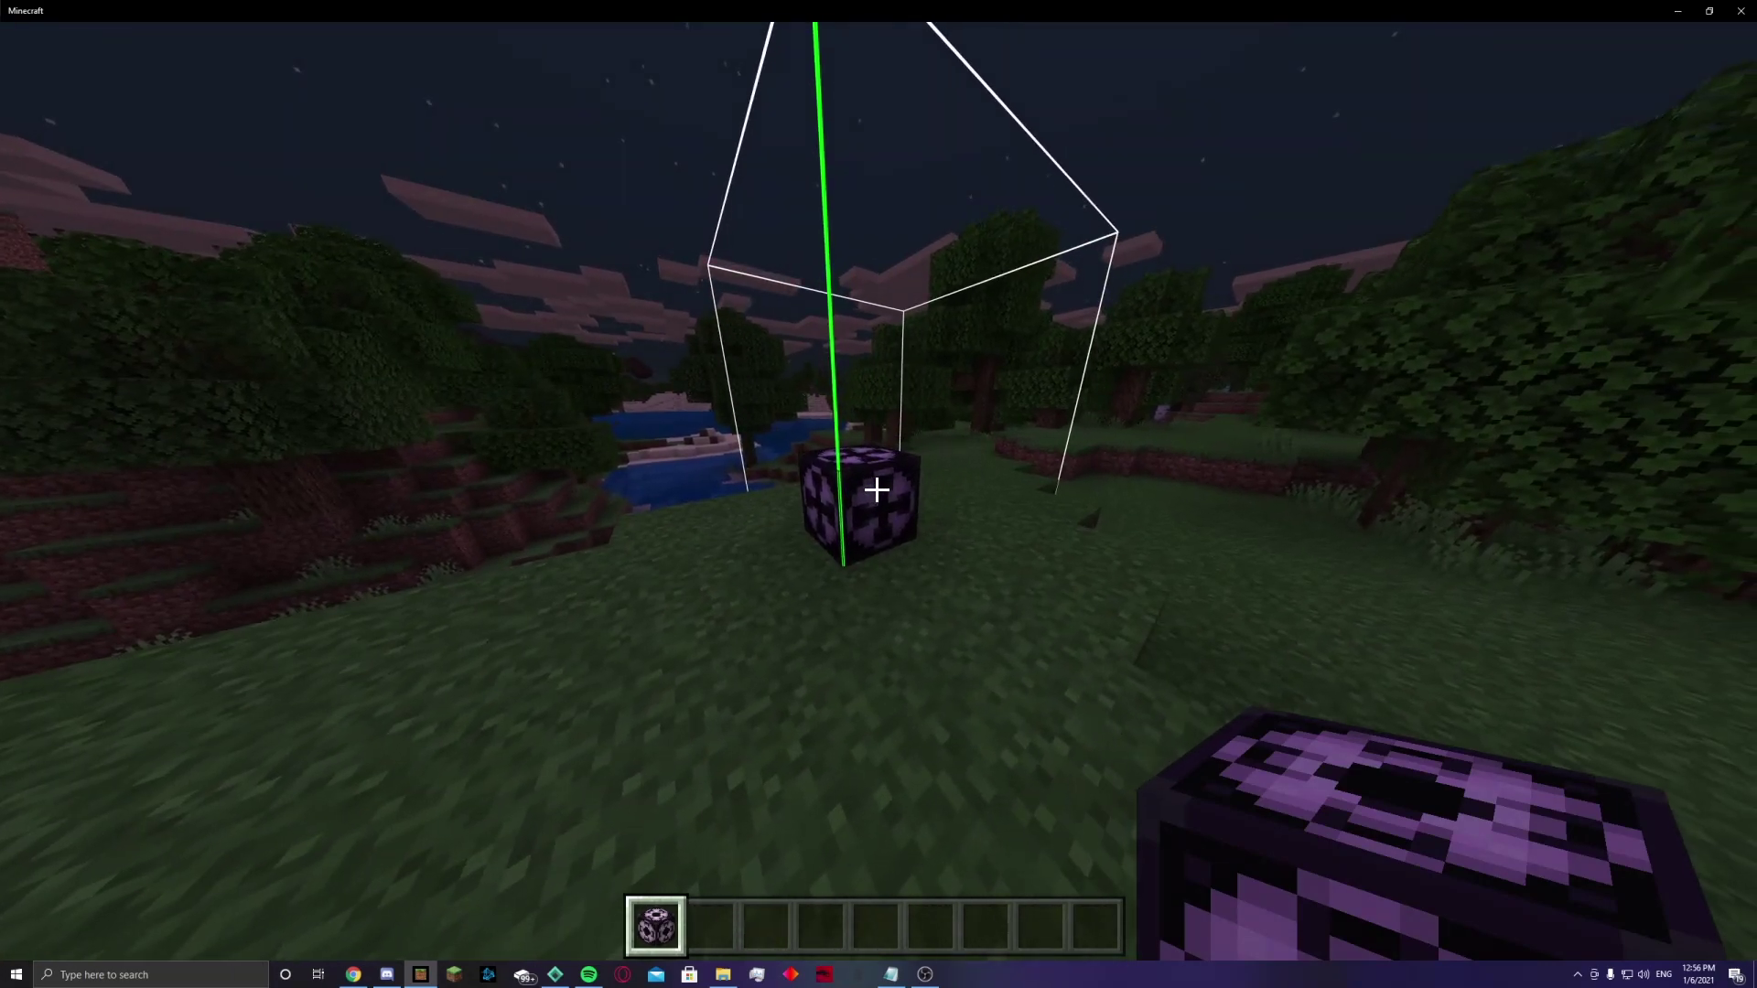
Step: Break the placed structure block, place the copied one to check its settings, and break that one too
click(876, 491)
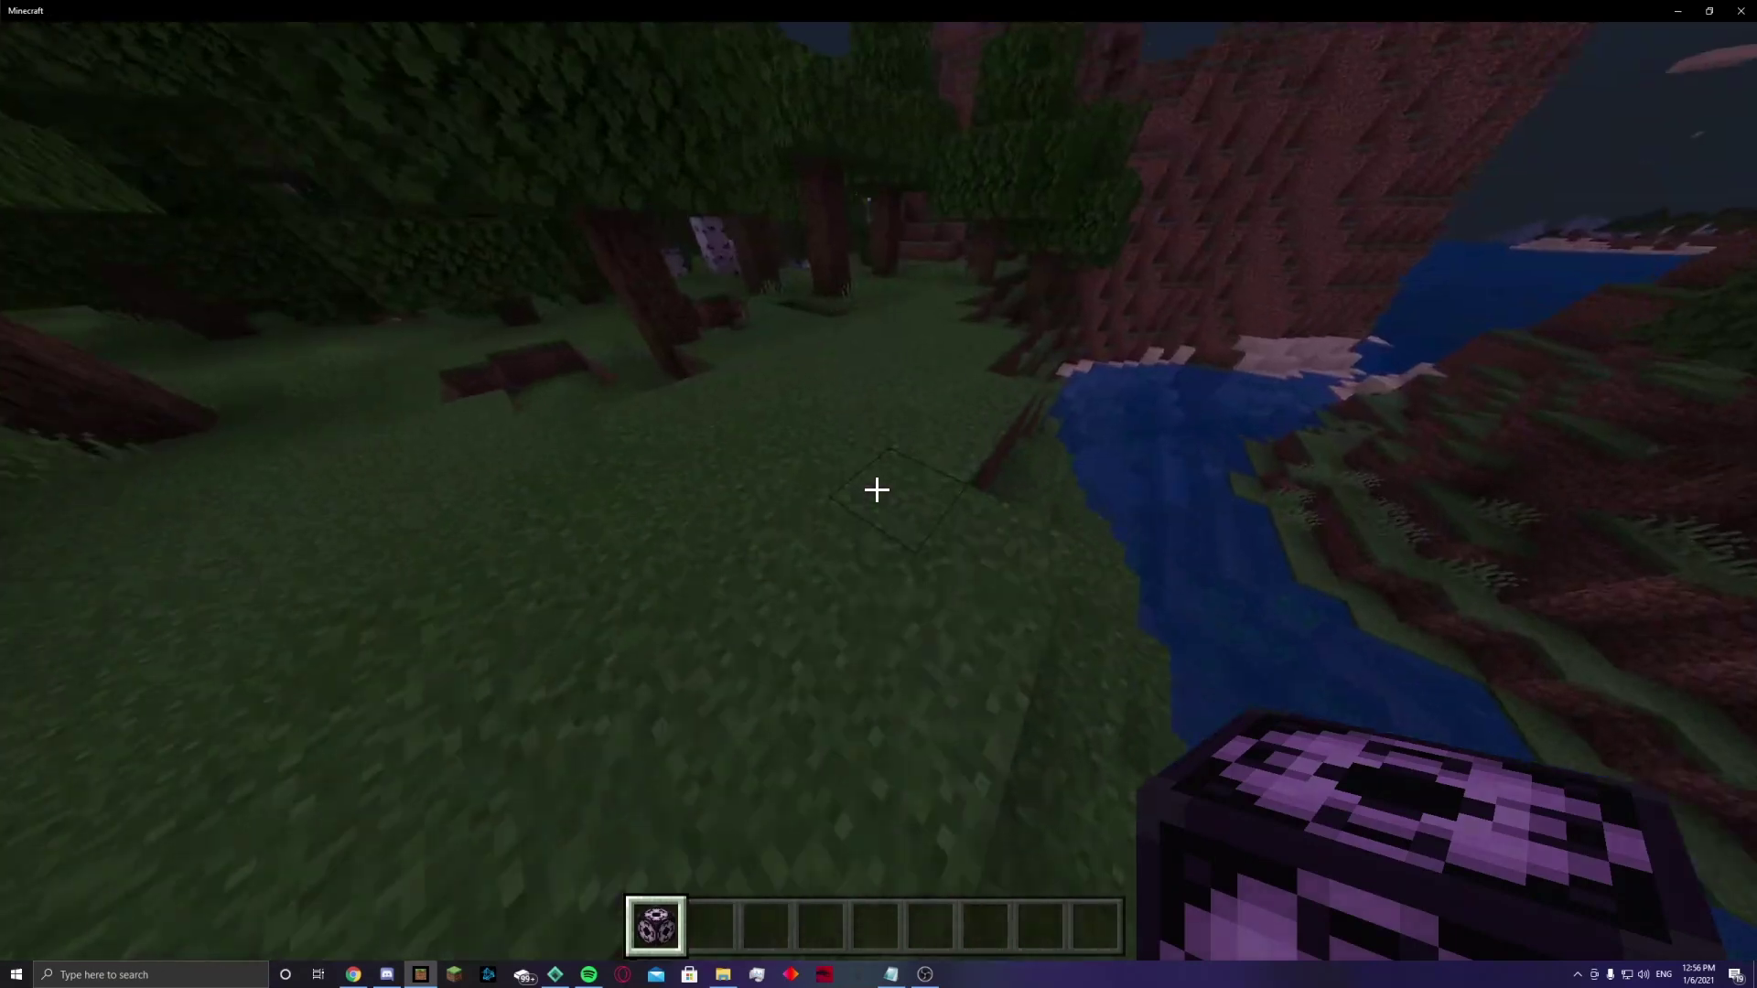
right_click(876, 491)
right_click(877, 491)
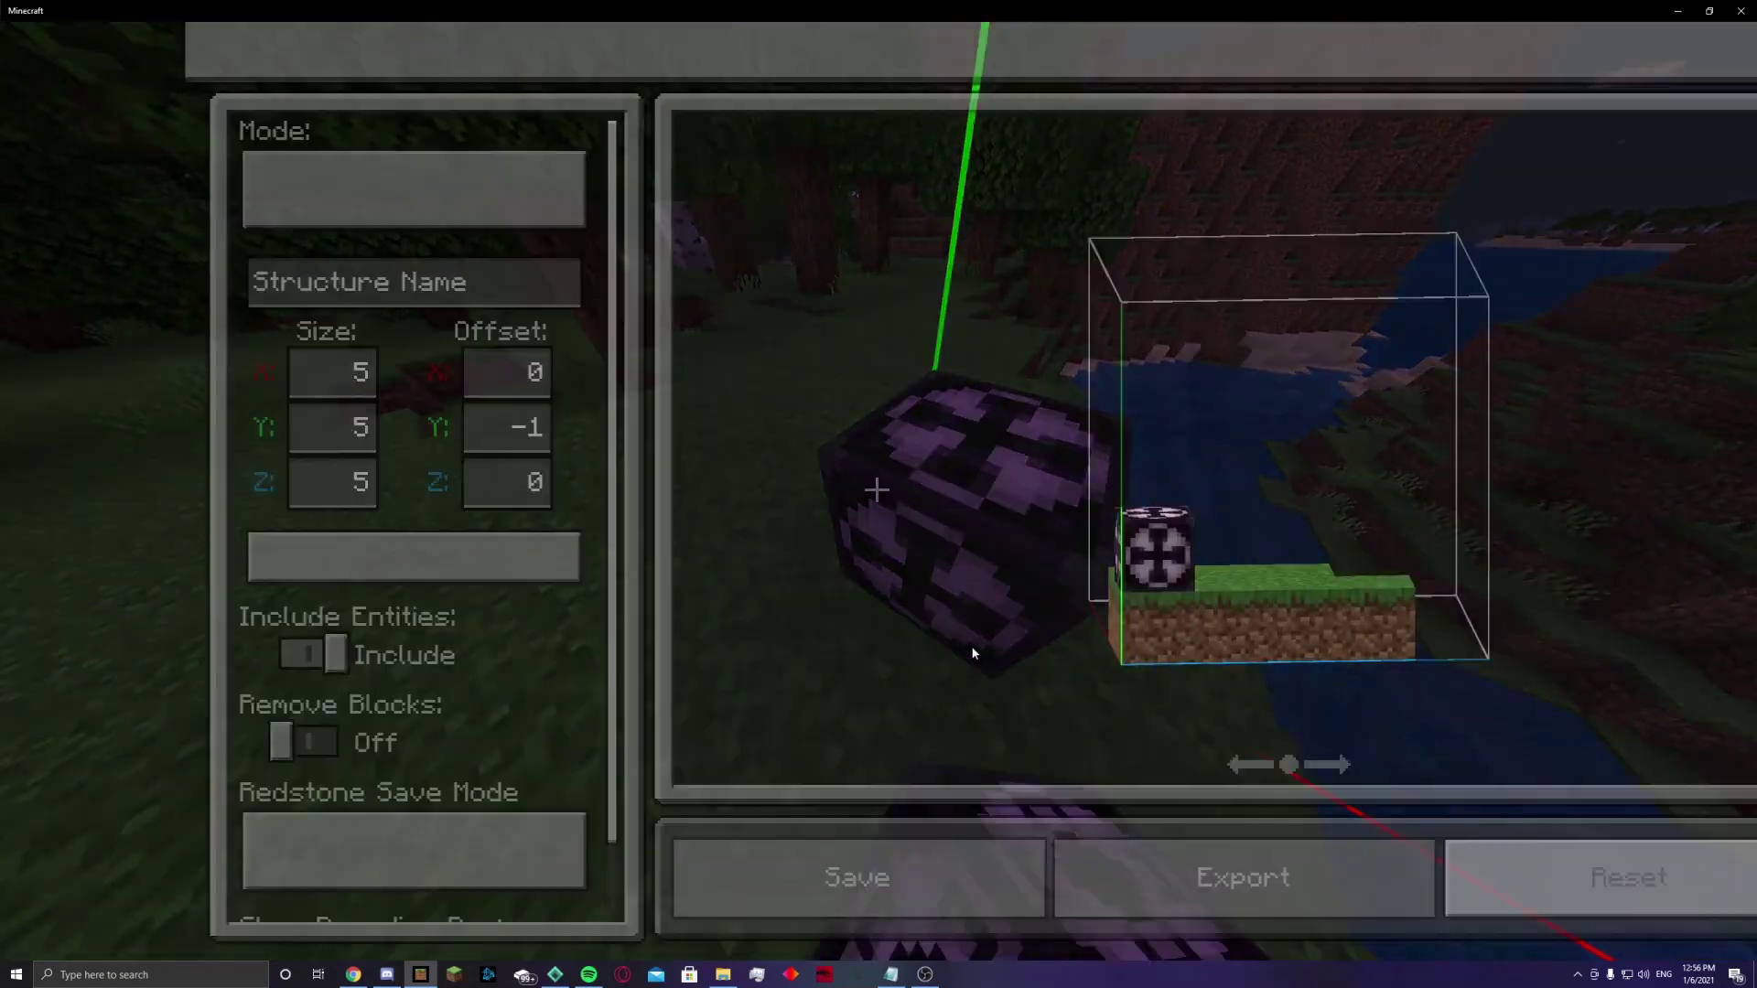
key(Escape)
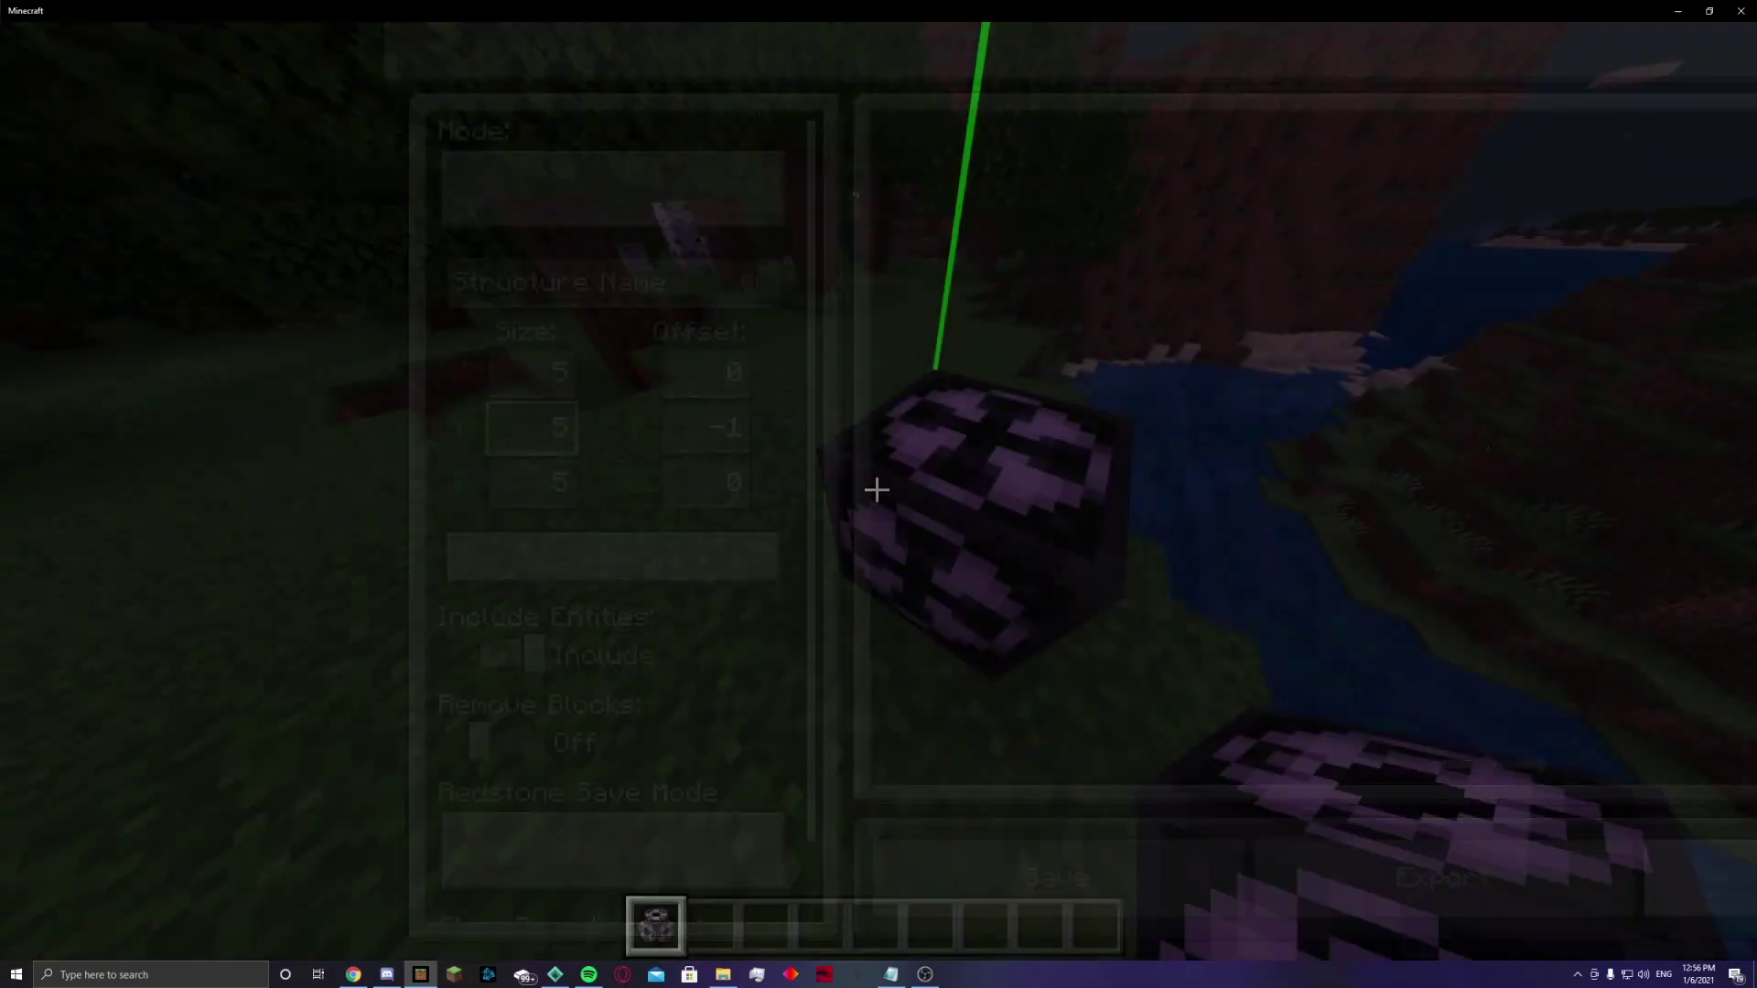
click(876, 491)
key(w)
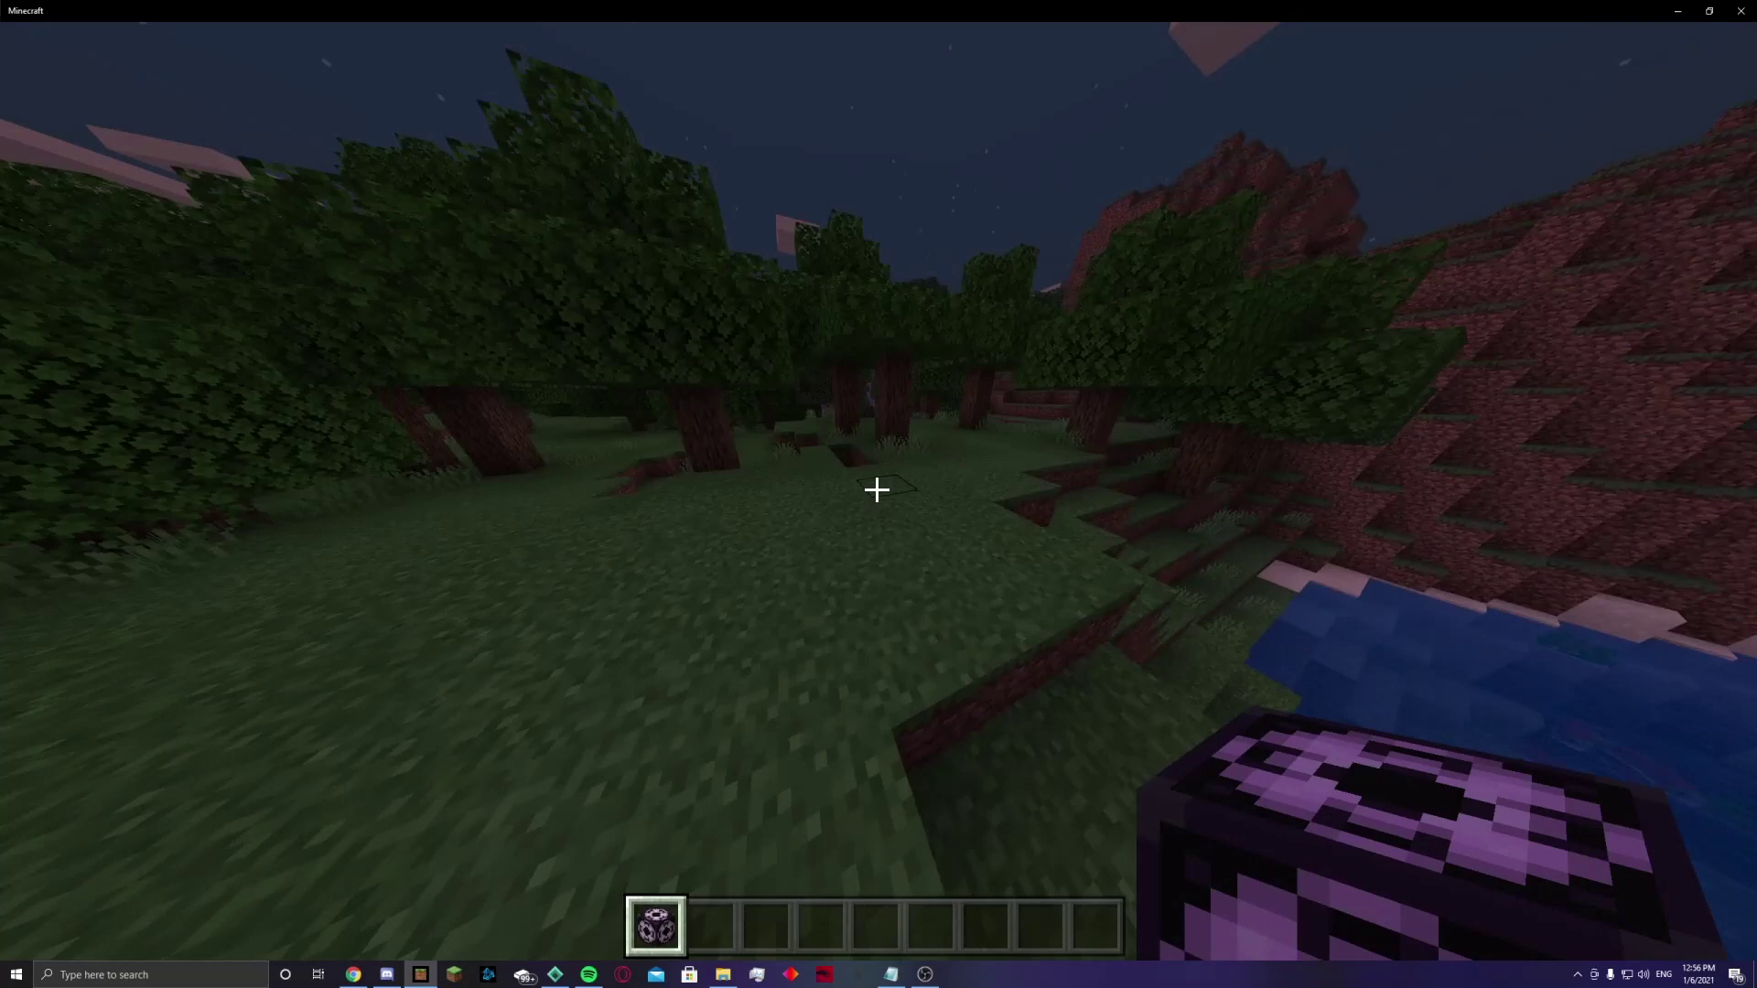
key(F5)
key(F5)
key(F5)
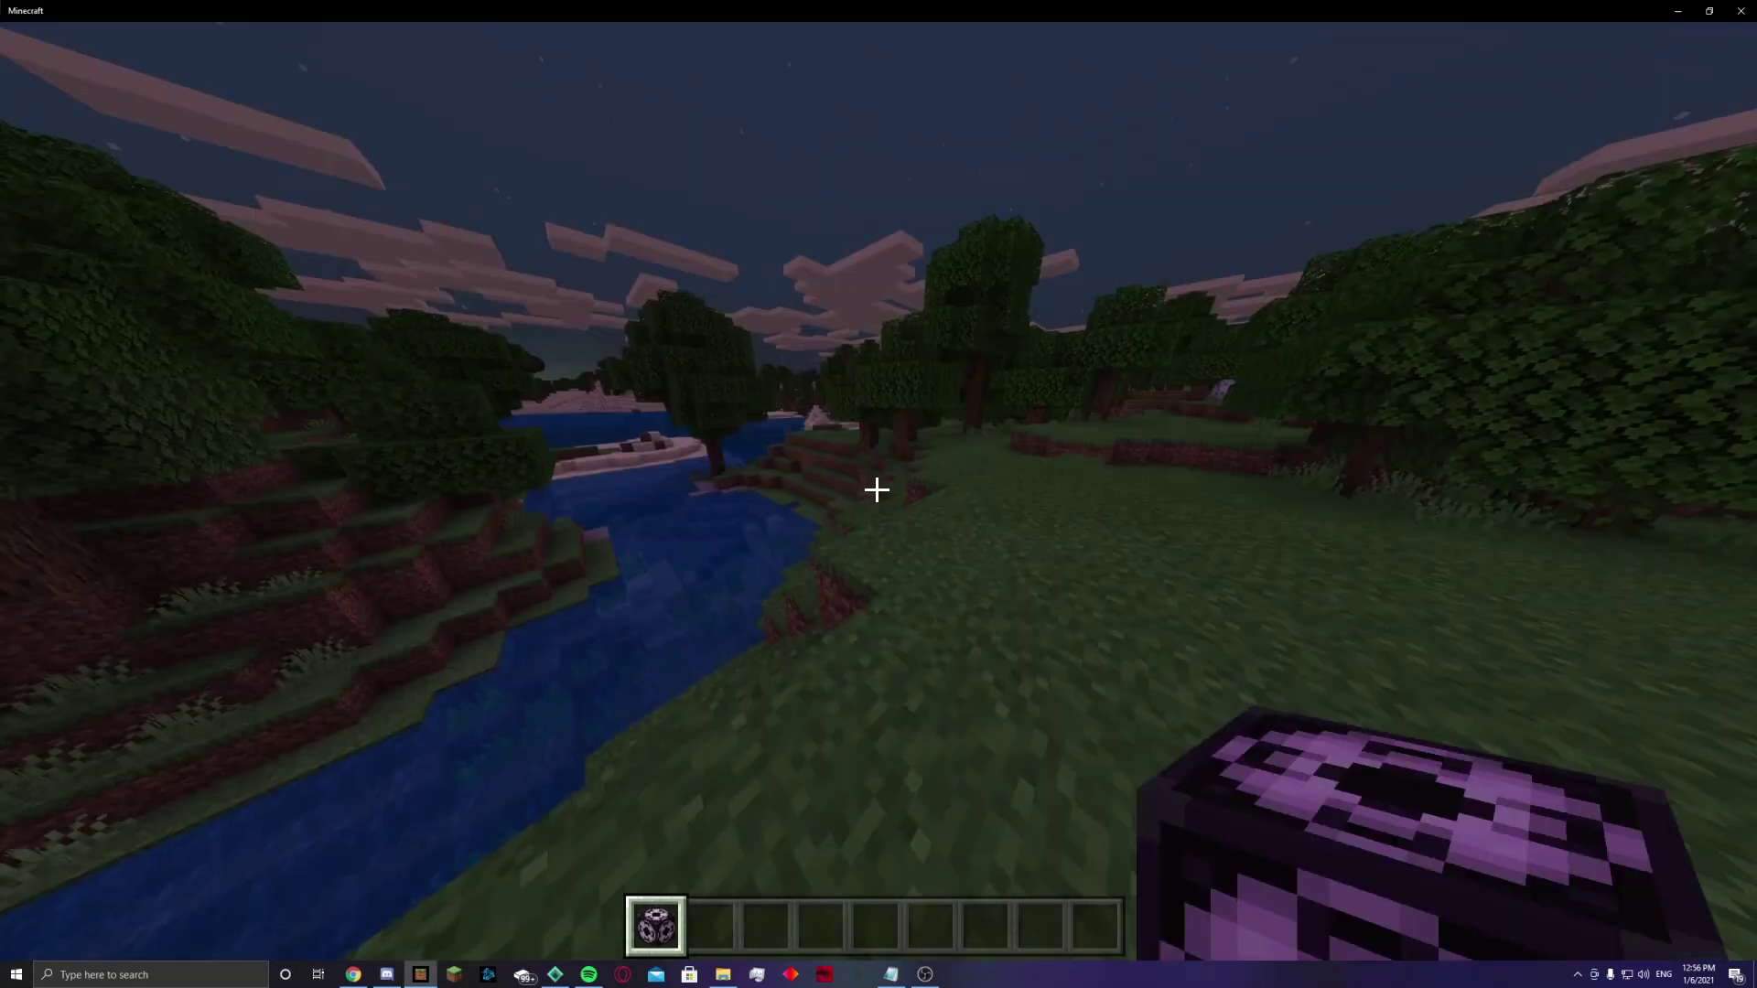
Step: Save and quit the bigstructures world and return to the worlds list
key(Escape)
click(322, 773)
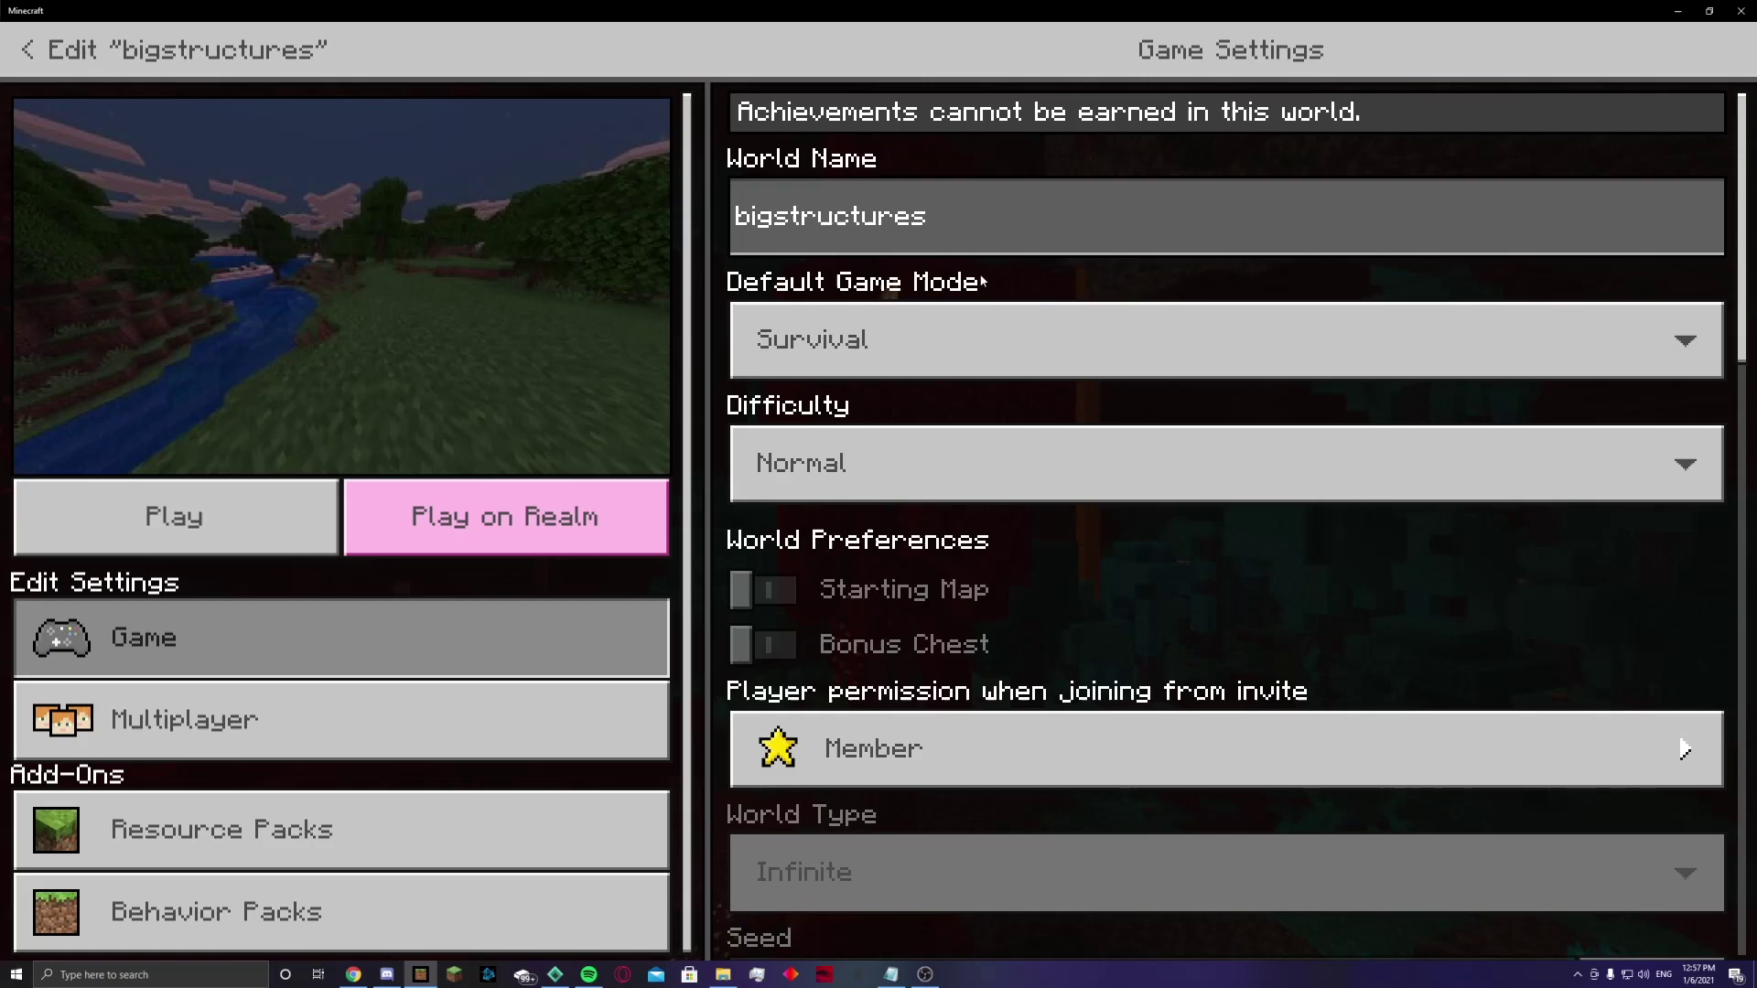
key(Escape)
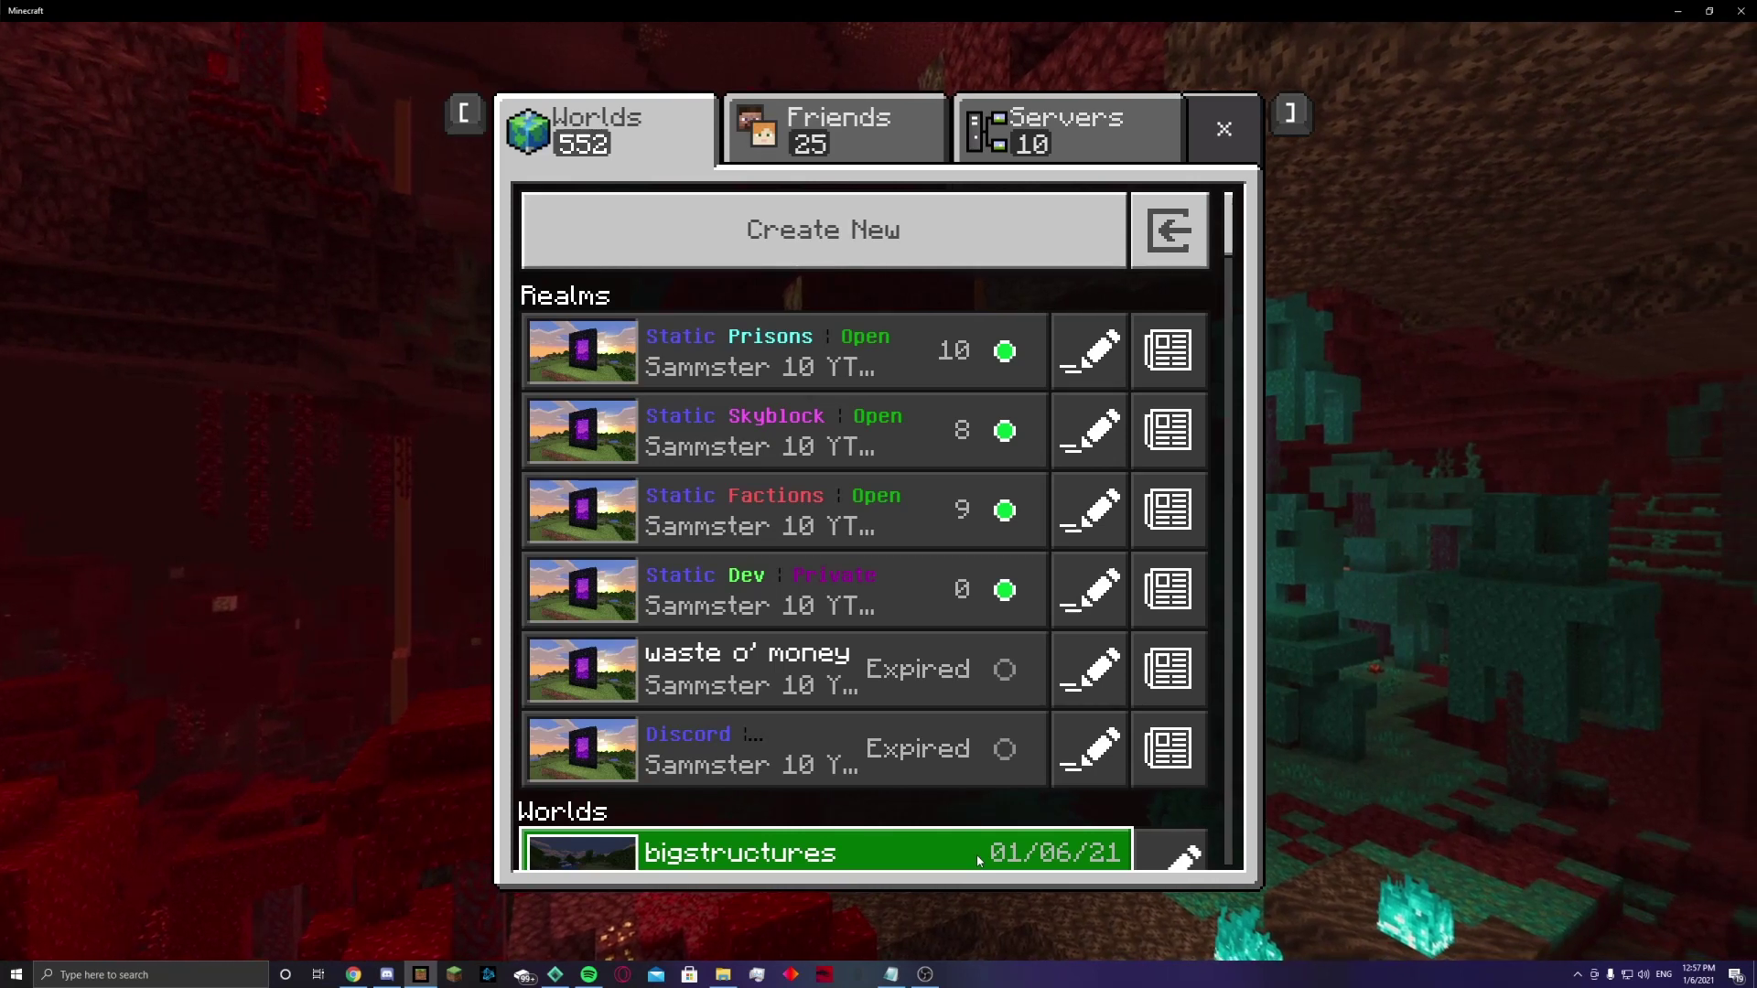
Step: Switch to Universal Minecraft Editor, open the bigstructures world and load the ~local_player data in a maximized window
click(555, 975)
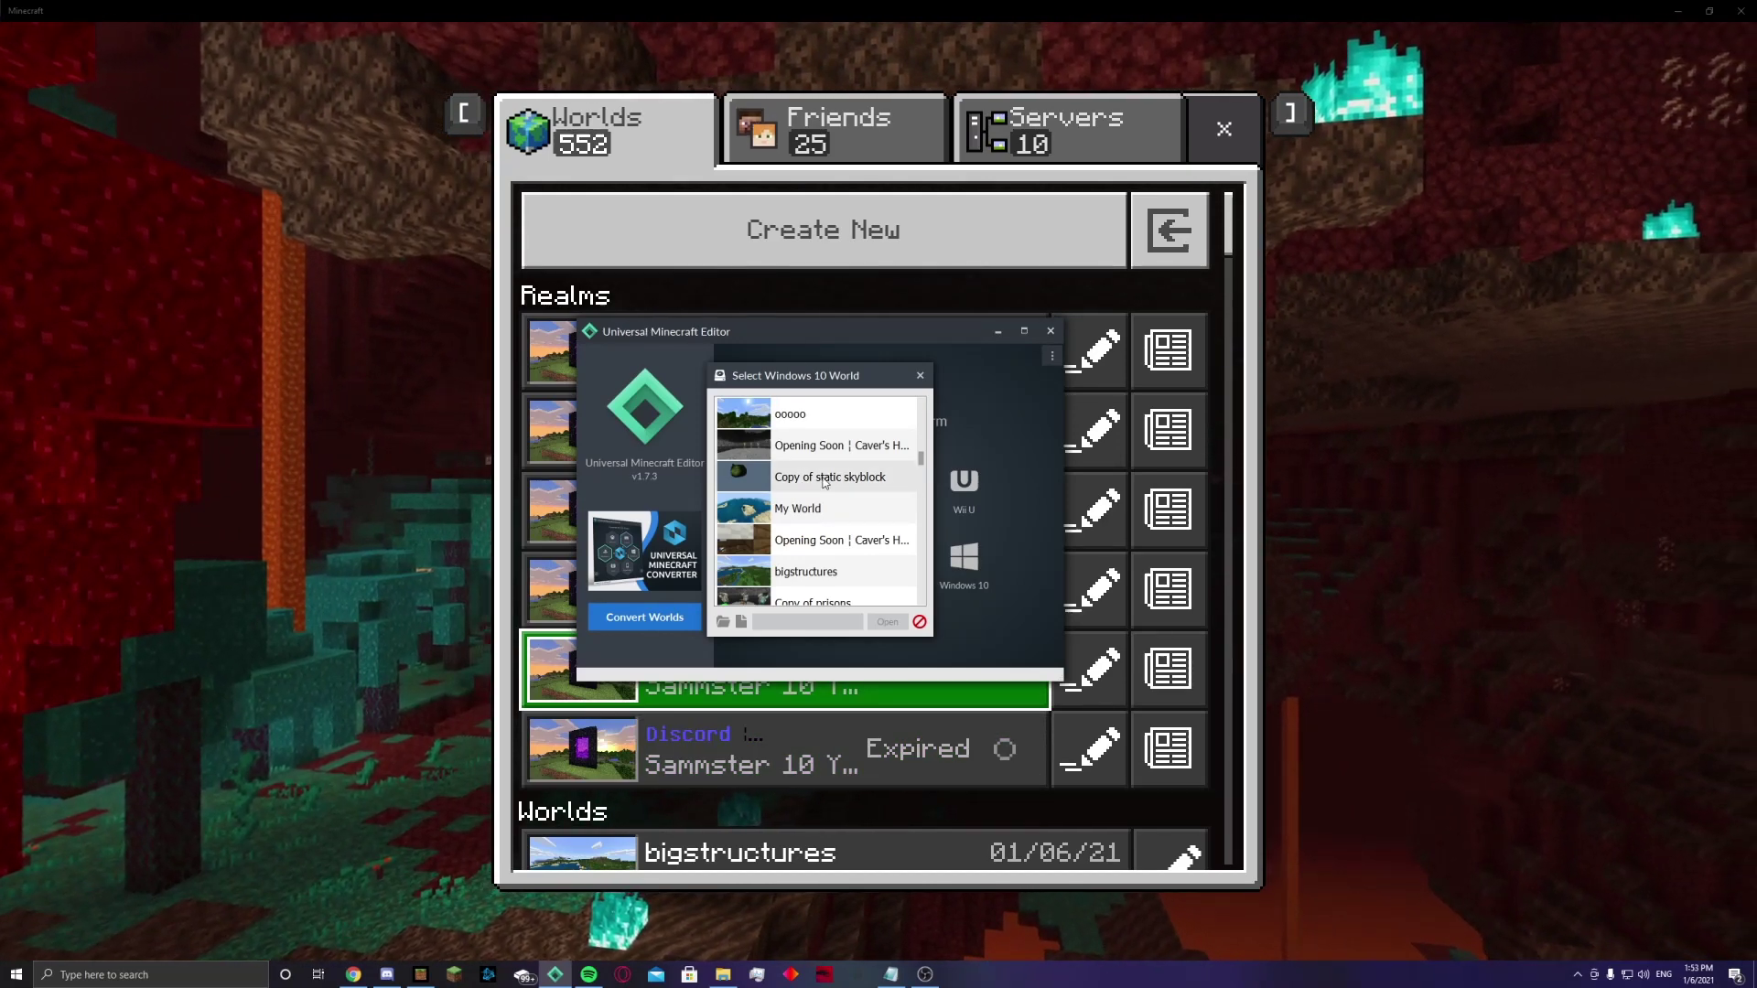
double_click(842, 569)
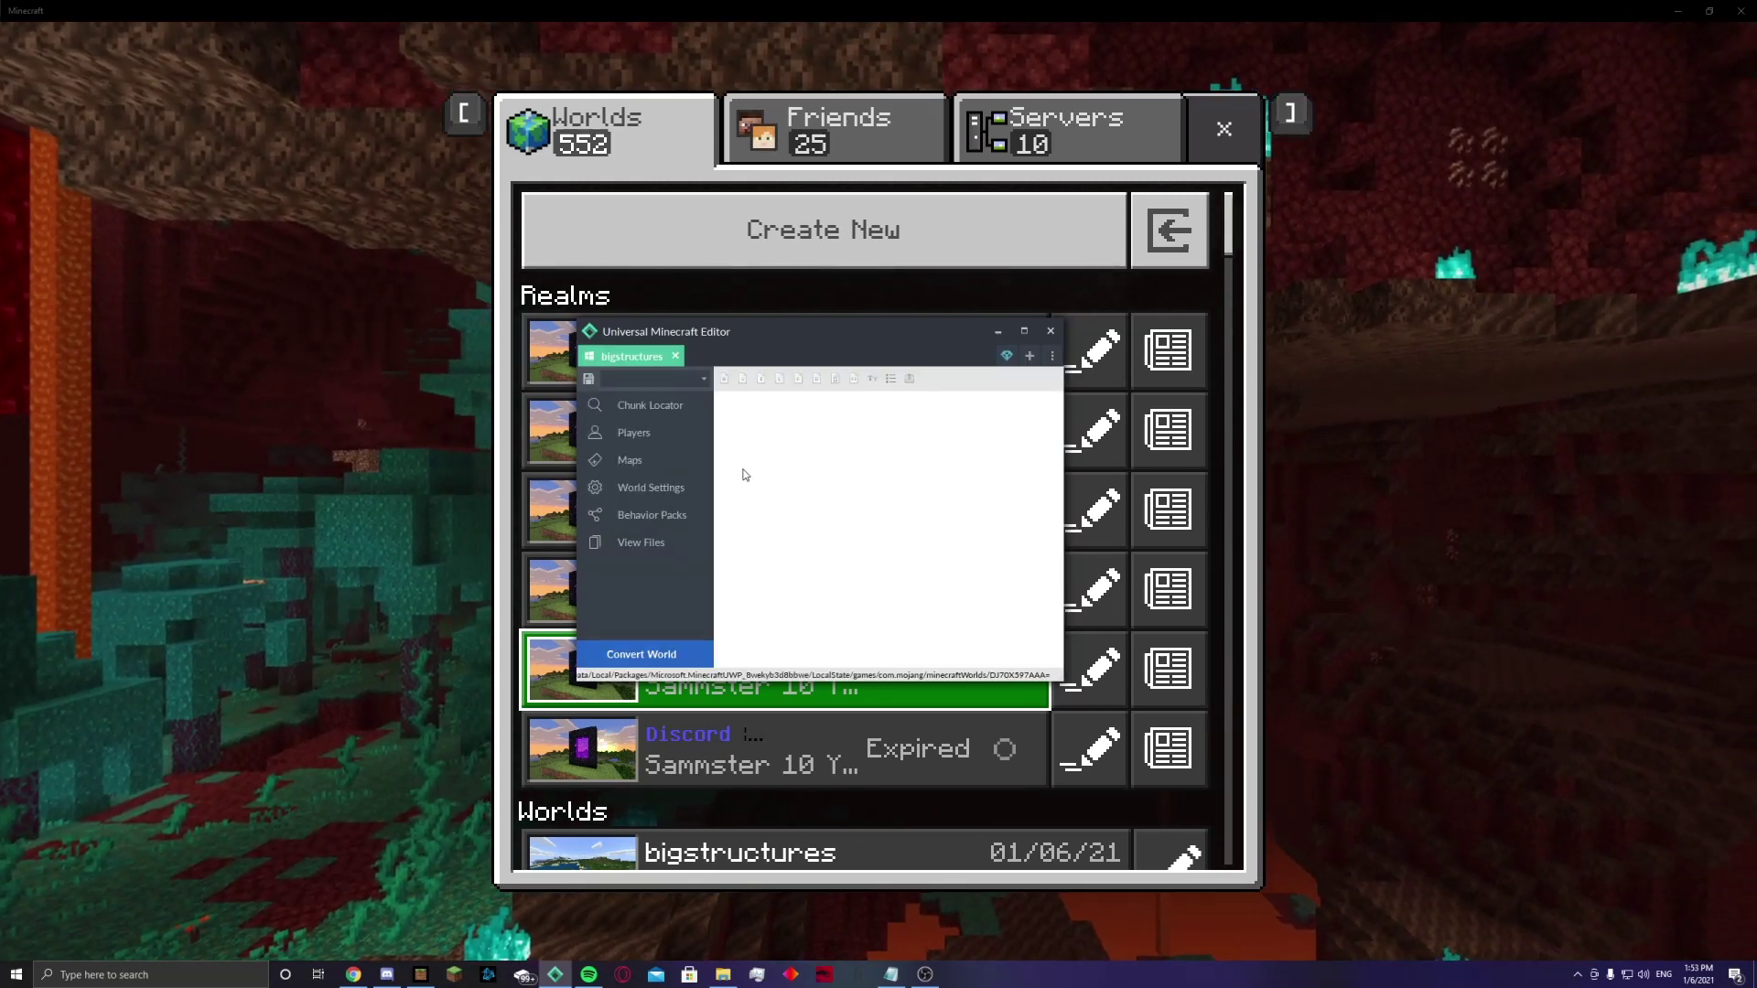
click(697, 445)
click(1024, 330)
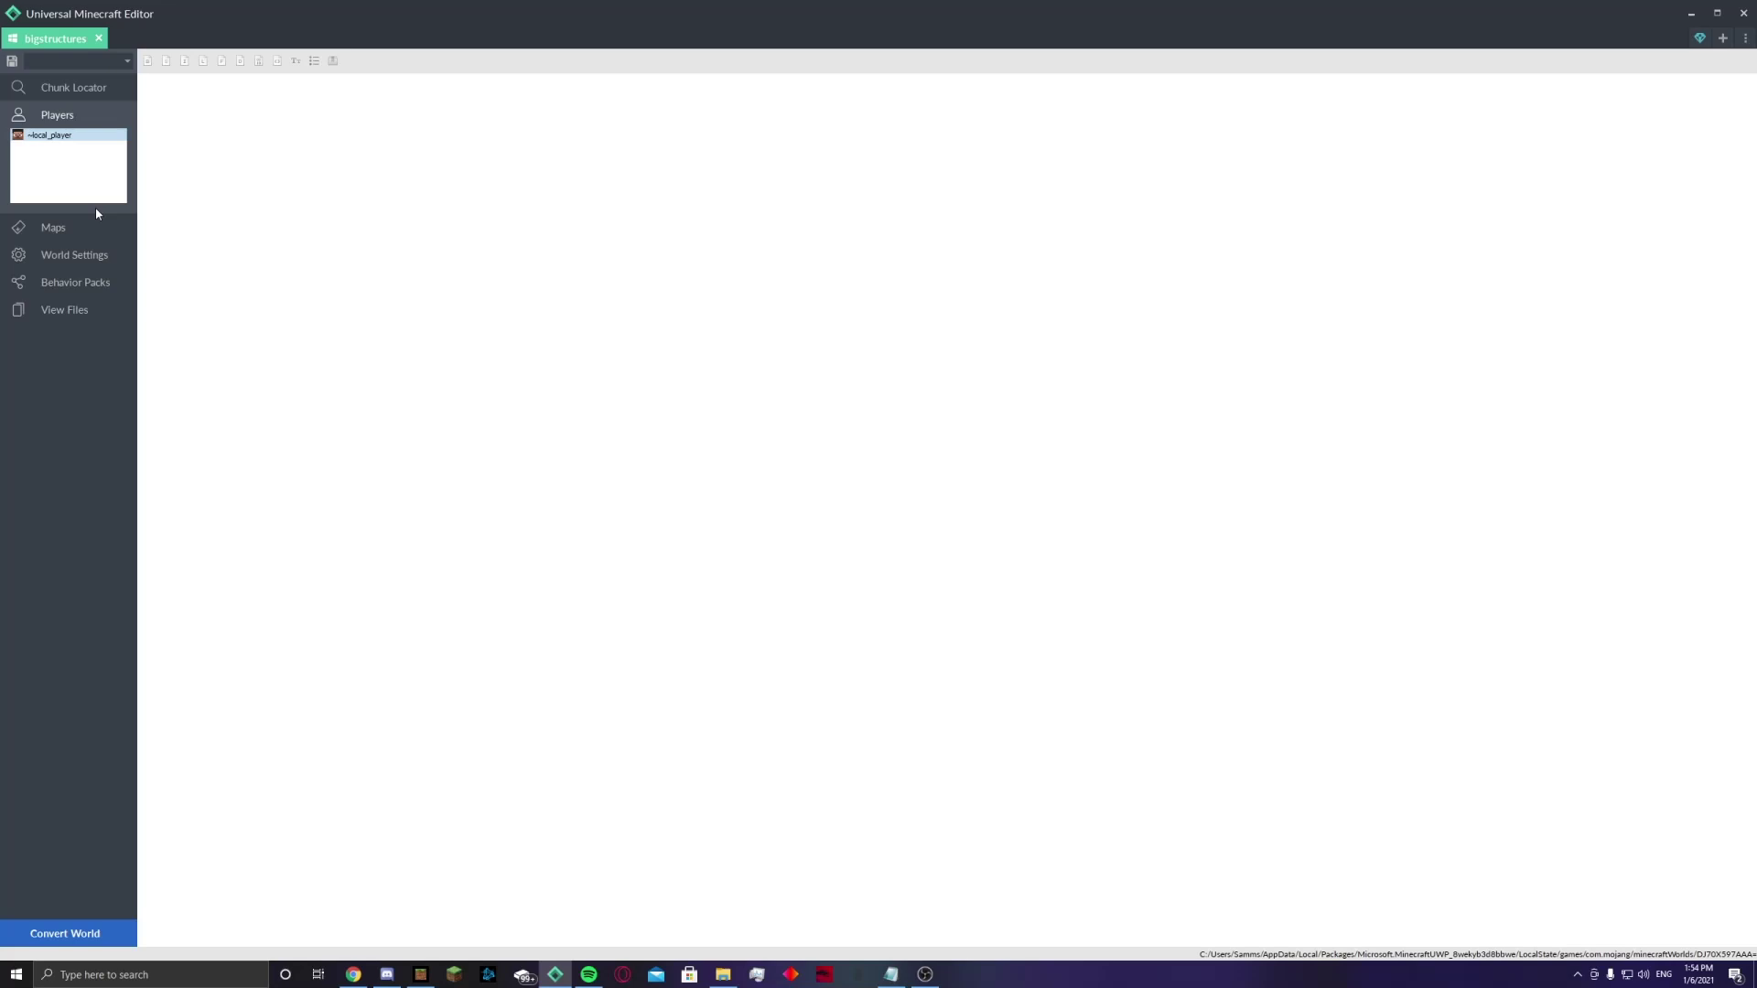
click(82, 142)
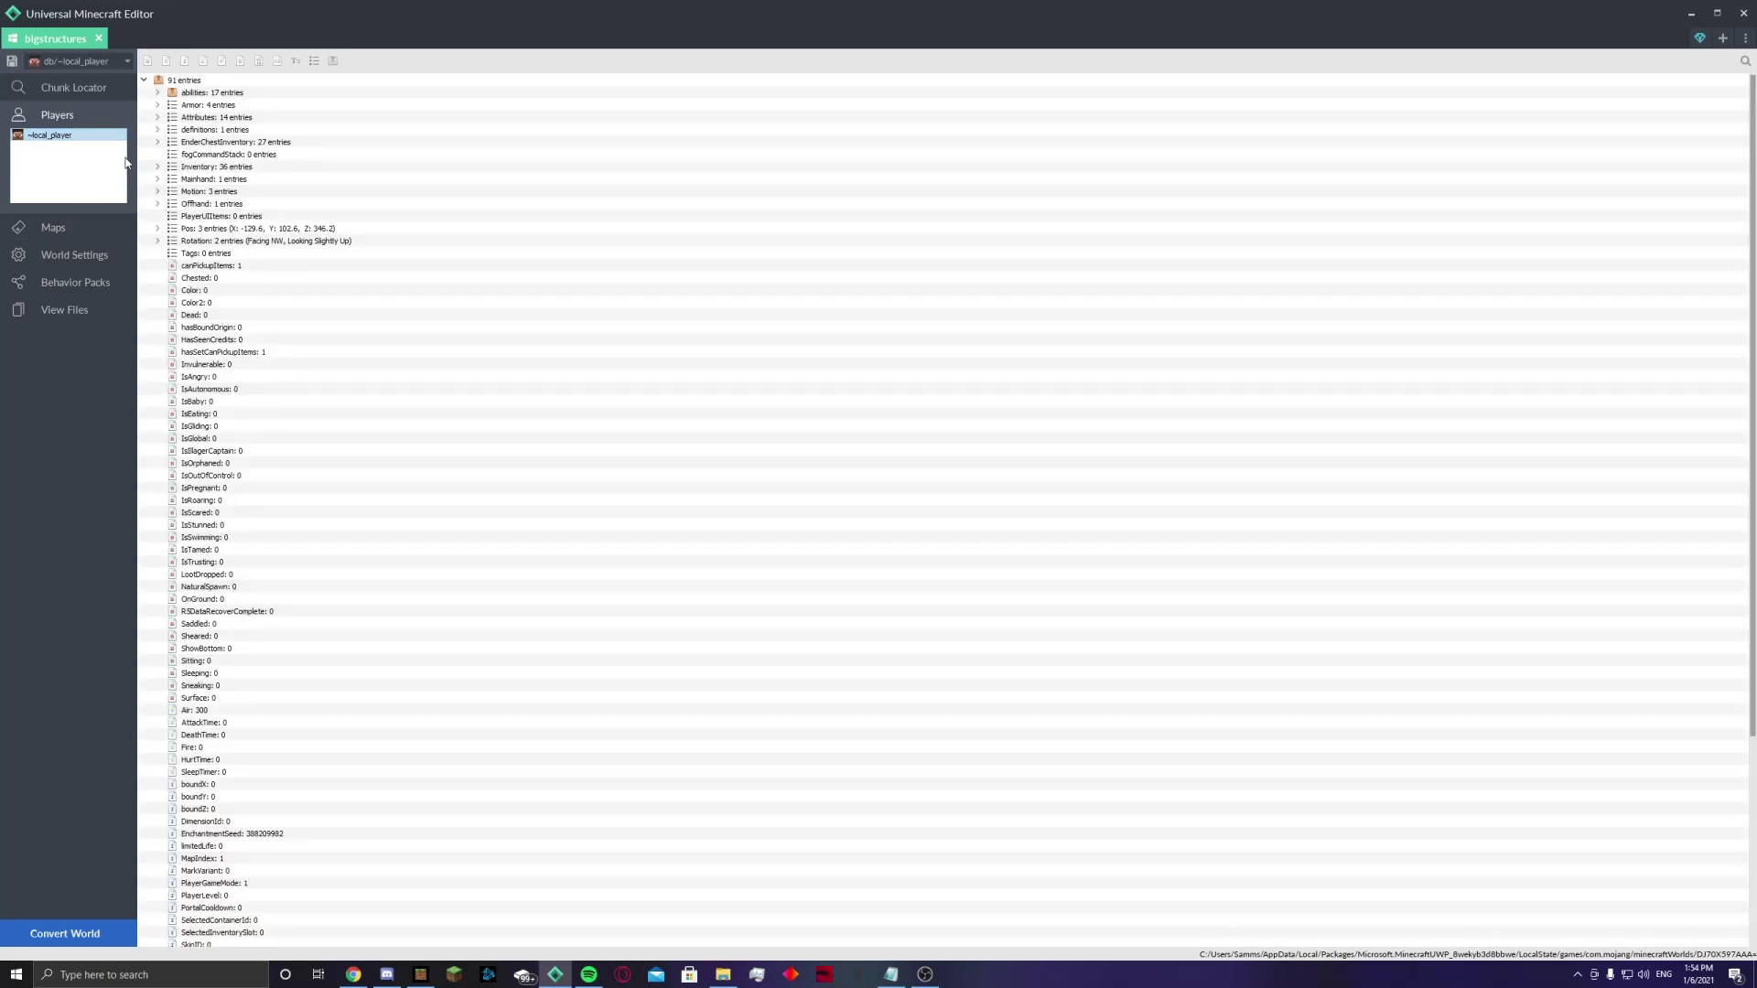
Step: Expand the first item of the player's Inventory and its tag data to reach the structure block's properties
click(158, 168)
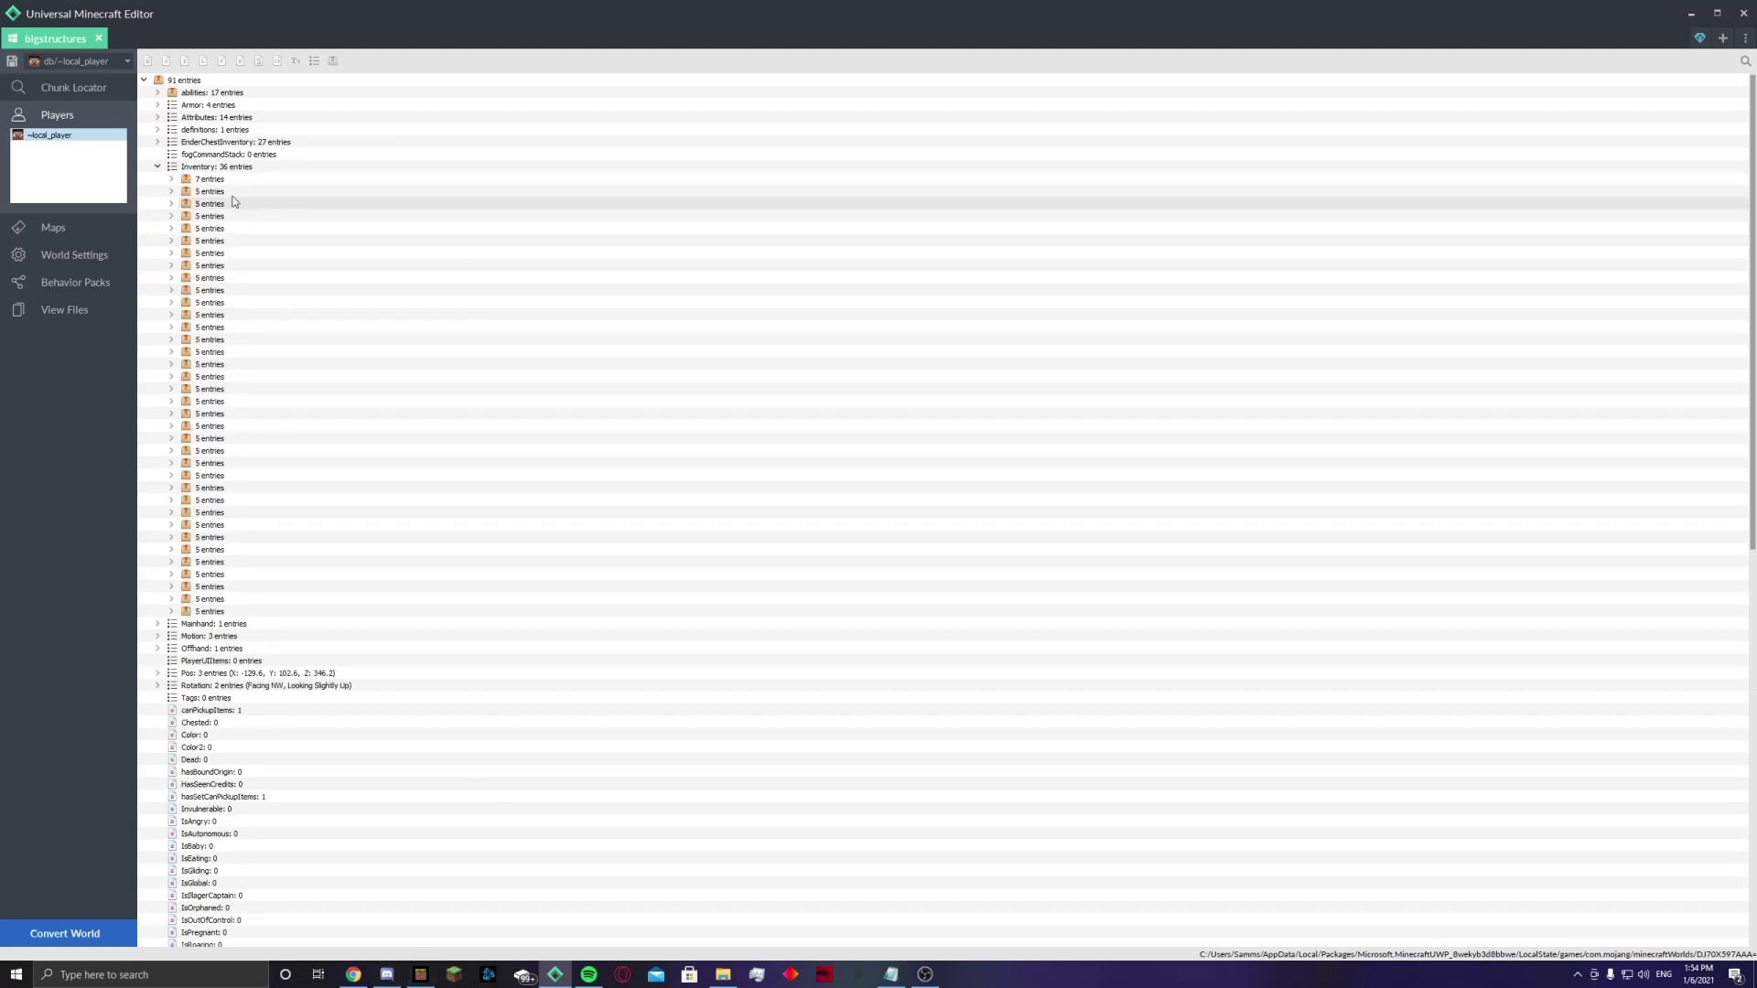
click(171, 180)
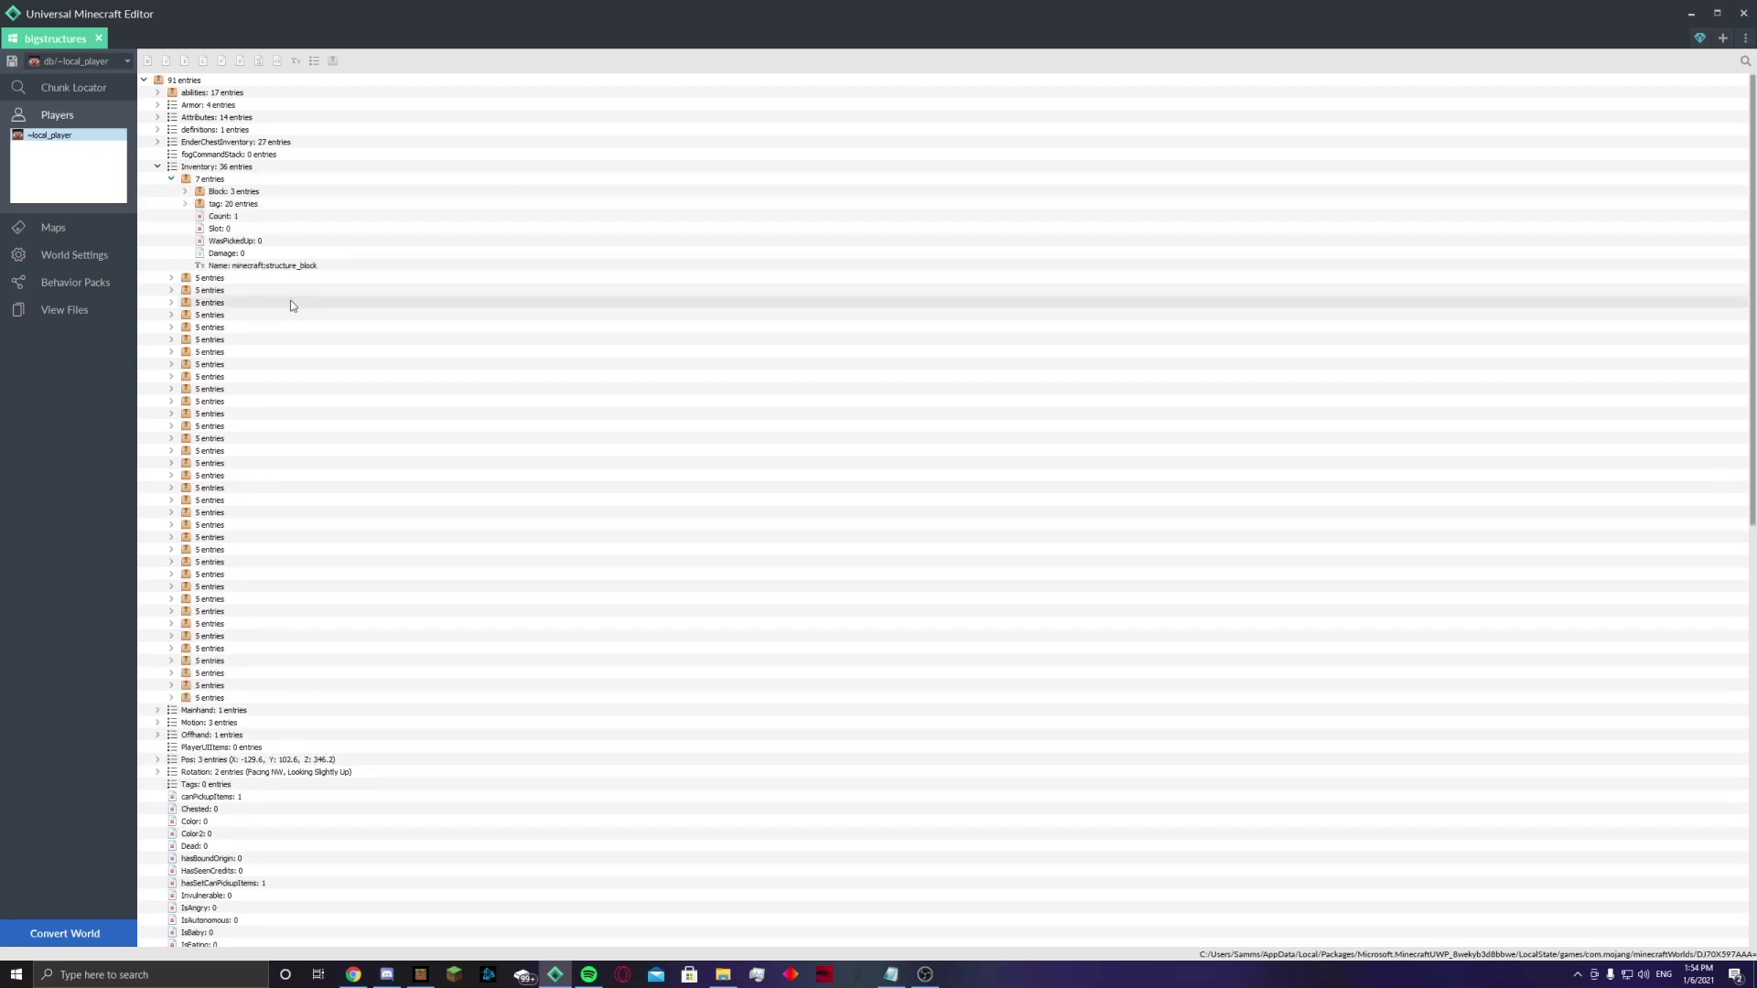
click(279, 266)
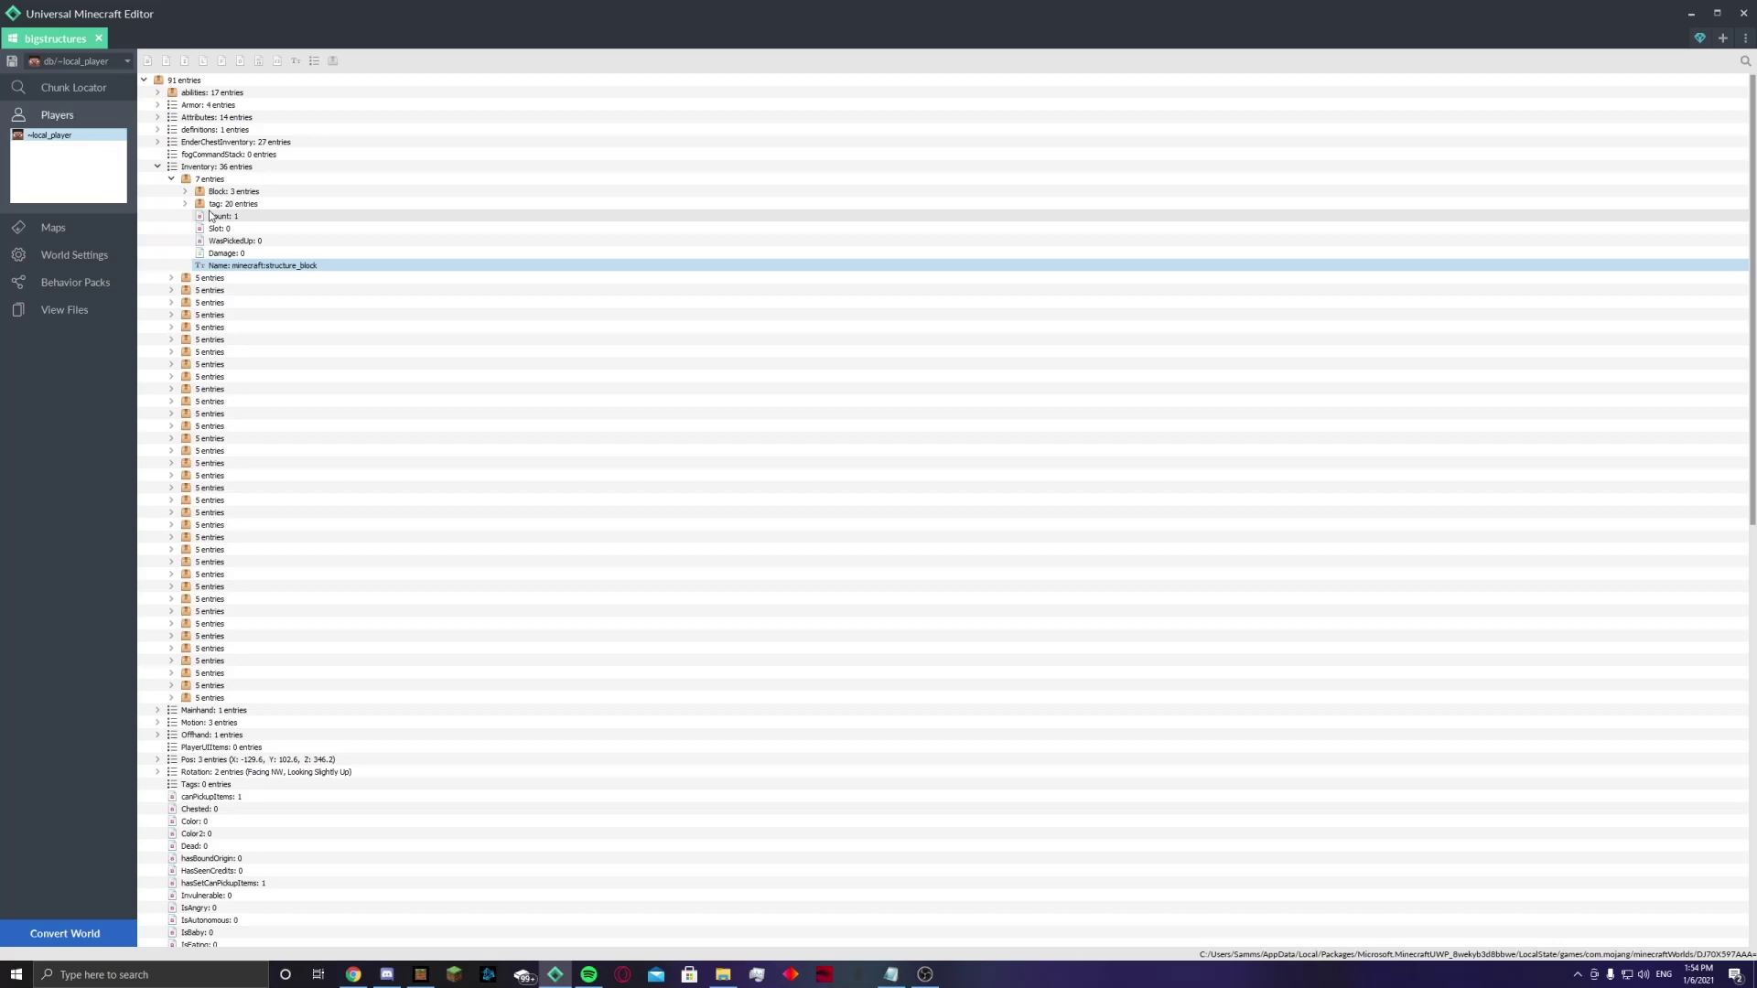
click(188, 205)
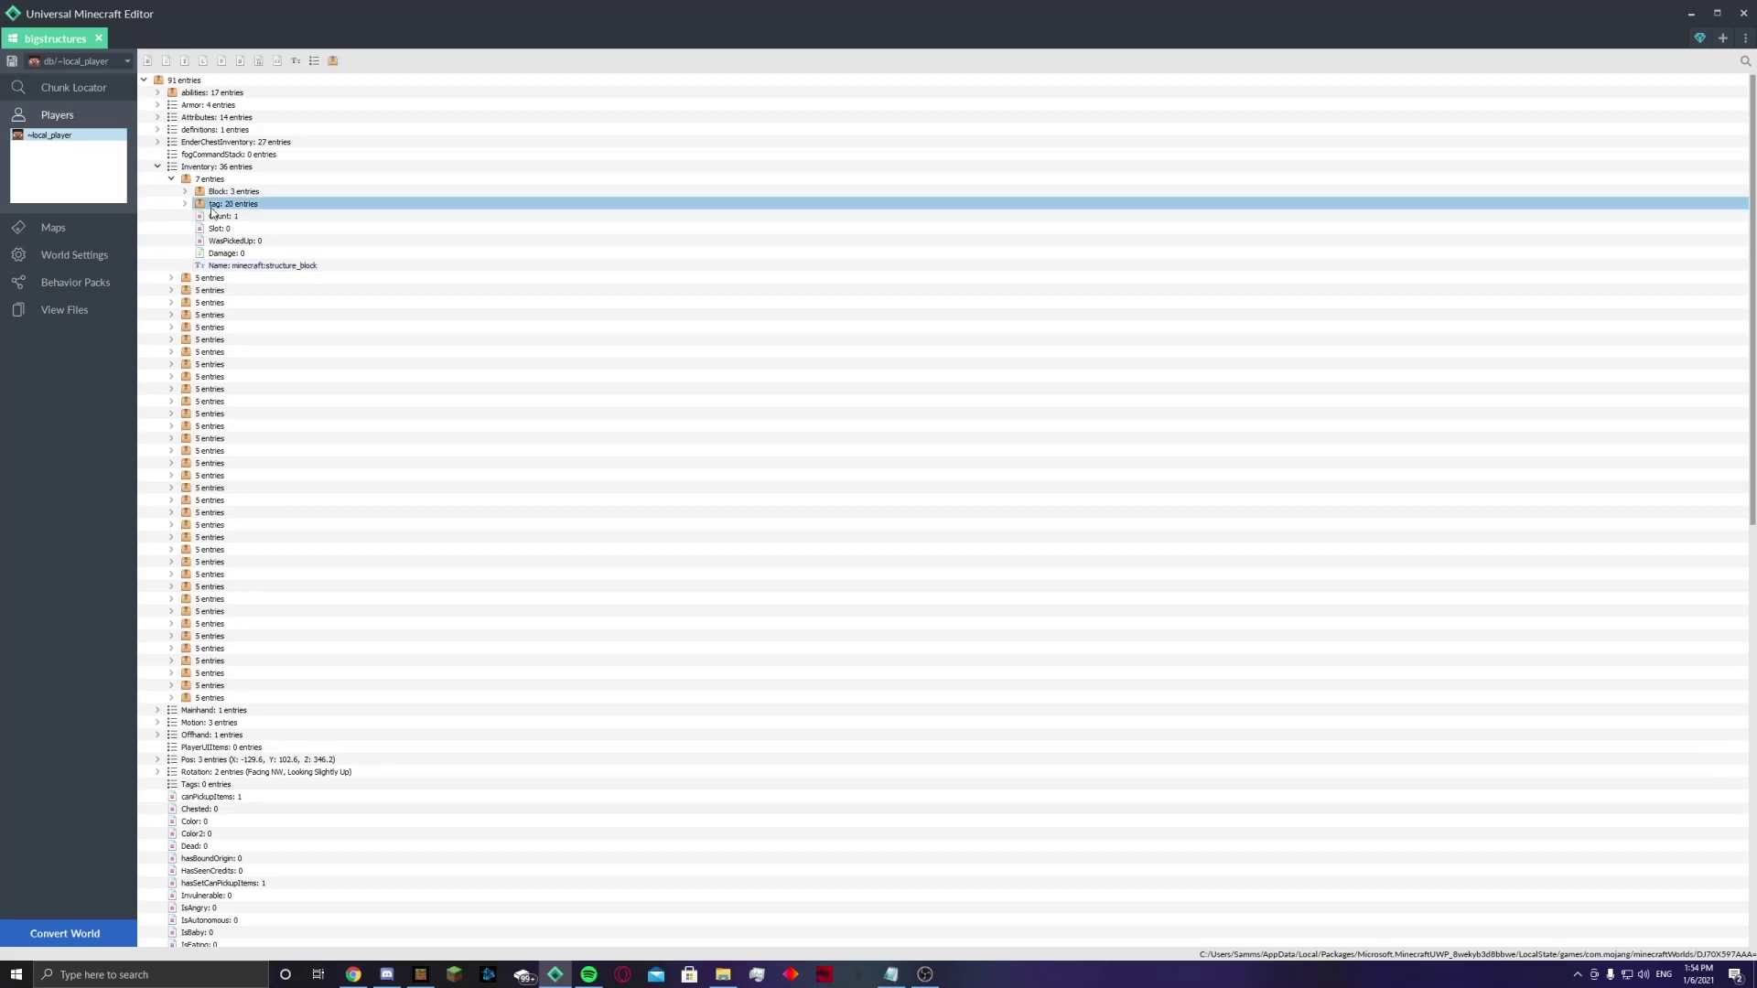
click(184, 204)
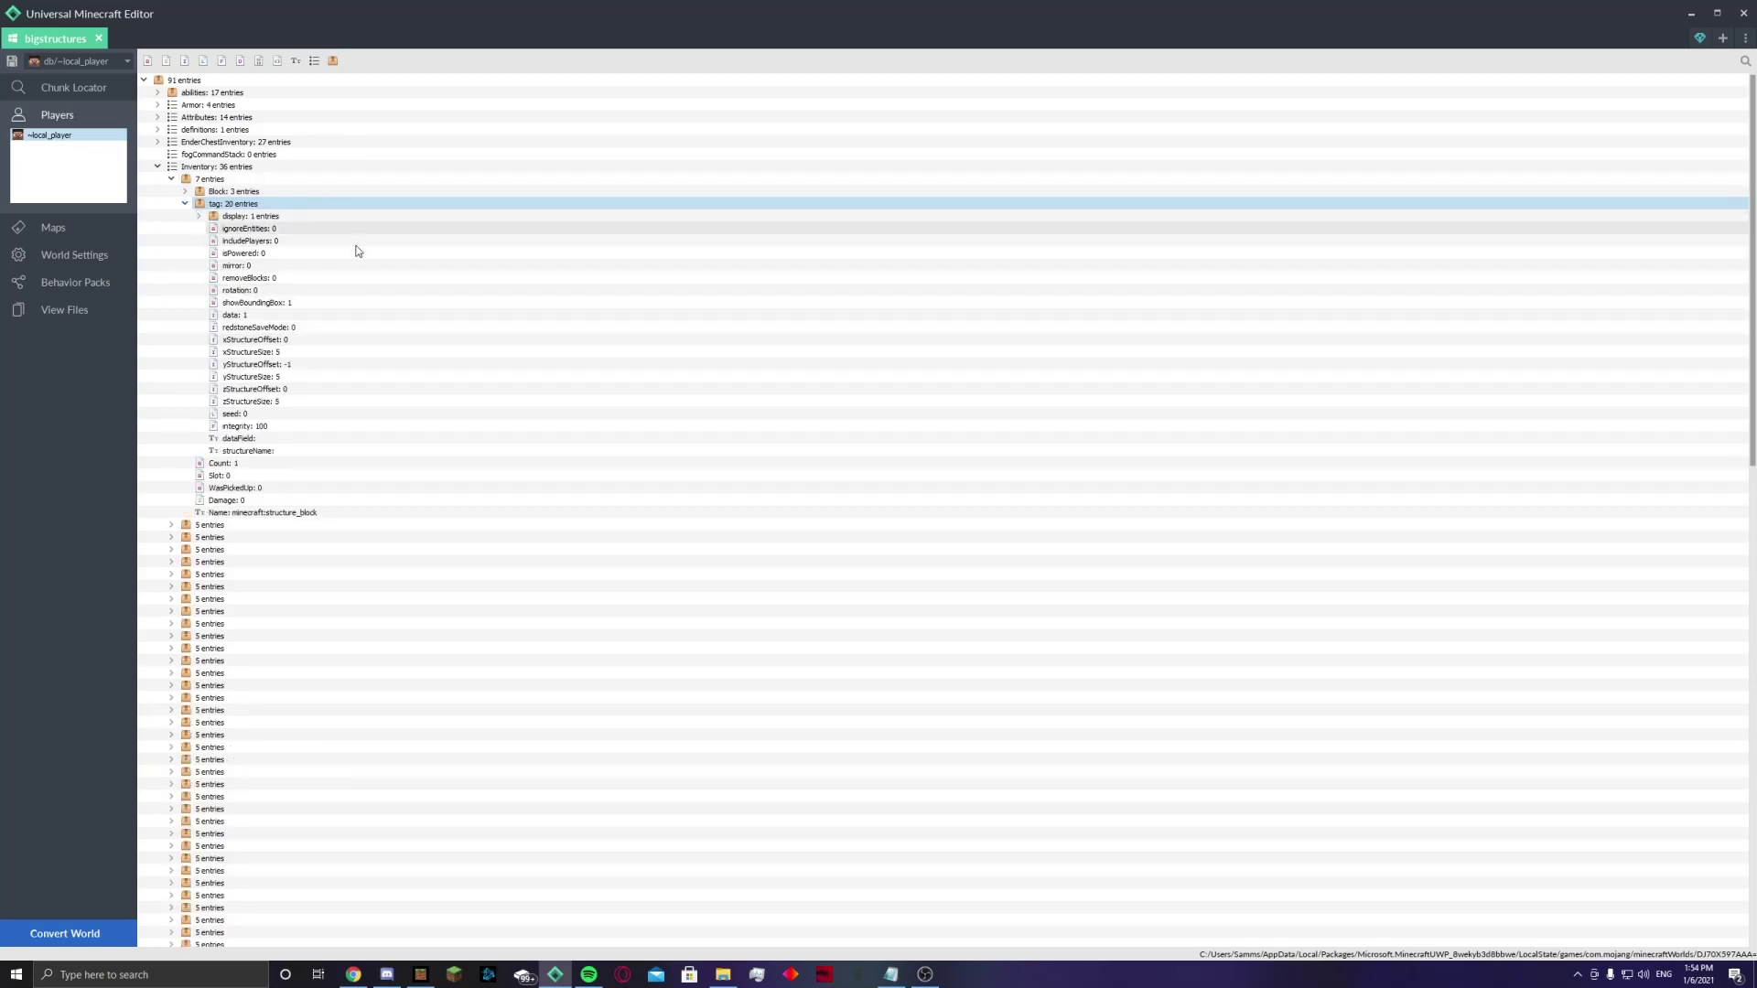
Step: Set both xStructureSize and zStructureSize of the structure block to 1000
double_click(308, 352)
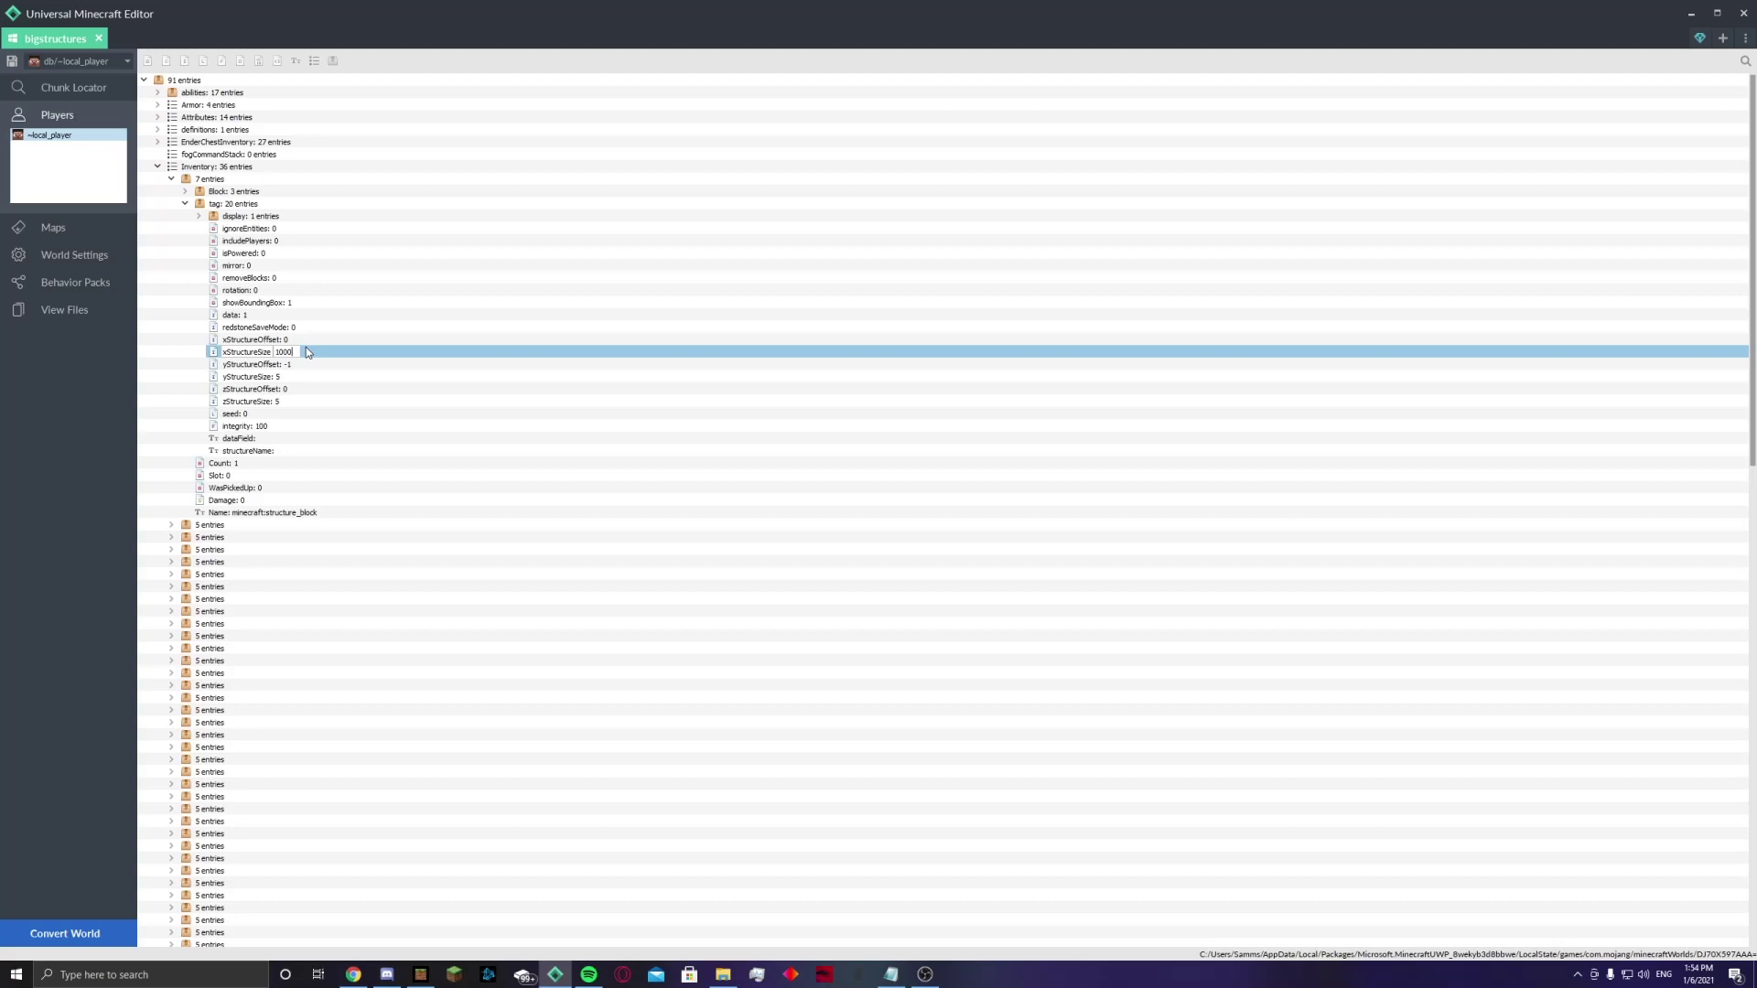
text(1000)
key(Return)
key(Down)
key(Down)
key(Down)
key(Down)
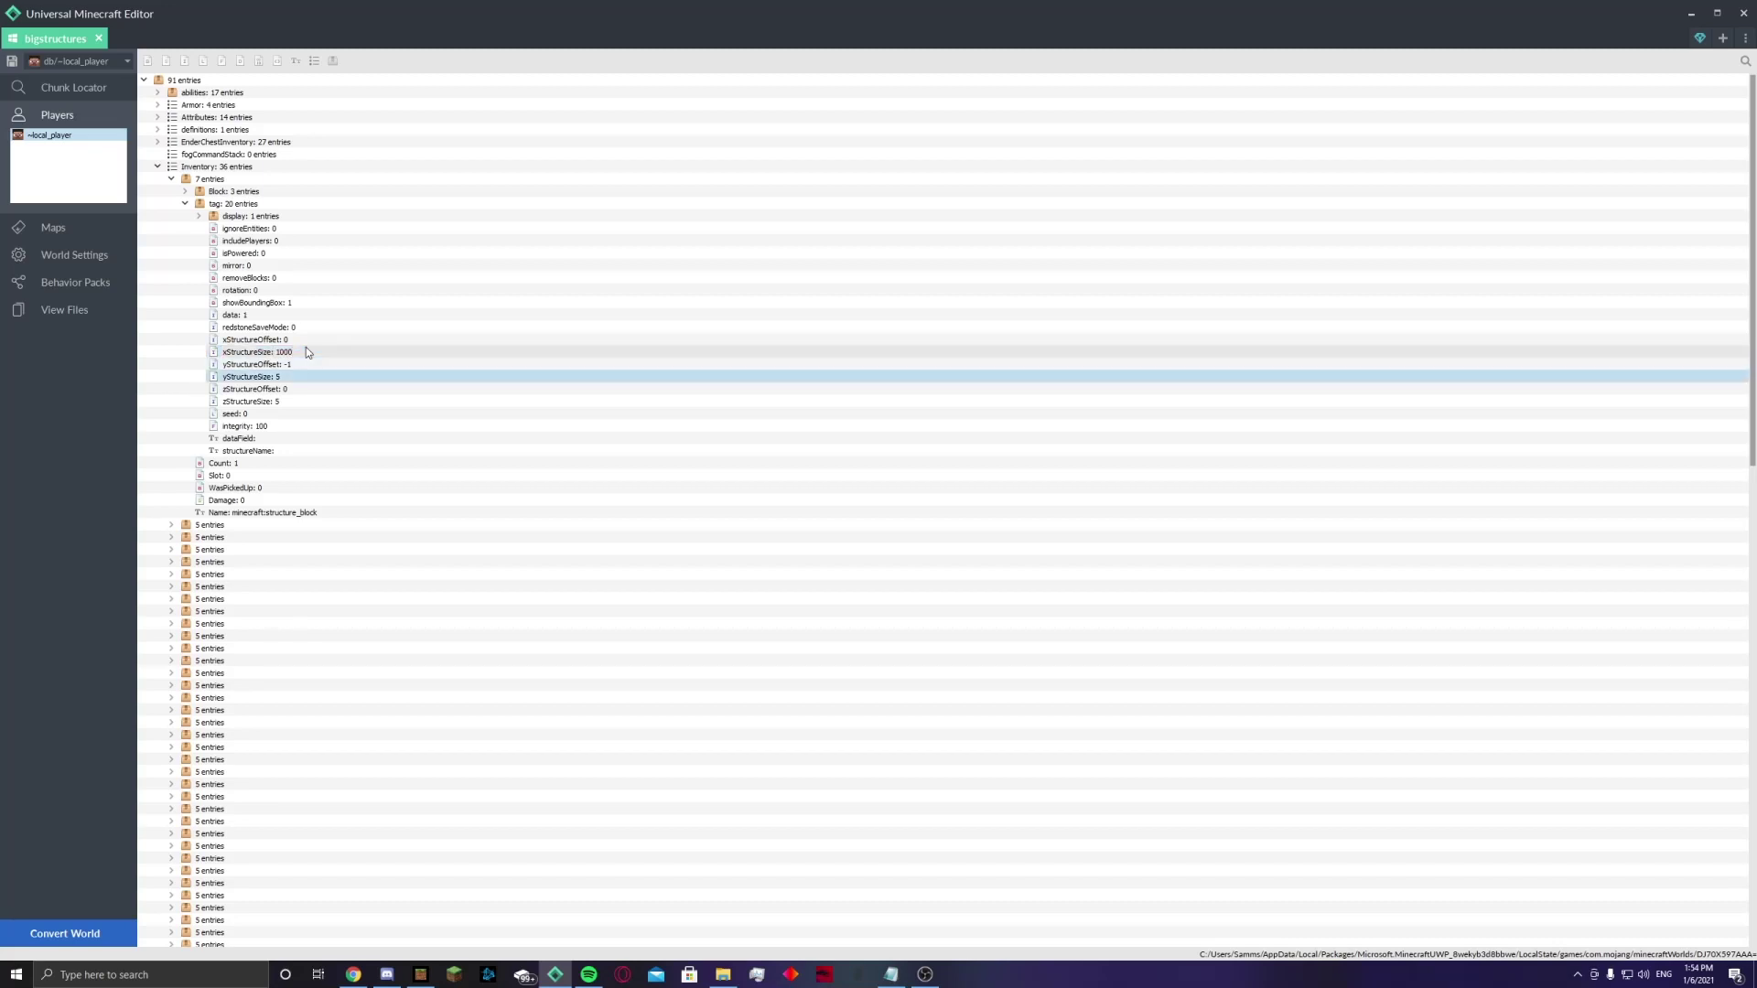
key(F2)
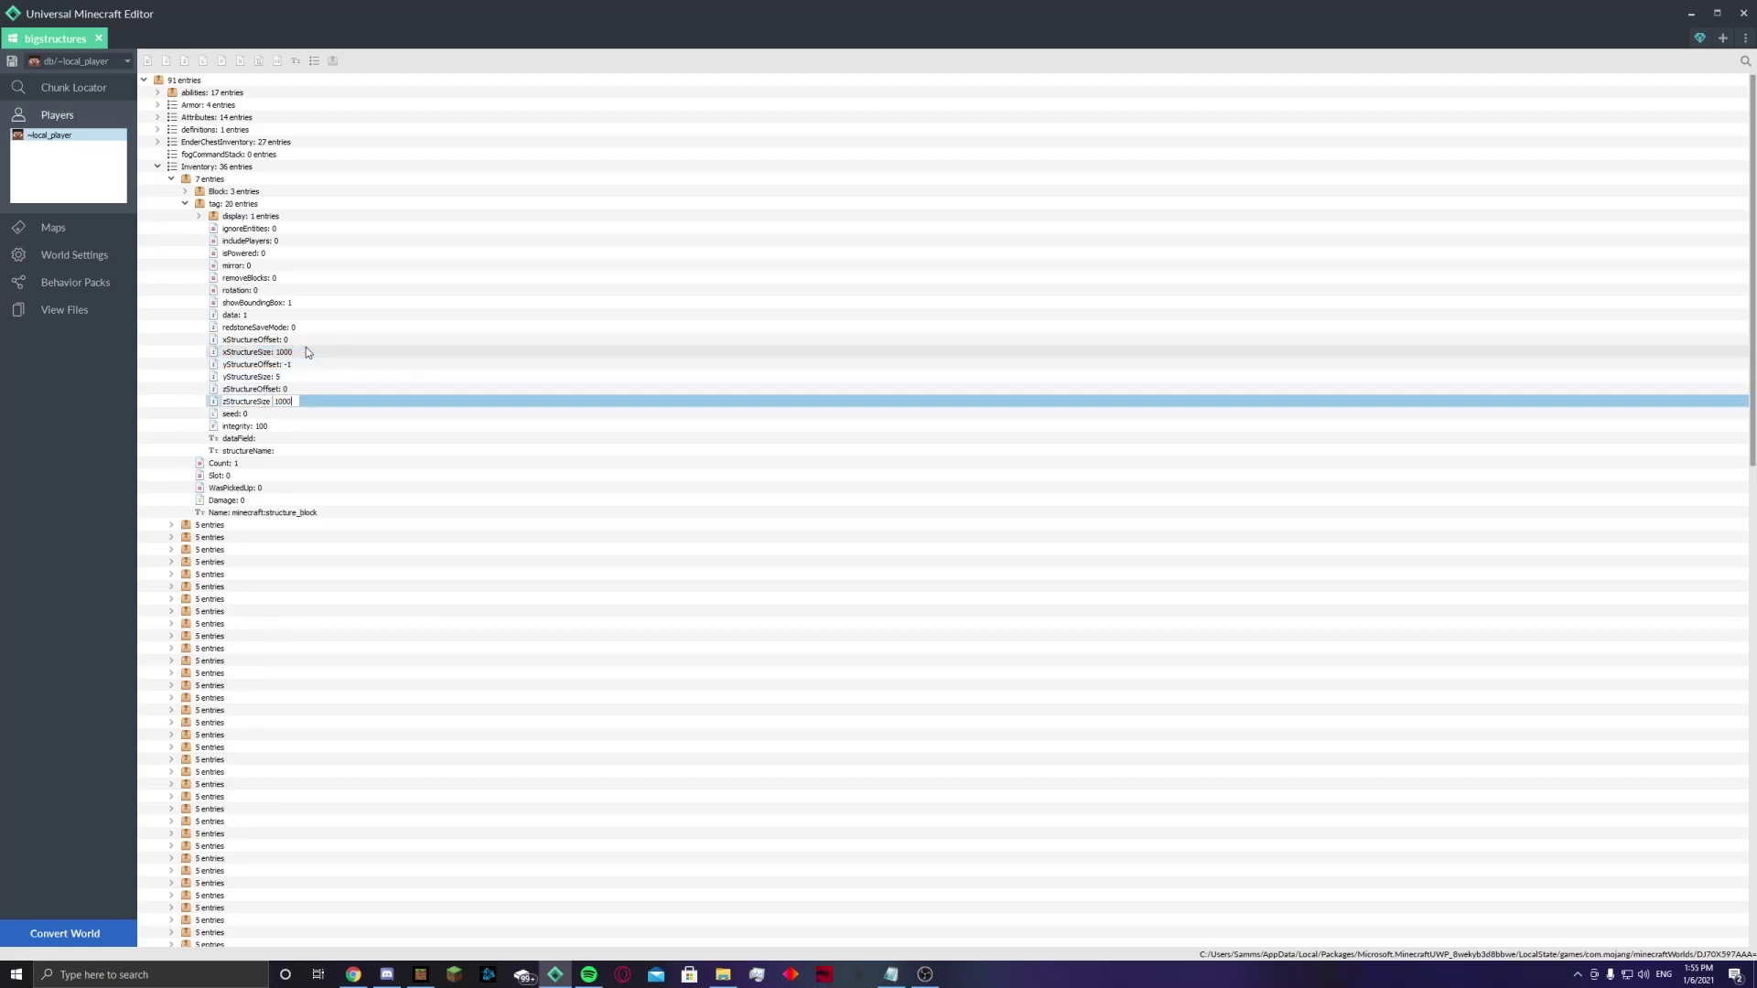
key(Return)
Step: Set the structure block's yStructureSize to 10 and save the changes to the world
key(Up)
key(Up)
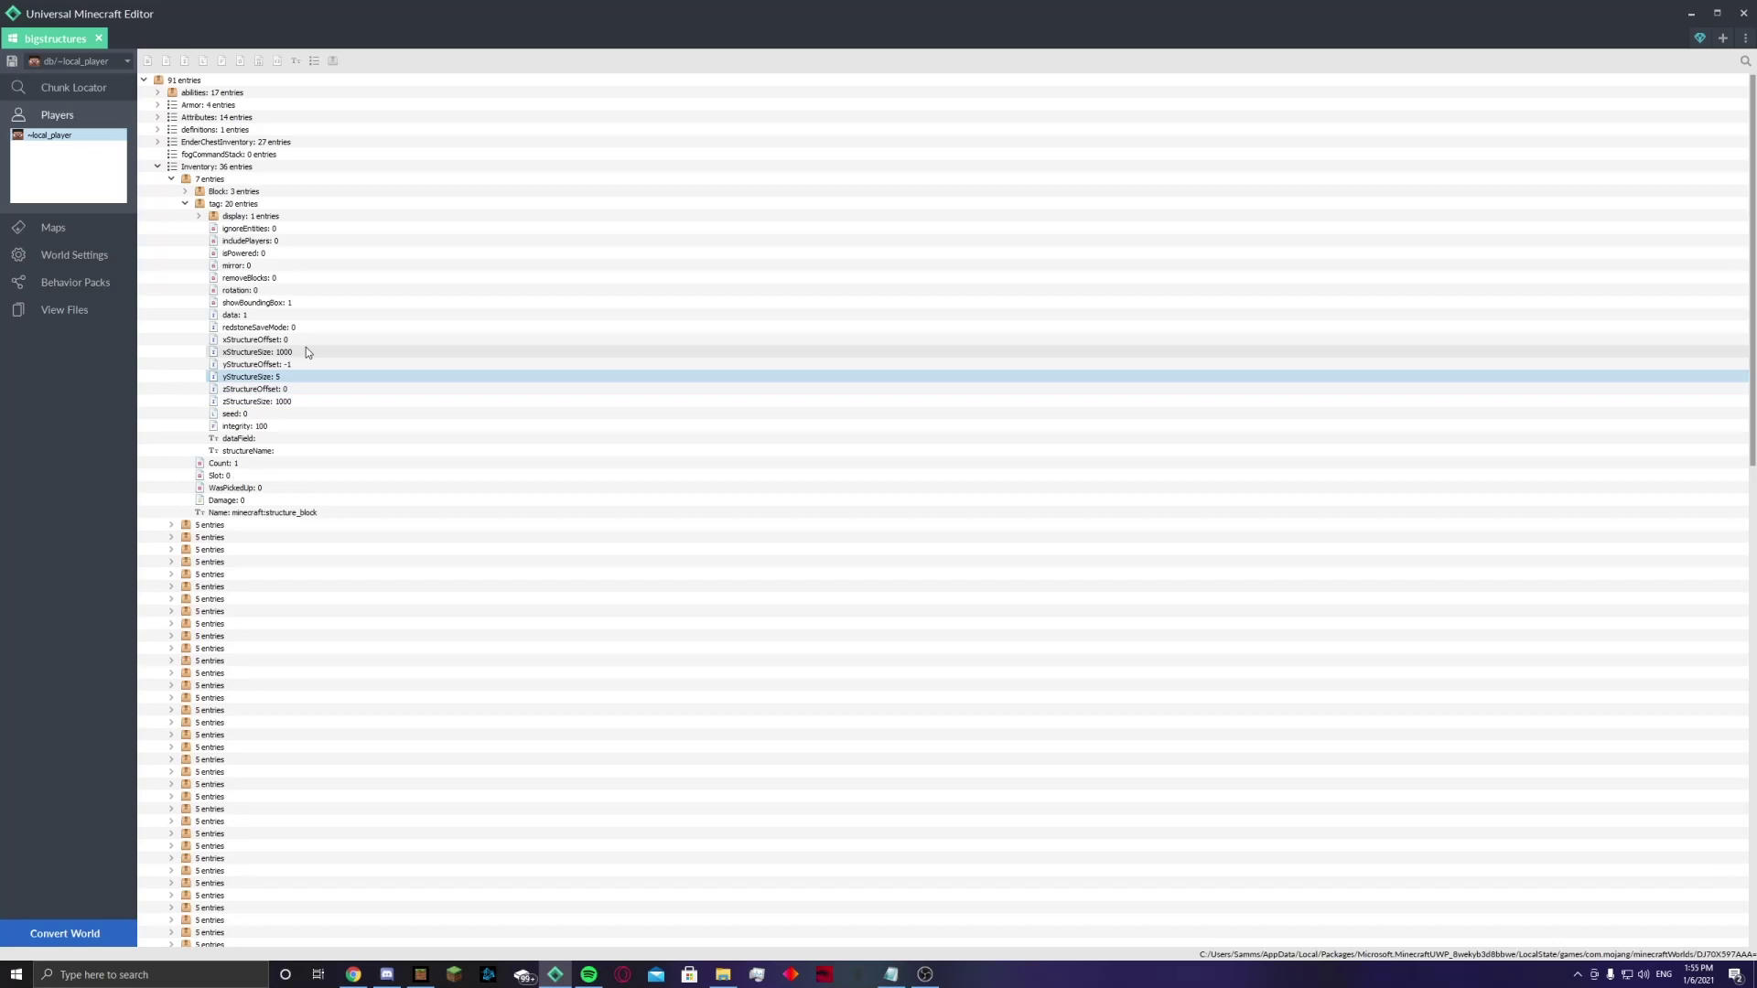
key(F2)
text(10)
key(Return)
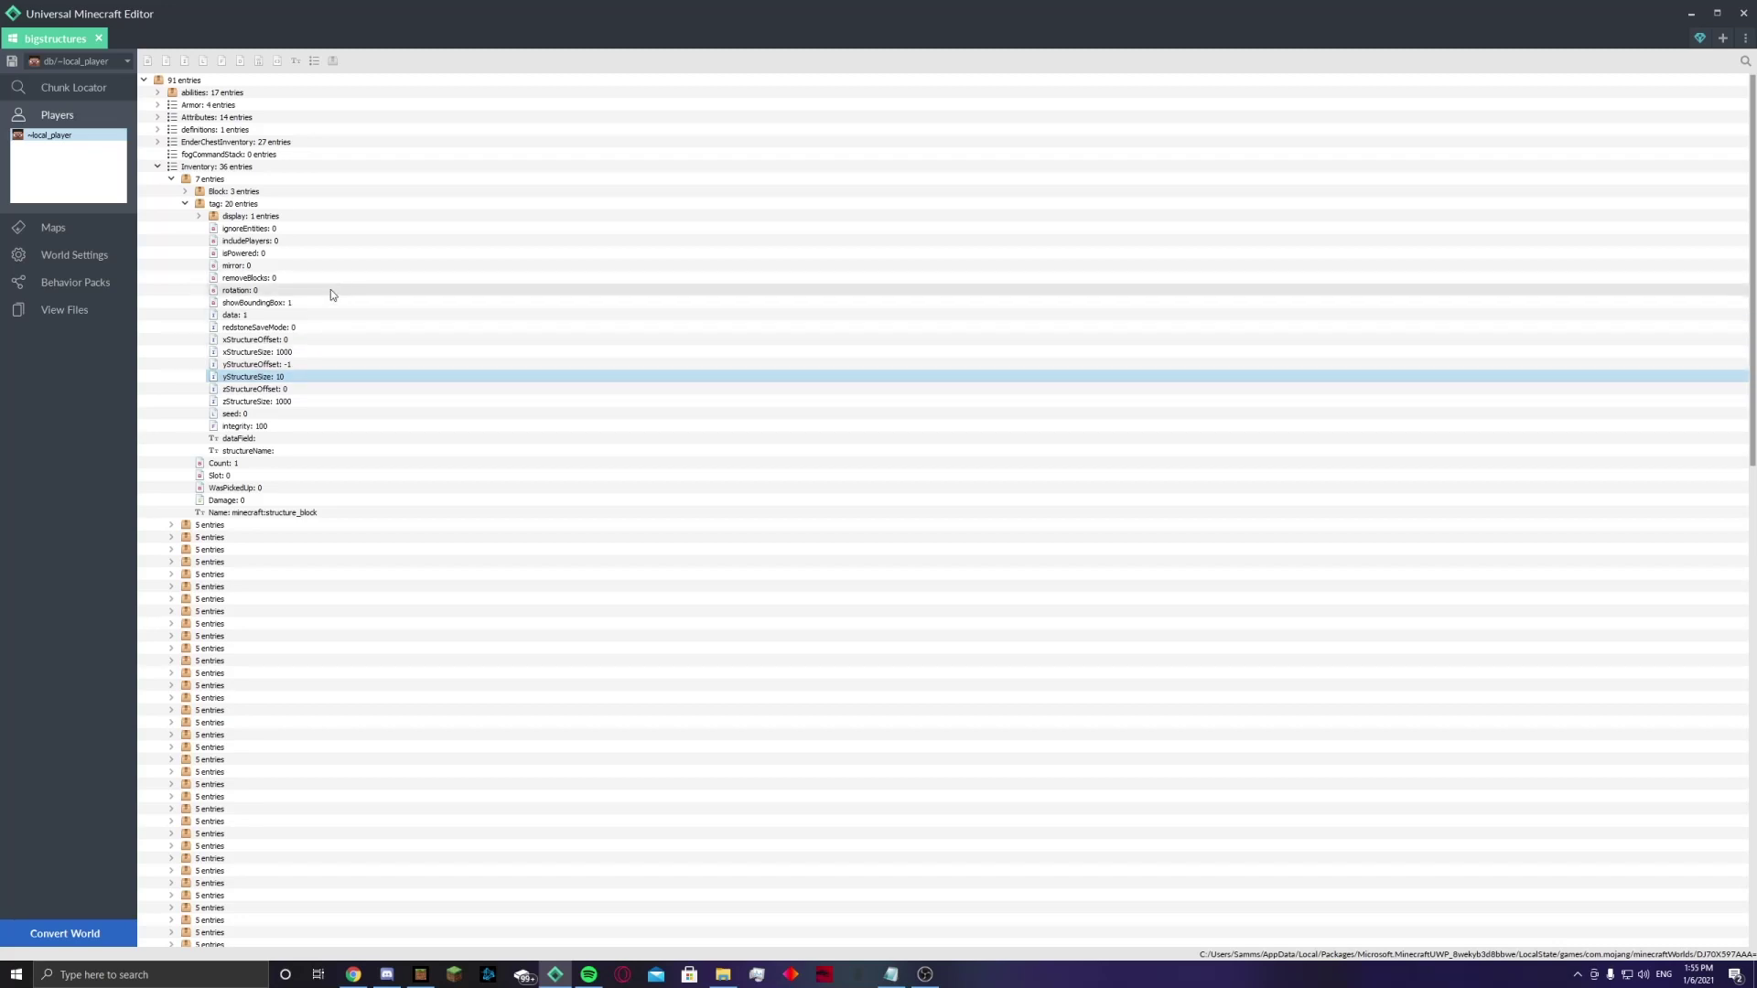
double_click(303, 364)
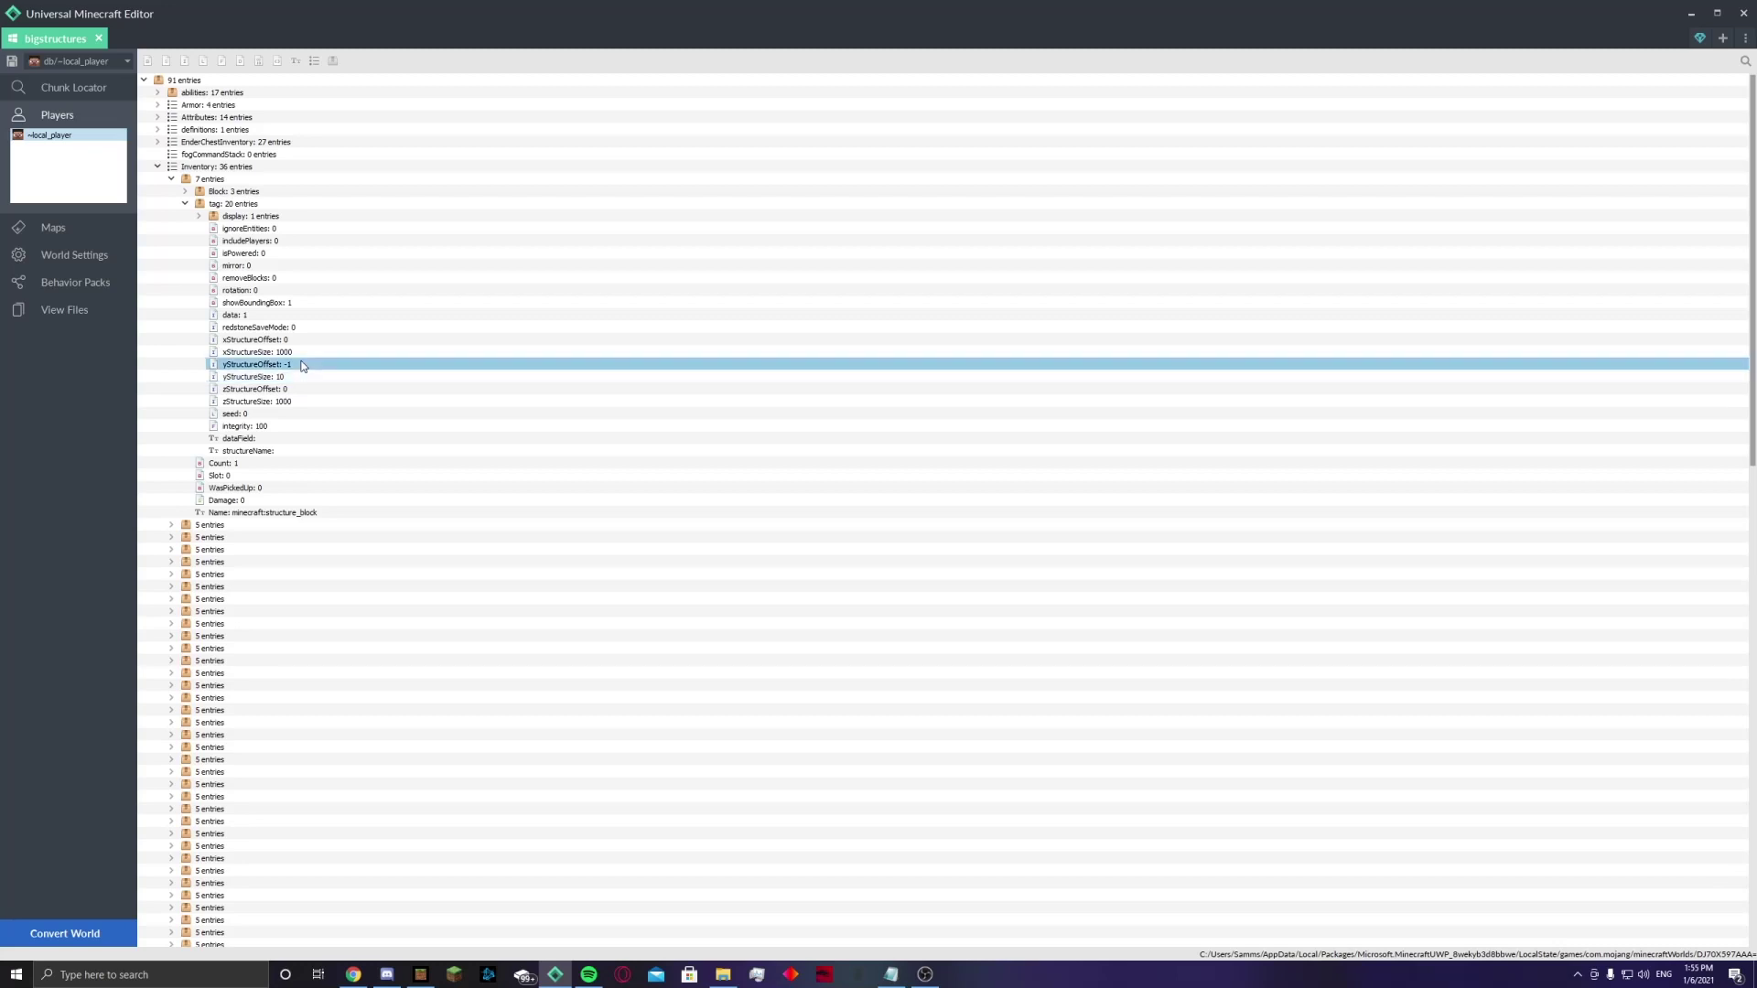
click(338, 377)
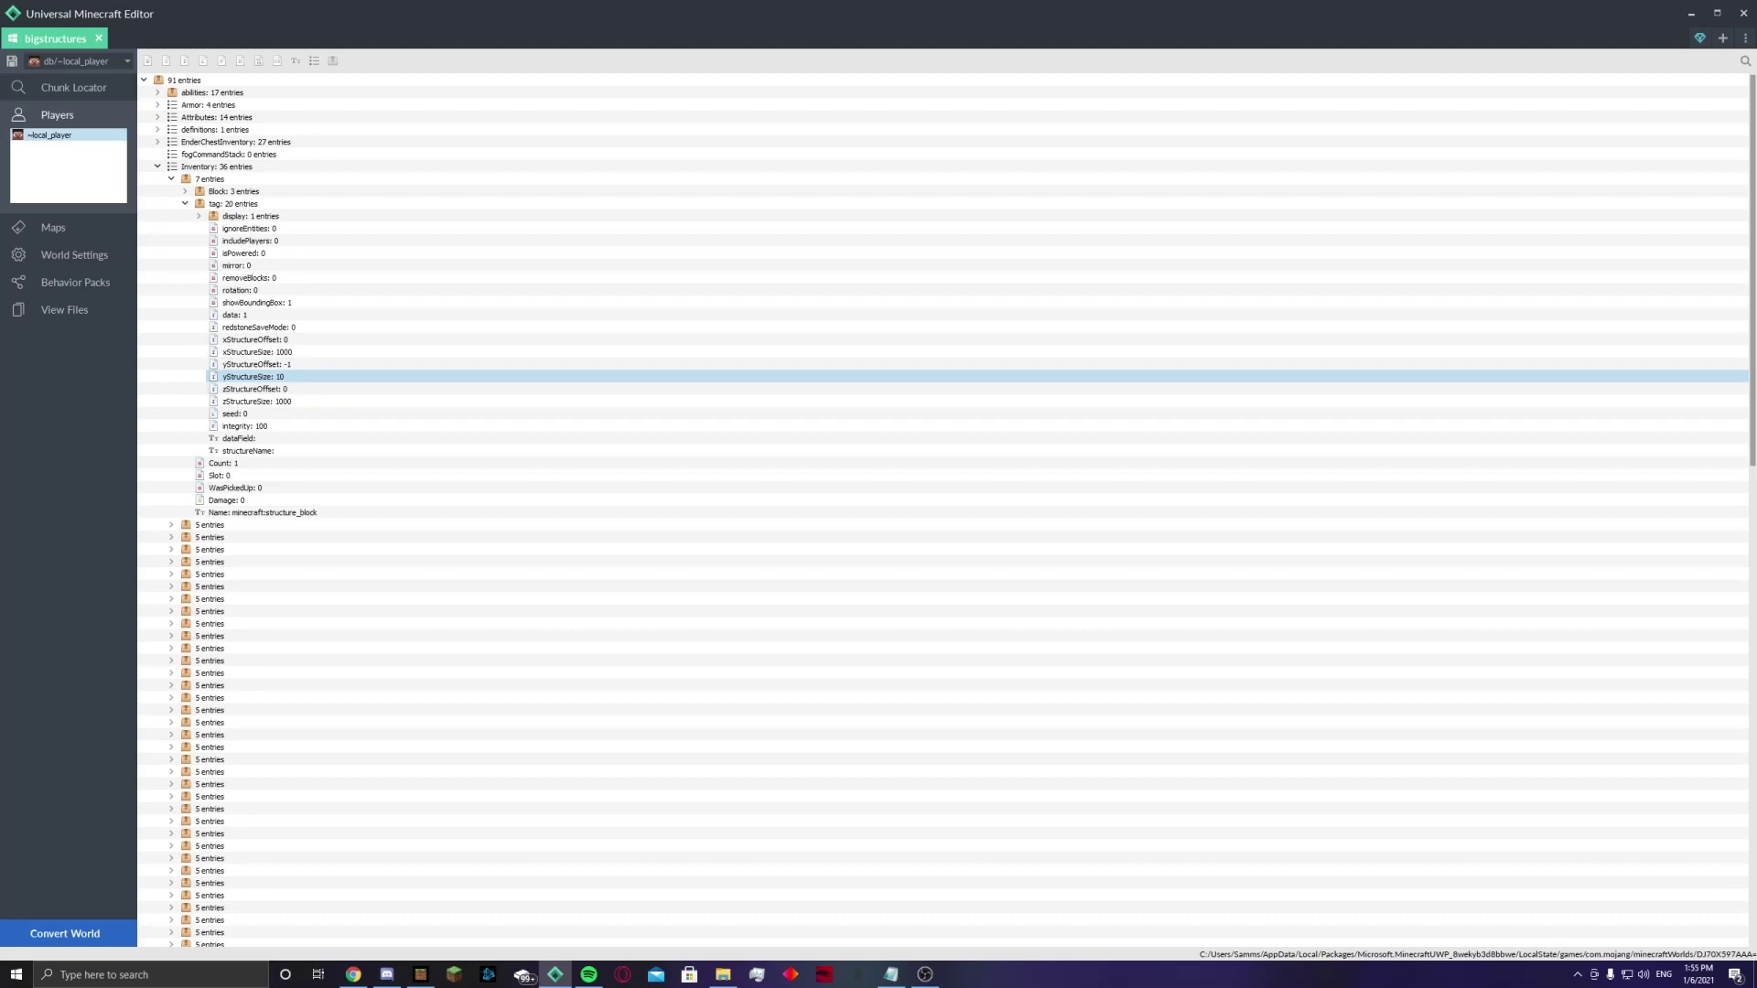
click(12, 61)
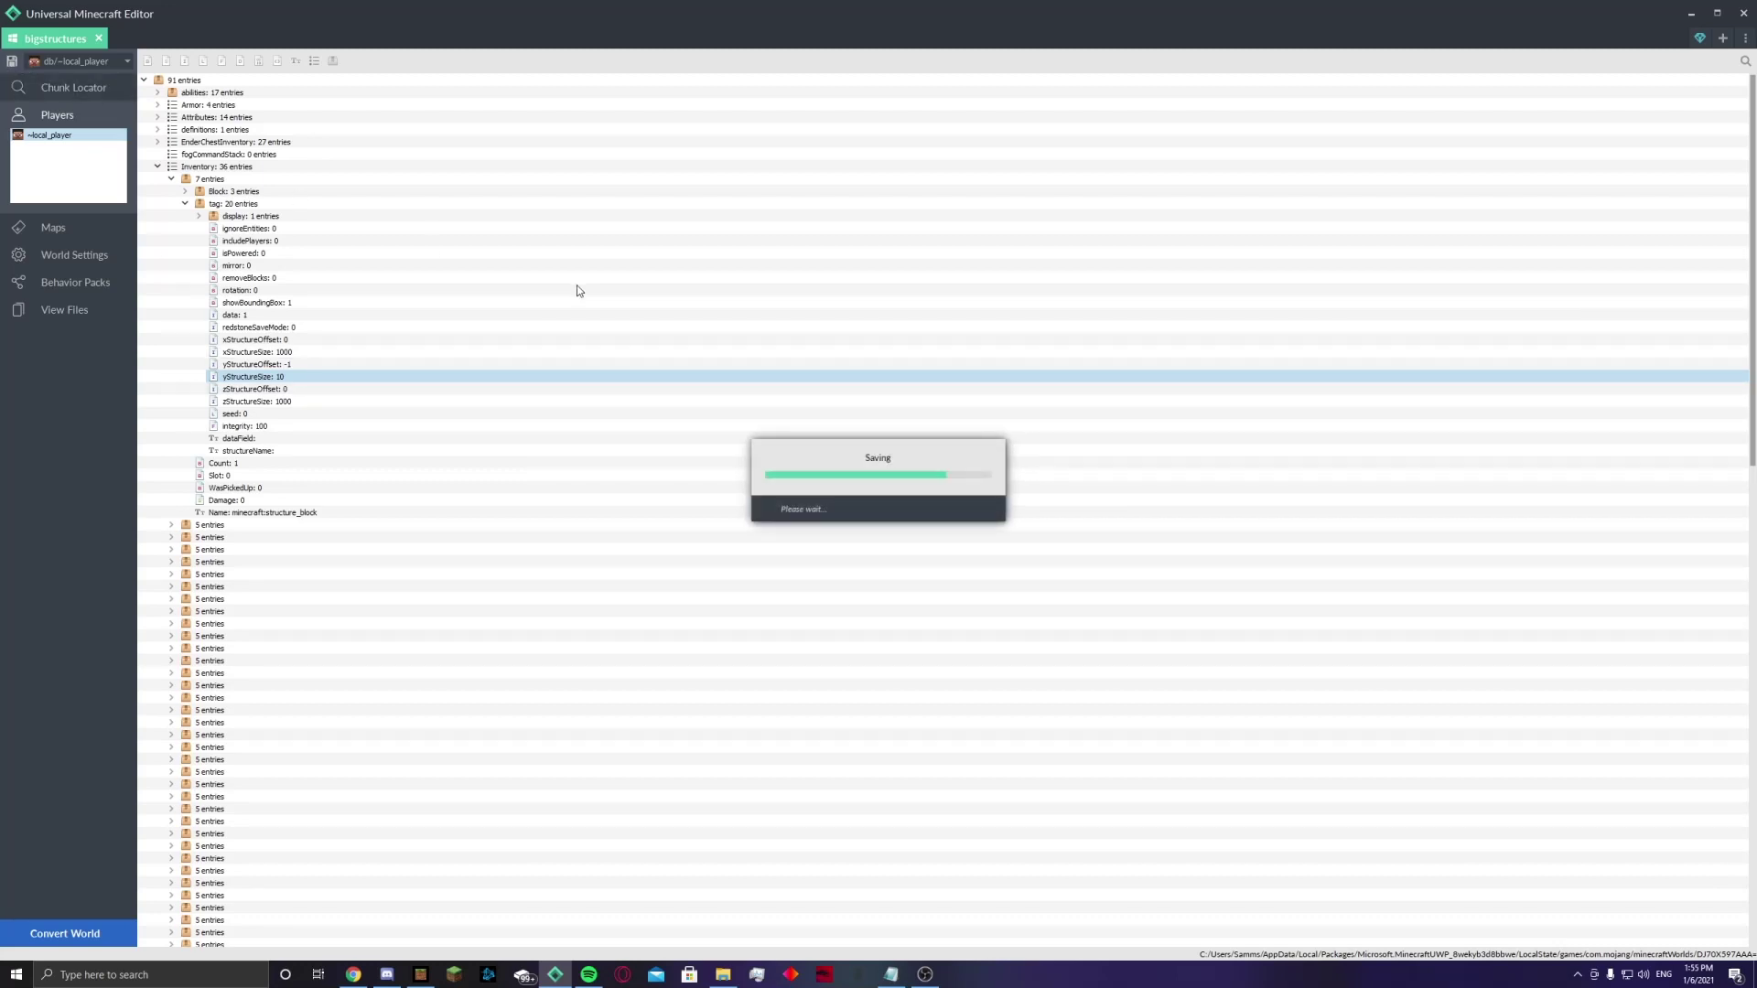
click(941, 516)
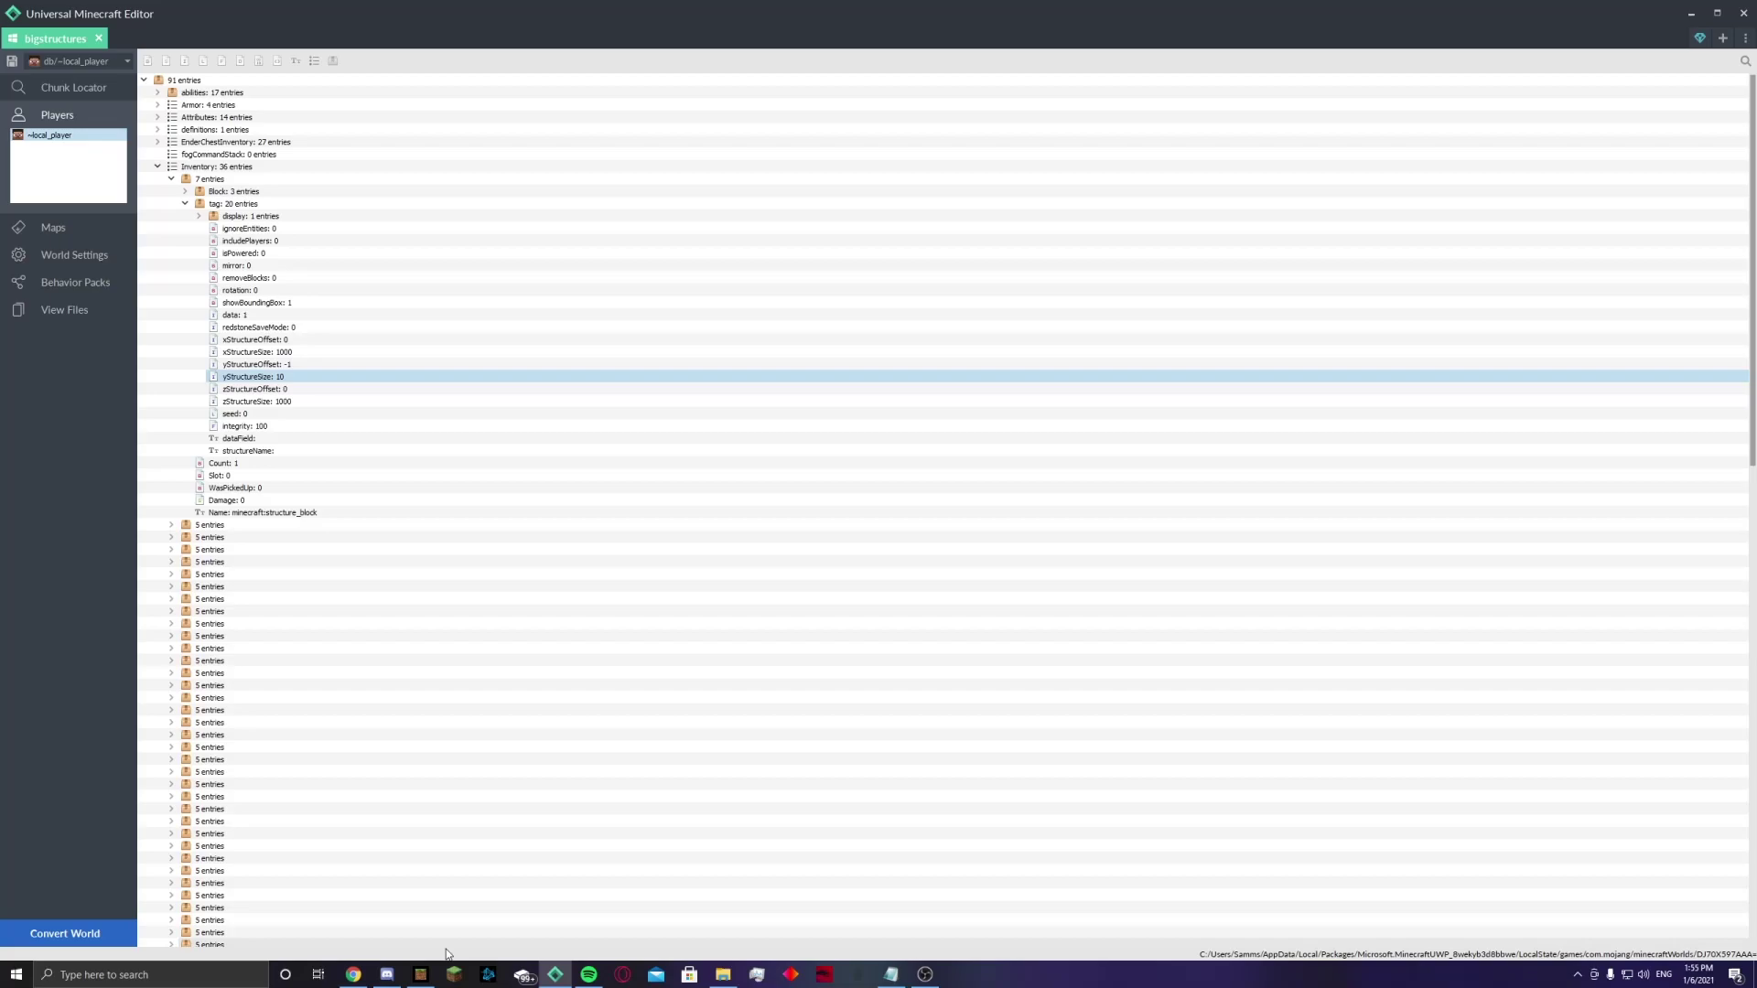
Step: Switch to Minecraft, load the bigstructures world and return the camera to first-person view
click(420, 973)
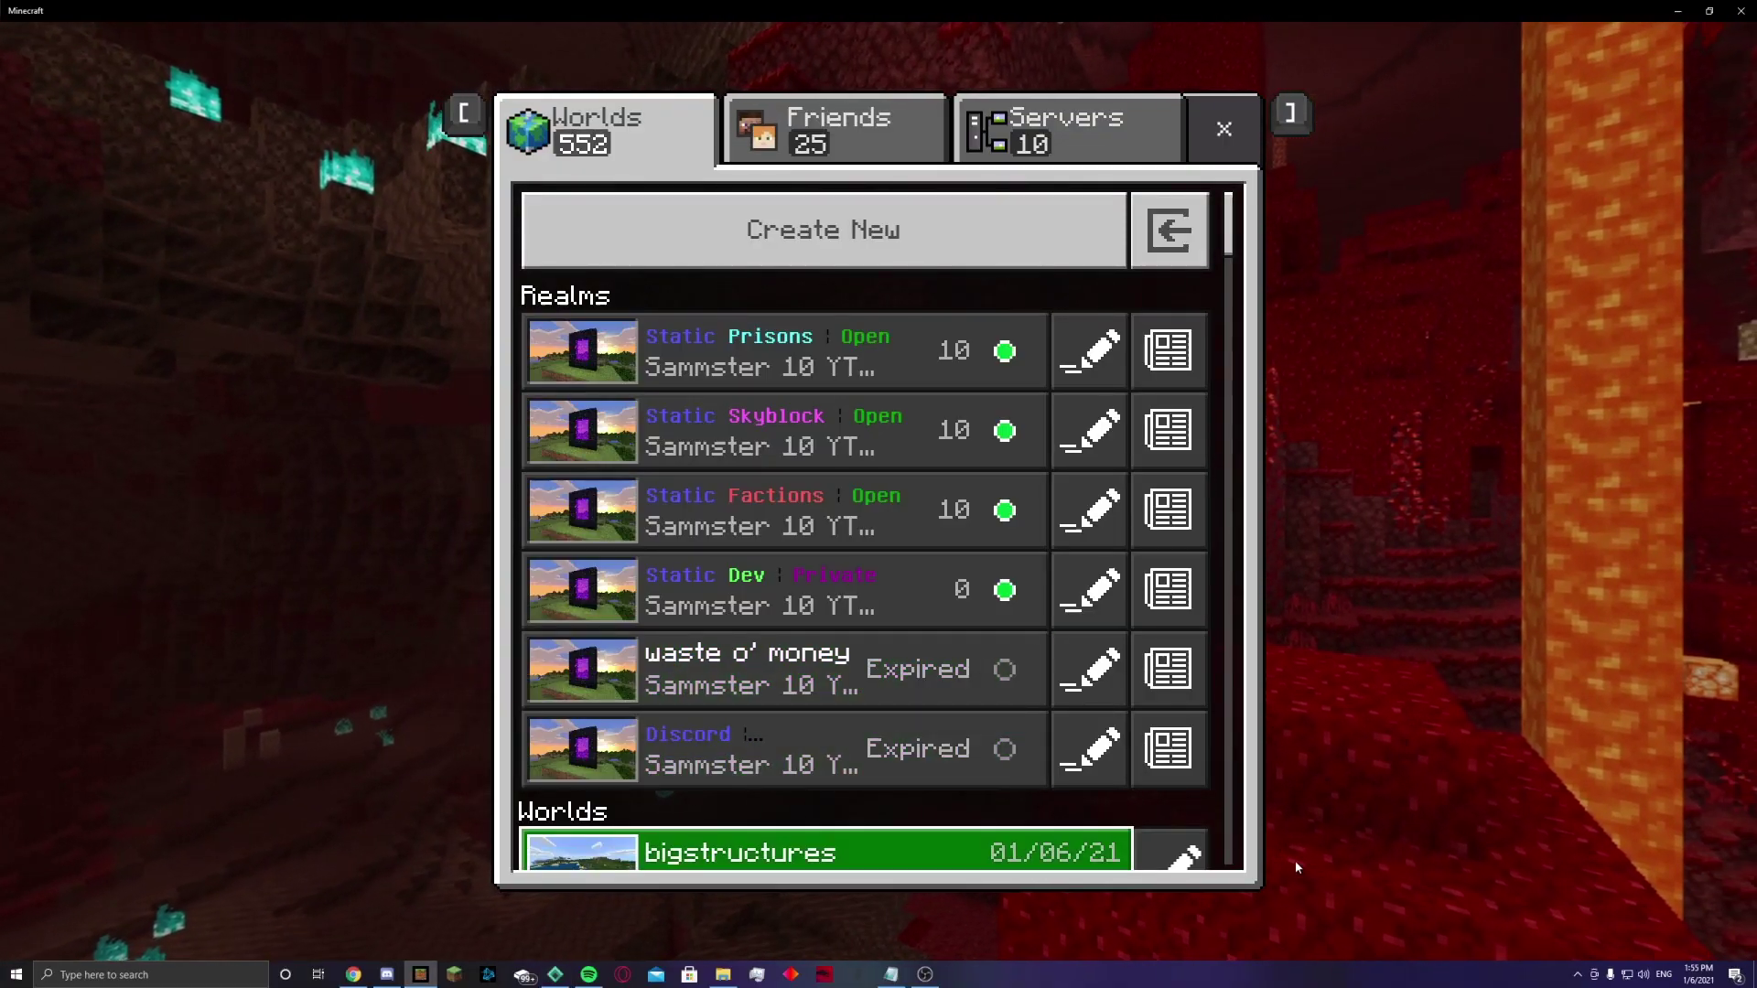
click(556, 974)
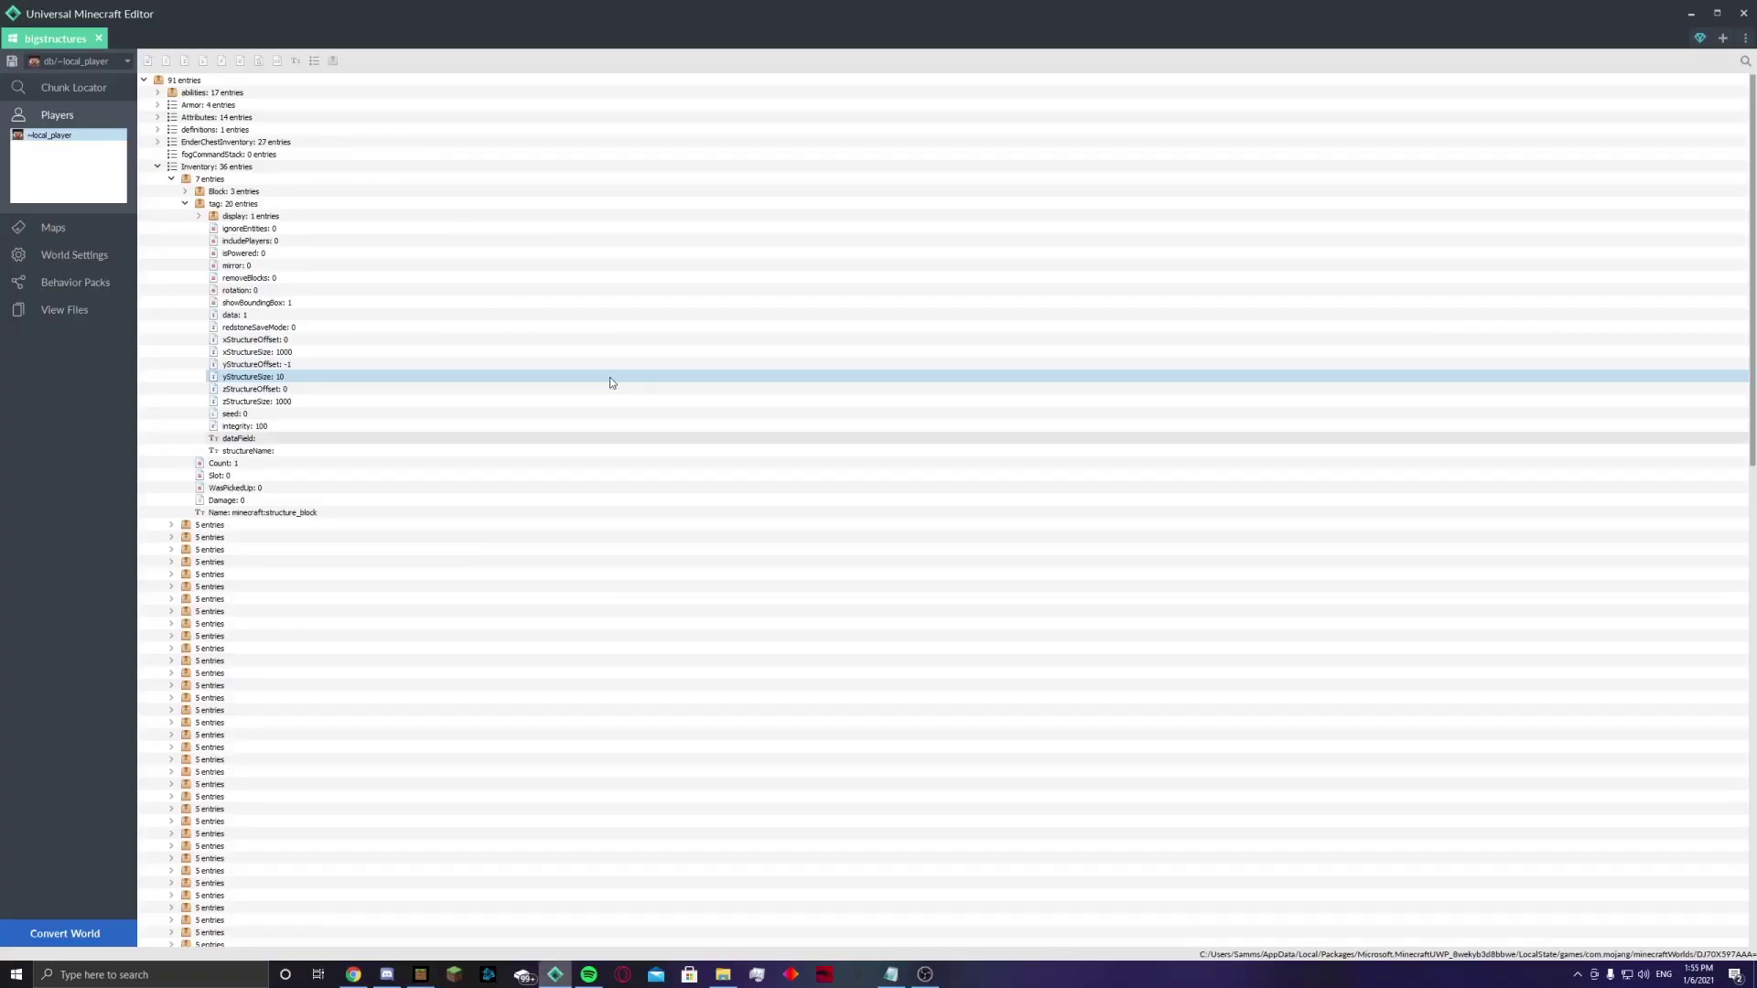
click(420, 974)
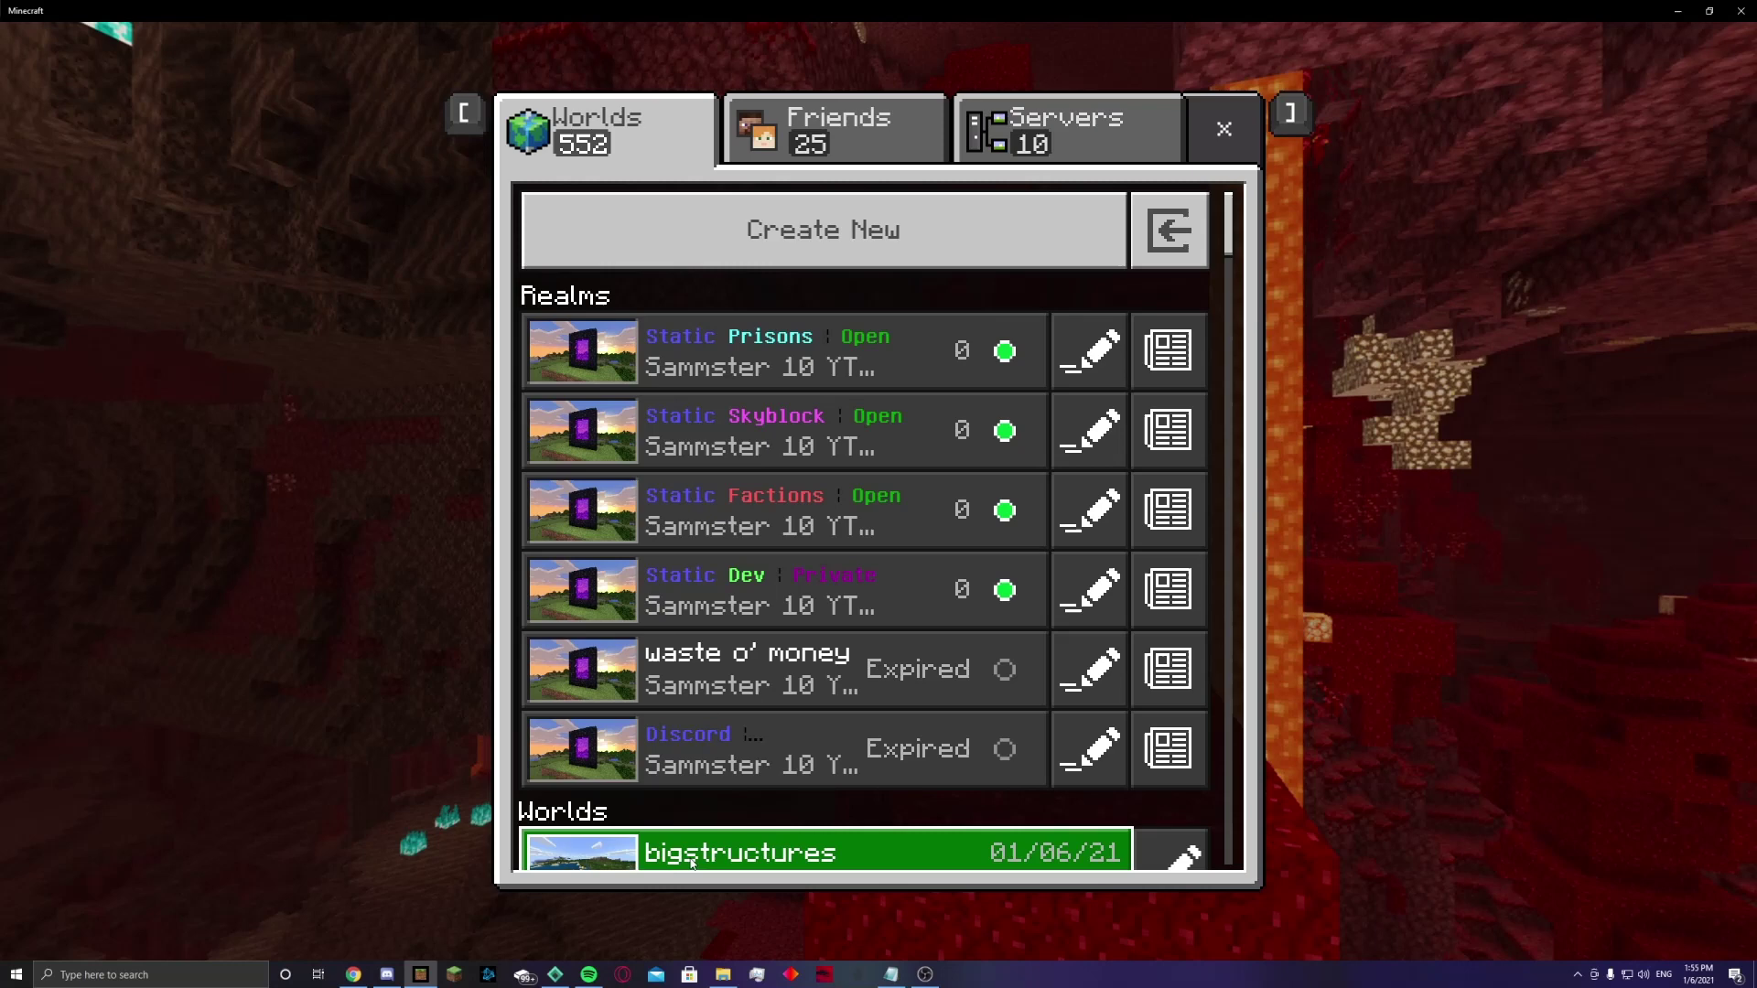
click(949, 849)
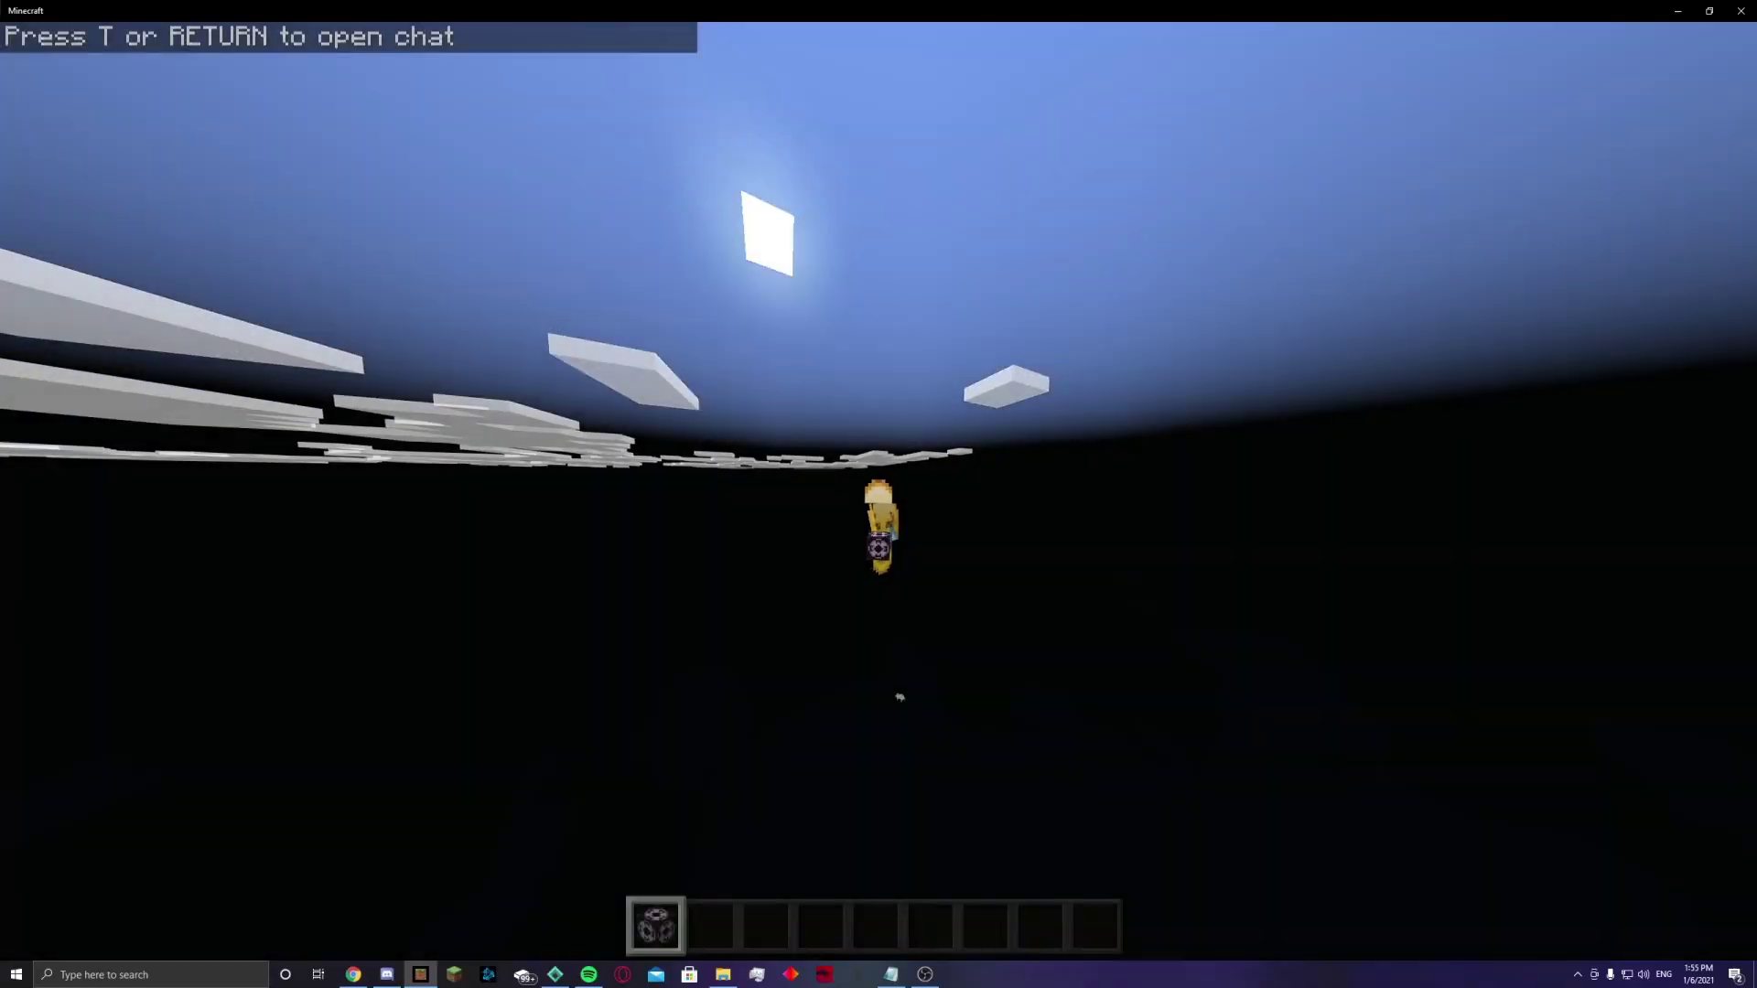
key(F5)
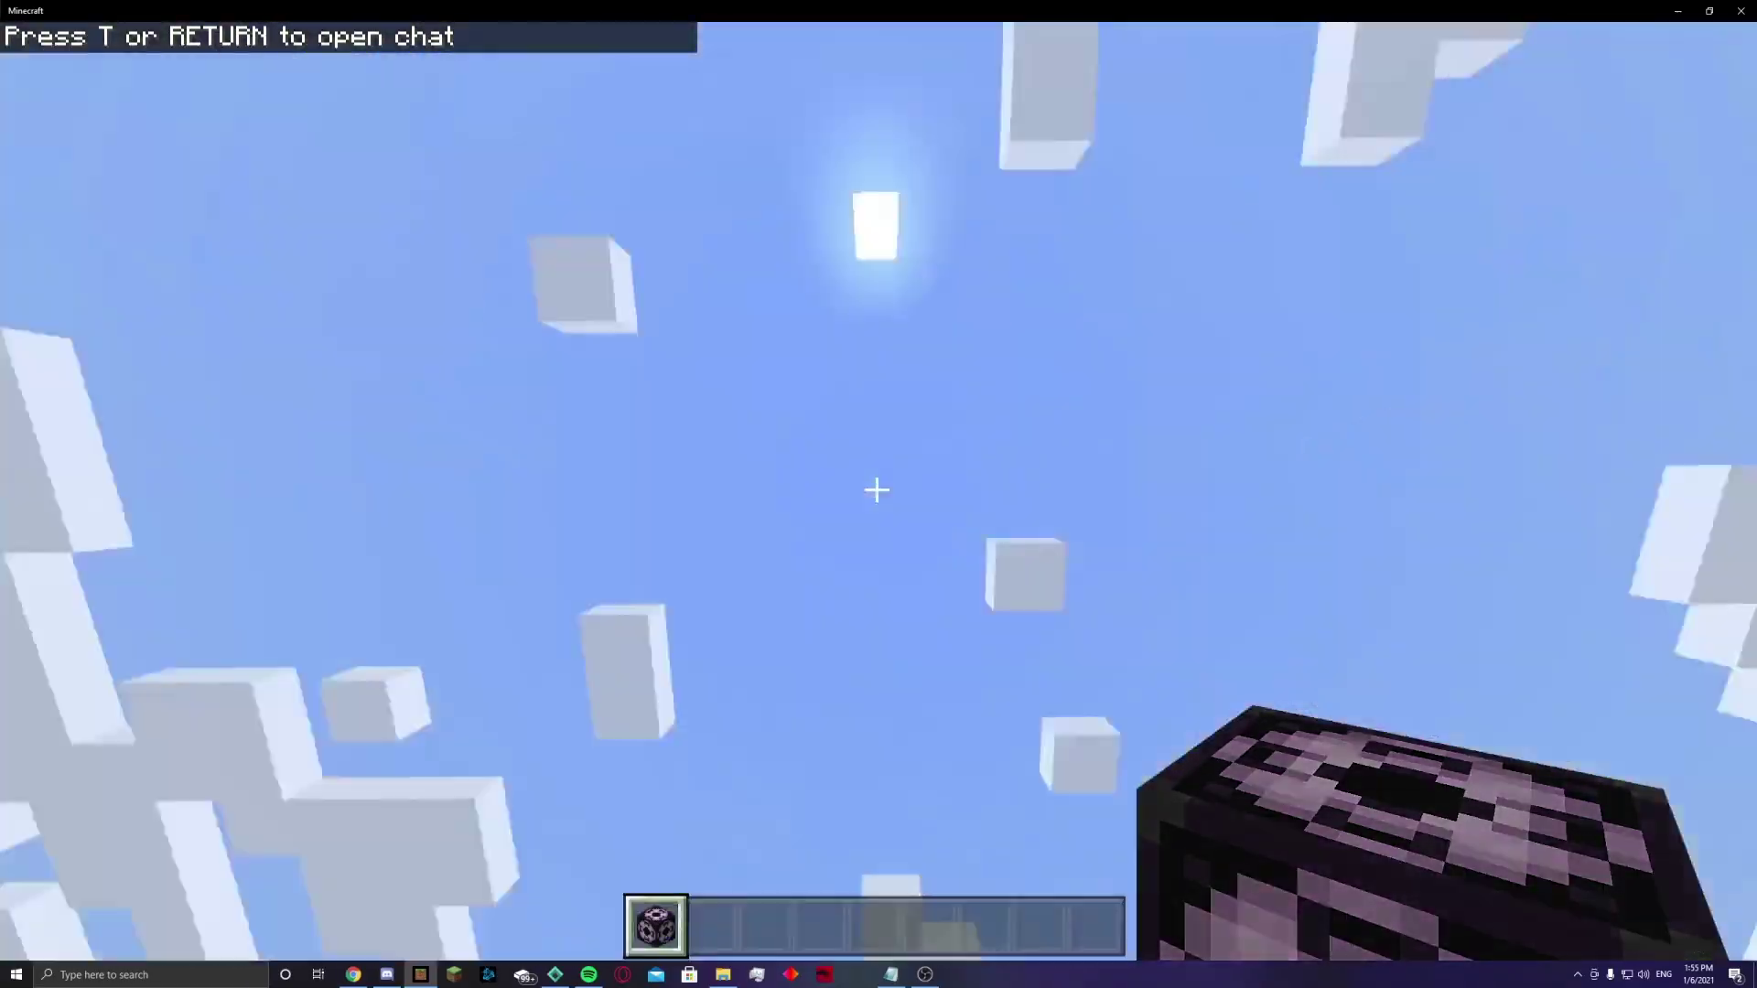
Step: Move to an open grassy spot in the forest, place the edited structure block there and open its settings
click(877, 490)
key(w)
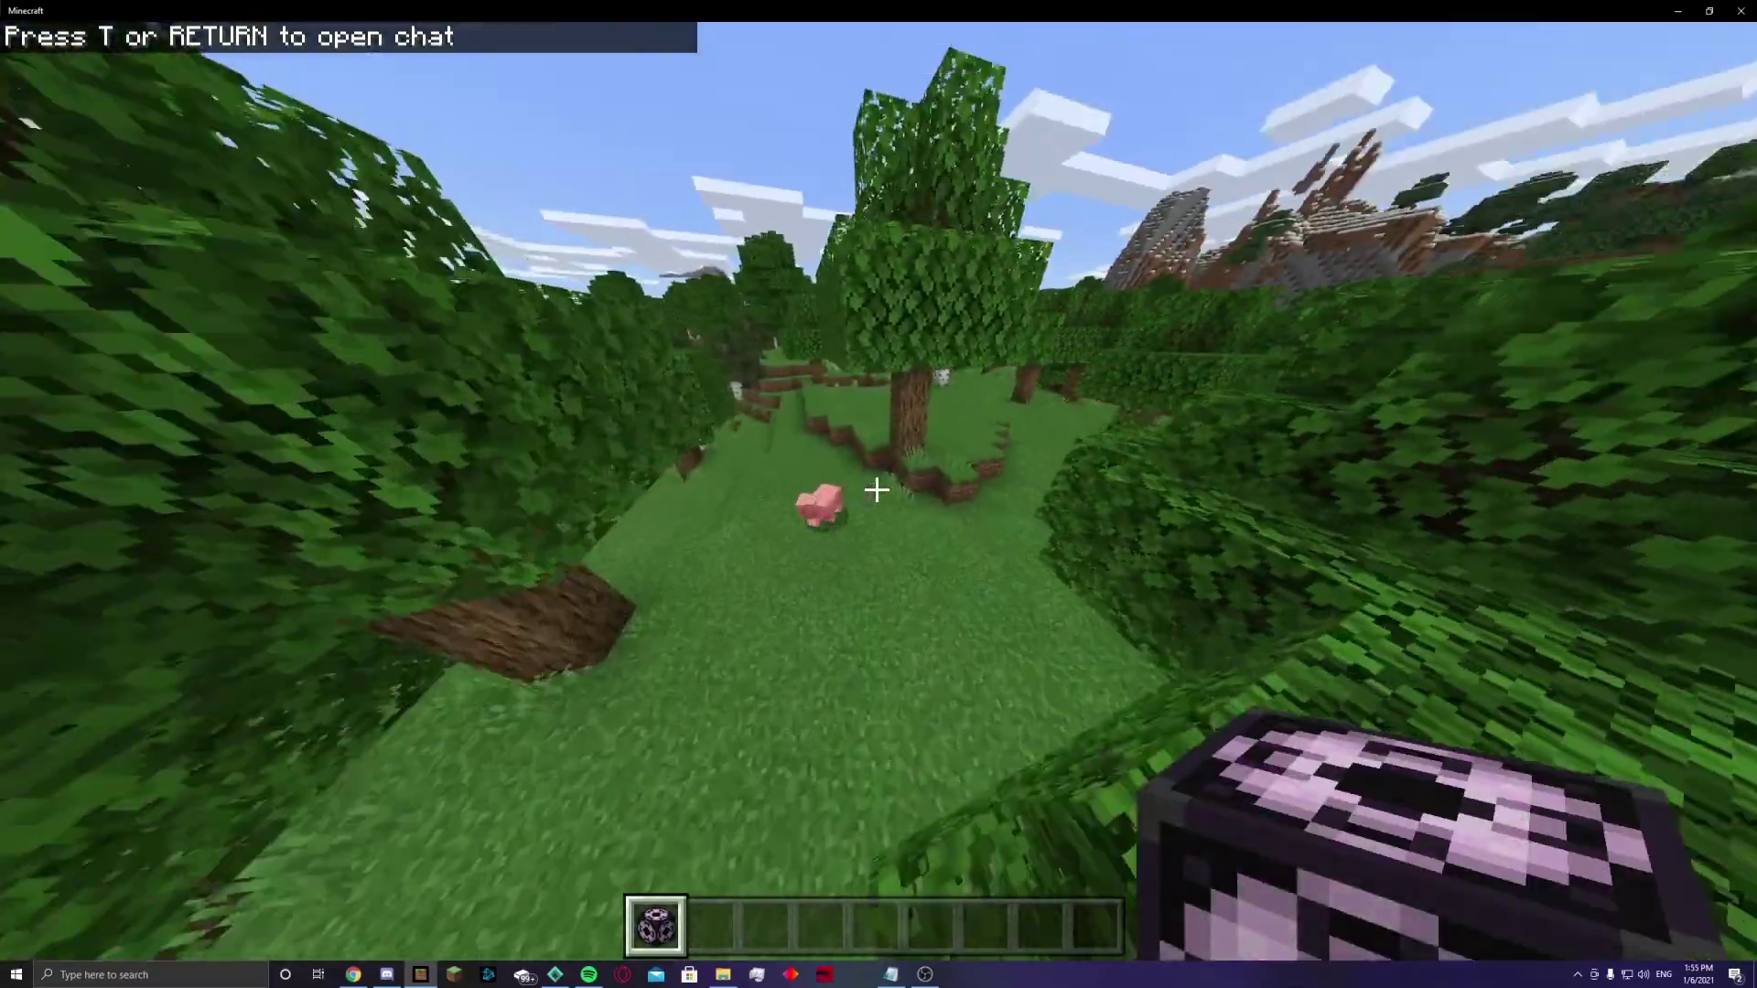
click(876, 490)
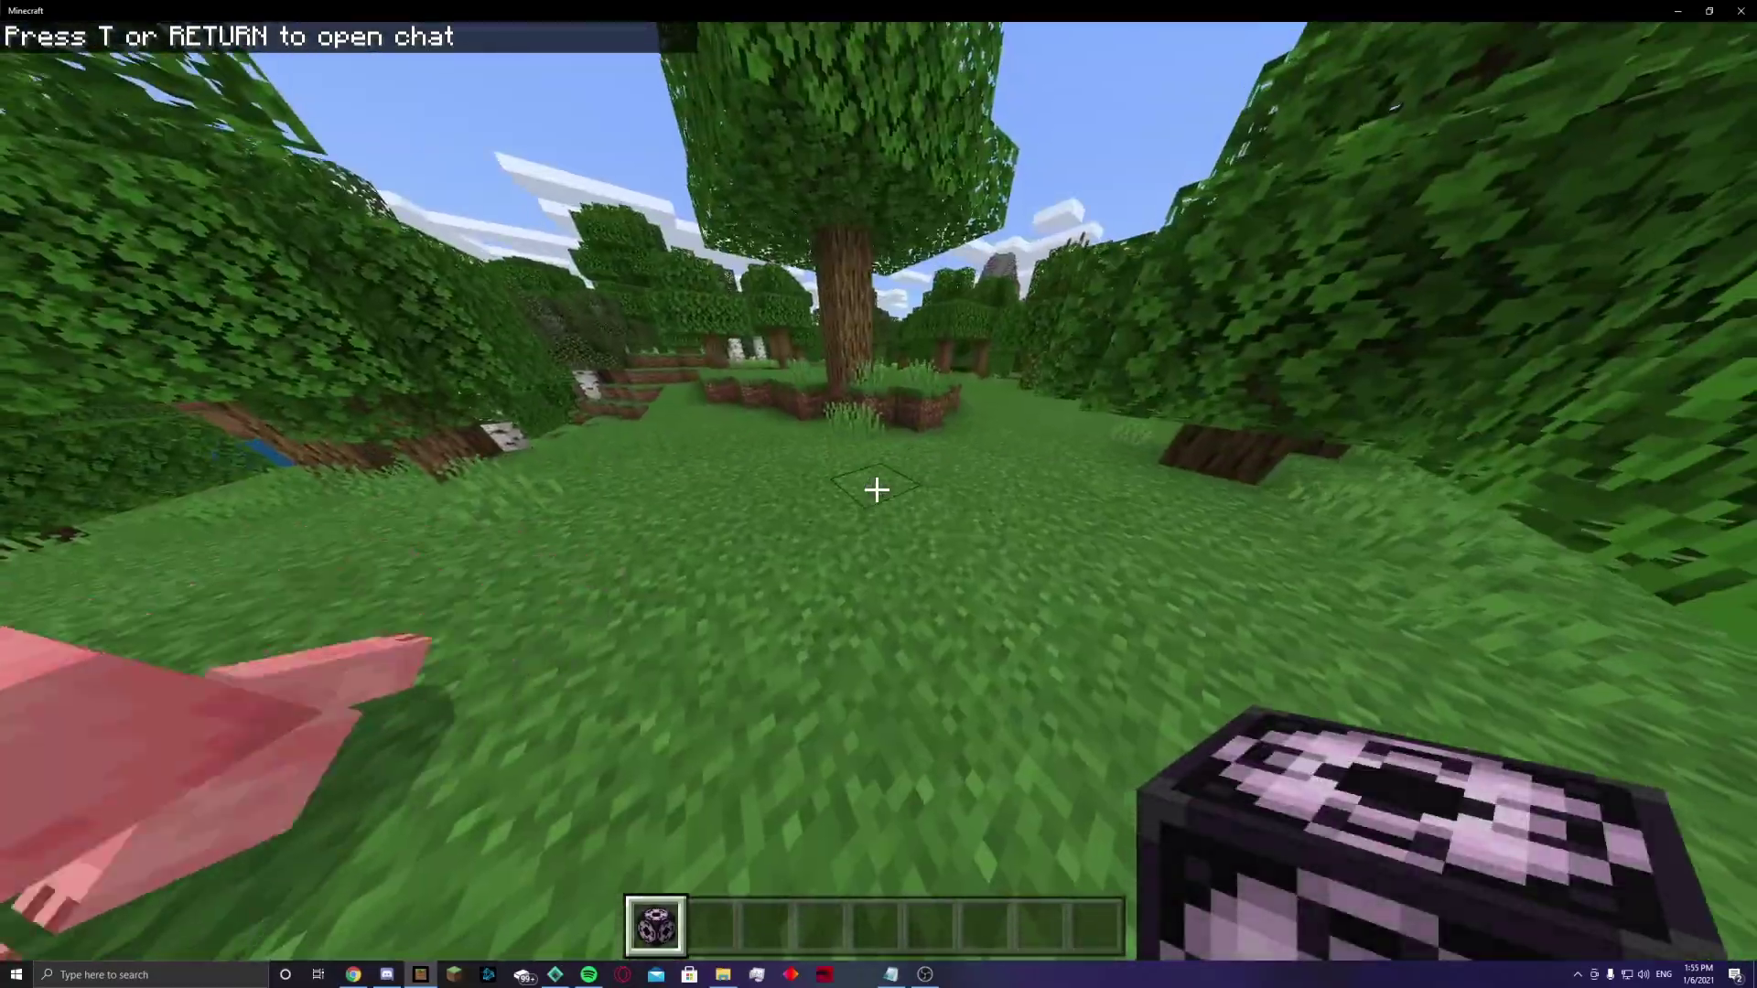
key(e)
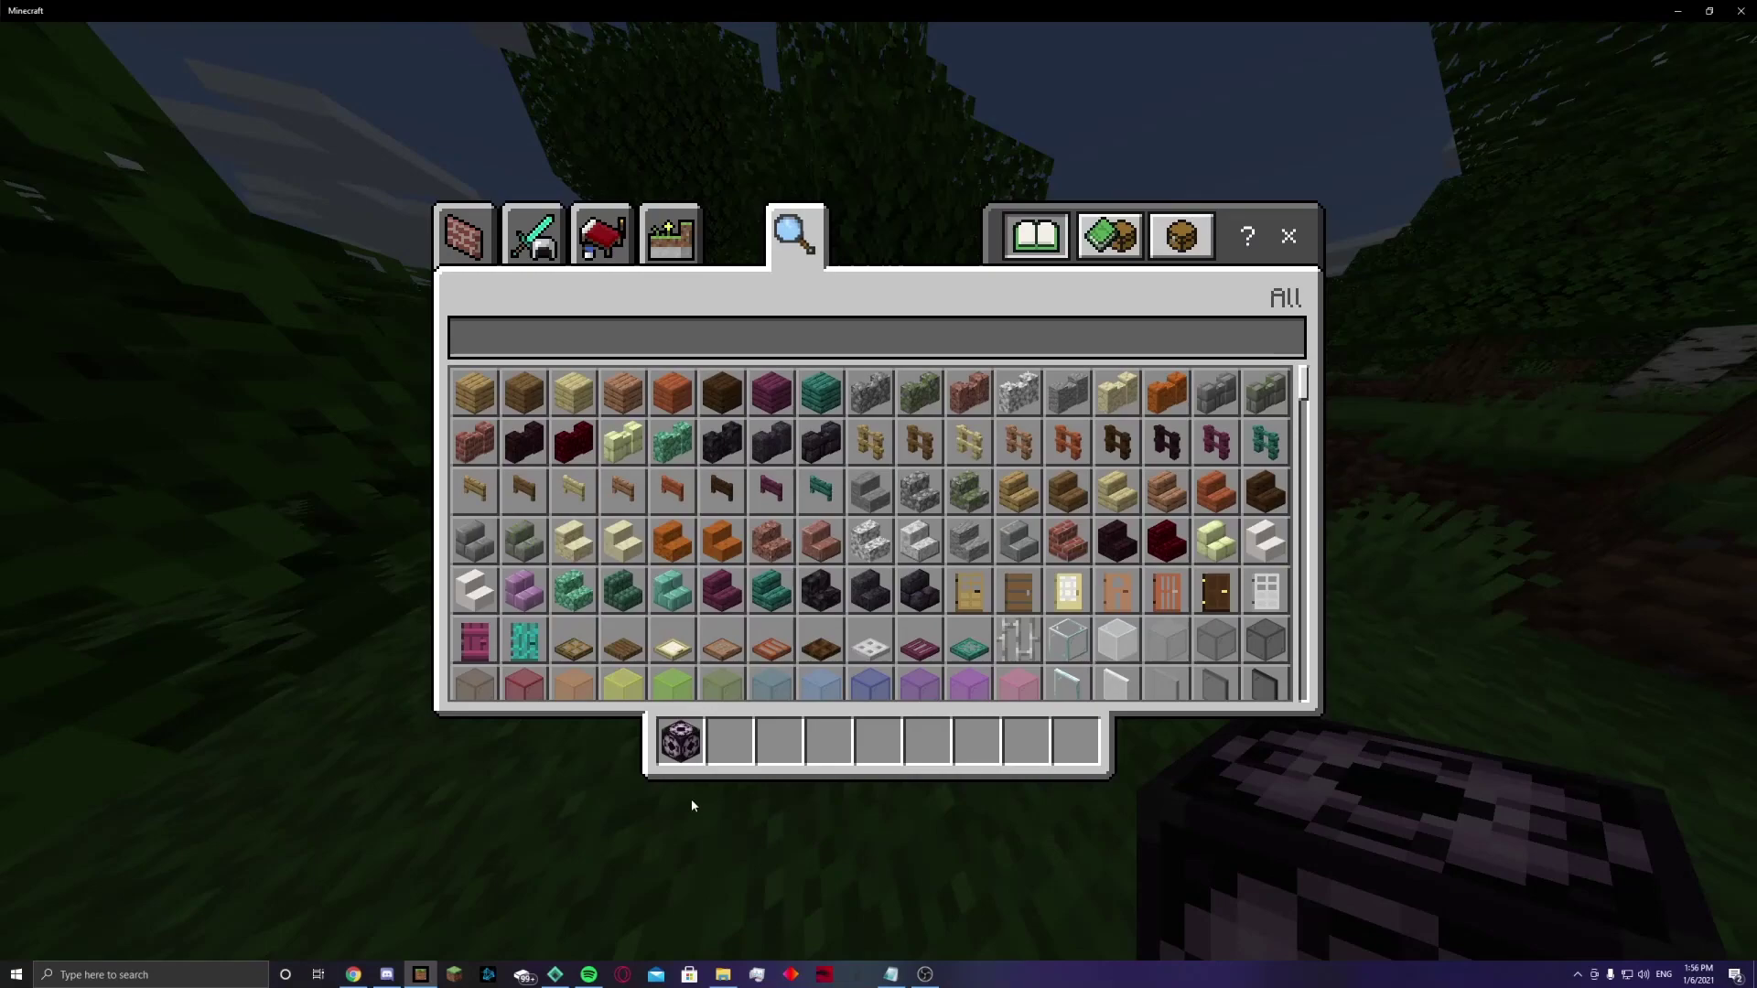
key(e)
right_click(878, 491)
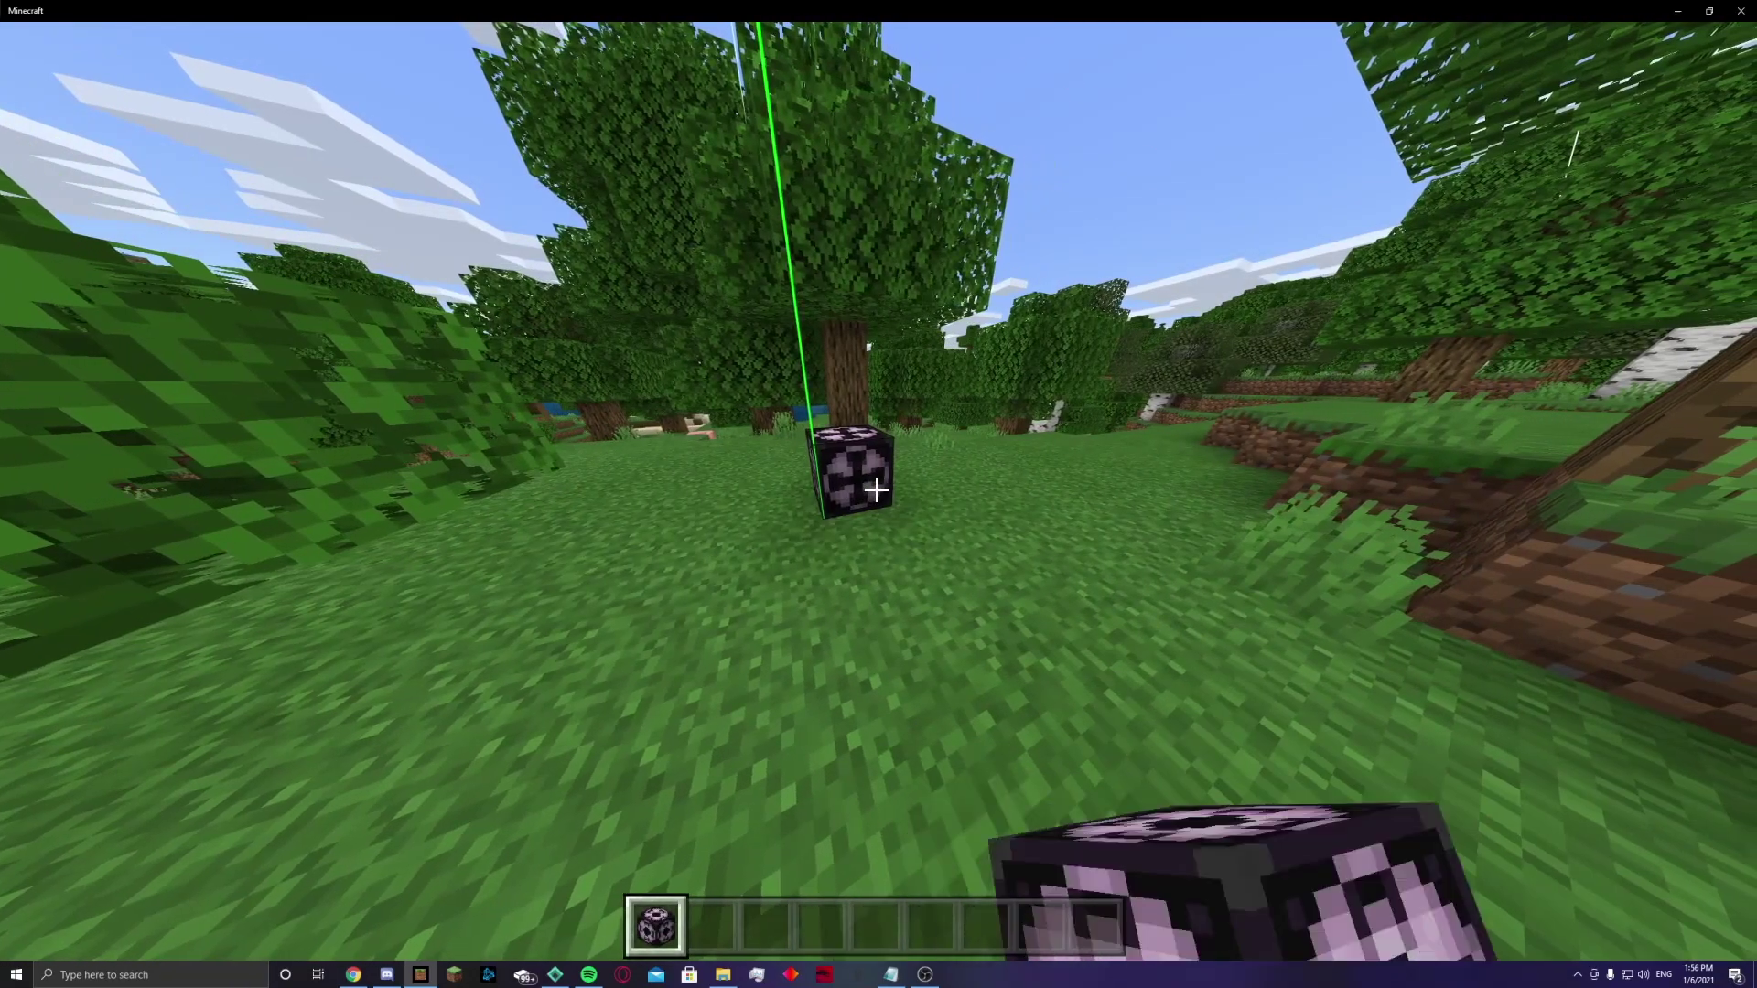
right_click(878, 491)
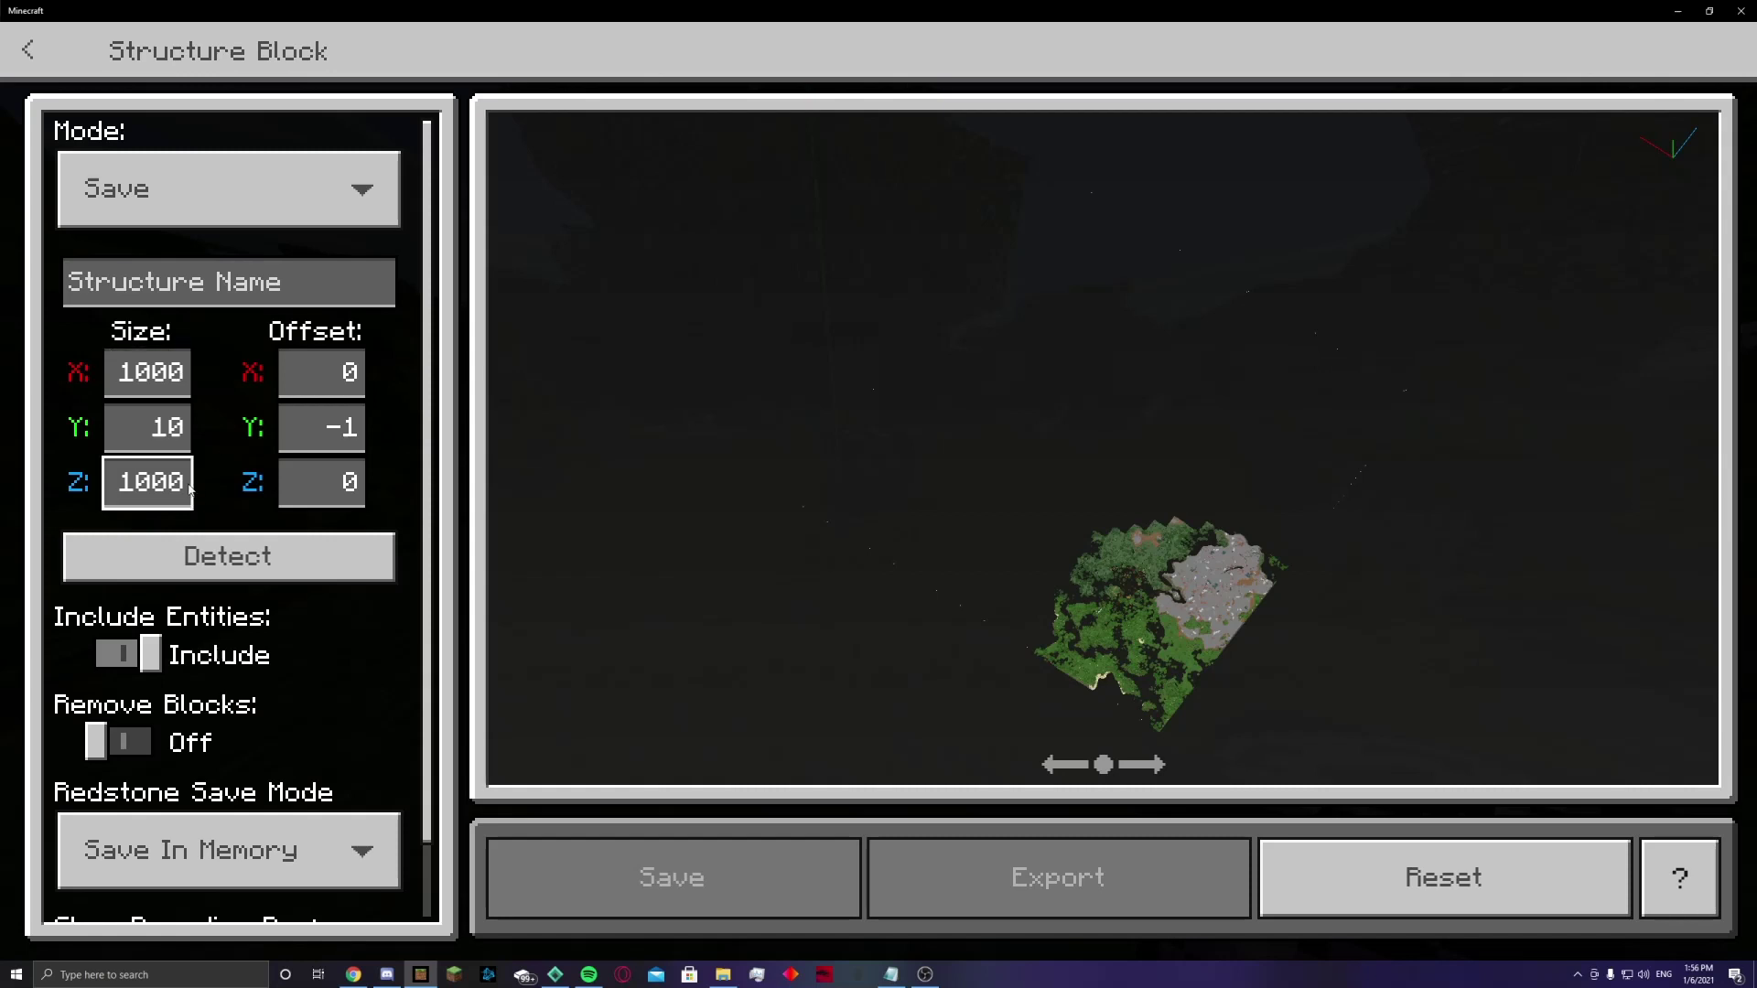
Step: Try an X offset of 10, a Y offset of -10, an X size of 32 and a Z size of 64 on the structure block
drag(1189, 534, 1173, 477)
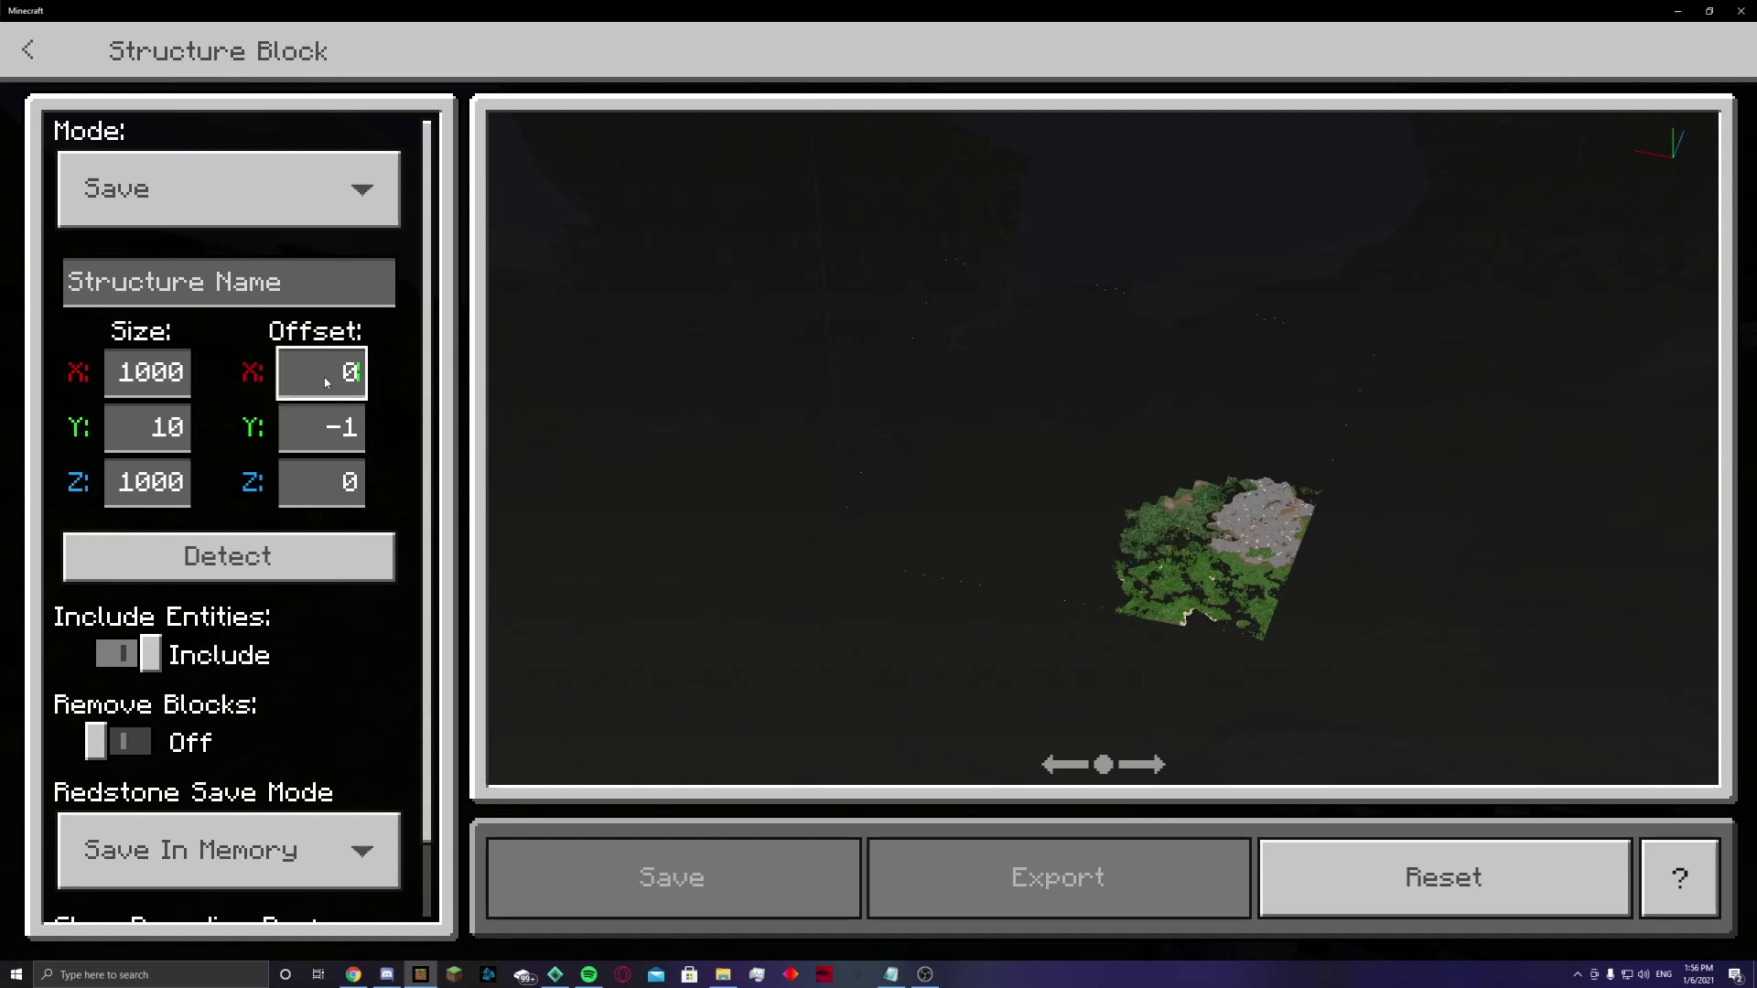
text(1000)
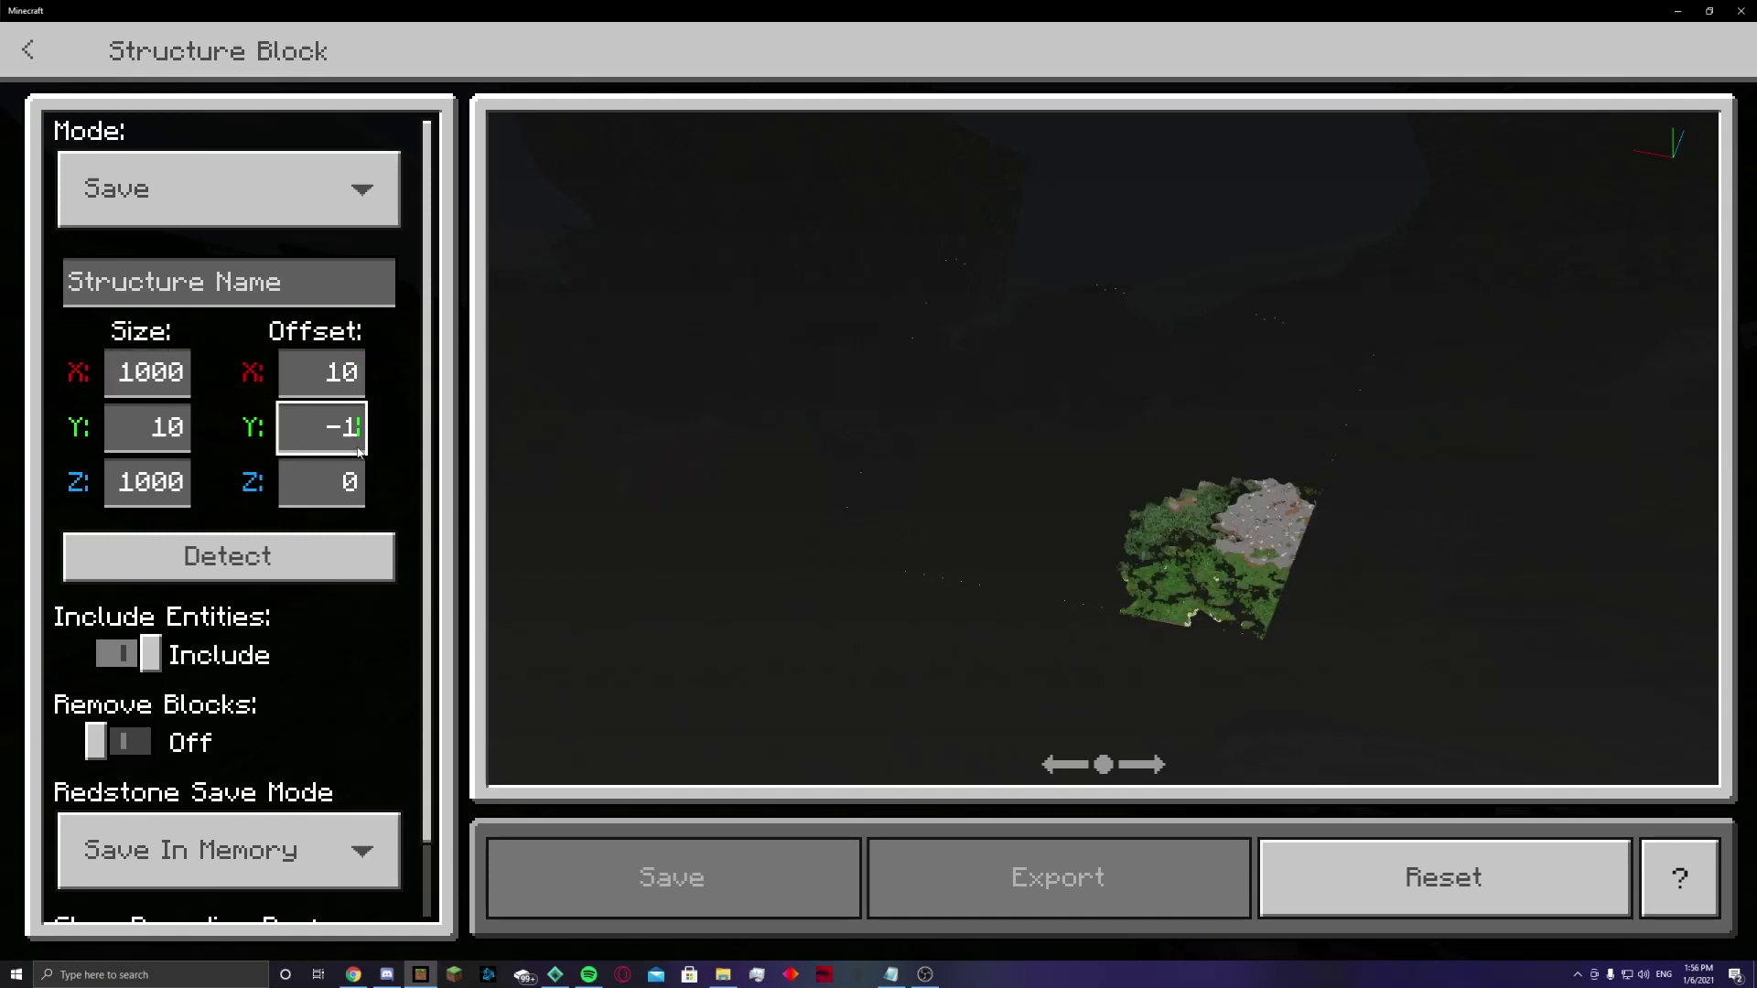
drag(785, 120, 1145, 600)
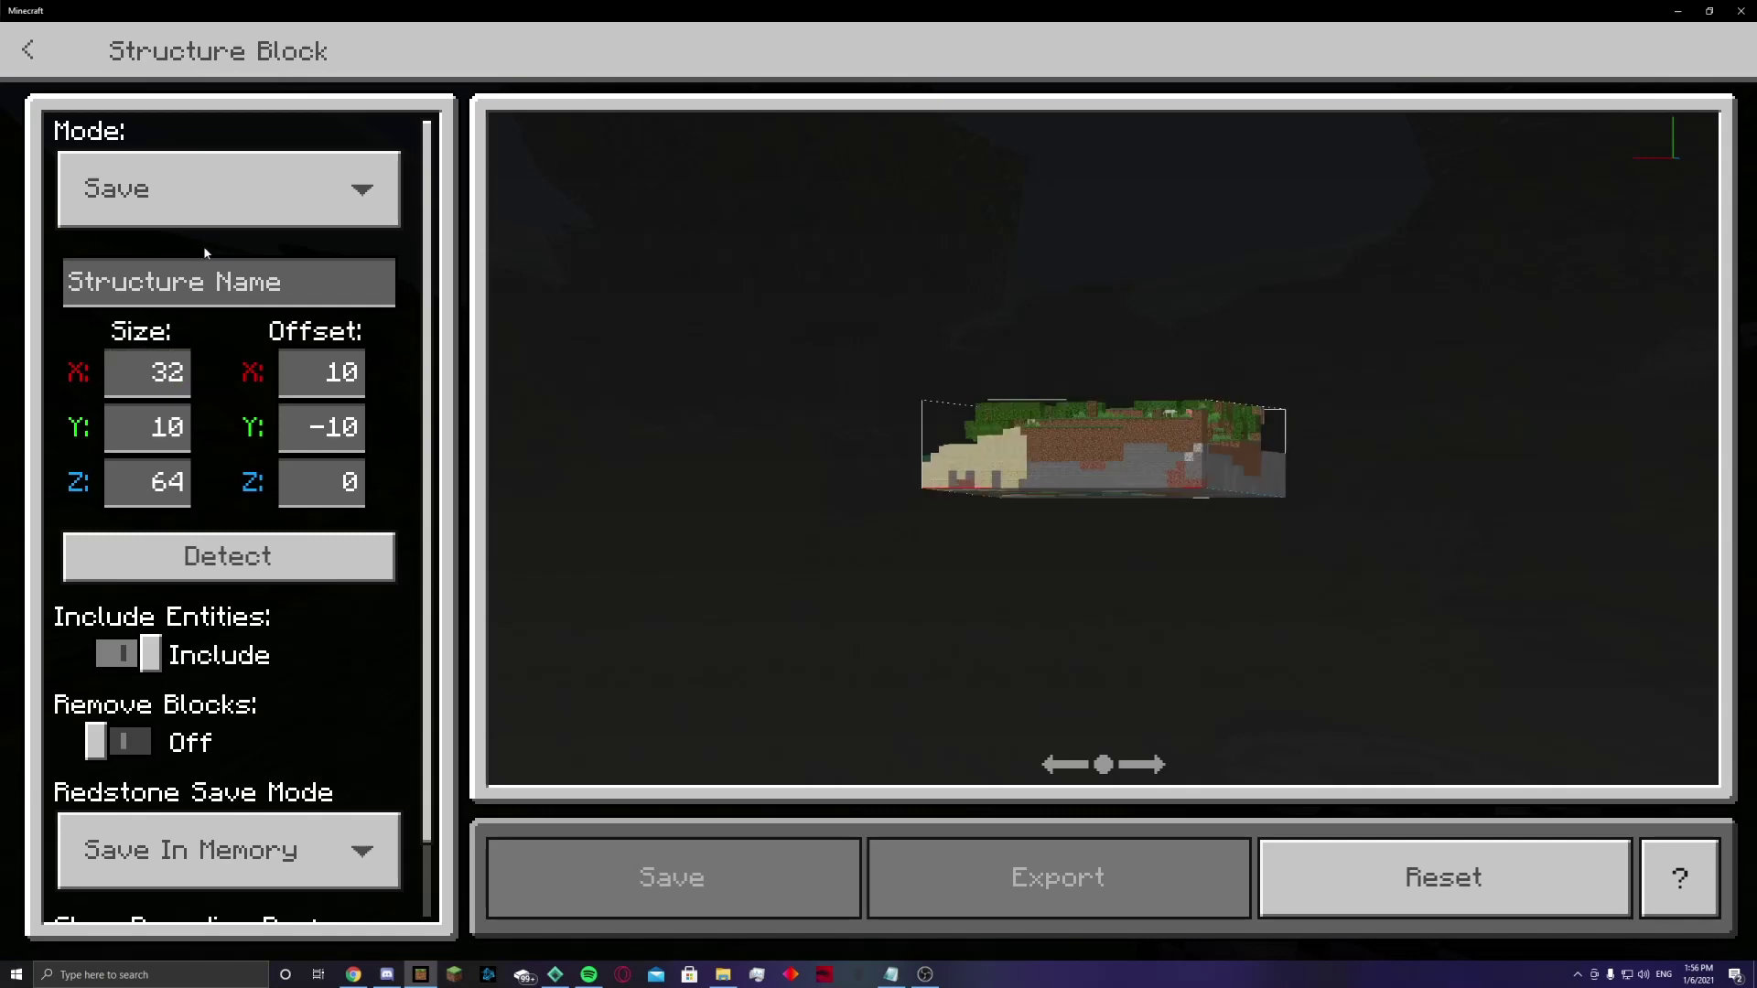
key(Escape)
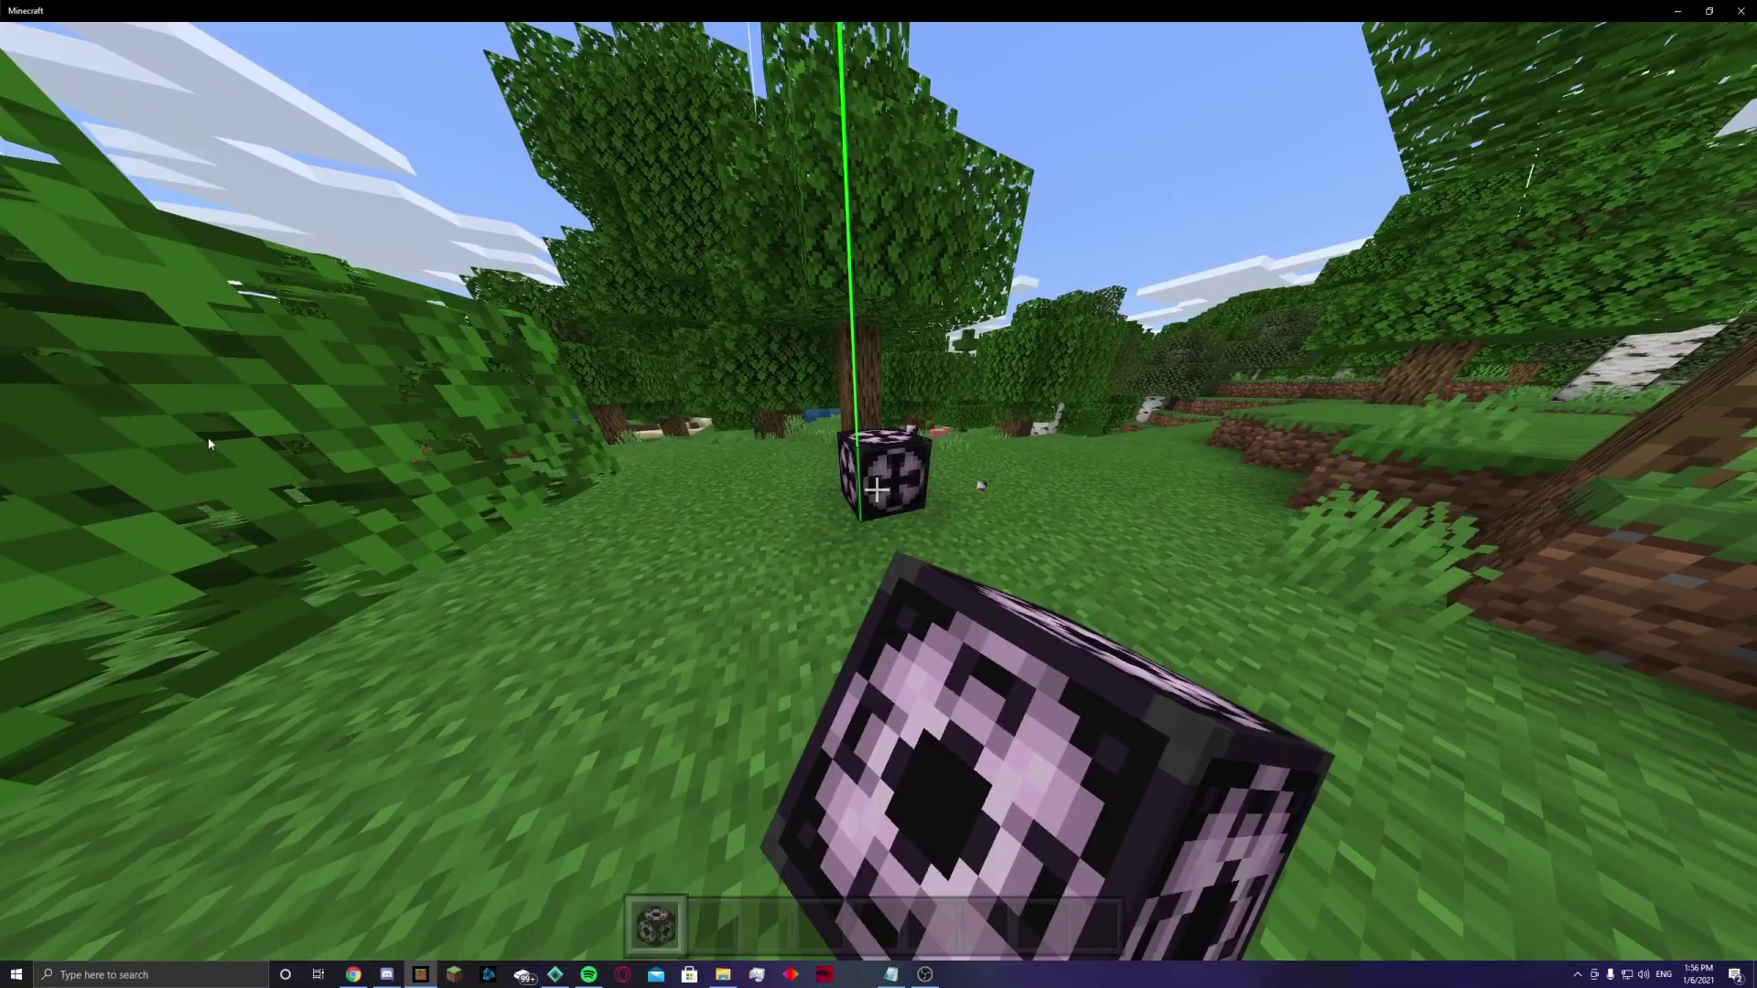
Step: Reopen the structure block settings with the 1000 × 10 × 1000 size, close them and break the placed block
right_click(208, 443)
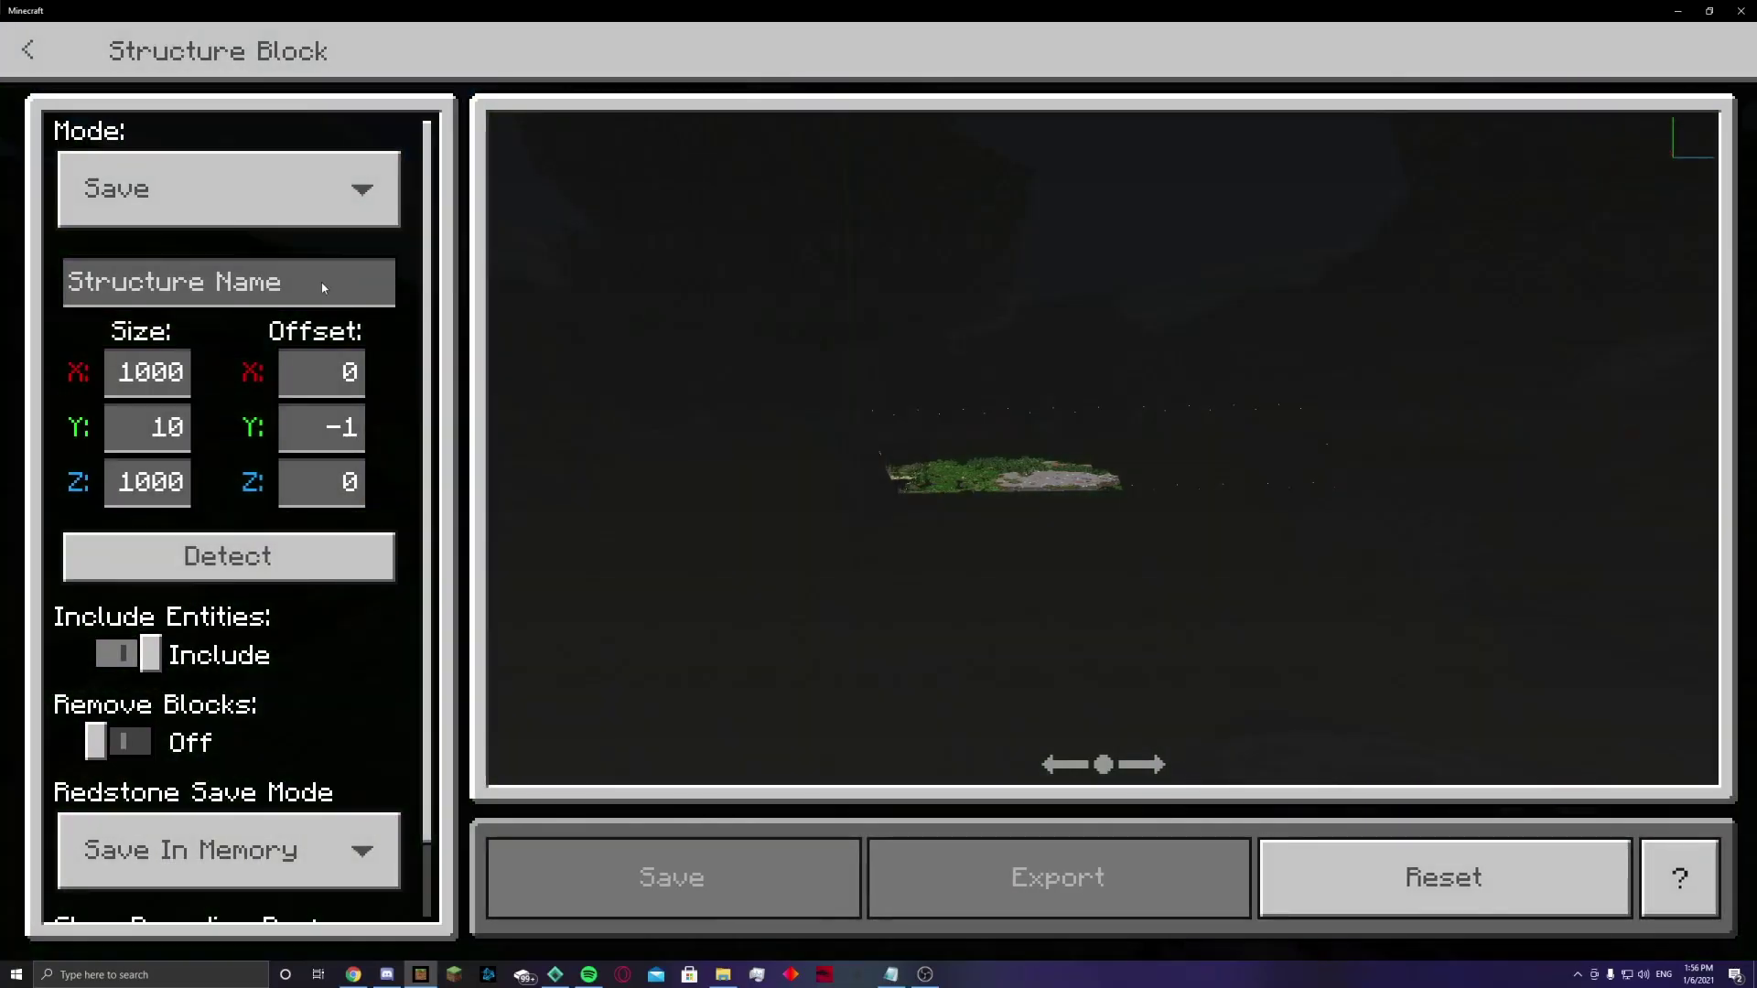
click(557, 974)
click(431, 976)
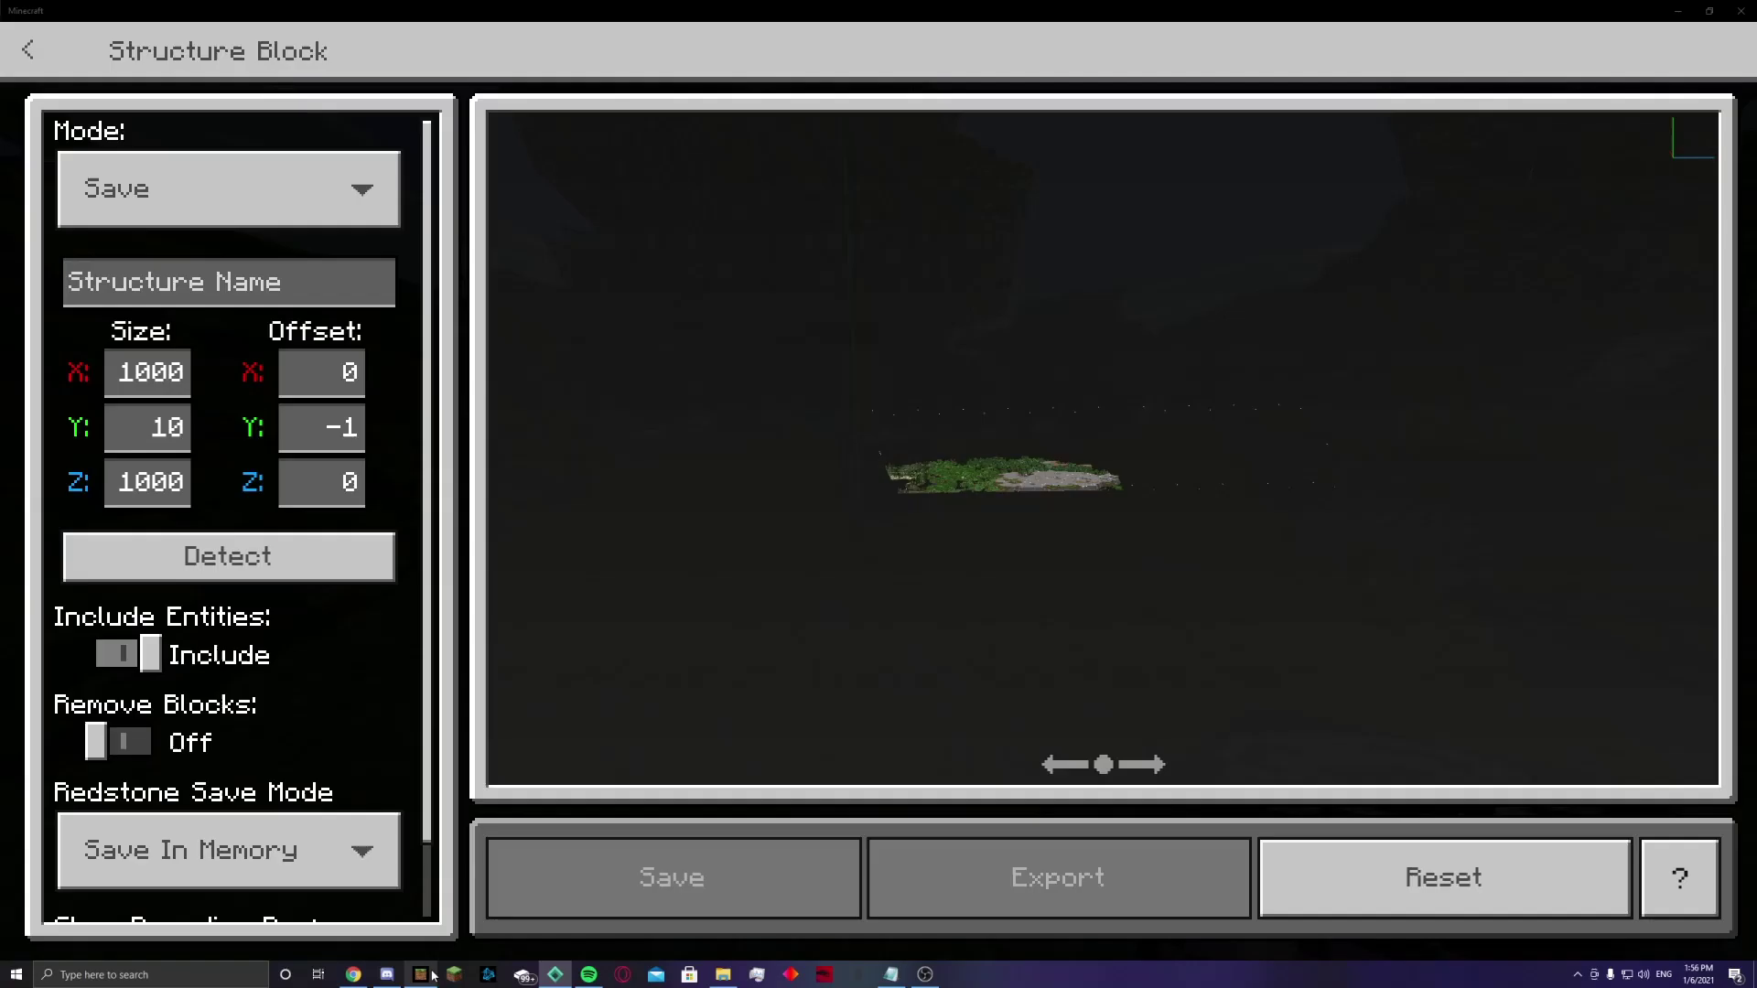
key(Escape)
click(878, 494)
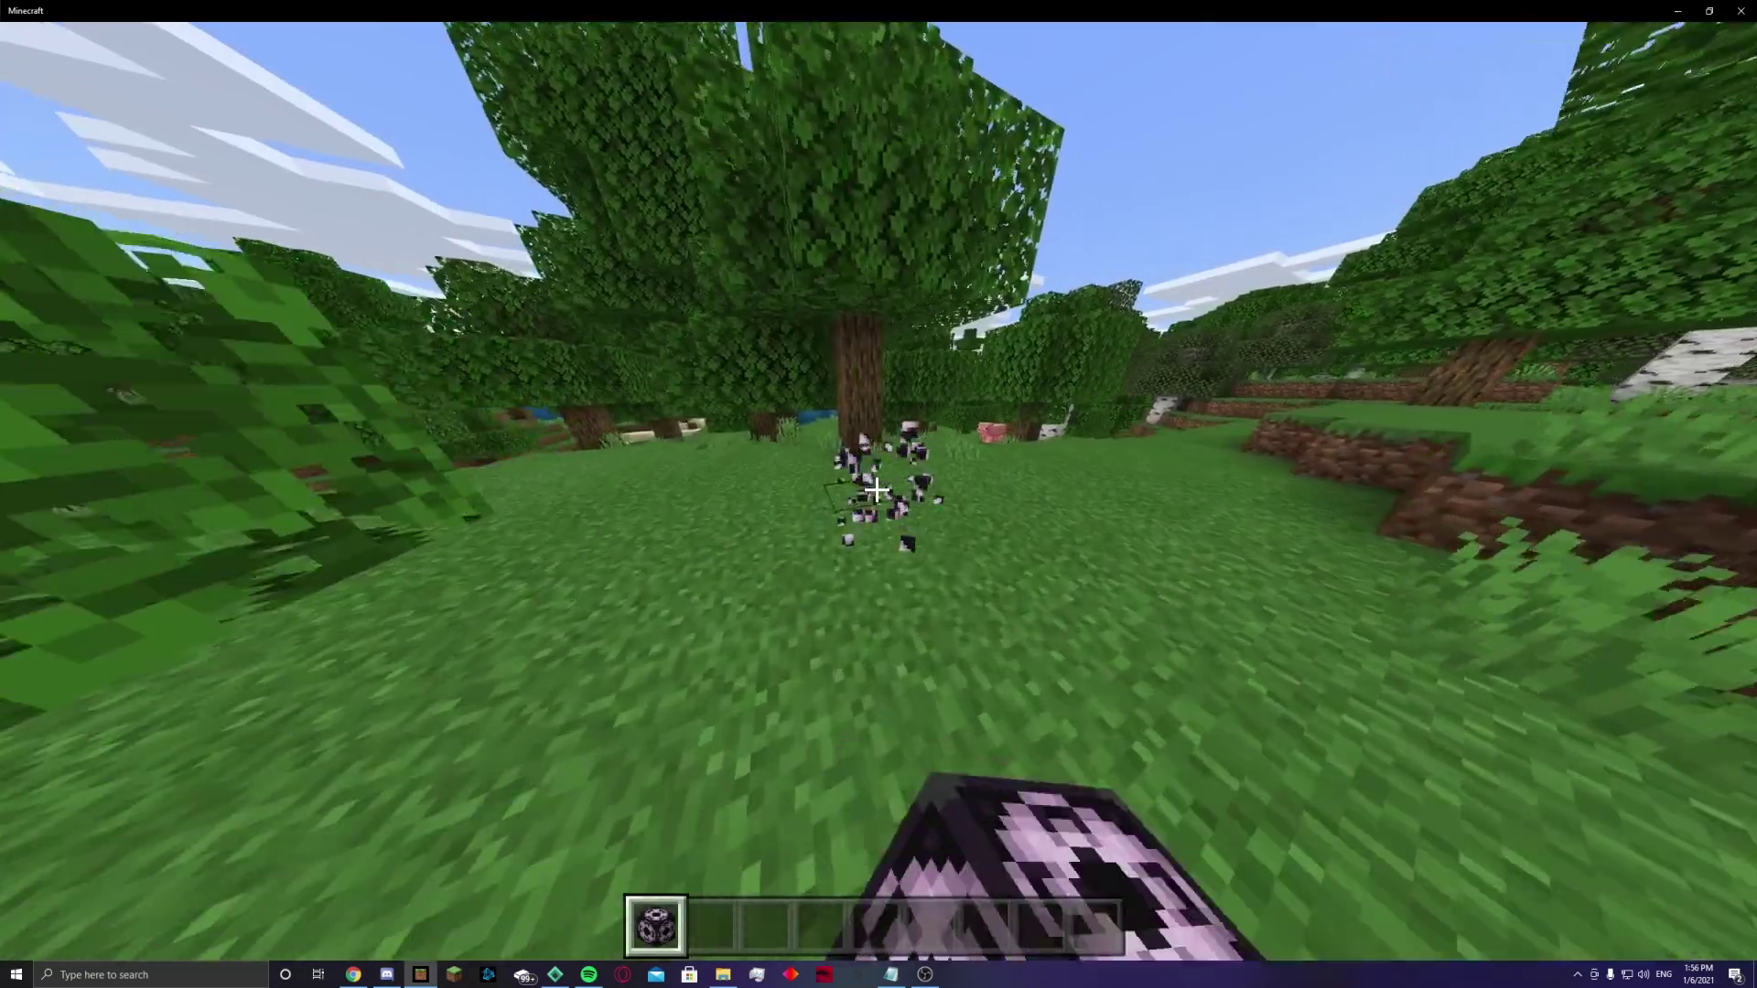
key(w)
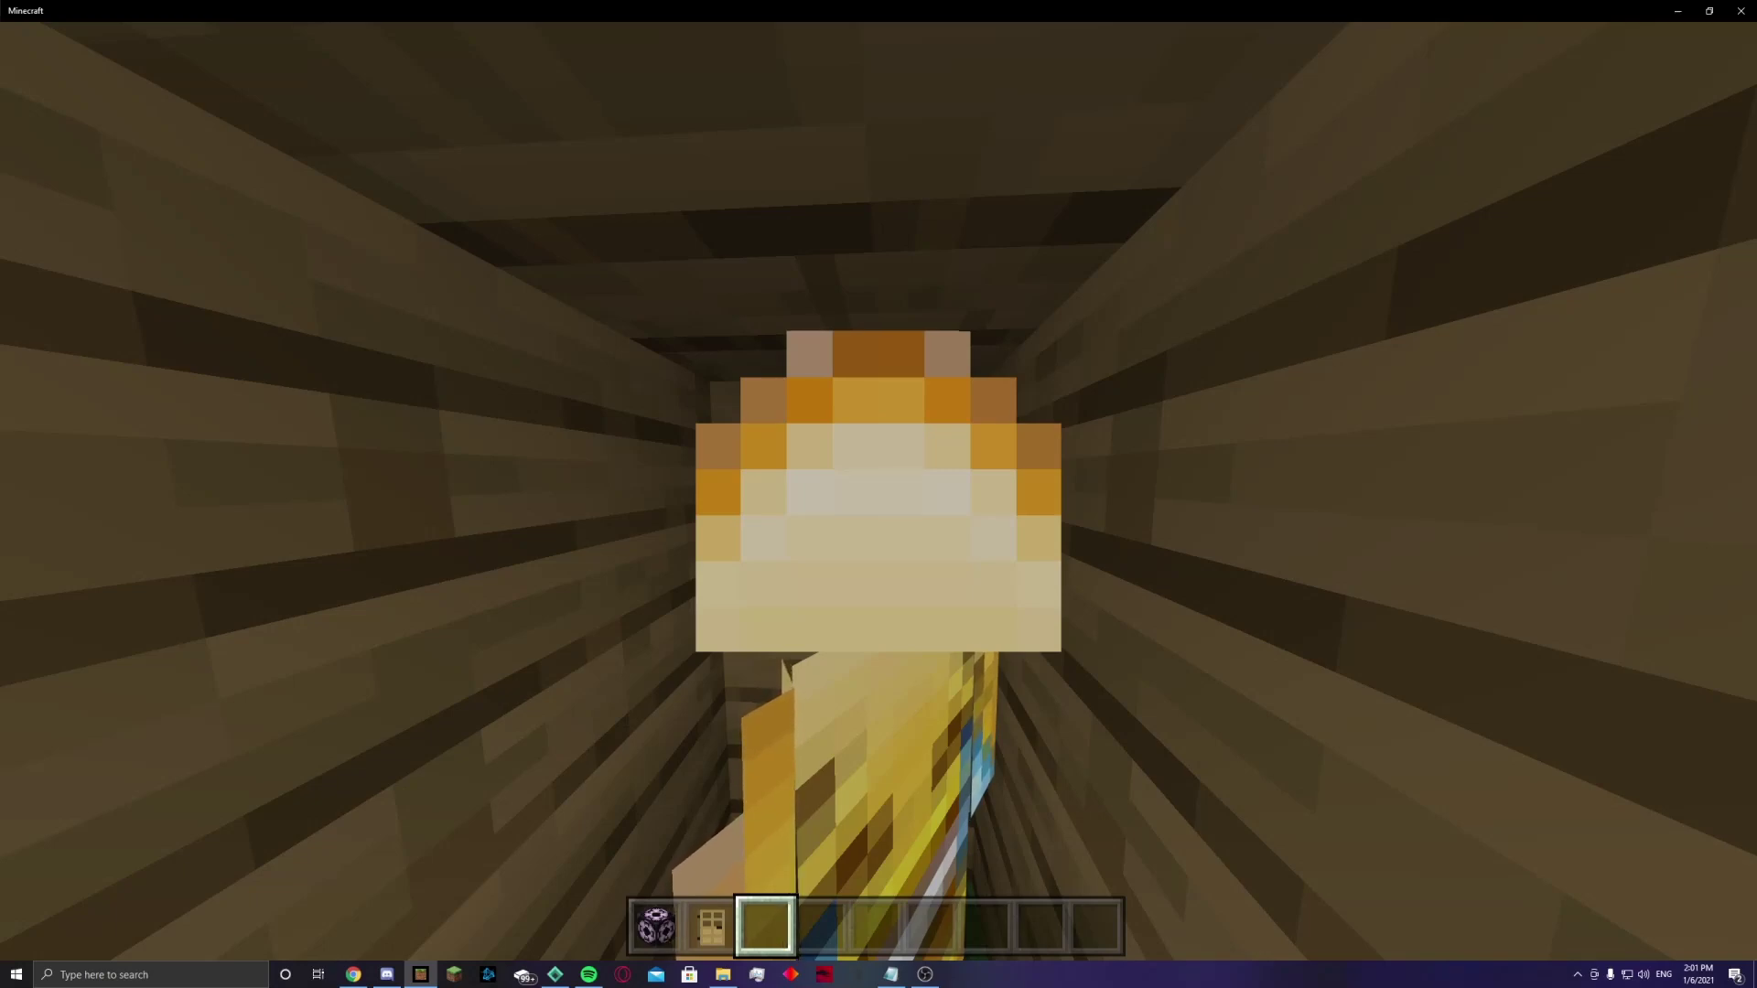
Step: Return the camera to first-person view, leave the wooden house through its door and fly around outside it
key(F5)
right_click(876, 491)
key(w)
scroll(877, 490, up, 1)
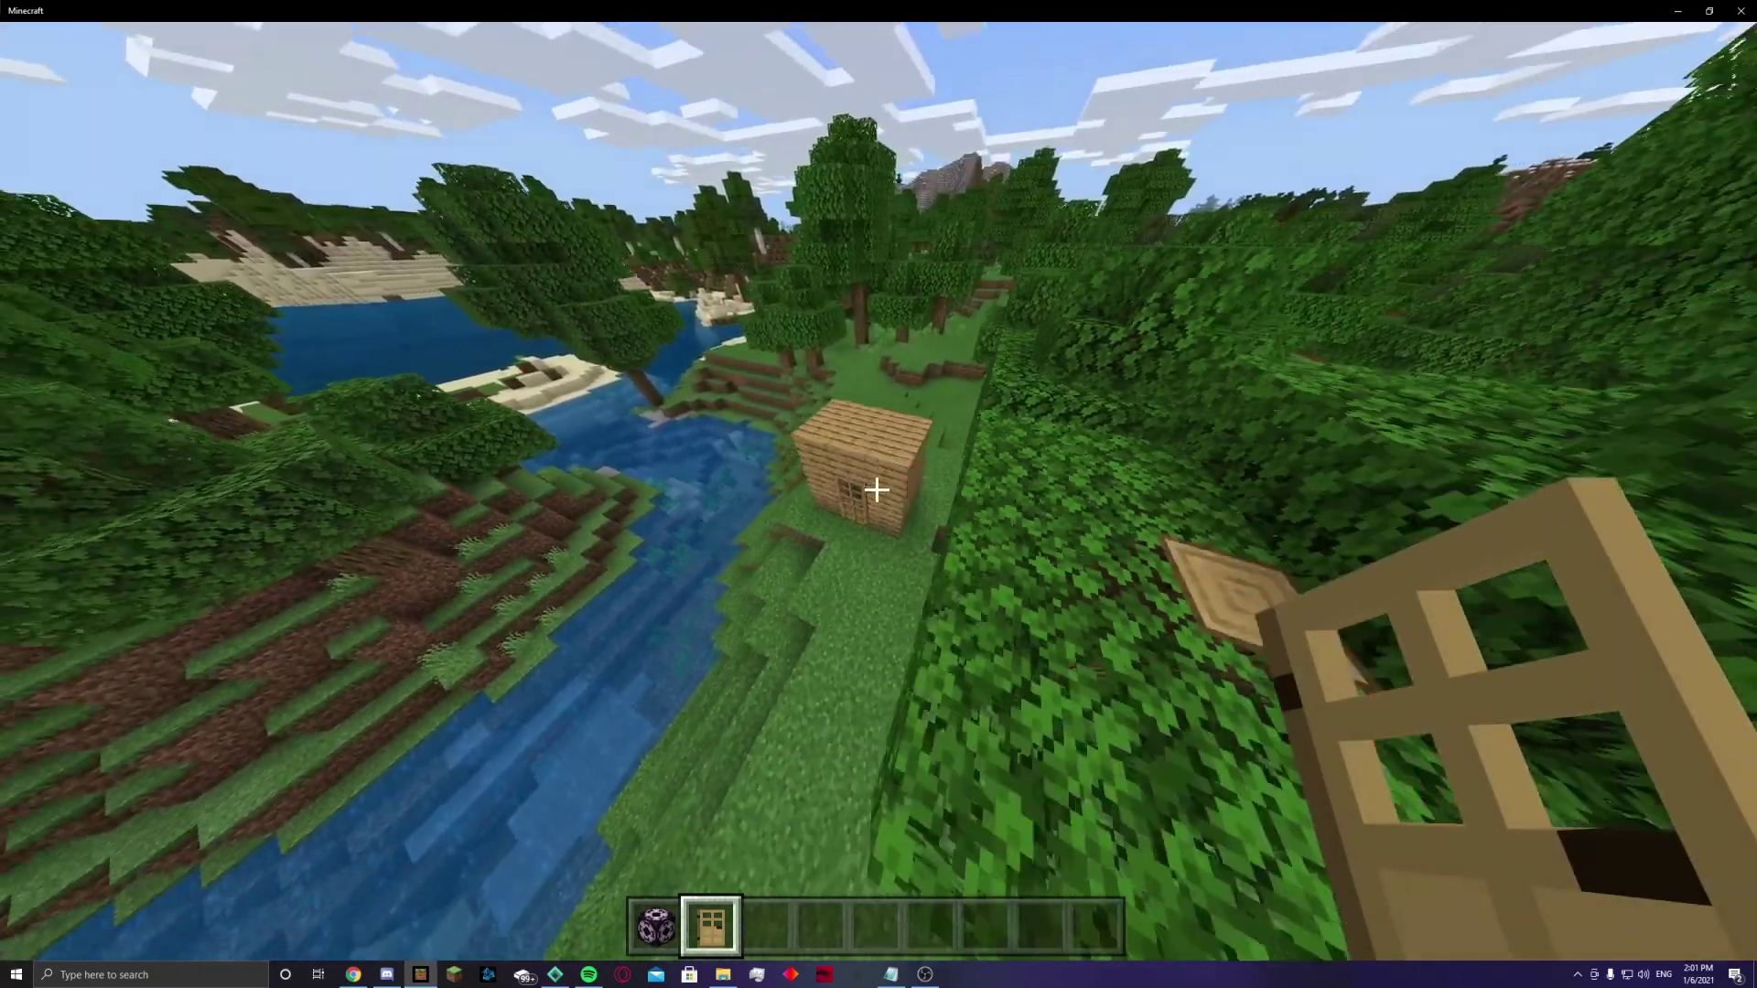
key(s)
key(w)
key(d)
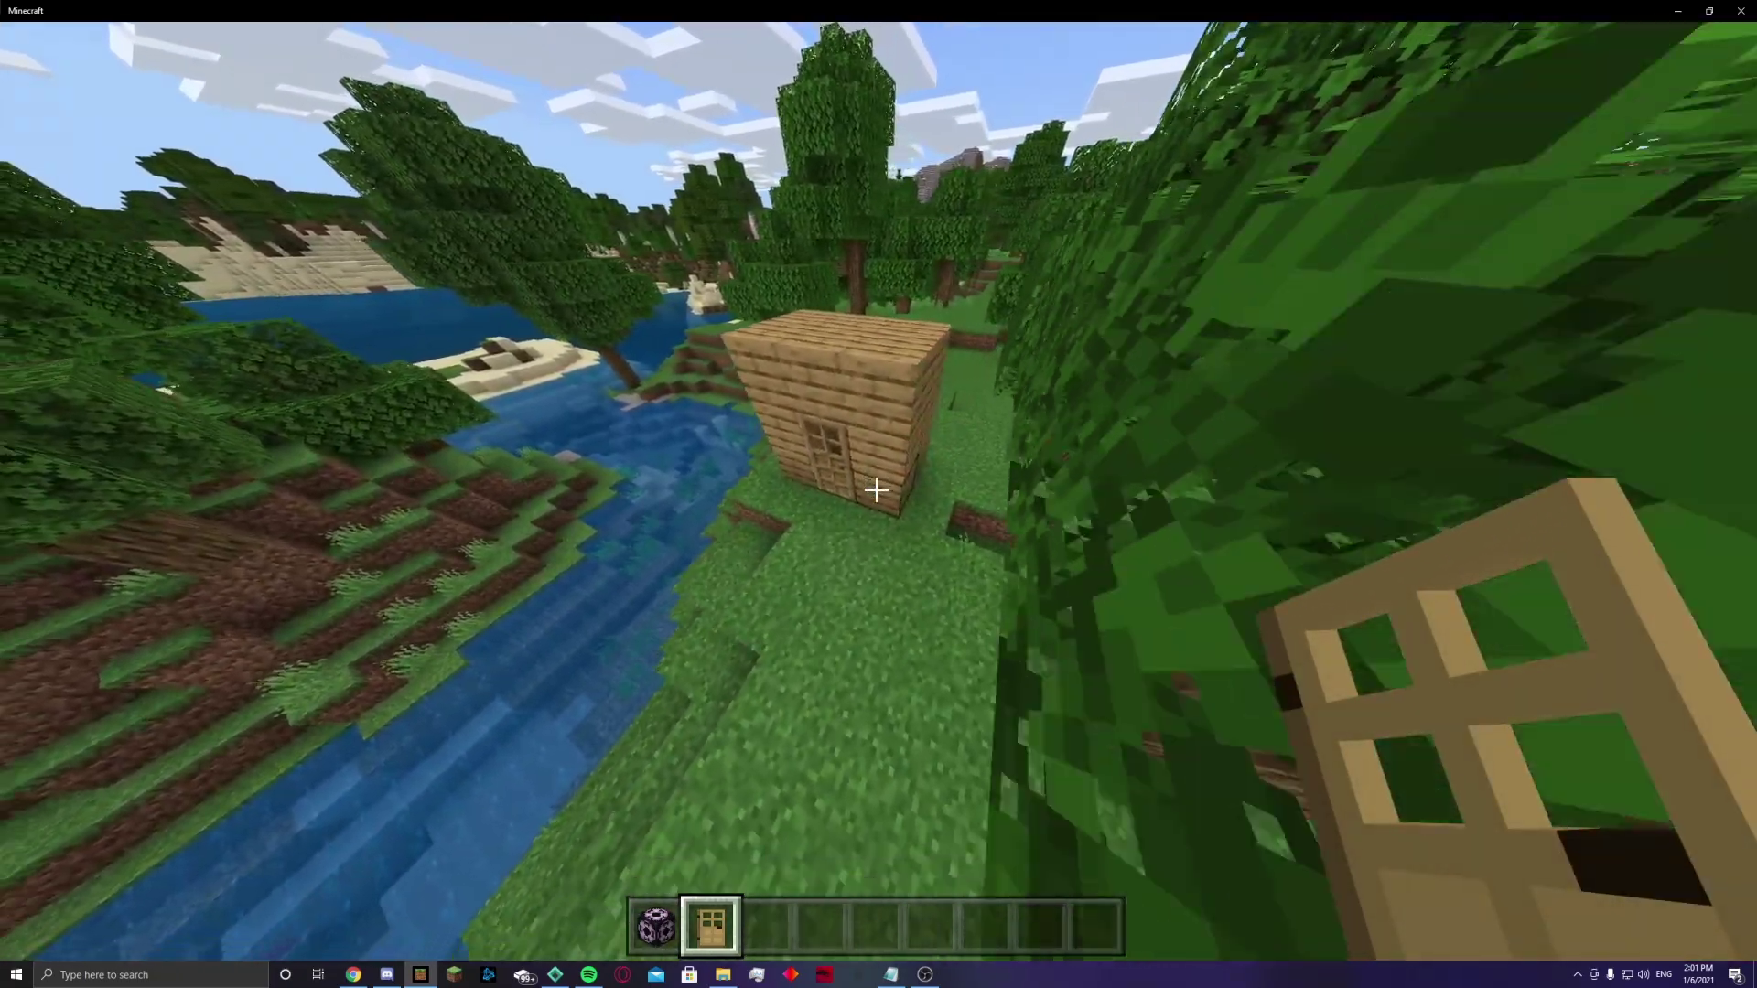
Step: Hold the structure block, fly around the wooden house and land on the grass facing its door
key(1)
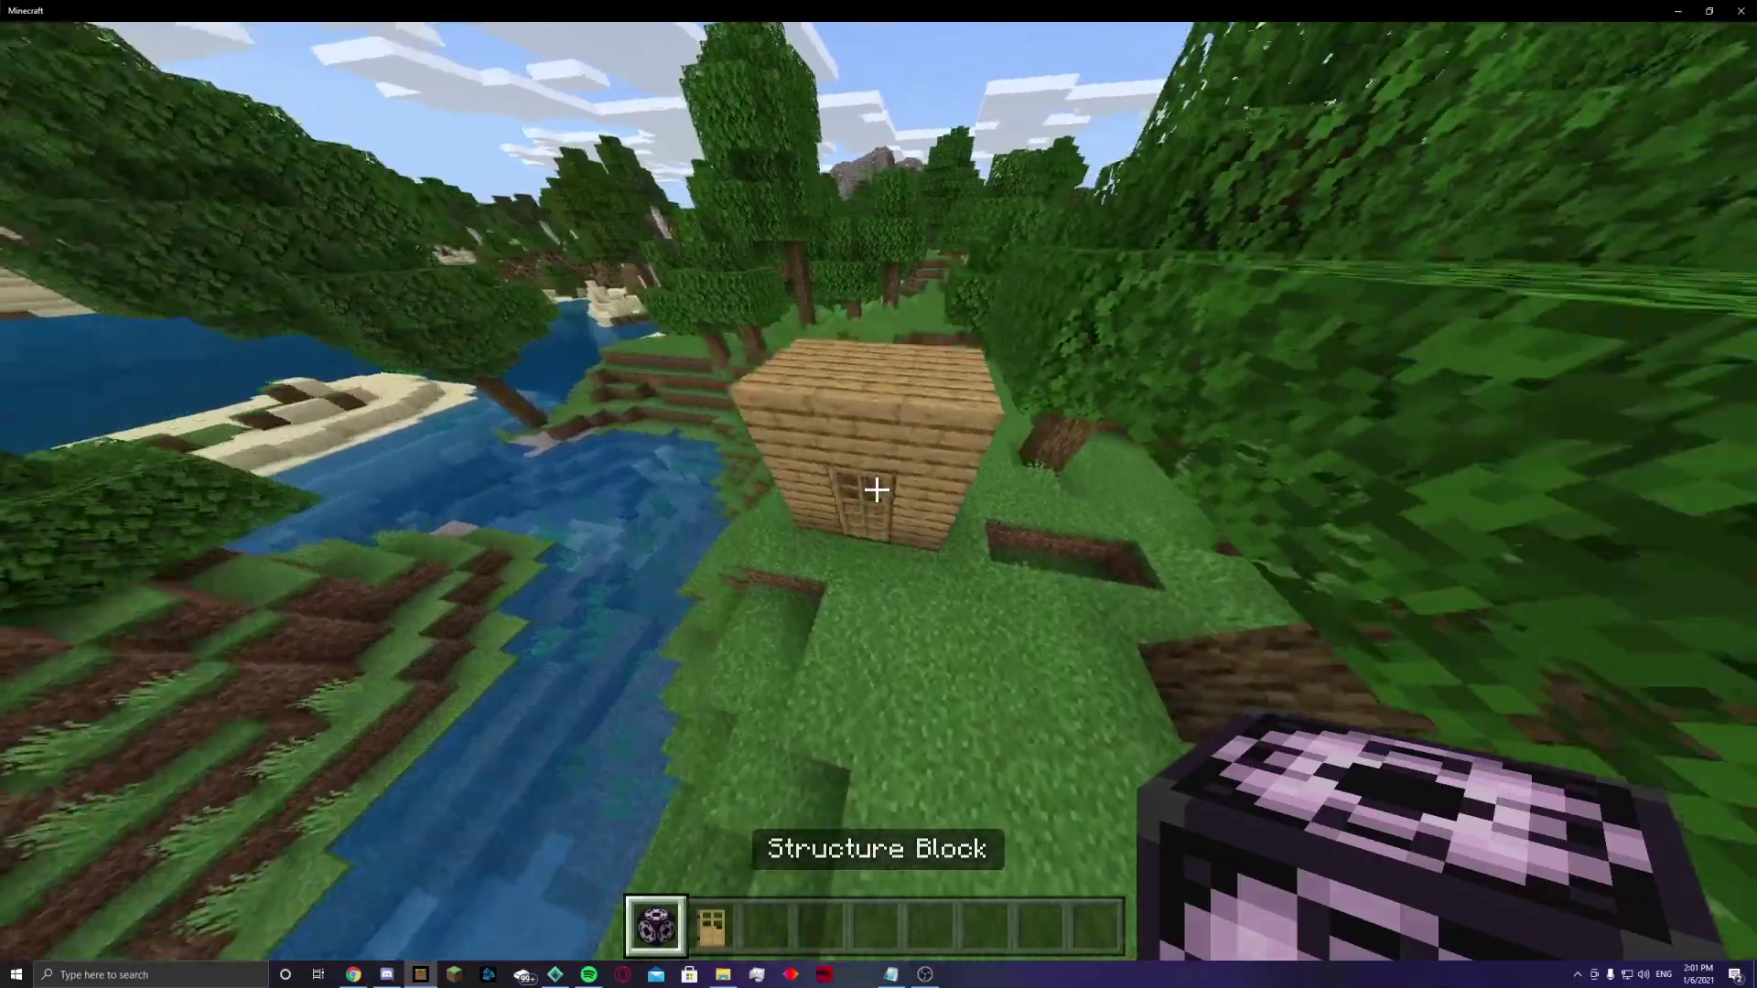
key(w)
key(d)
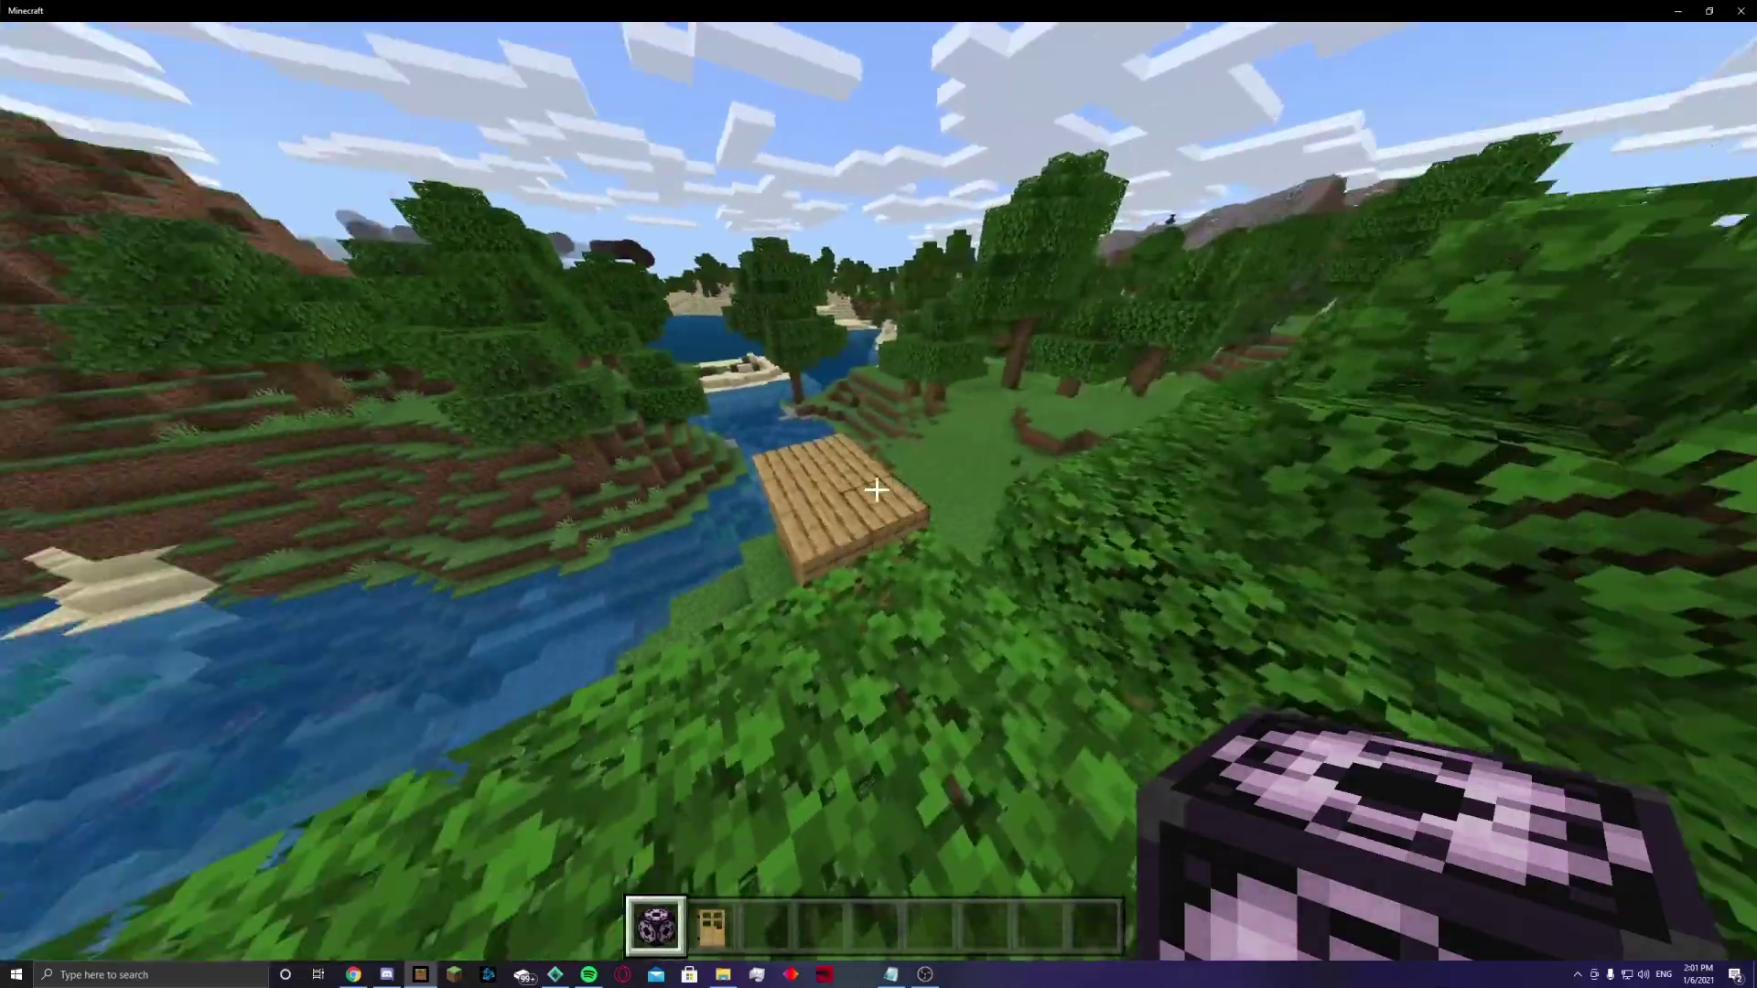
key(a)
key(w)
key(a)
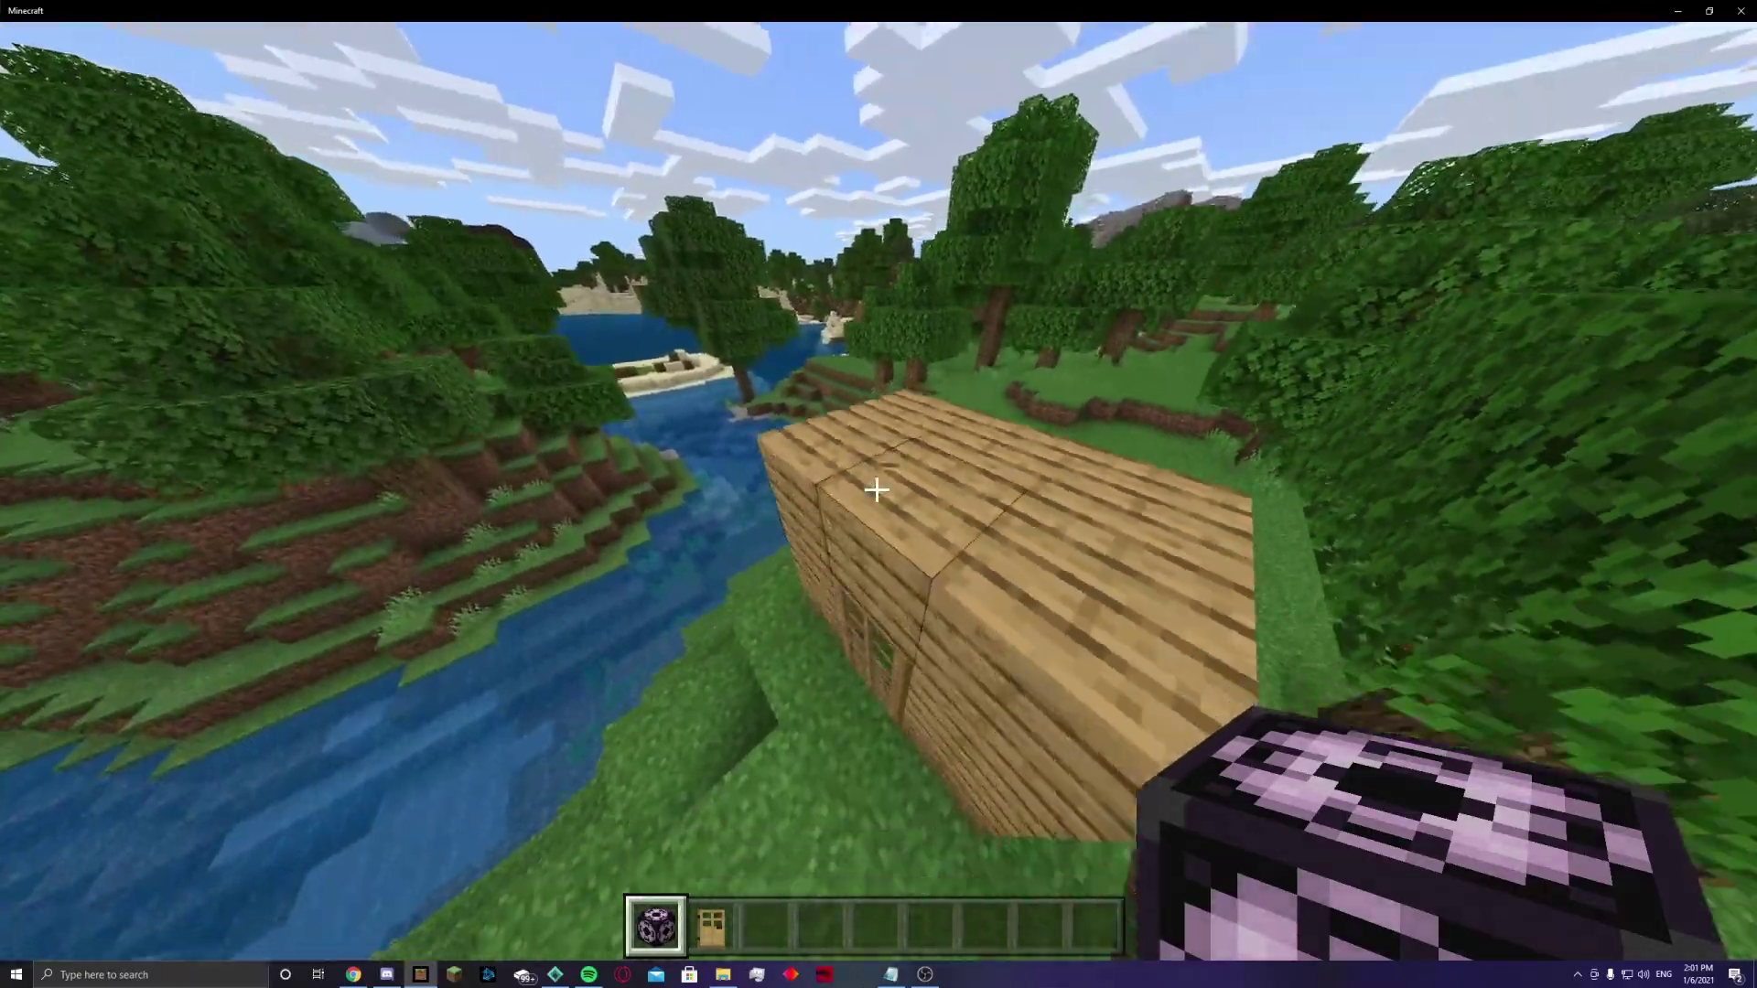
key(shift)
key(s)
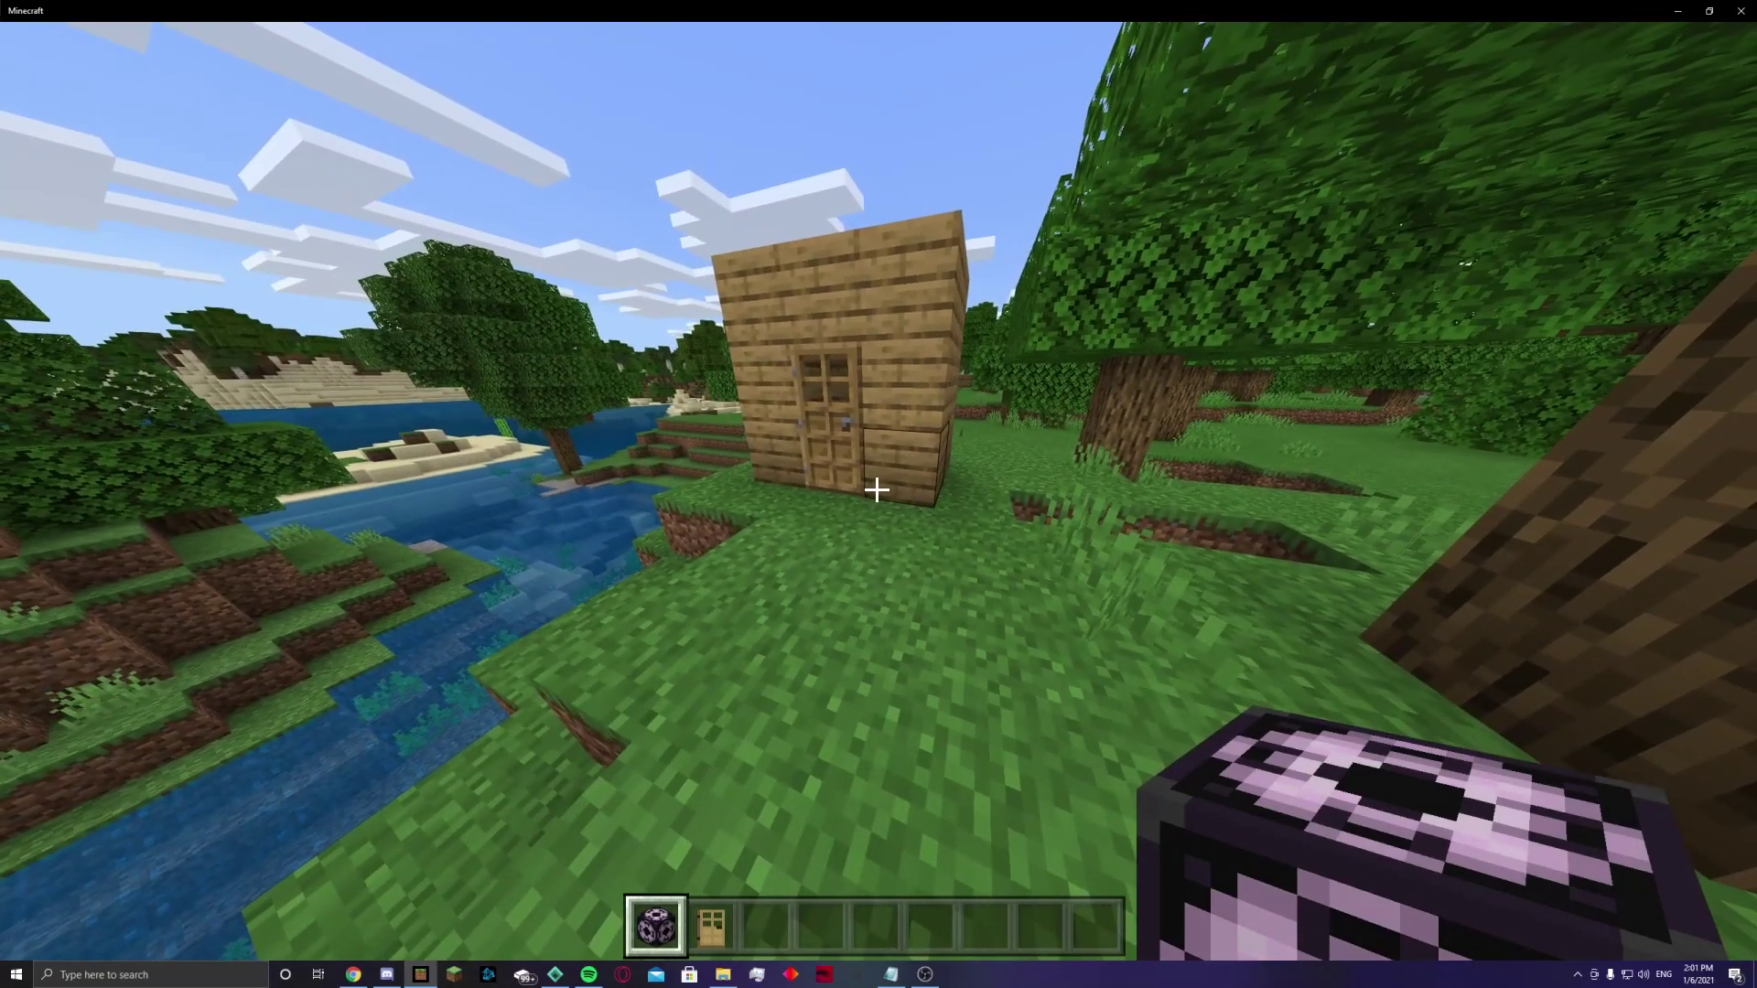
key(s)
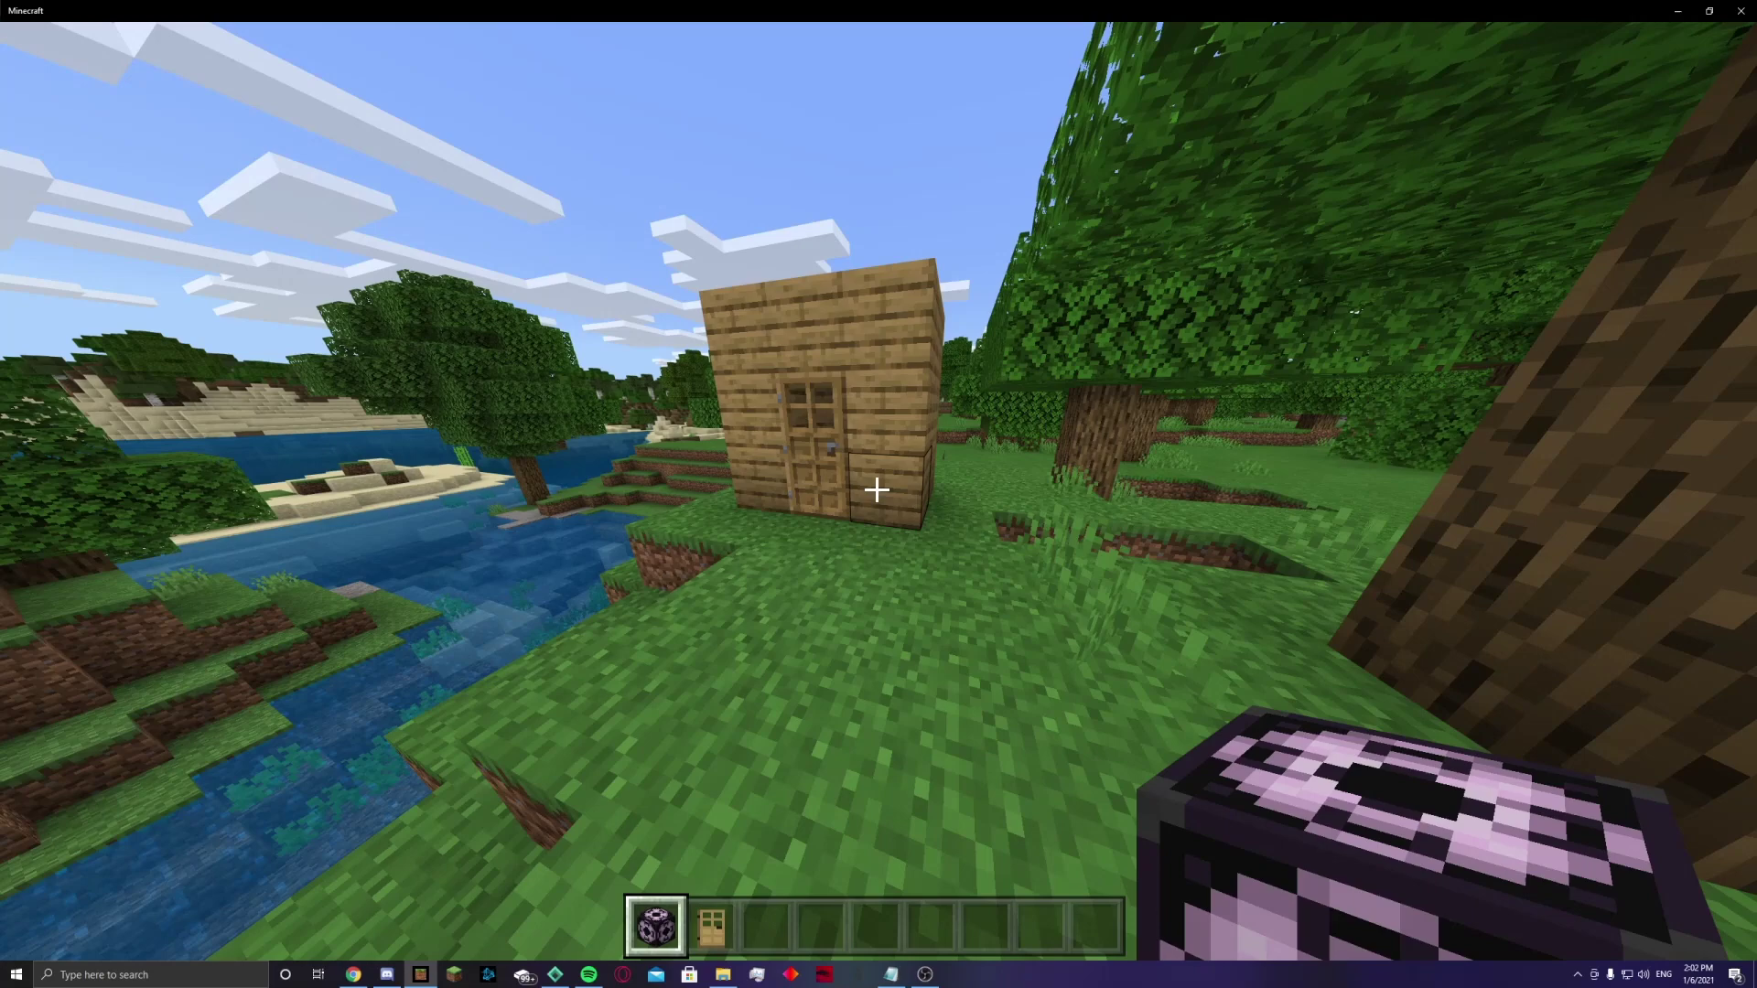
key(s)
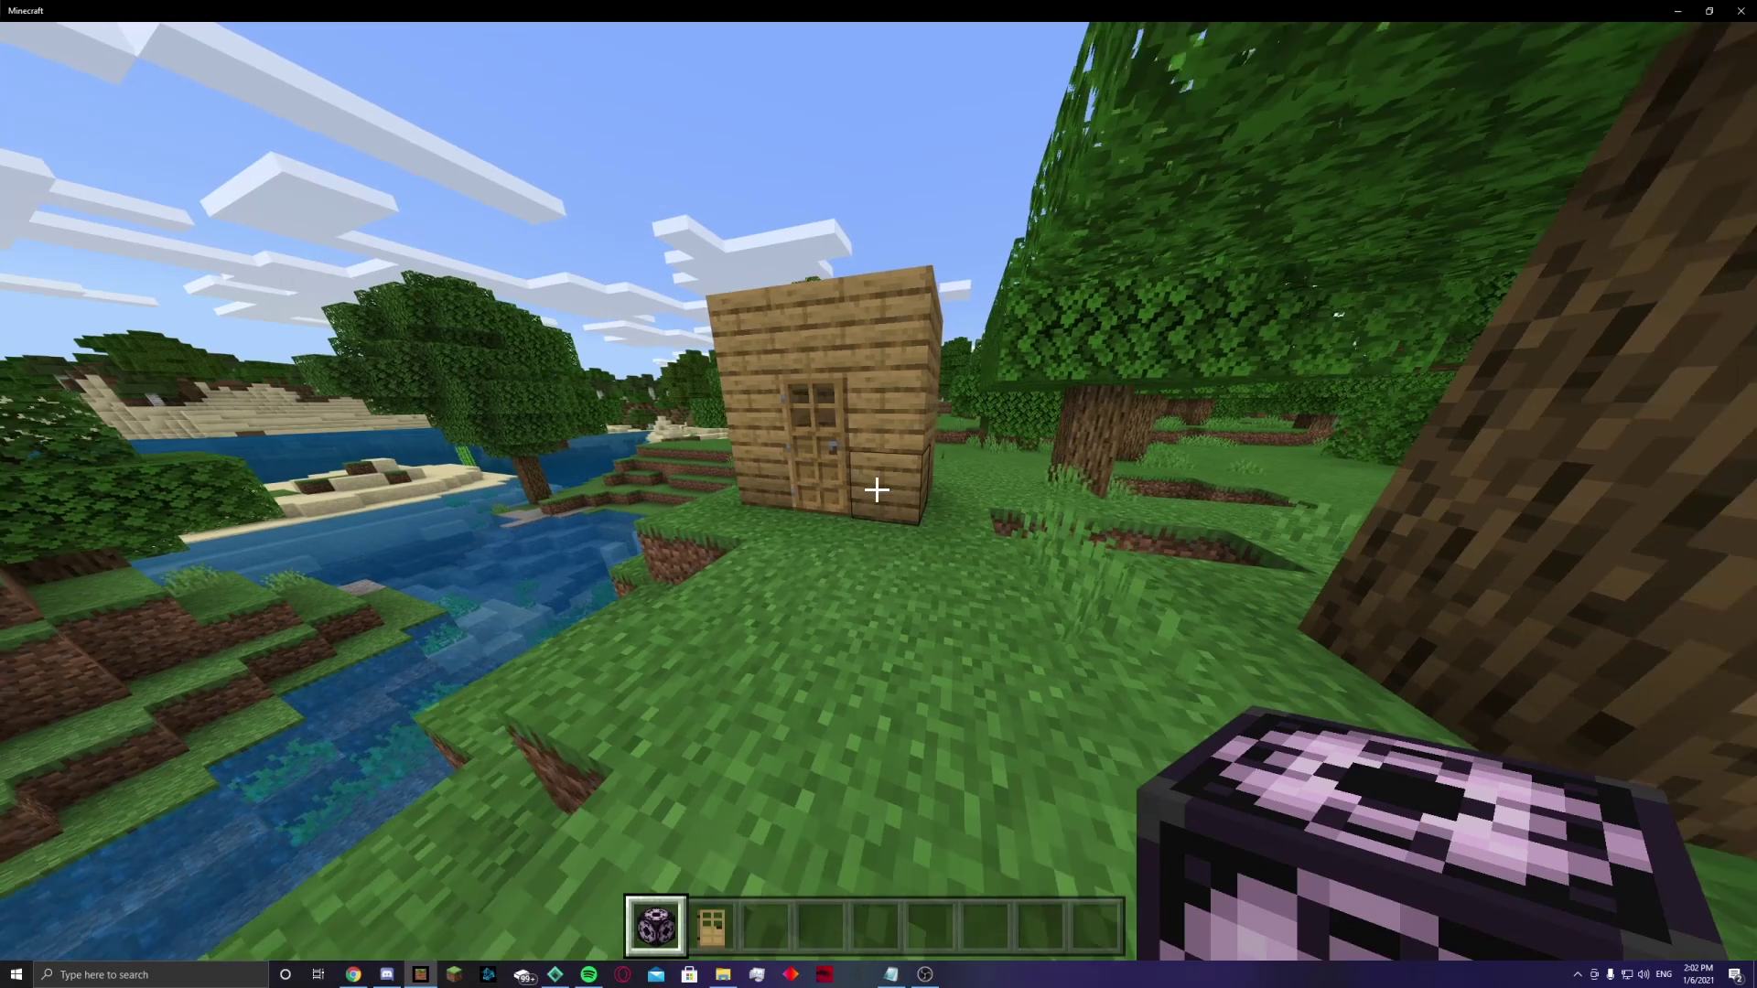
Step: Place a structure block in front of the house, open its settings and rotate the preview to show the door side
key(e)
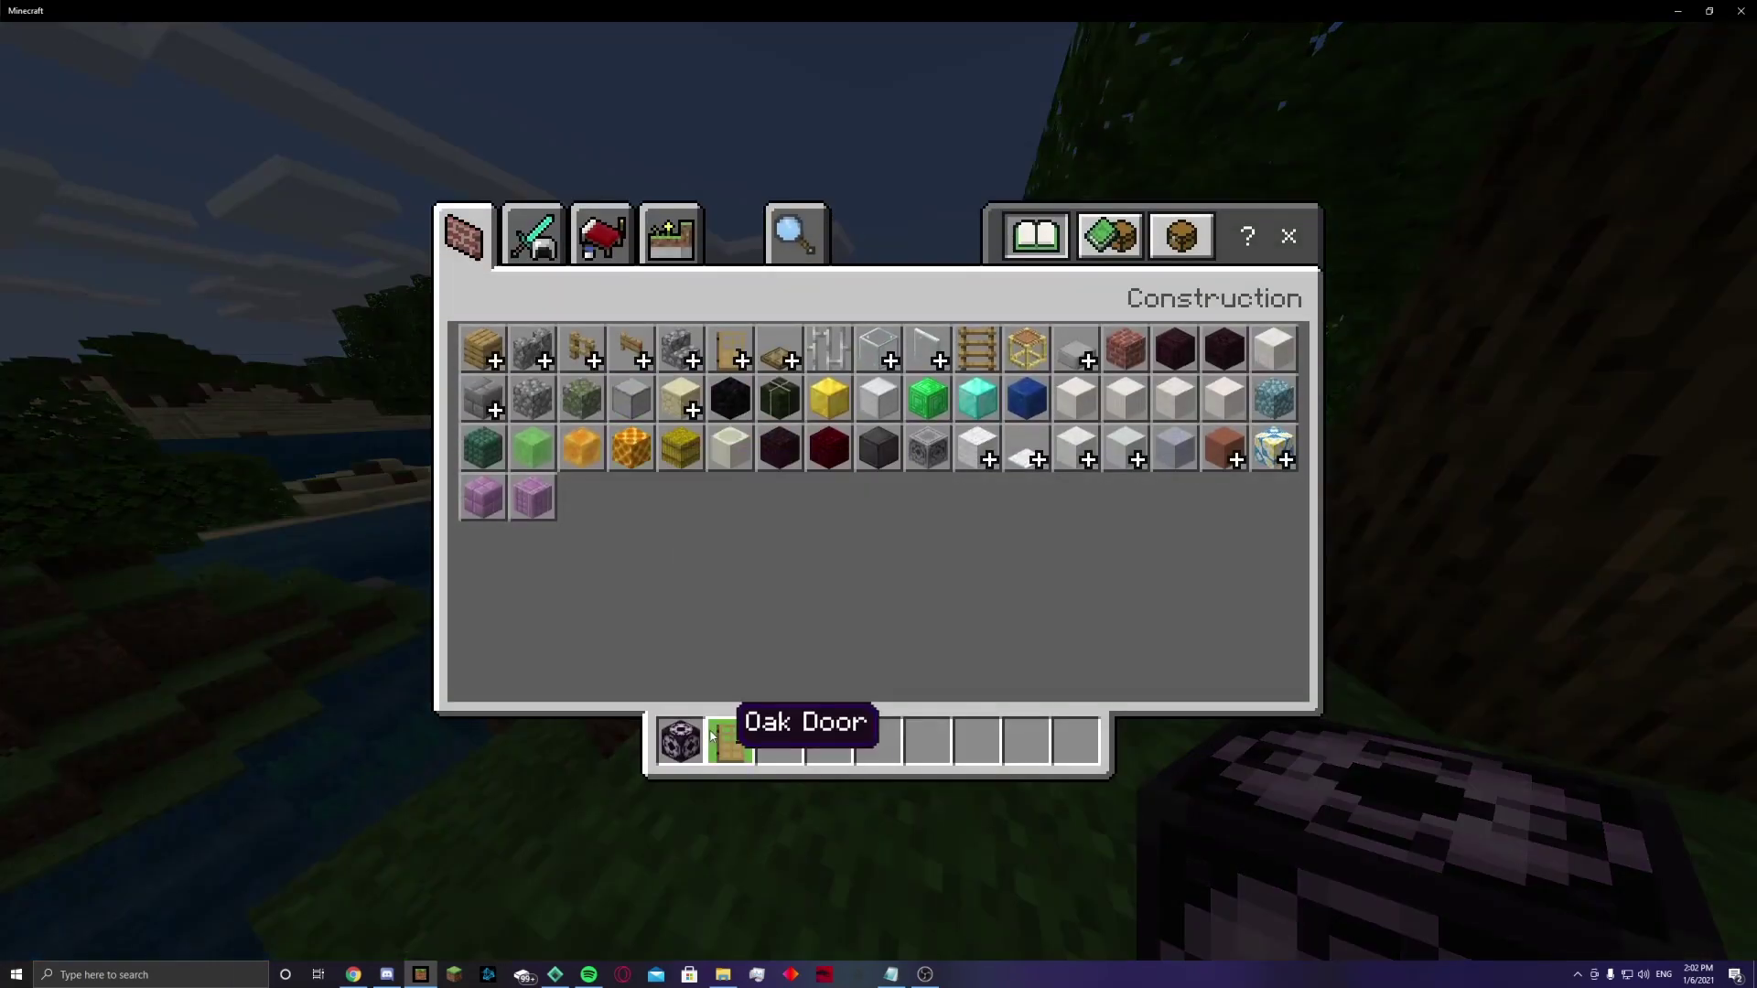
key(e)
right_click(877, 492)
right_click(877, 491)
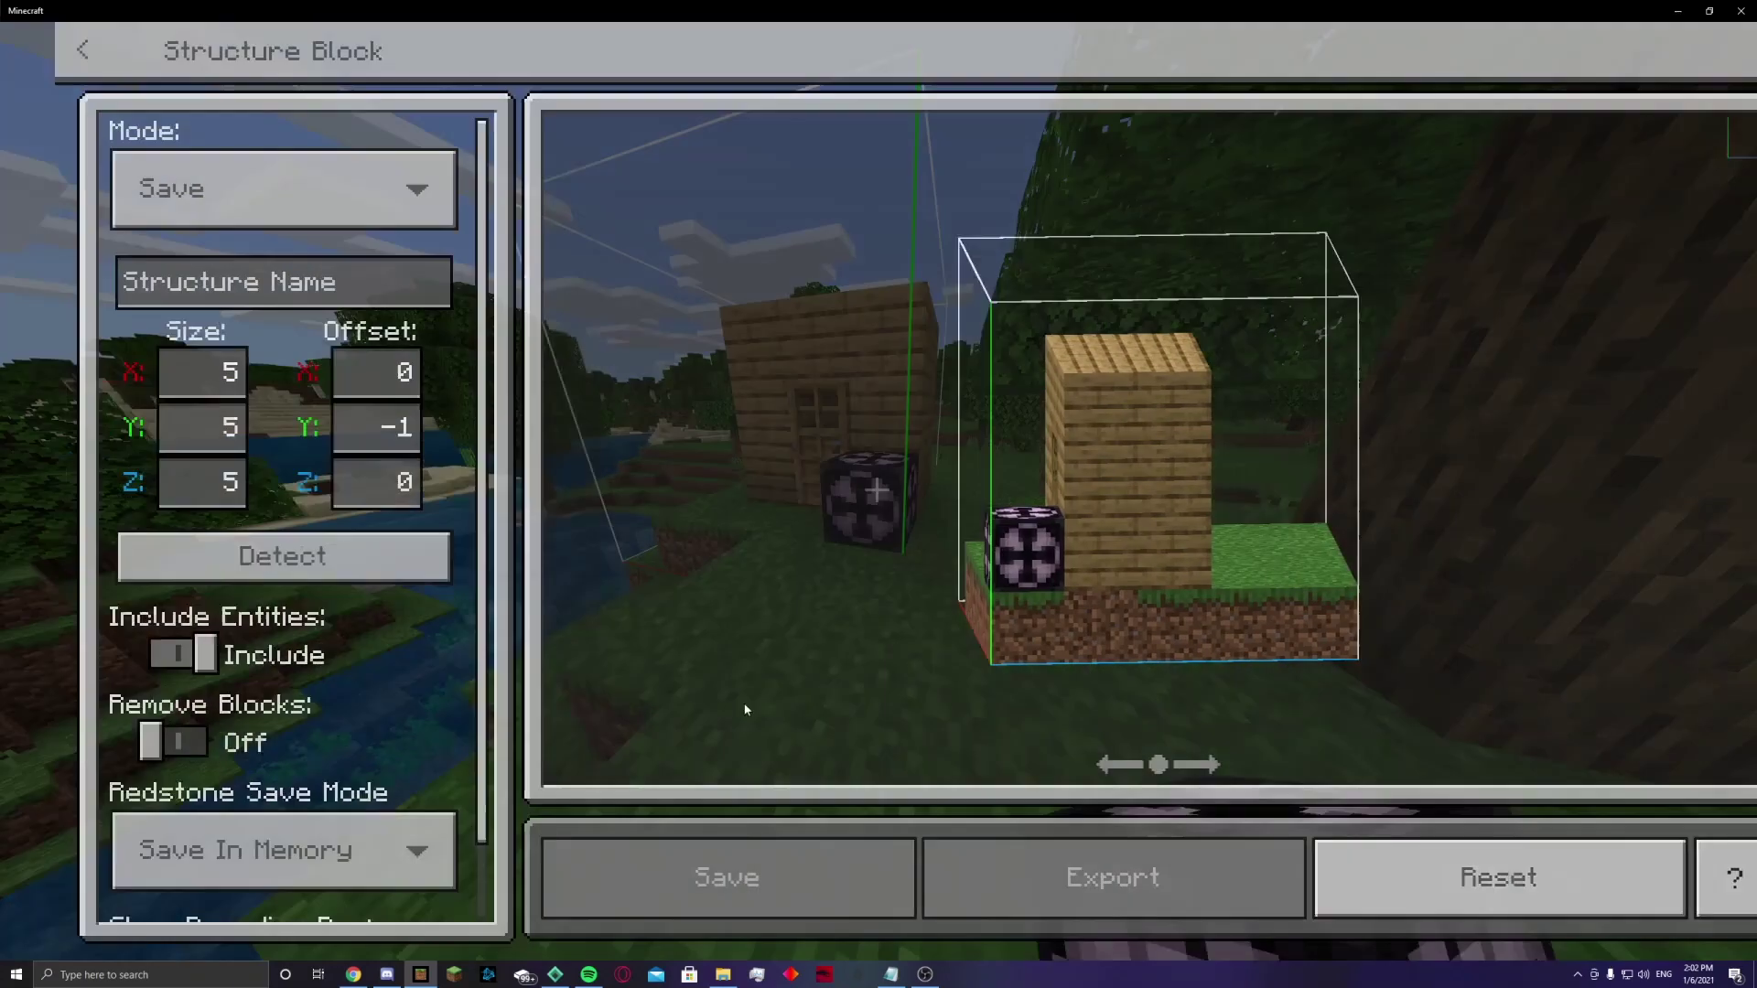
drag(1079, 485, 1041, 446)
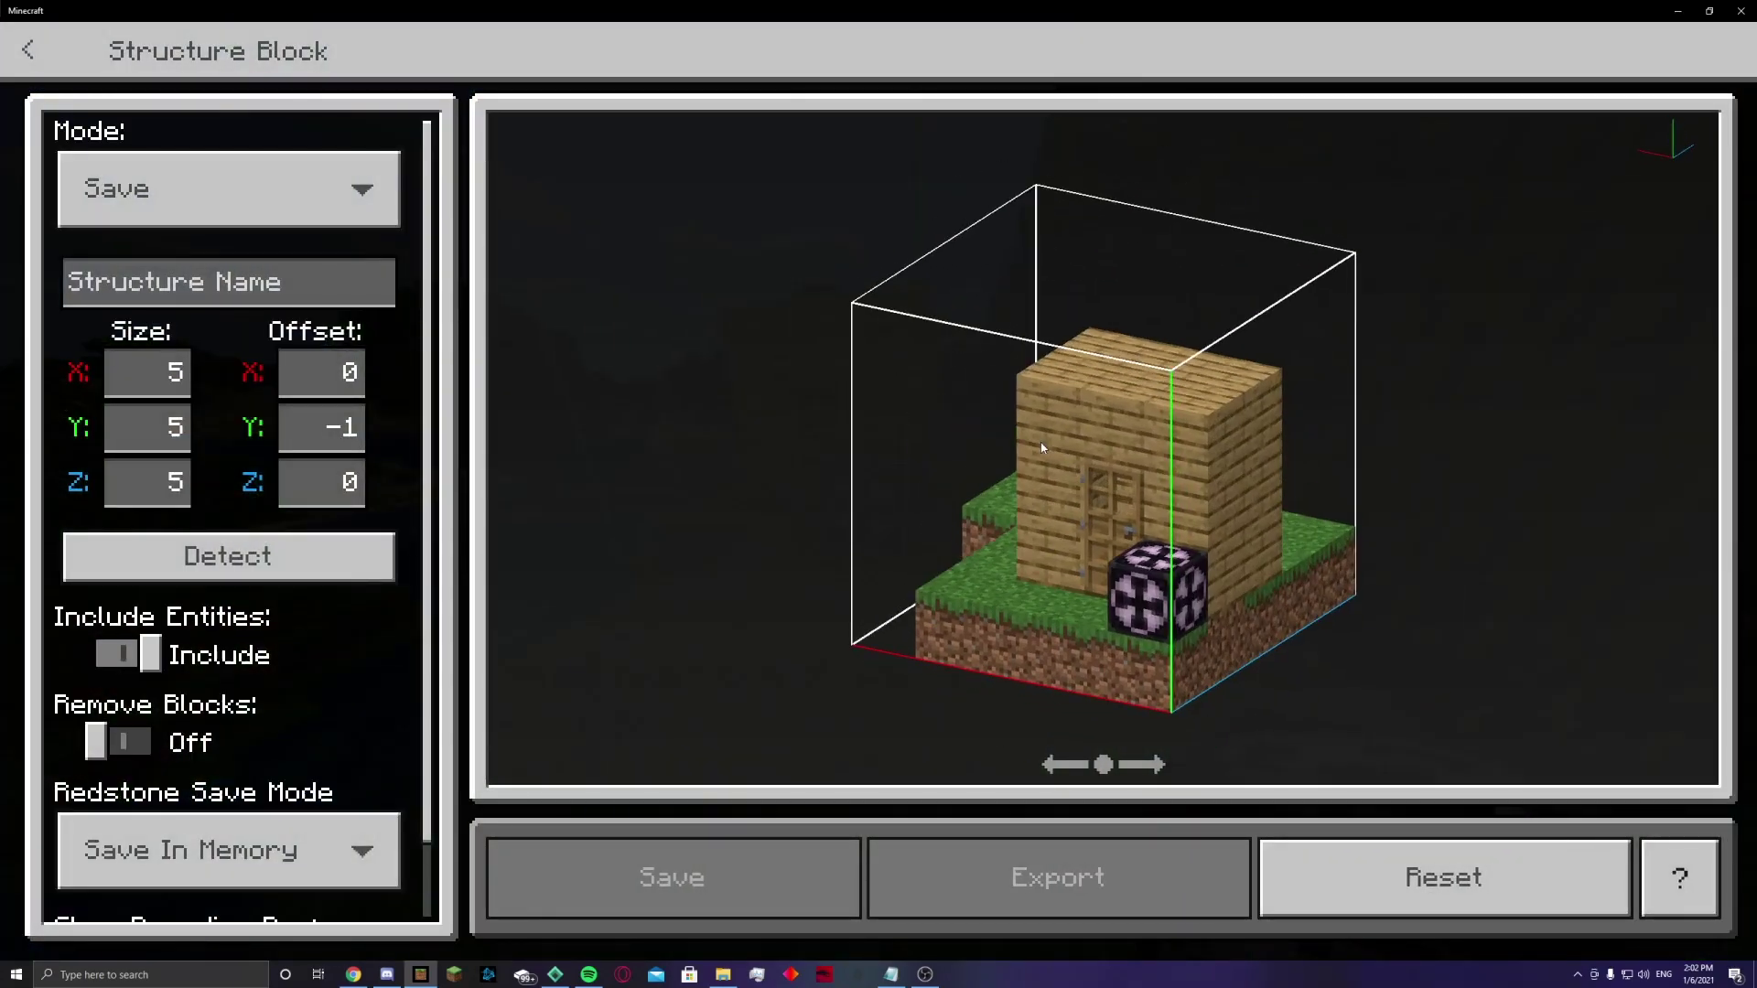
Step: Name the structure testmove and keep the structure block in Save mode
click(160, 291)
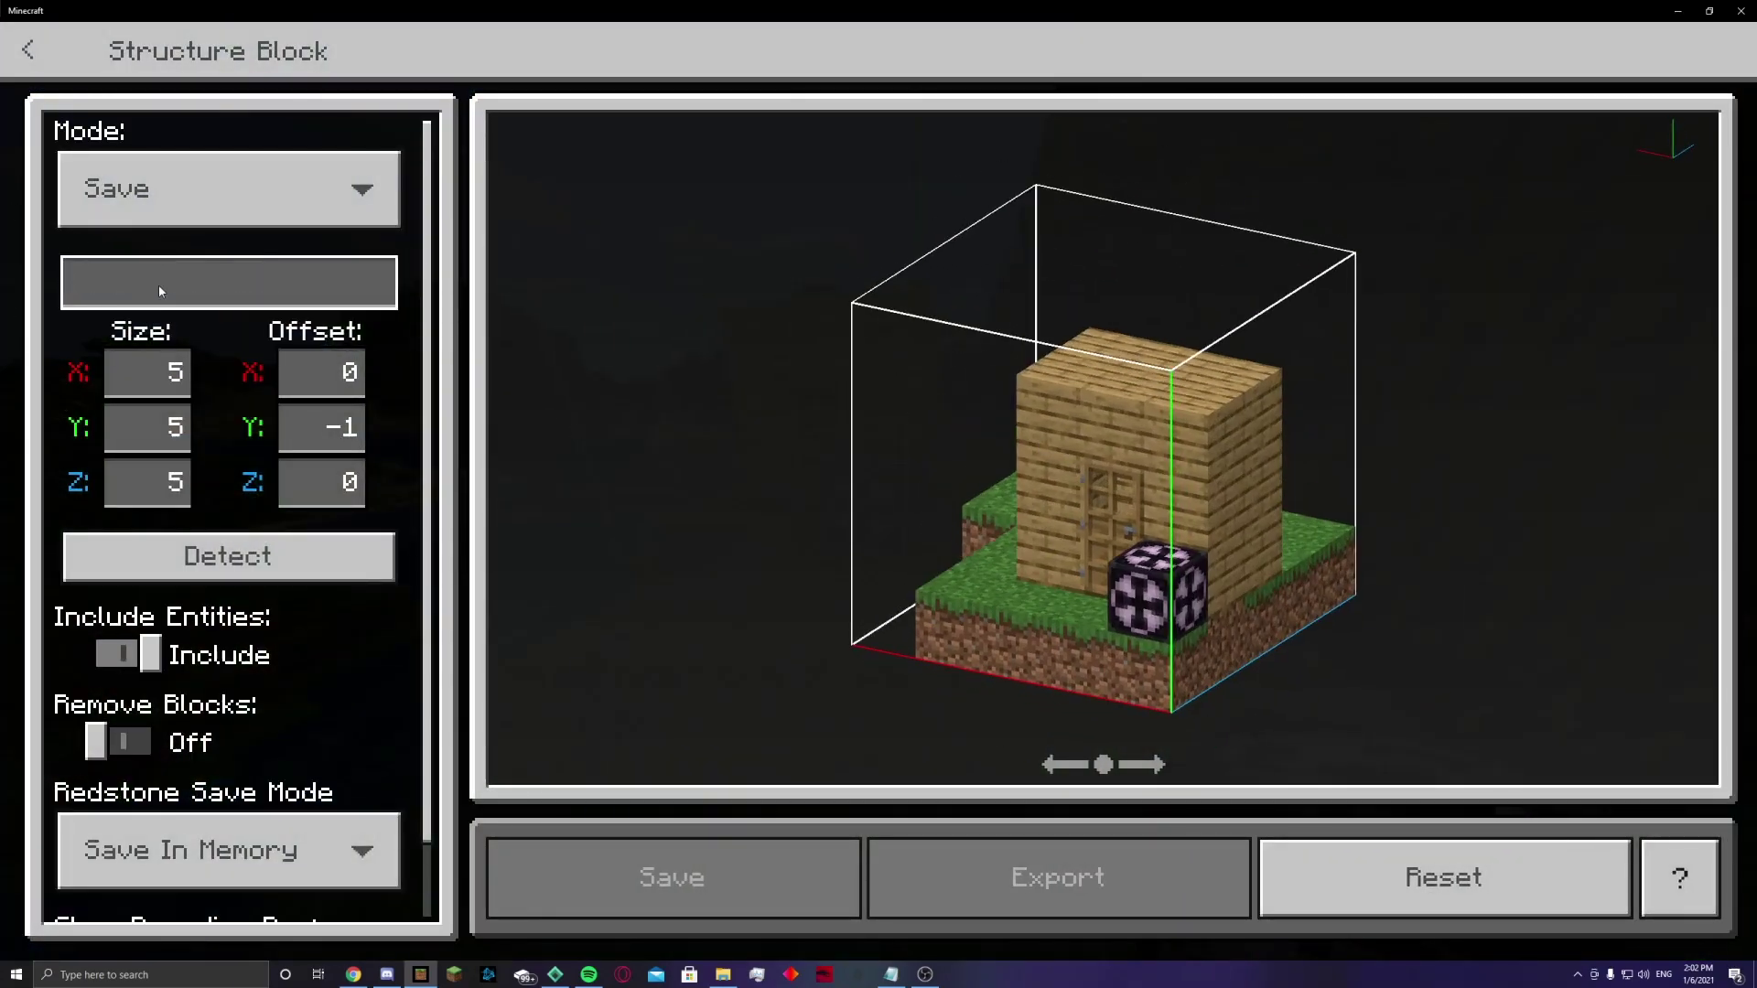
text(test)
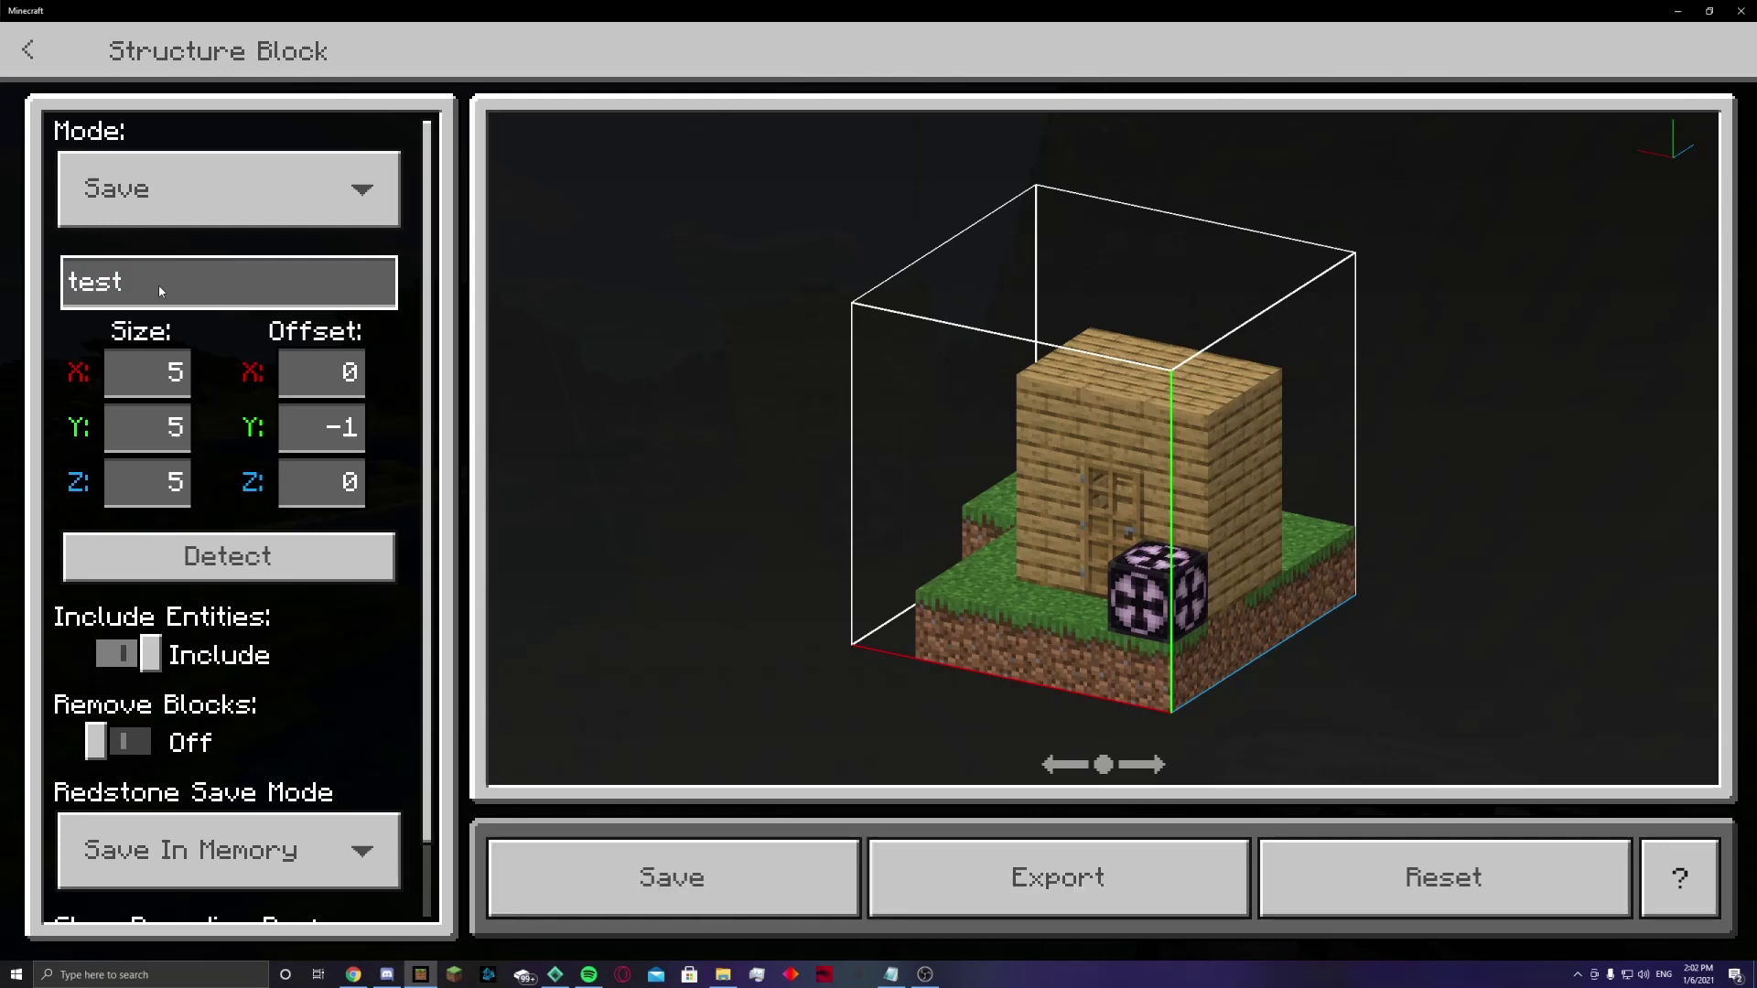
text(move)
click(523, 411)
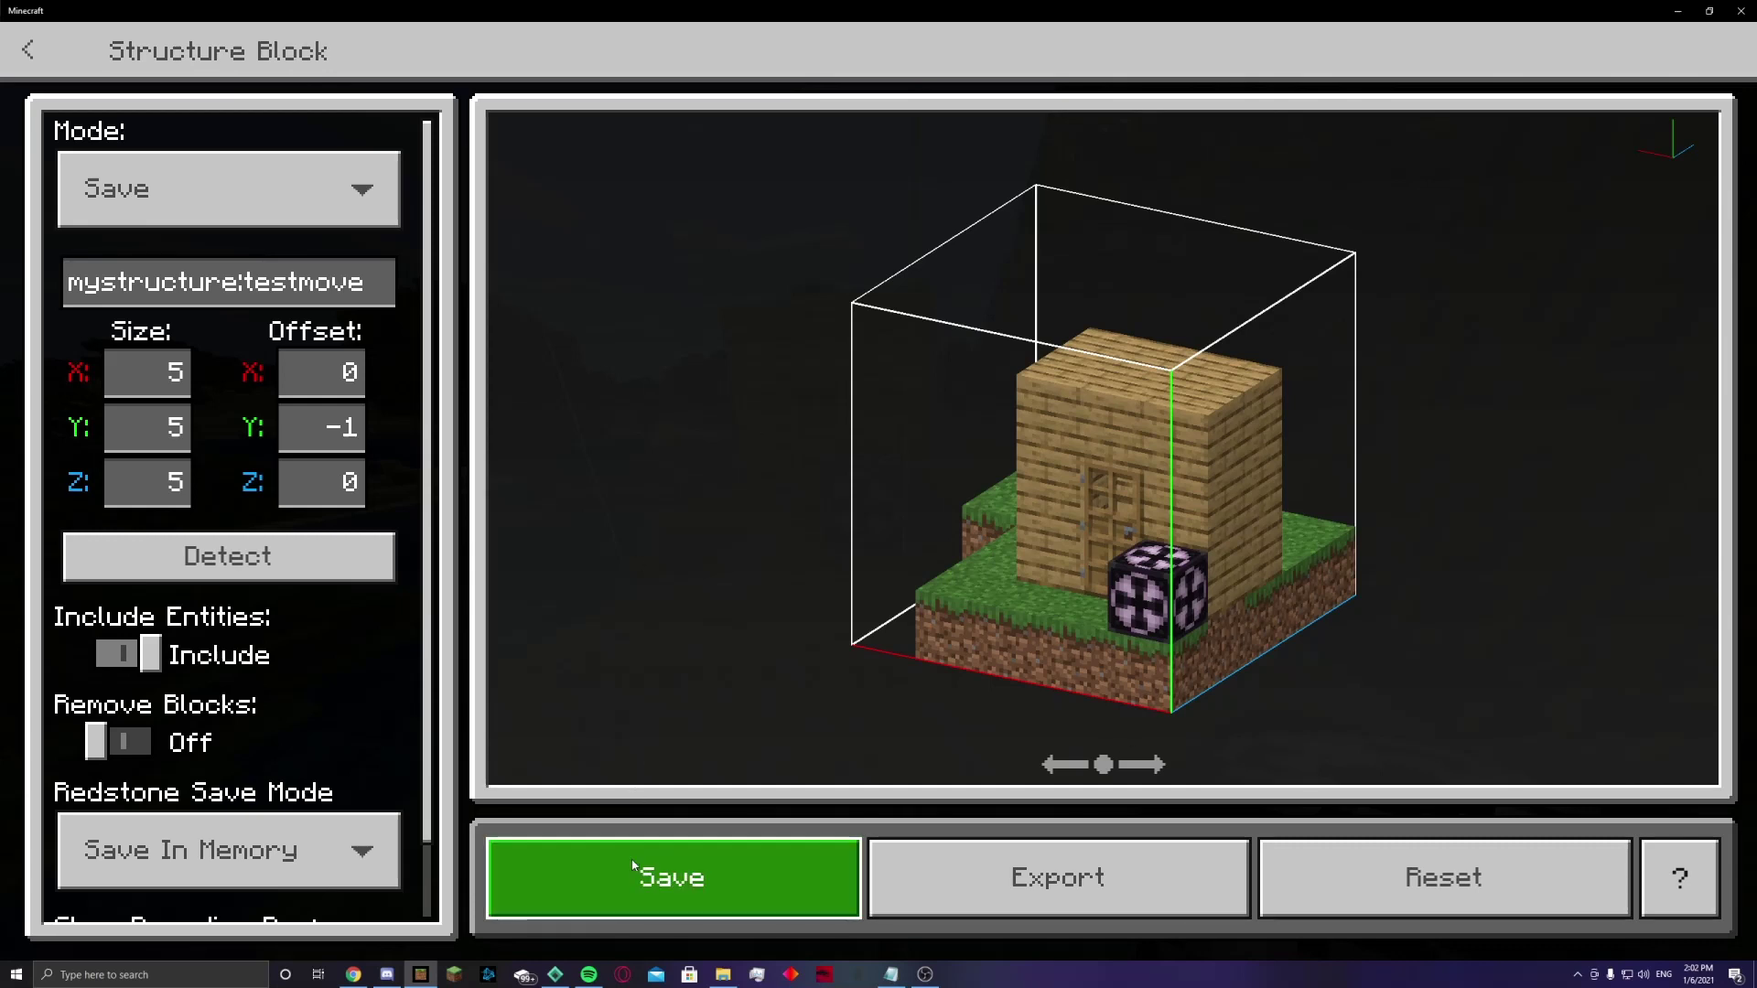
click(164, 192)
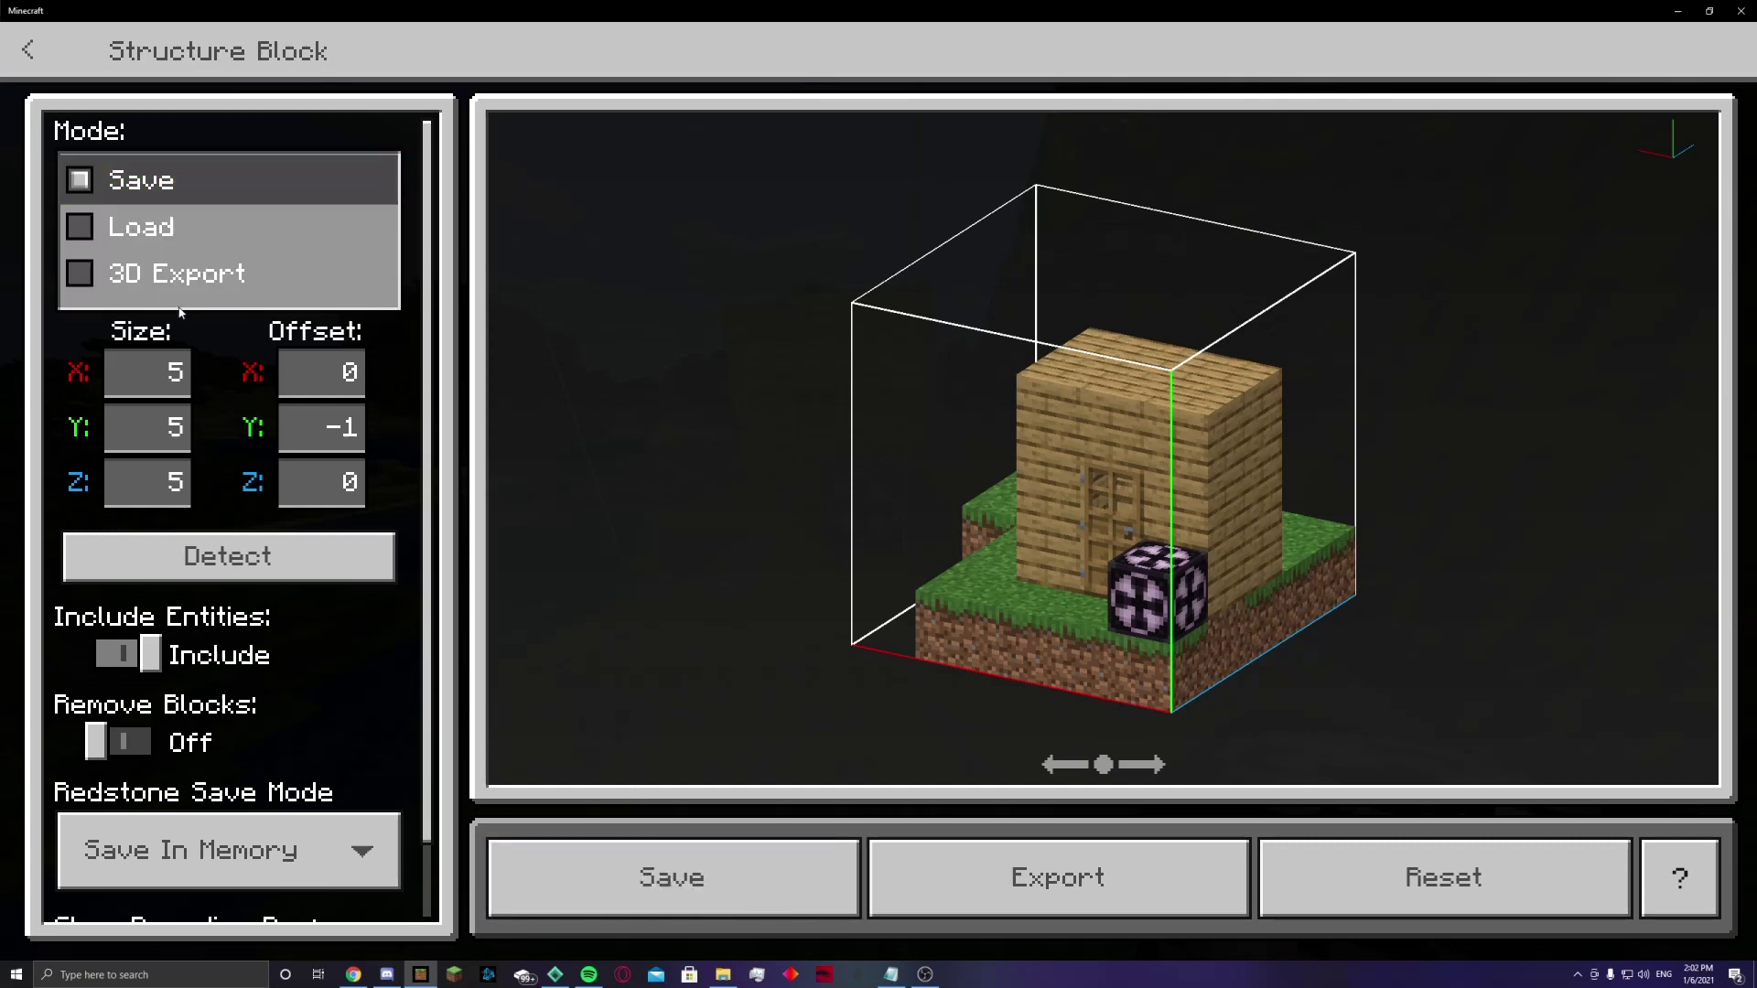
click(151, 178)
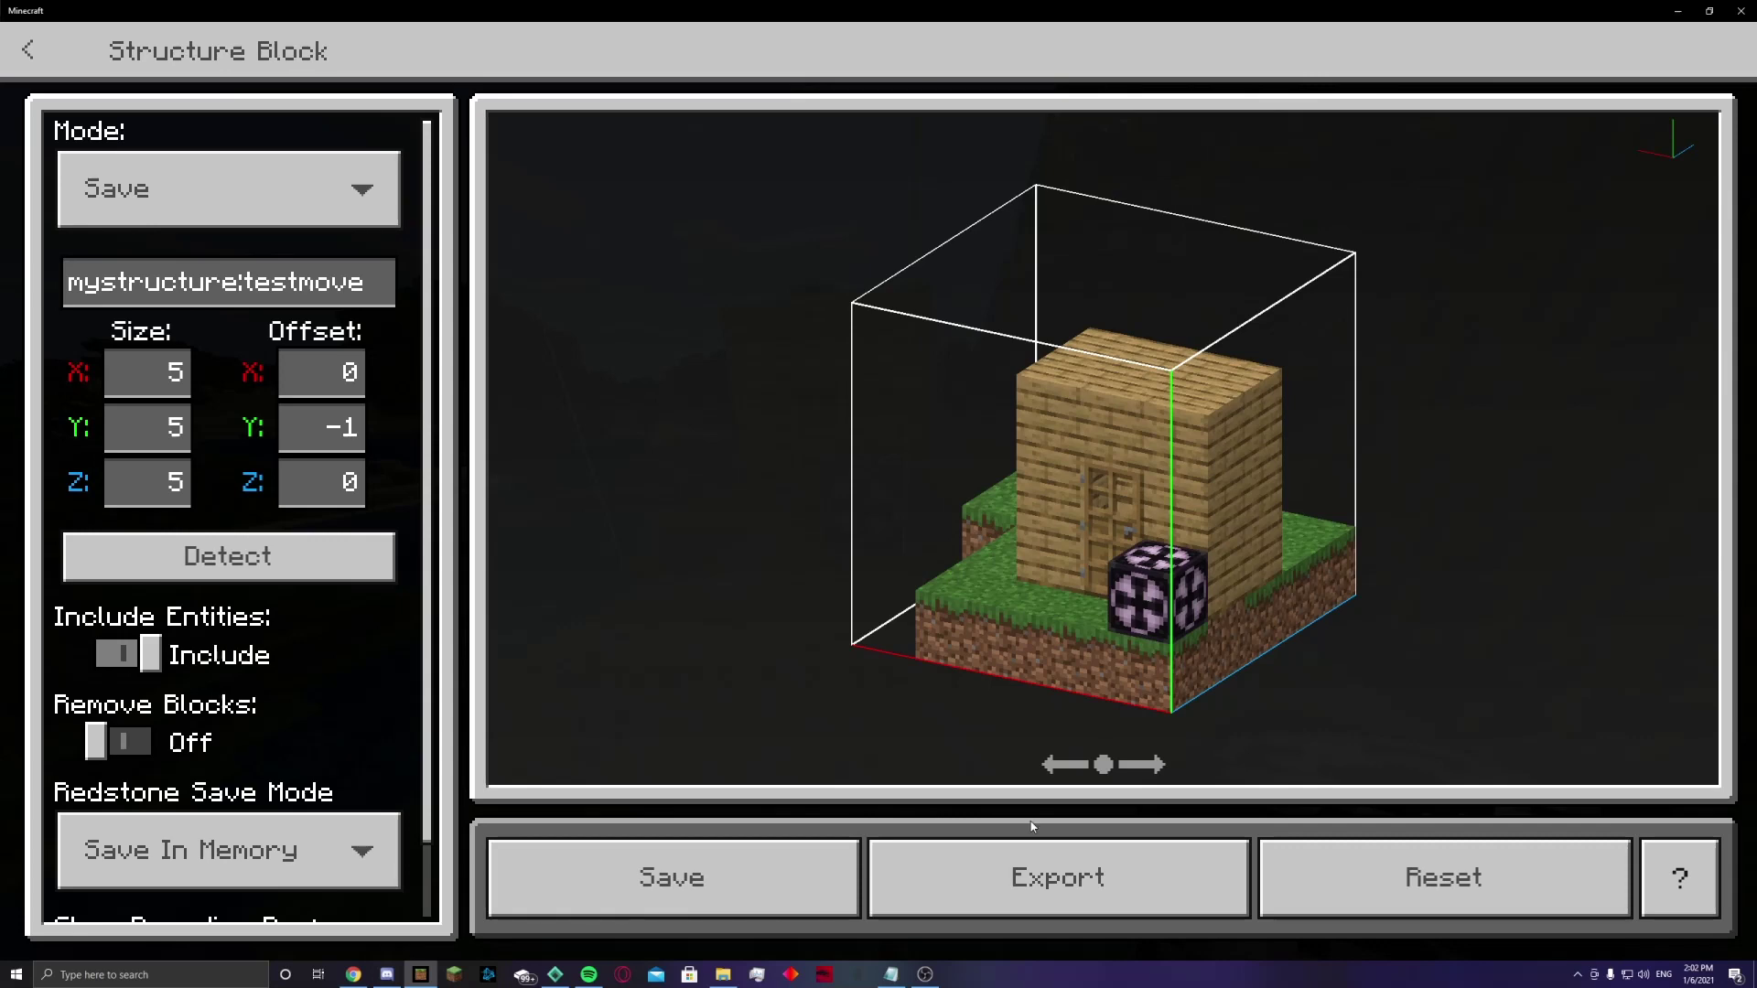
Step: Export the house structure as testmove.mcstructure to the Downloads folder and close the structure block settings
click(1021, 865)
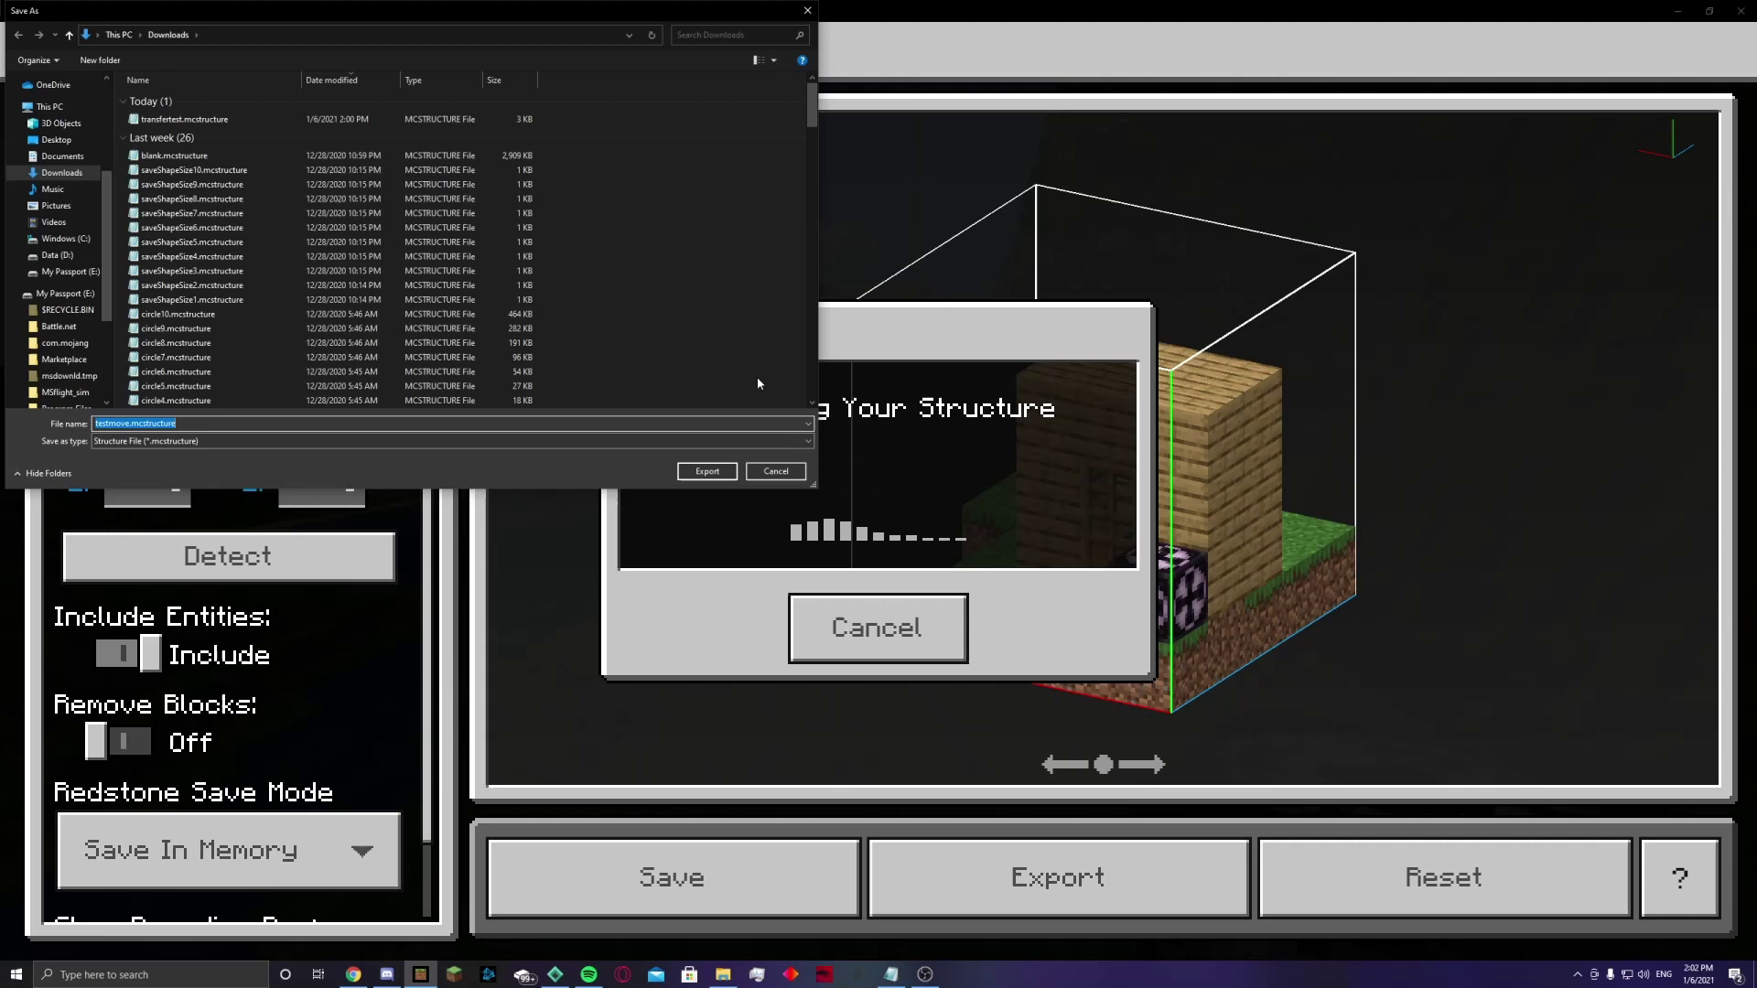
click(716, 470)
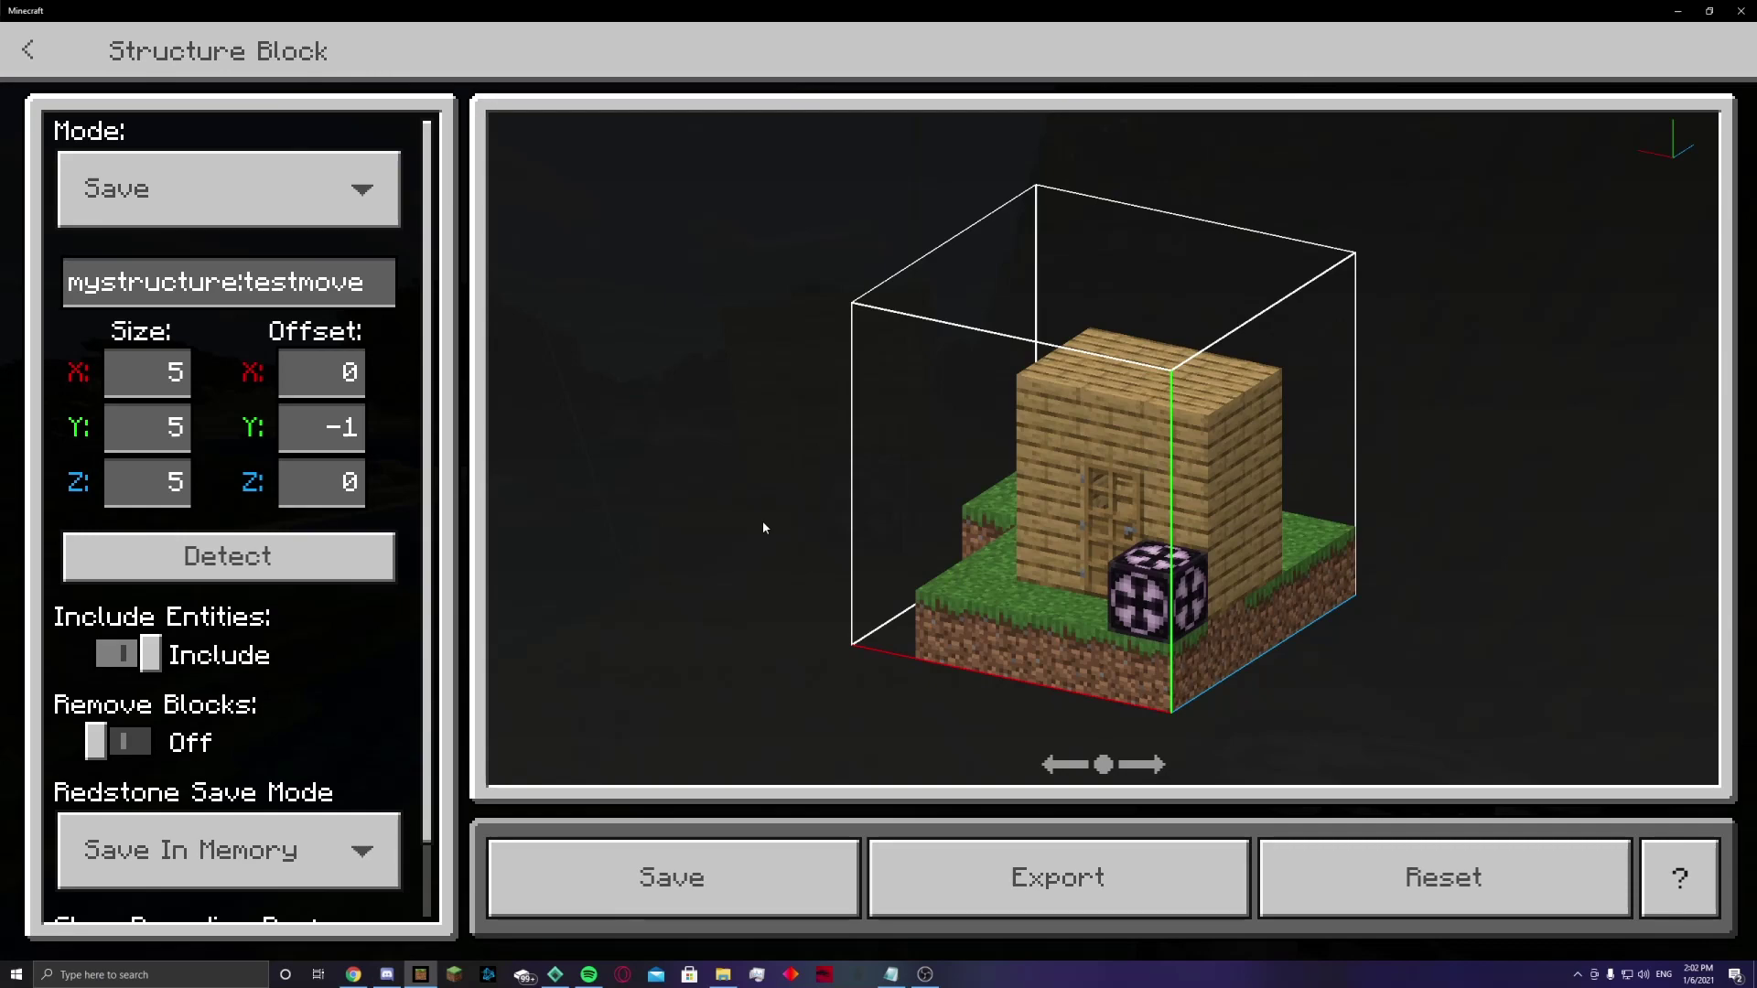
key(Escape)
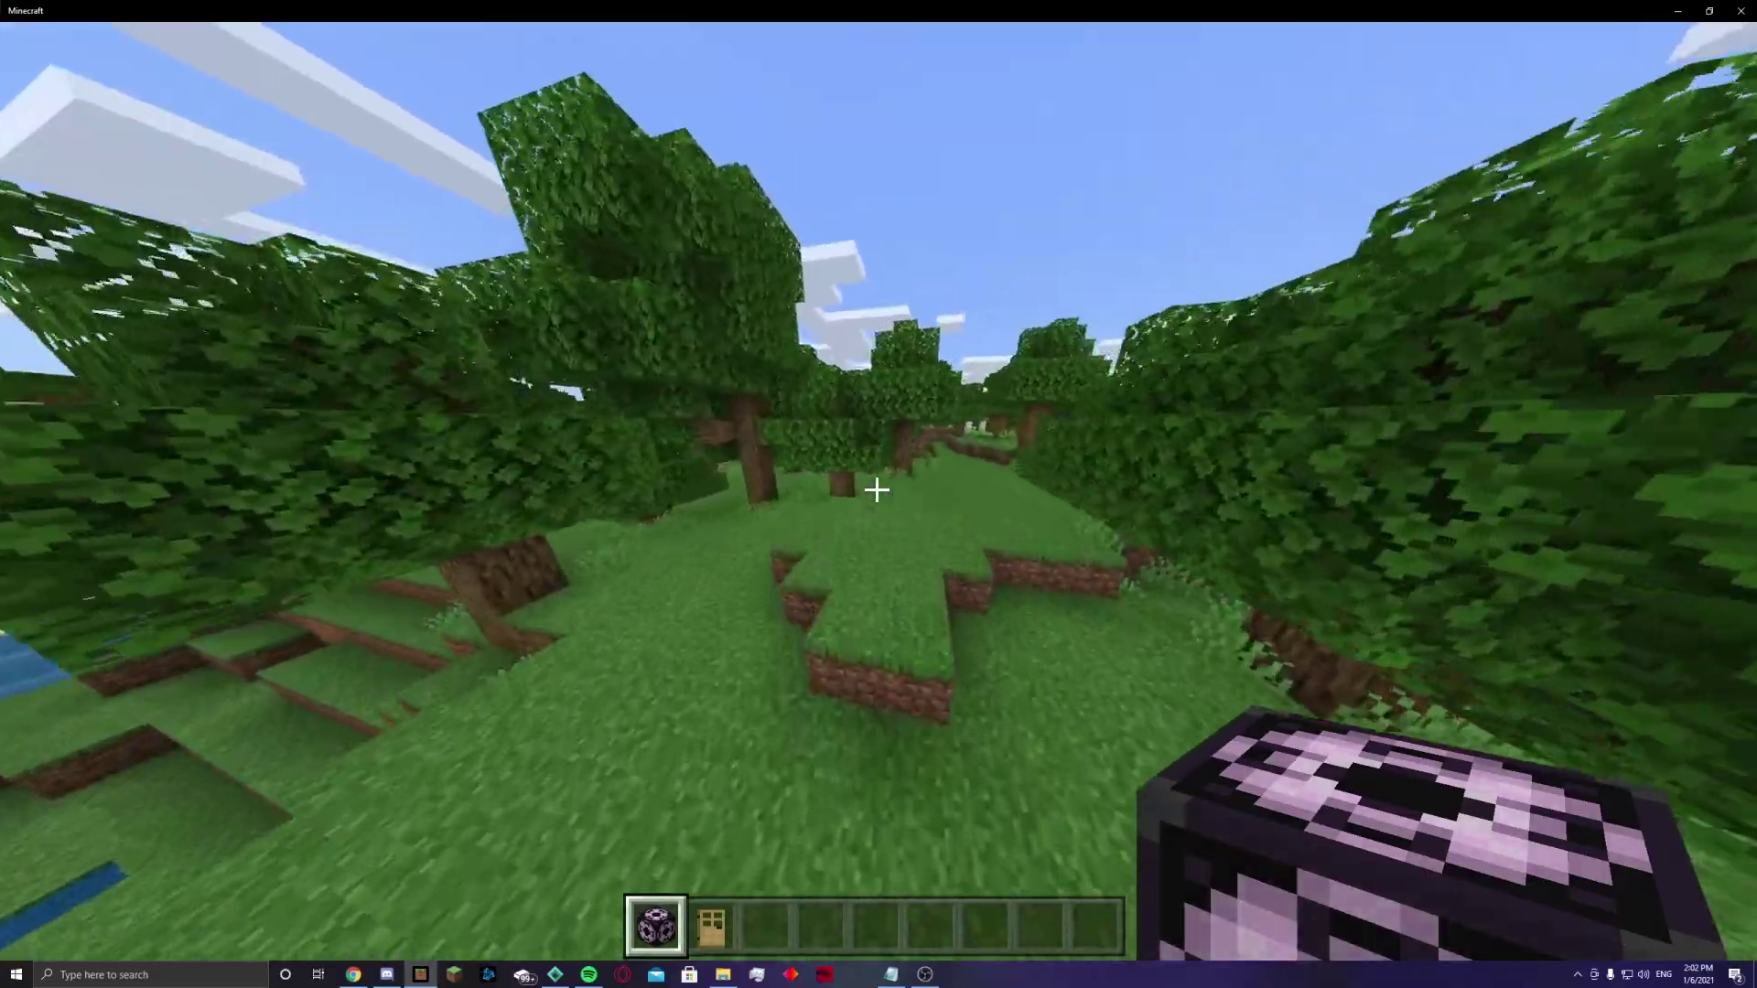
Step: Move around the house, pause the game and switch to Google Chrome
key(w)
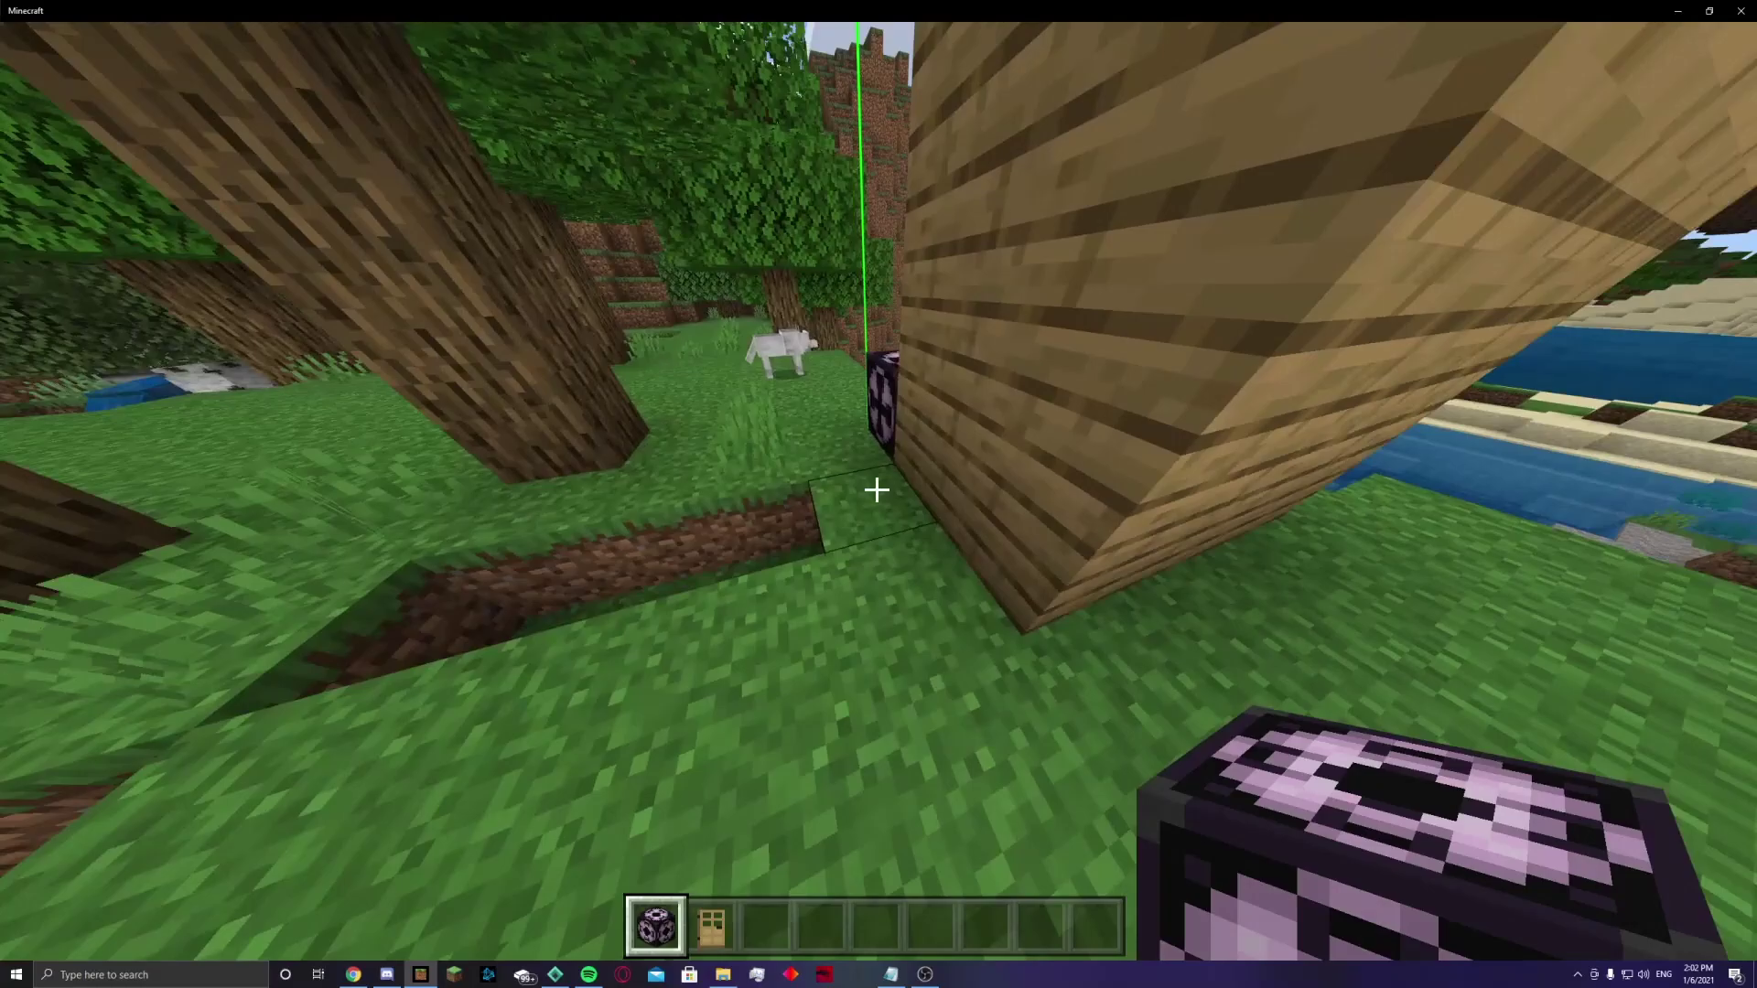
key(Escape)
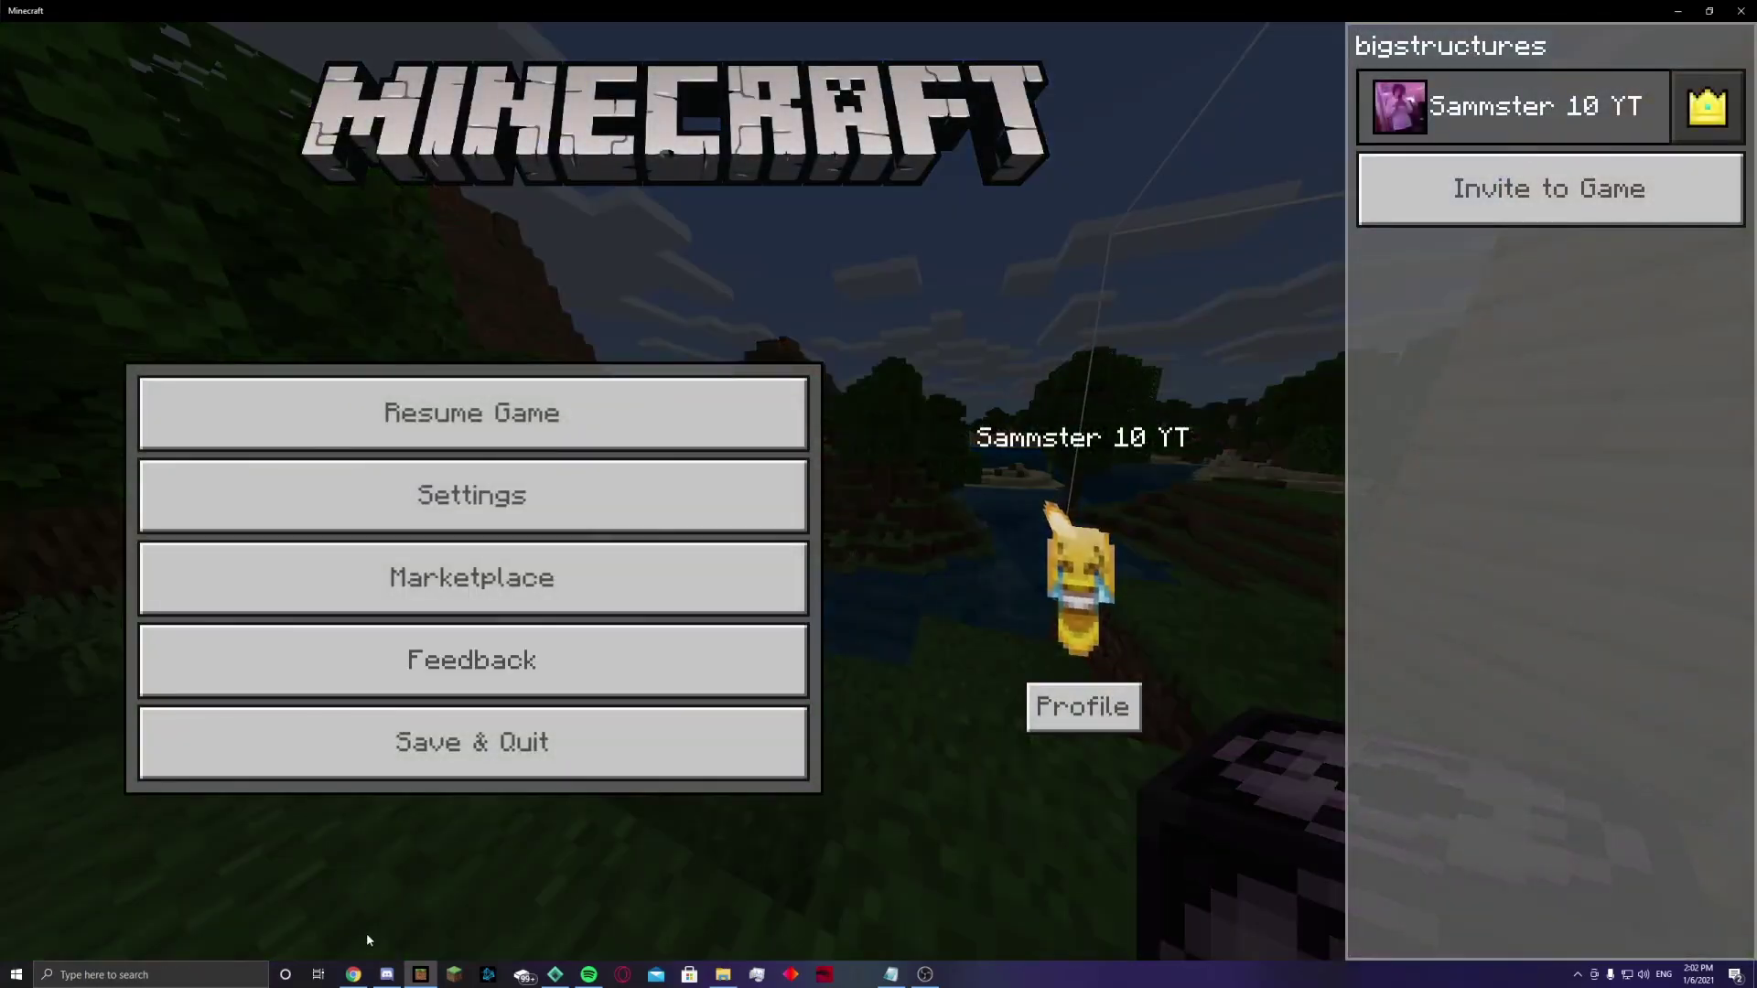
click(354, 976)
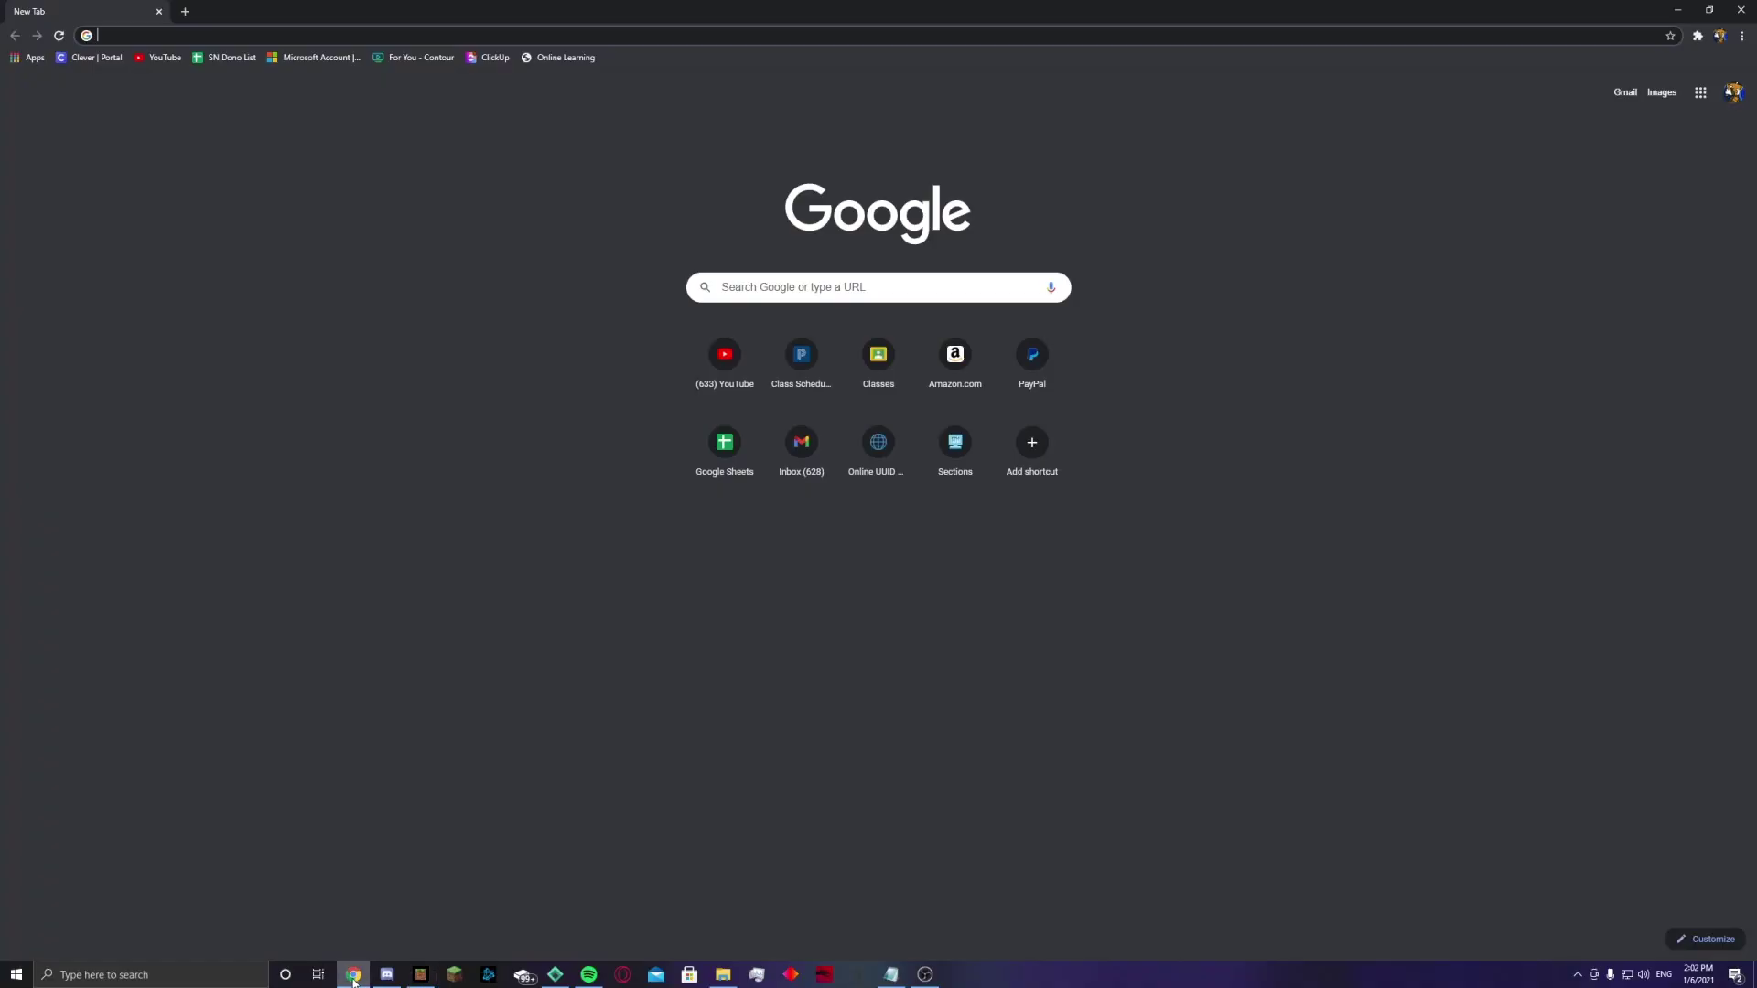
Step: Search Google for vanilla behavior pack minecraft bedrock and open the Minecraft Add-Ons page on minecraft.net
click(479, 40)
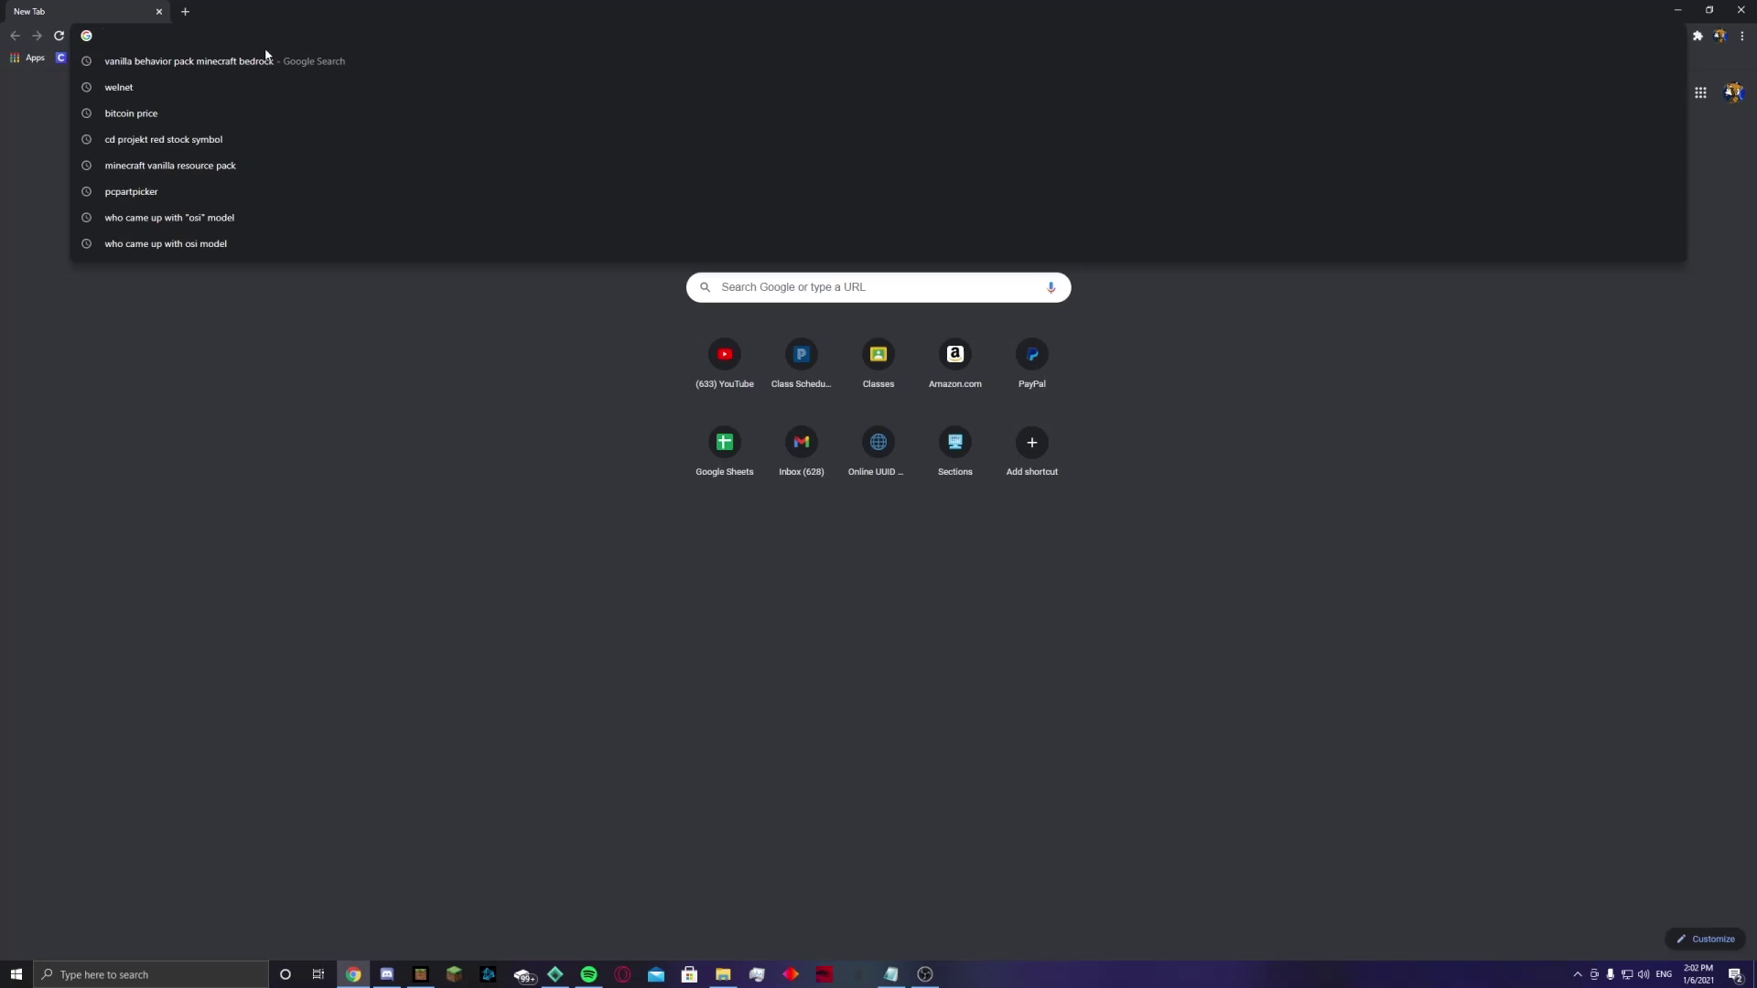
click(242, 62)
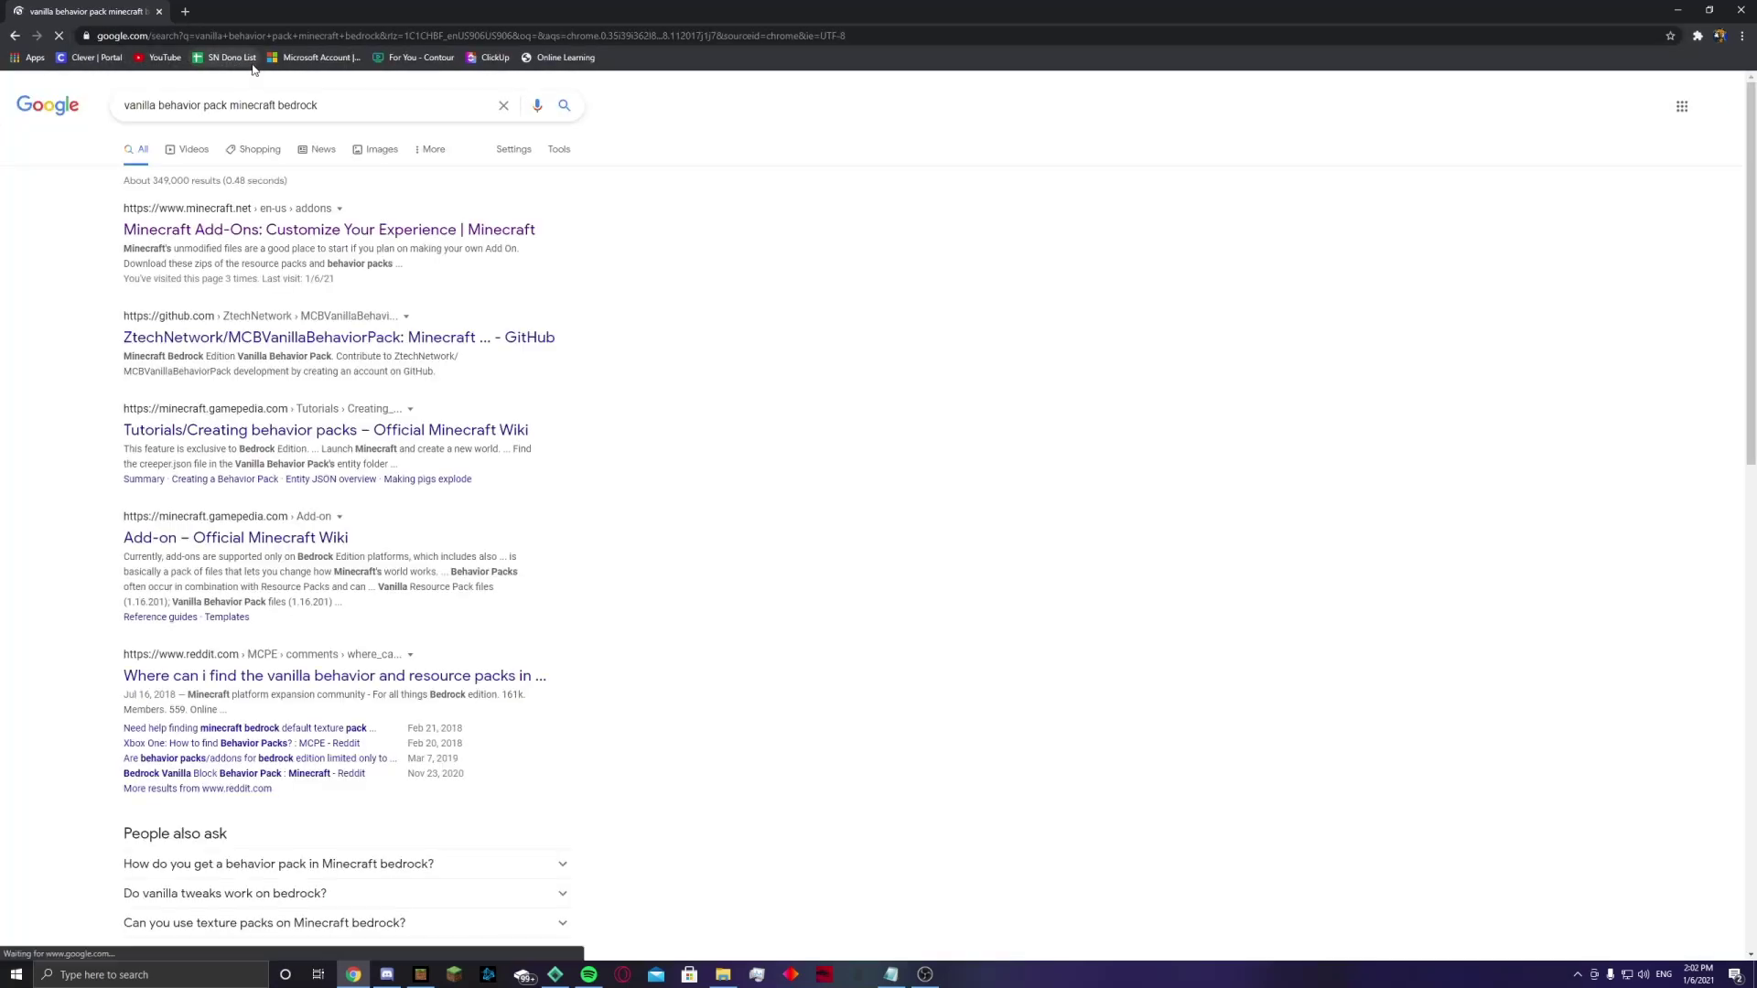
click(195, 232)
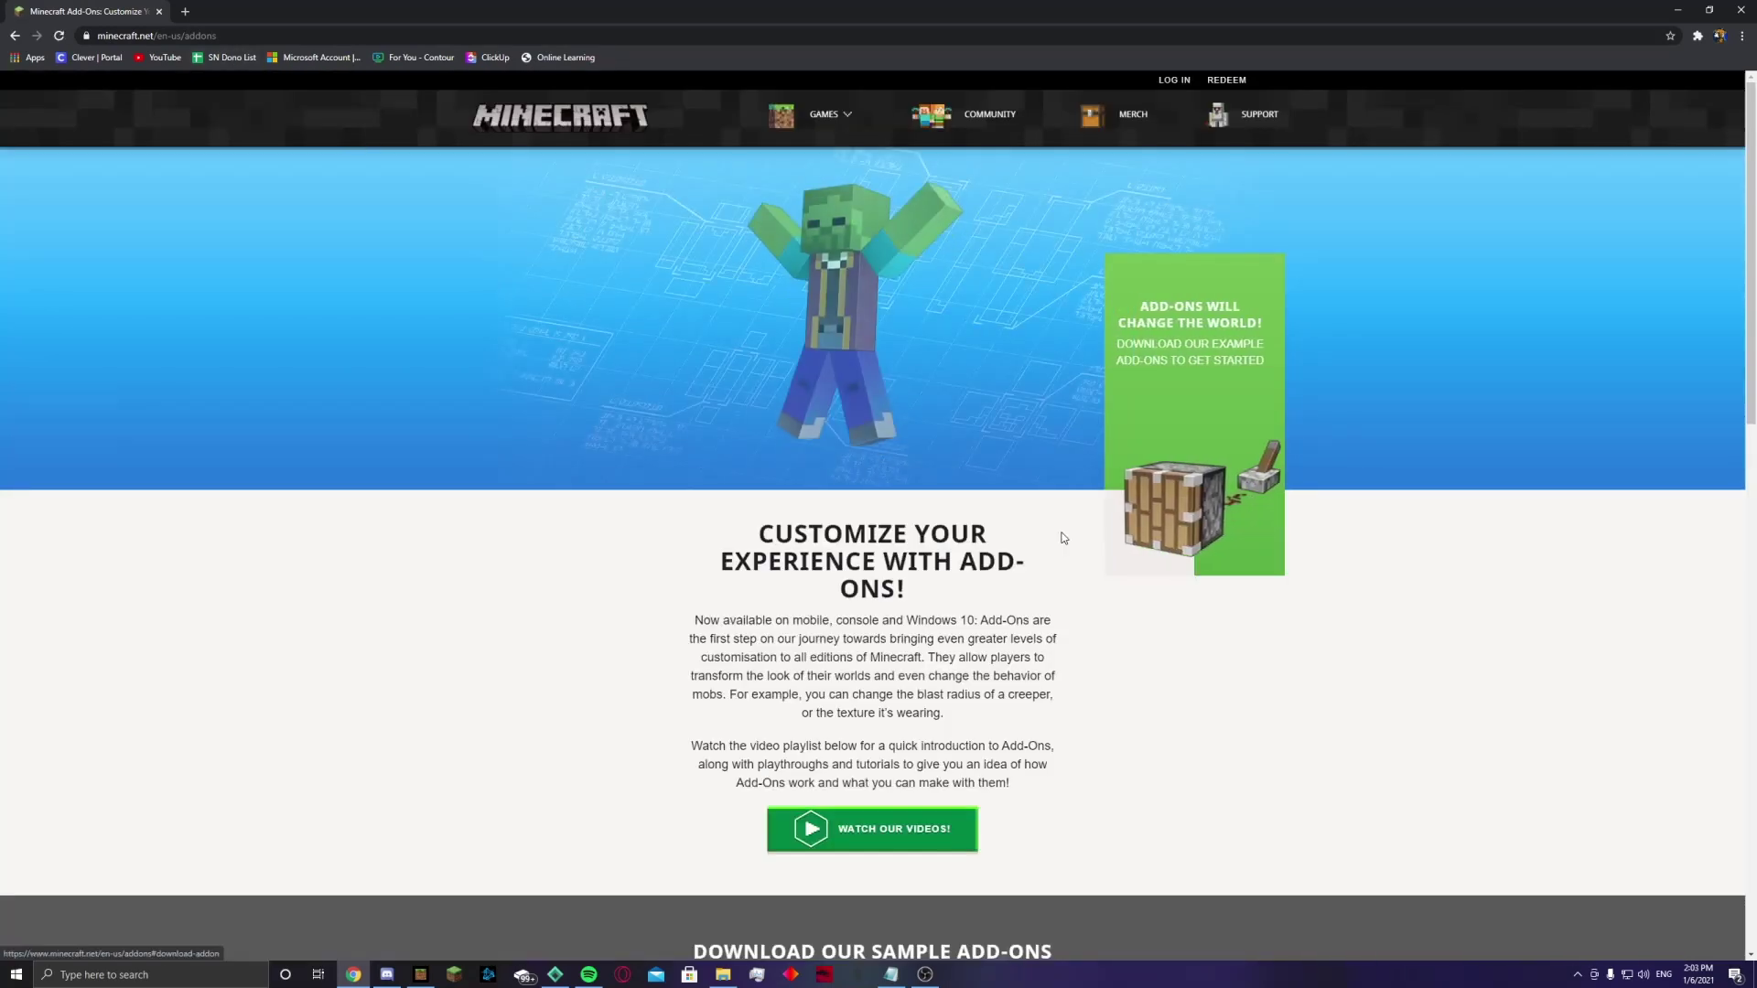
Step: Download the unmodified behavior packs zip from the Add-Ons page and dismiss the download notice
scroll(1063, 538, down, 15)
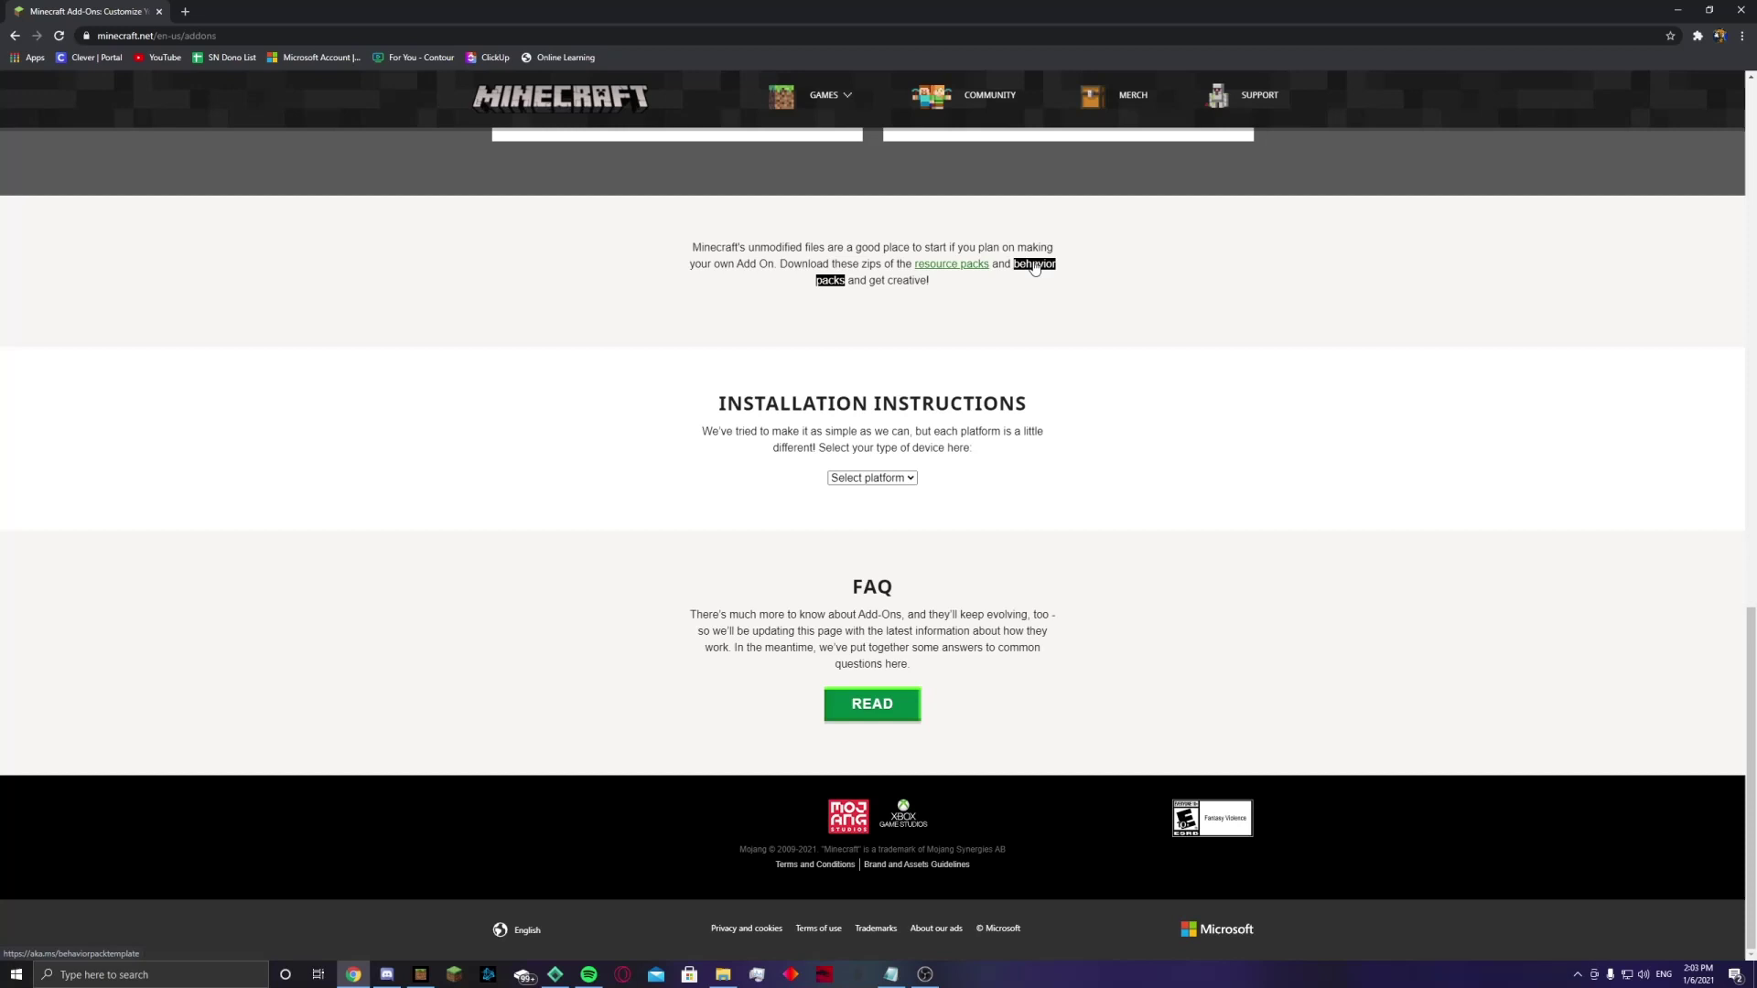
click(1034, 267)
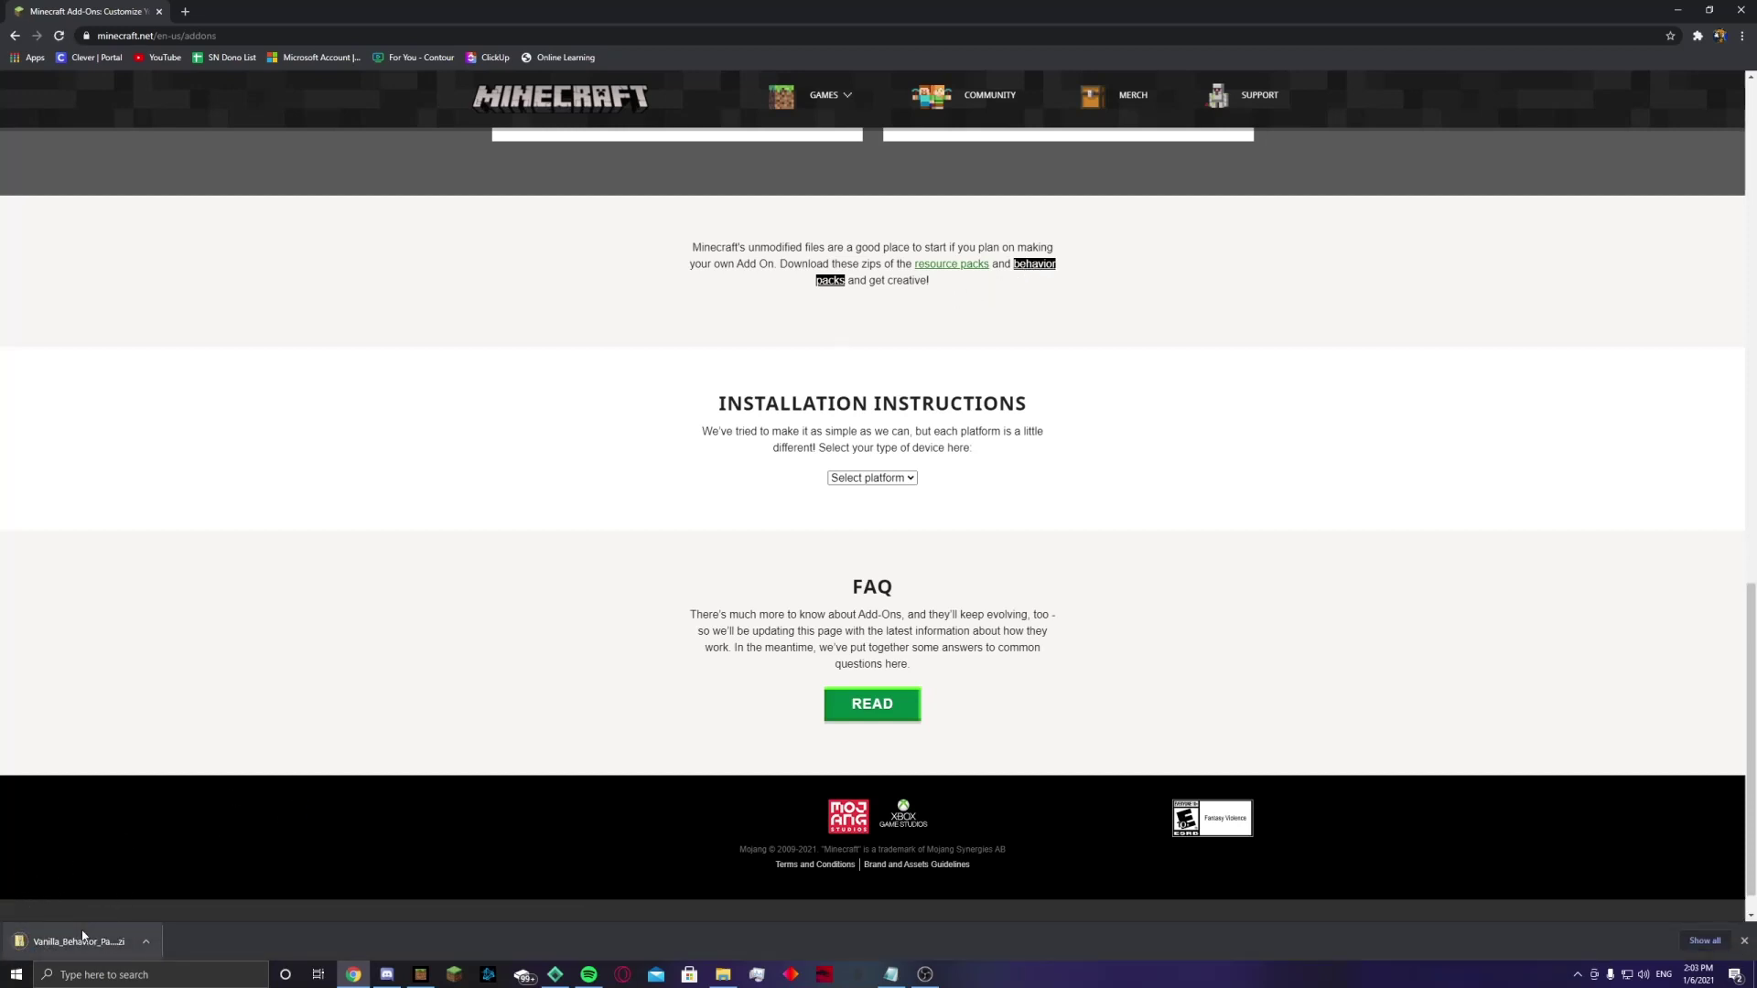
click(1745, 942)
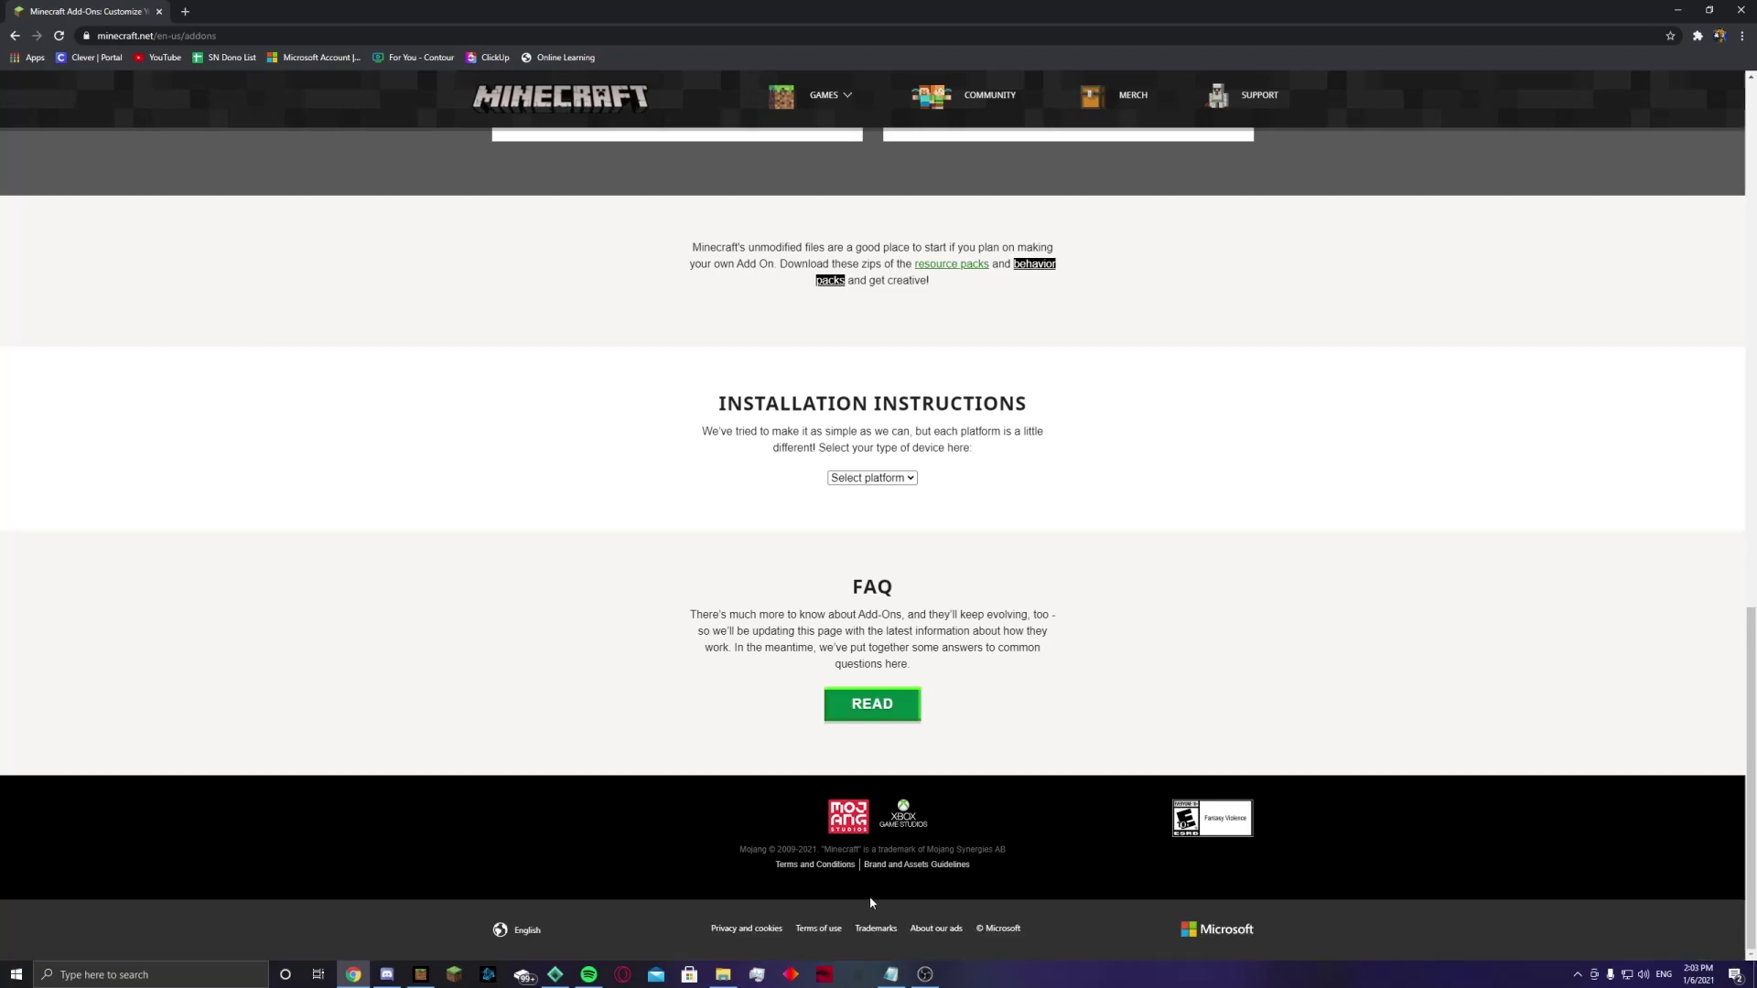
Step: Switch to File Explorer, copy manifest.json from Vanilla_Behavior_Pack_1.16.200.zip and return to the Downloads folder
click(724, 975)
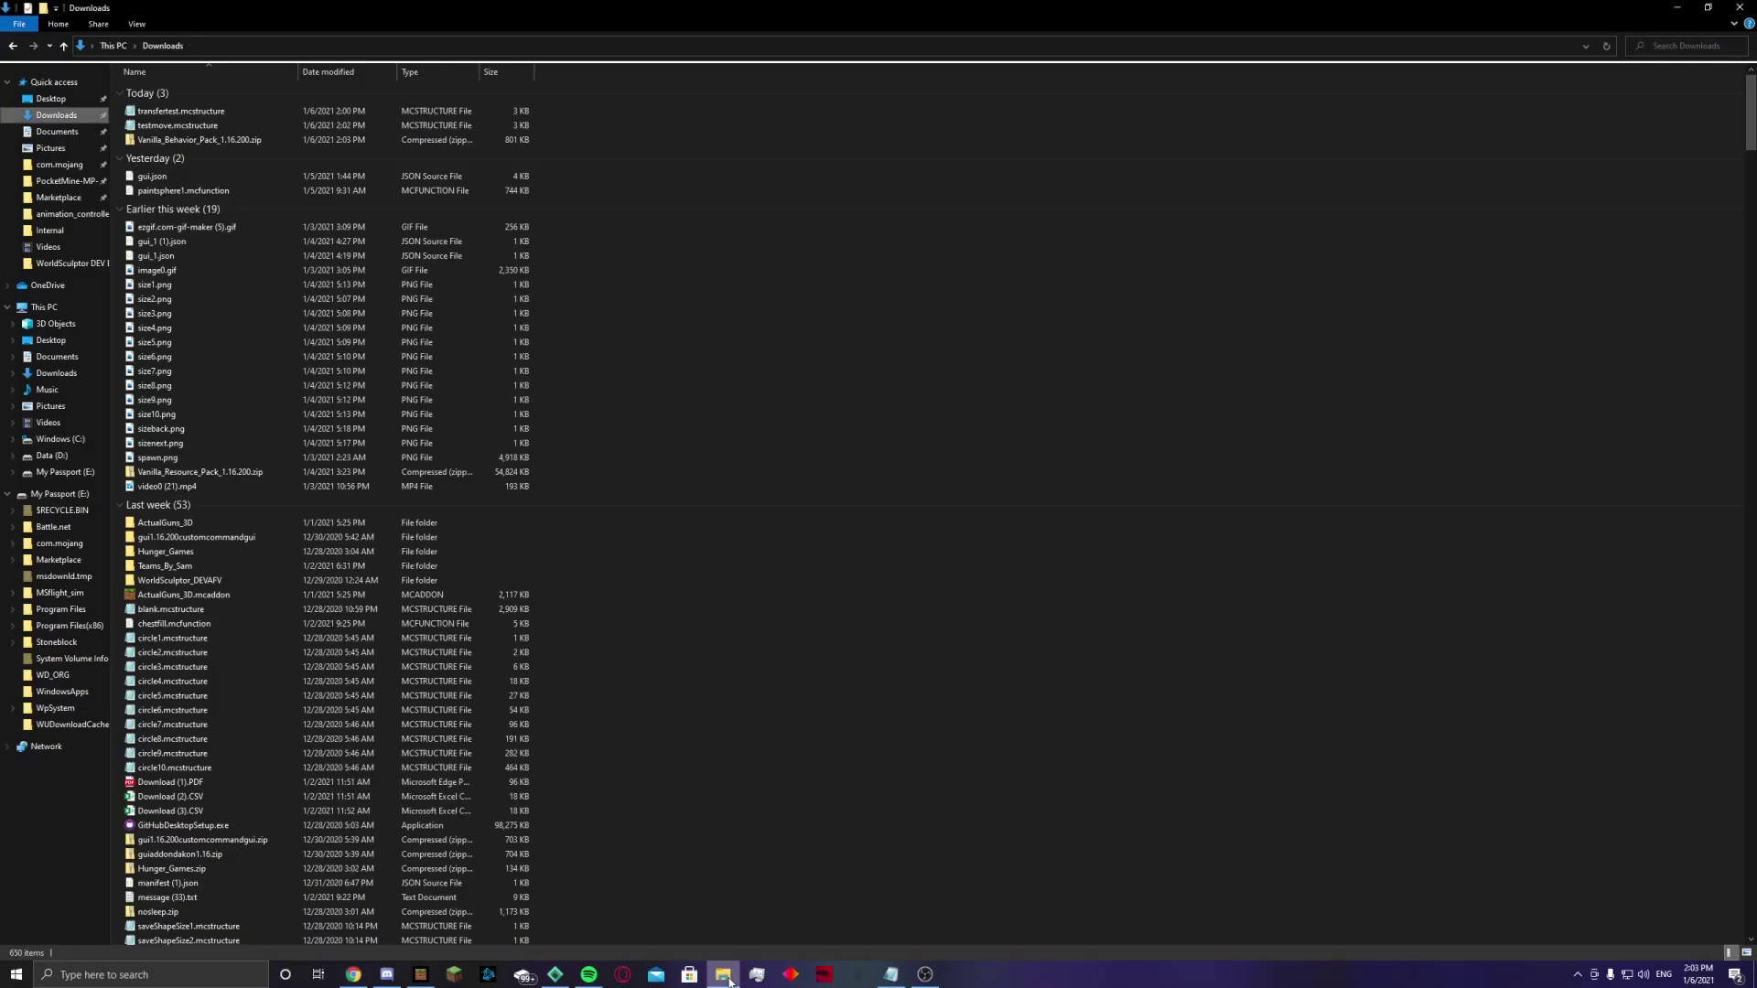
click(245, 141)
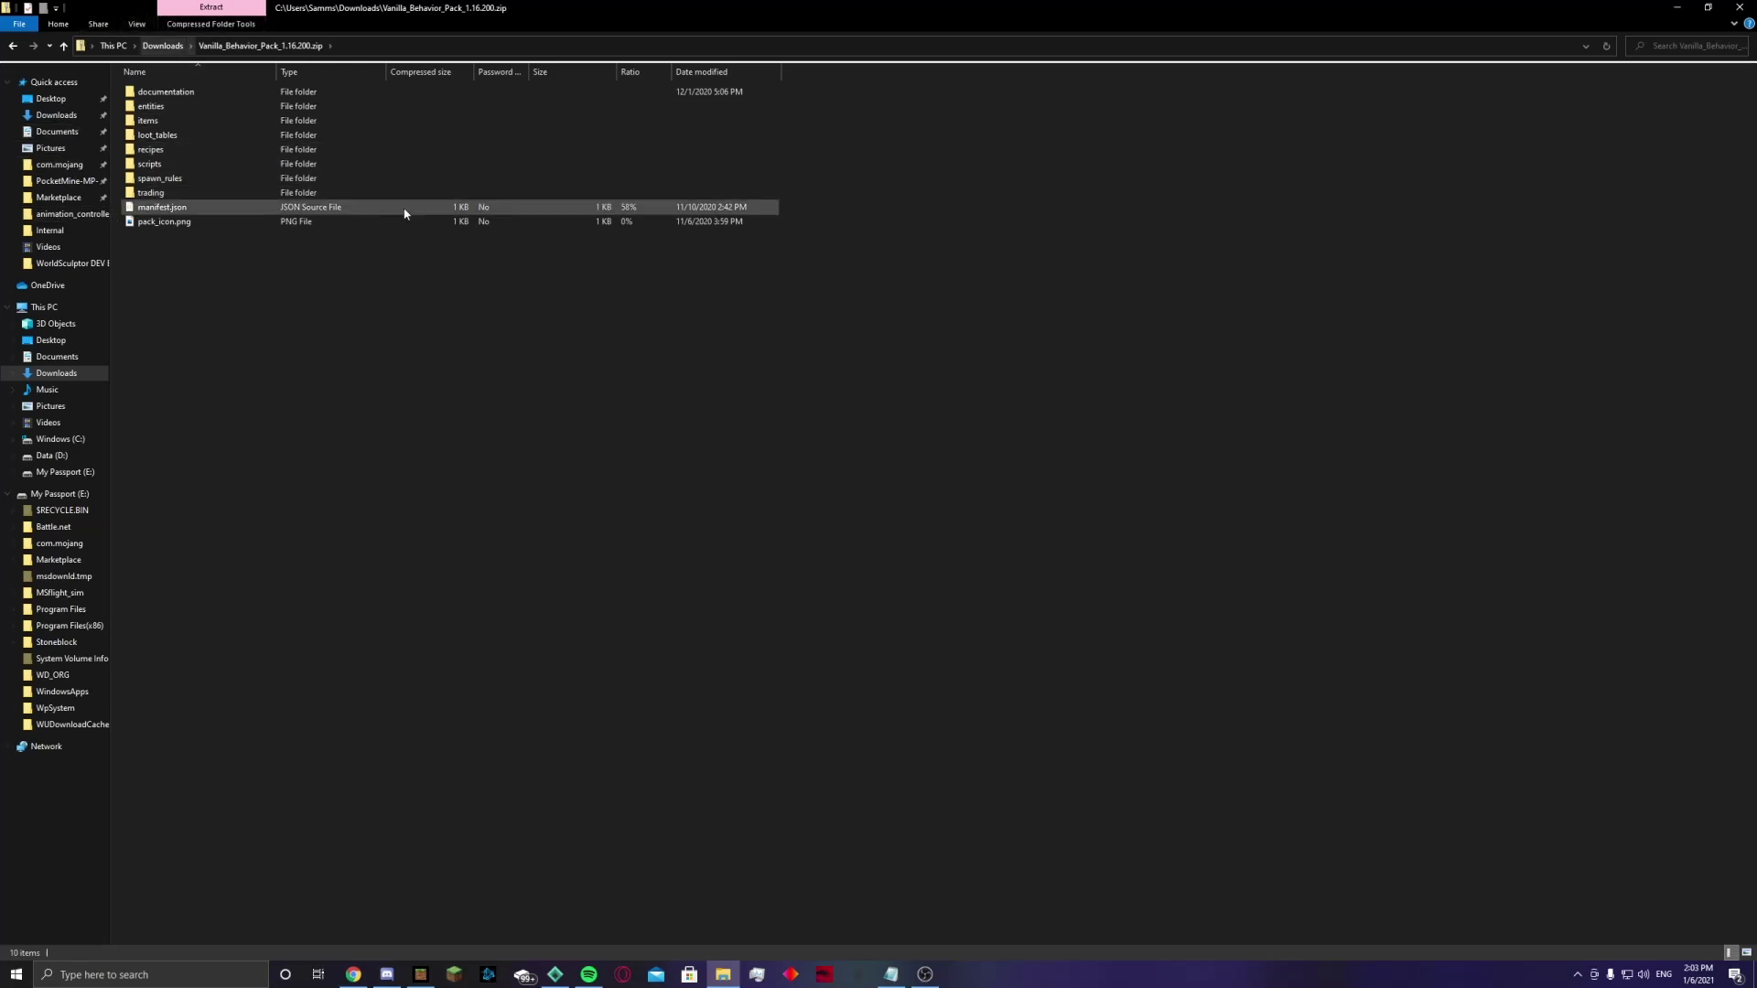
click(323, 209)
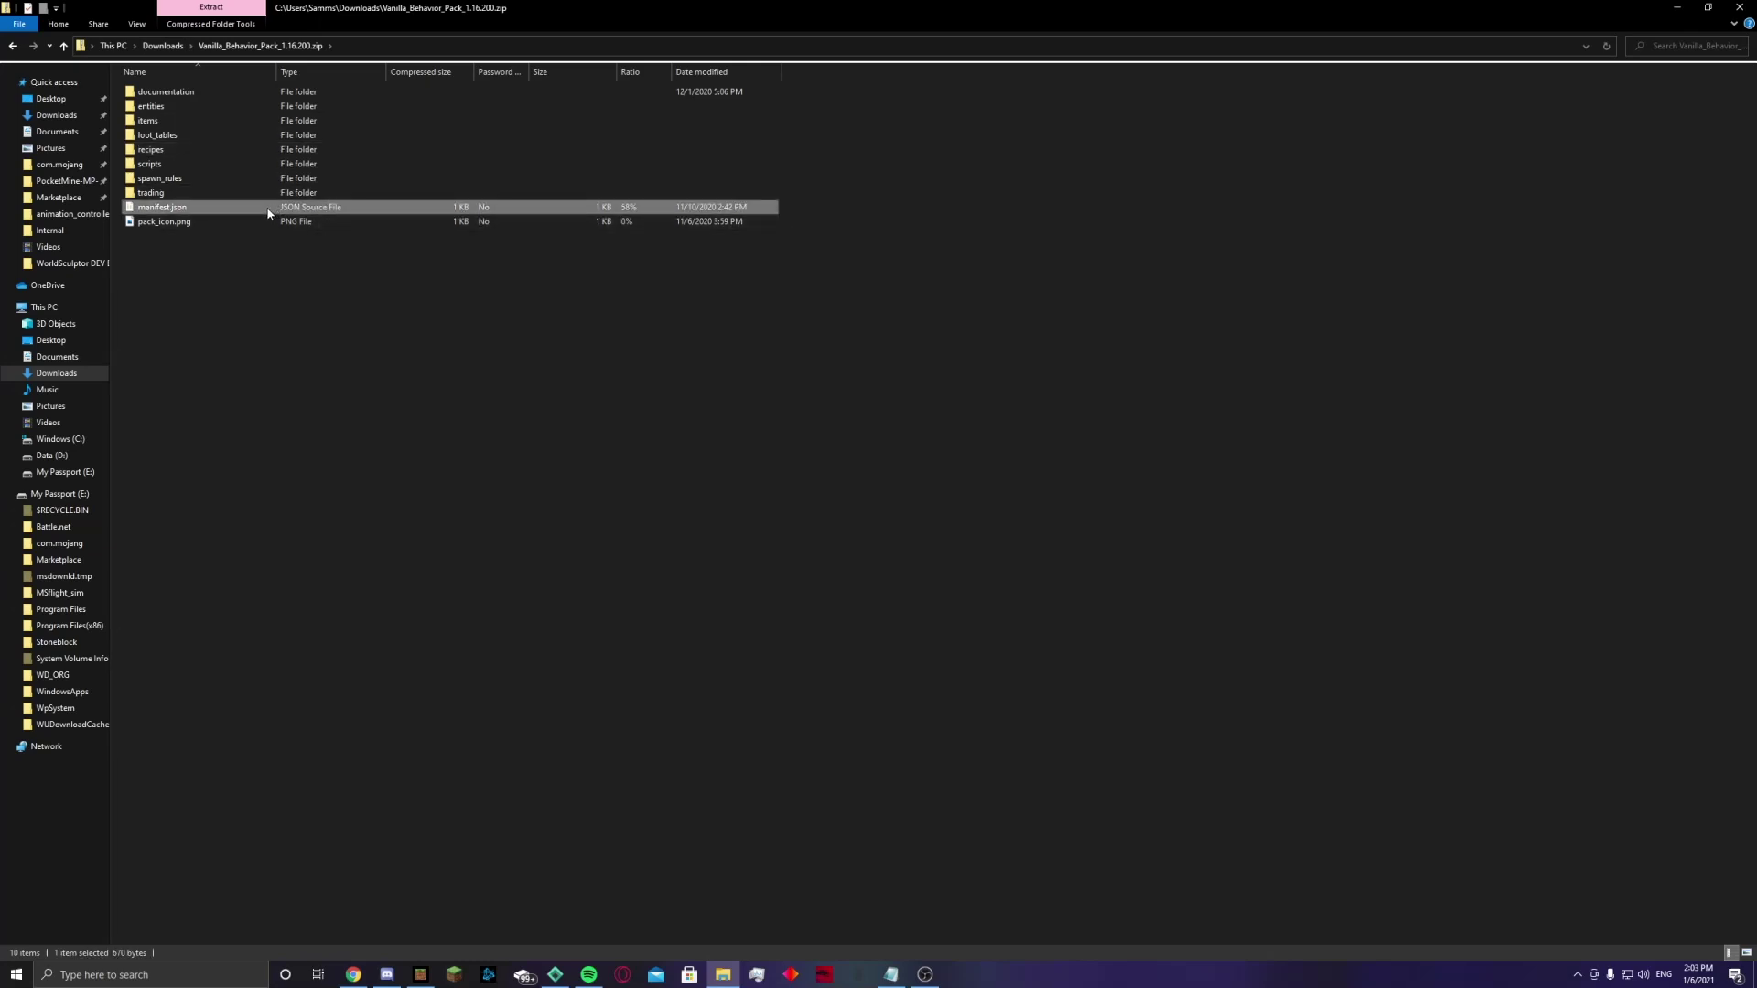
click(527, 432)
key(alt+Left)
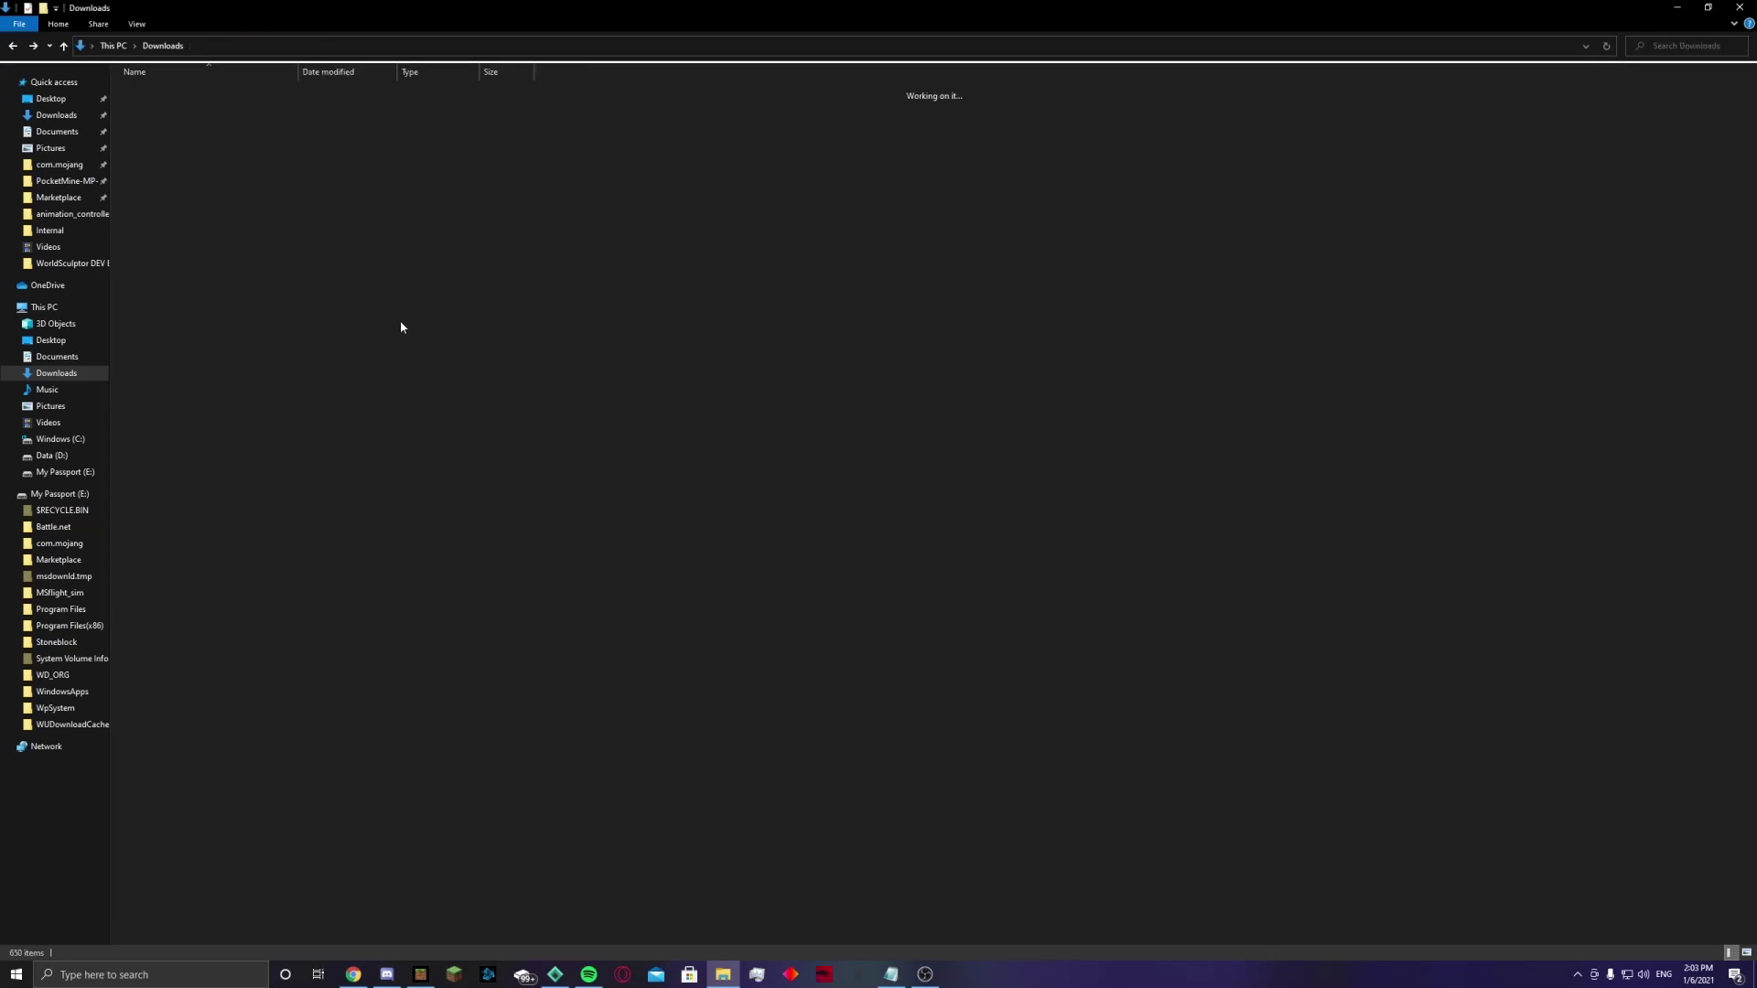
Step: Create a folder named videostruc in Downloads, open it and paste manifest.json into it
right_click(594, 137)
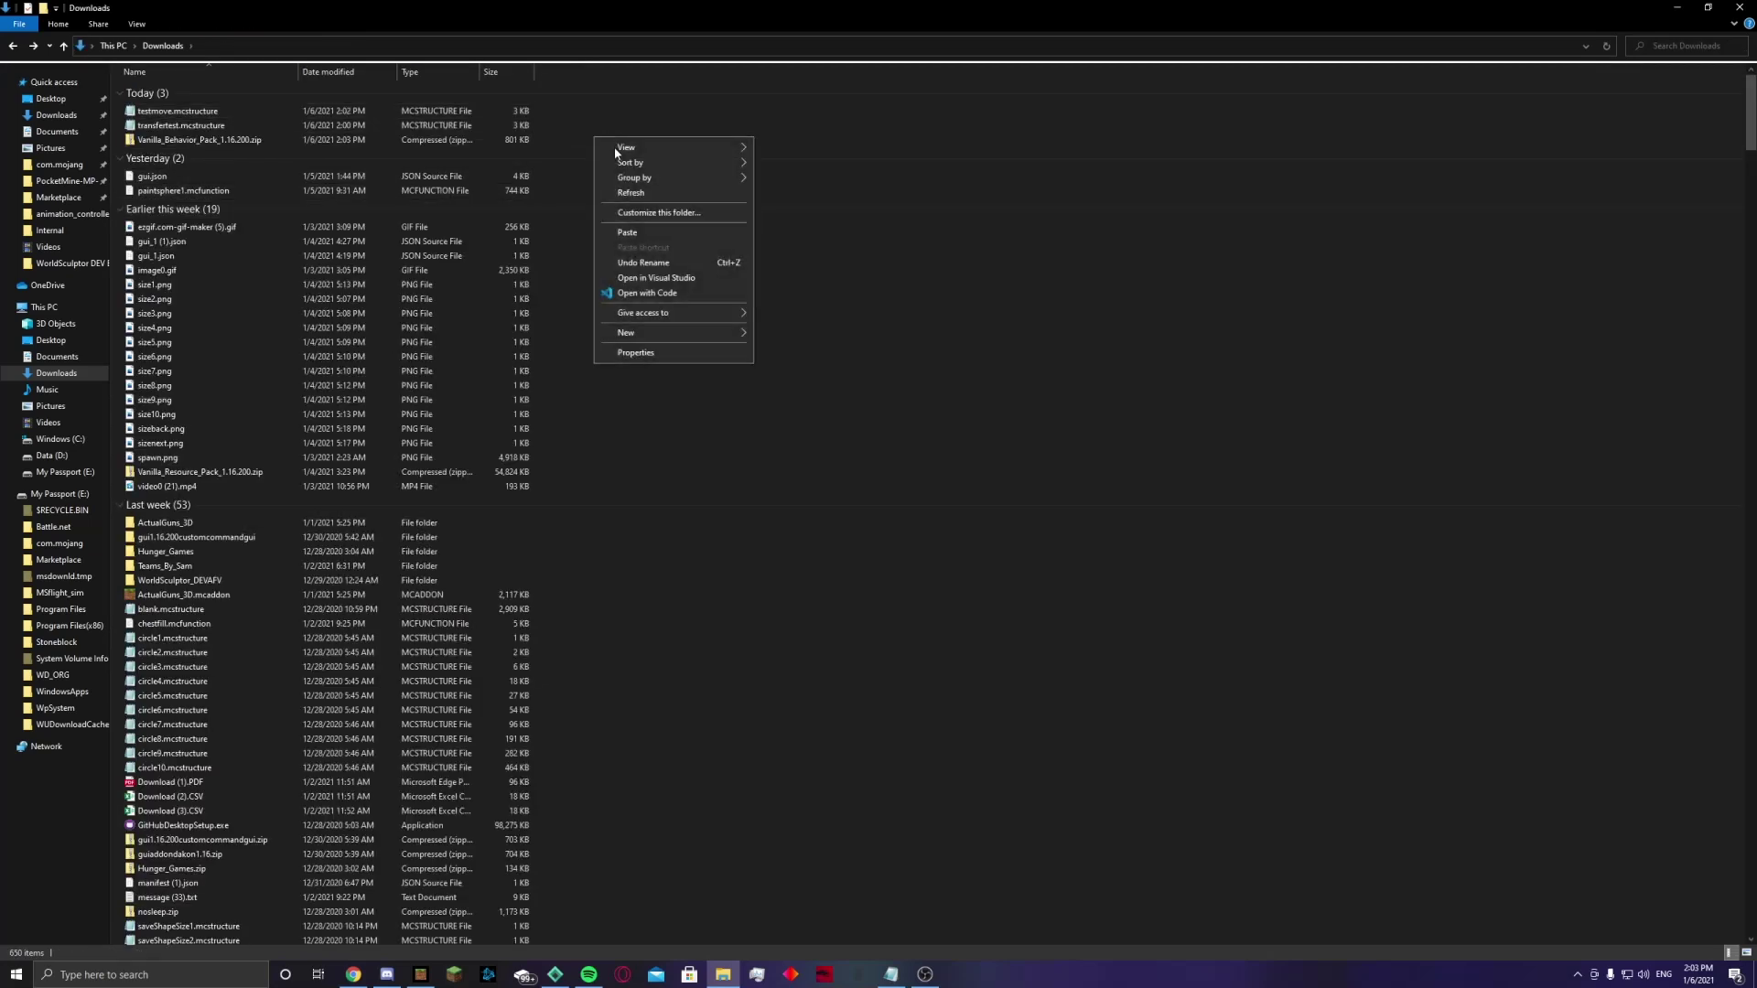
mouse_move(697, 334)
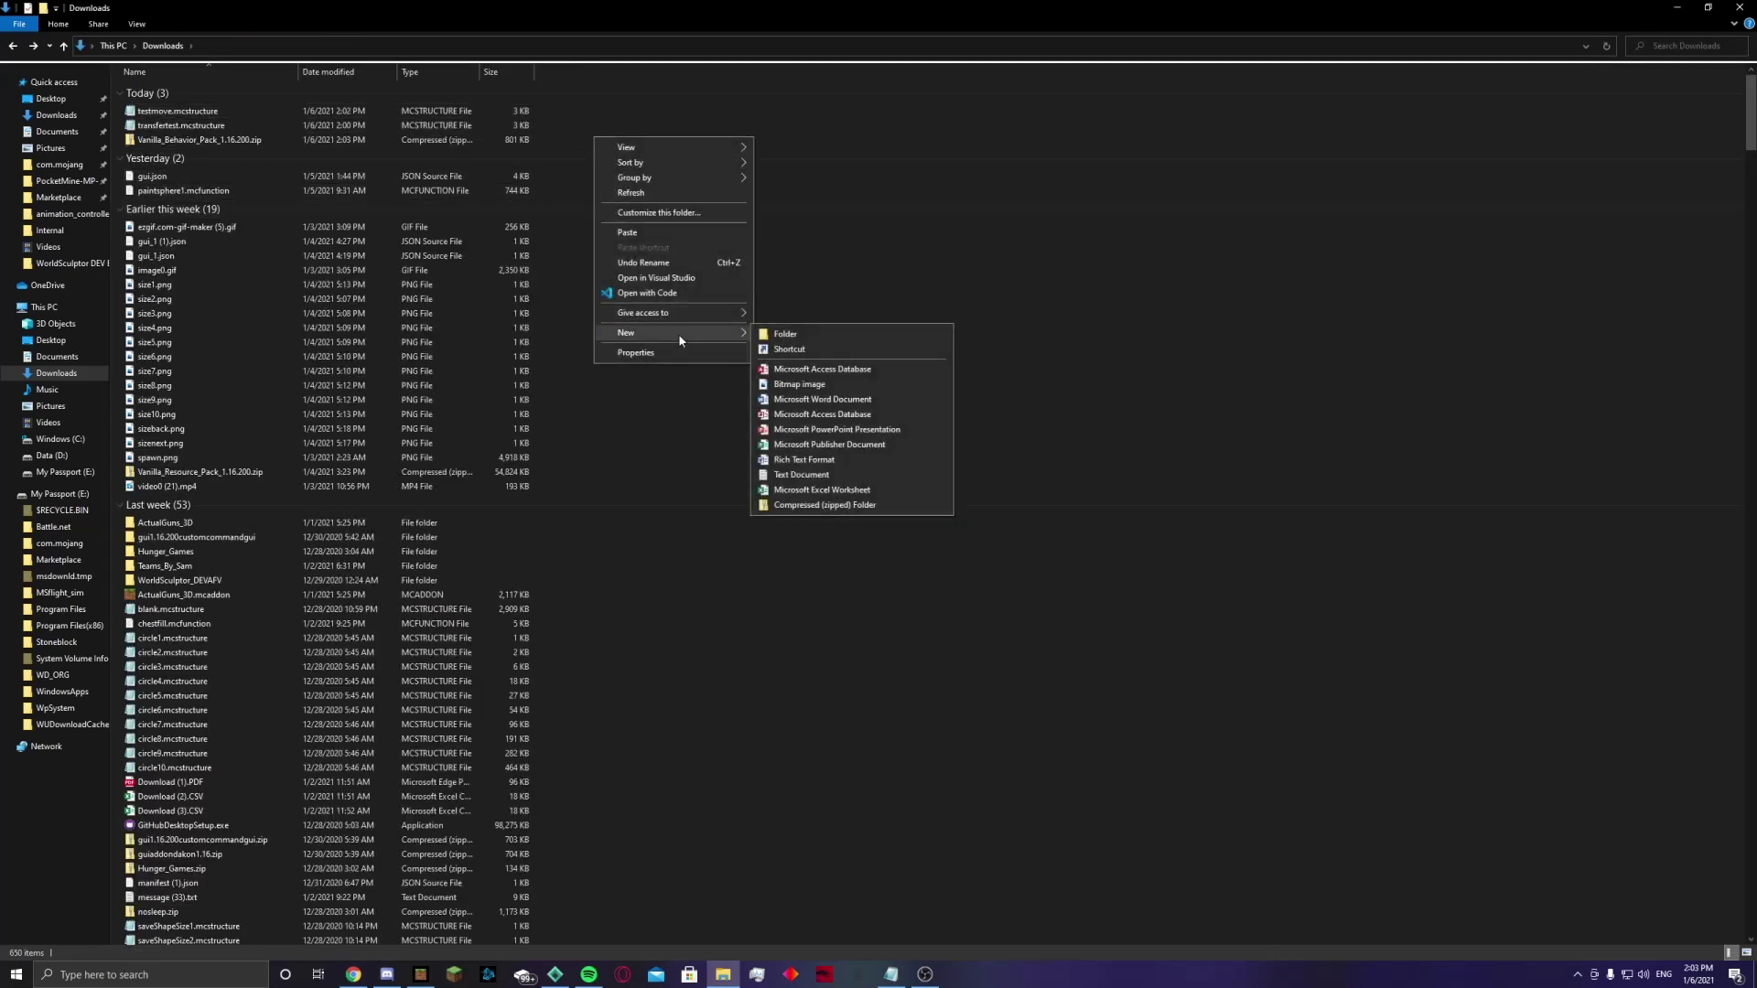
click(778, 335)
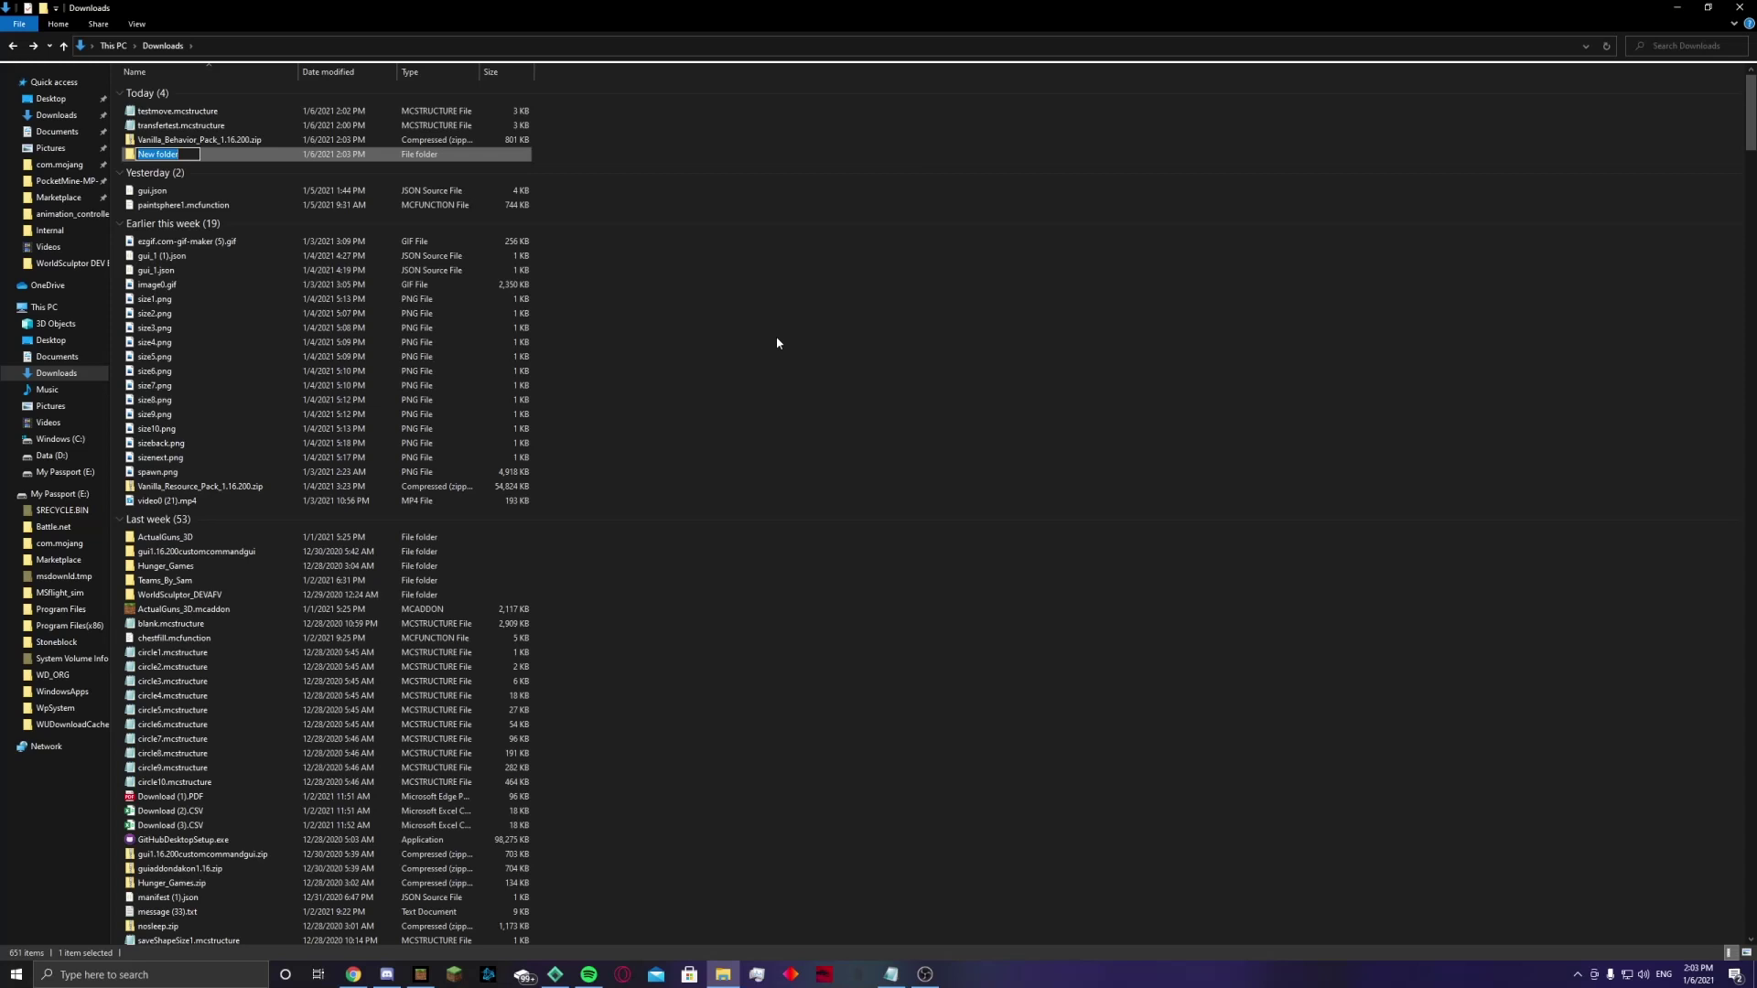
text(videostruc)
key(Return)
key(Return)
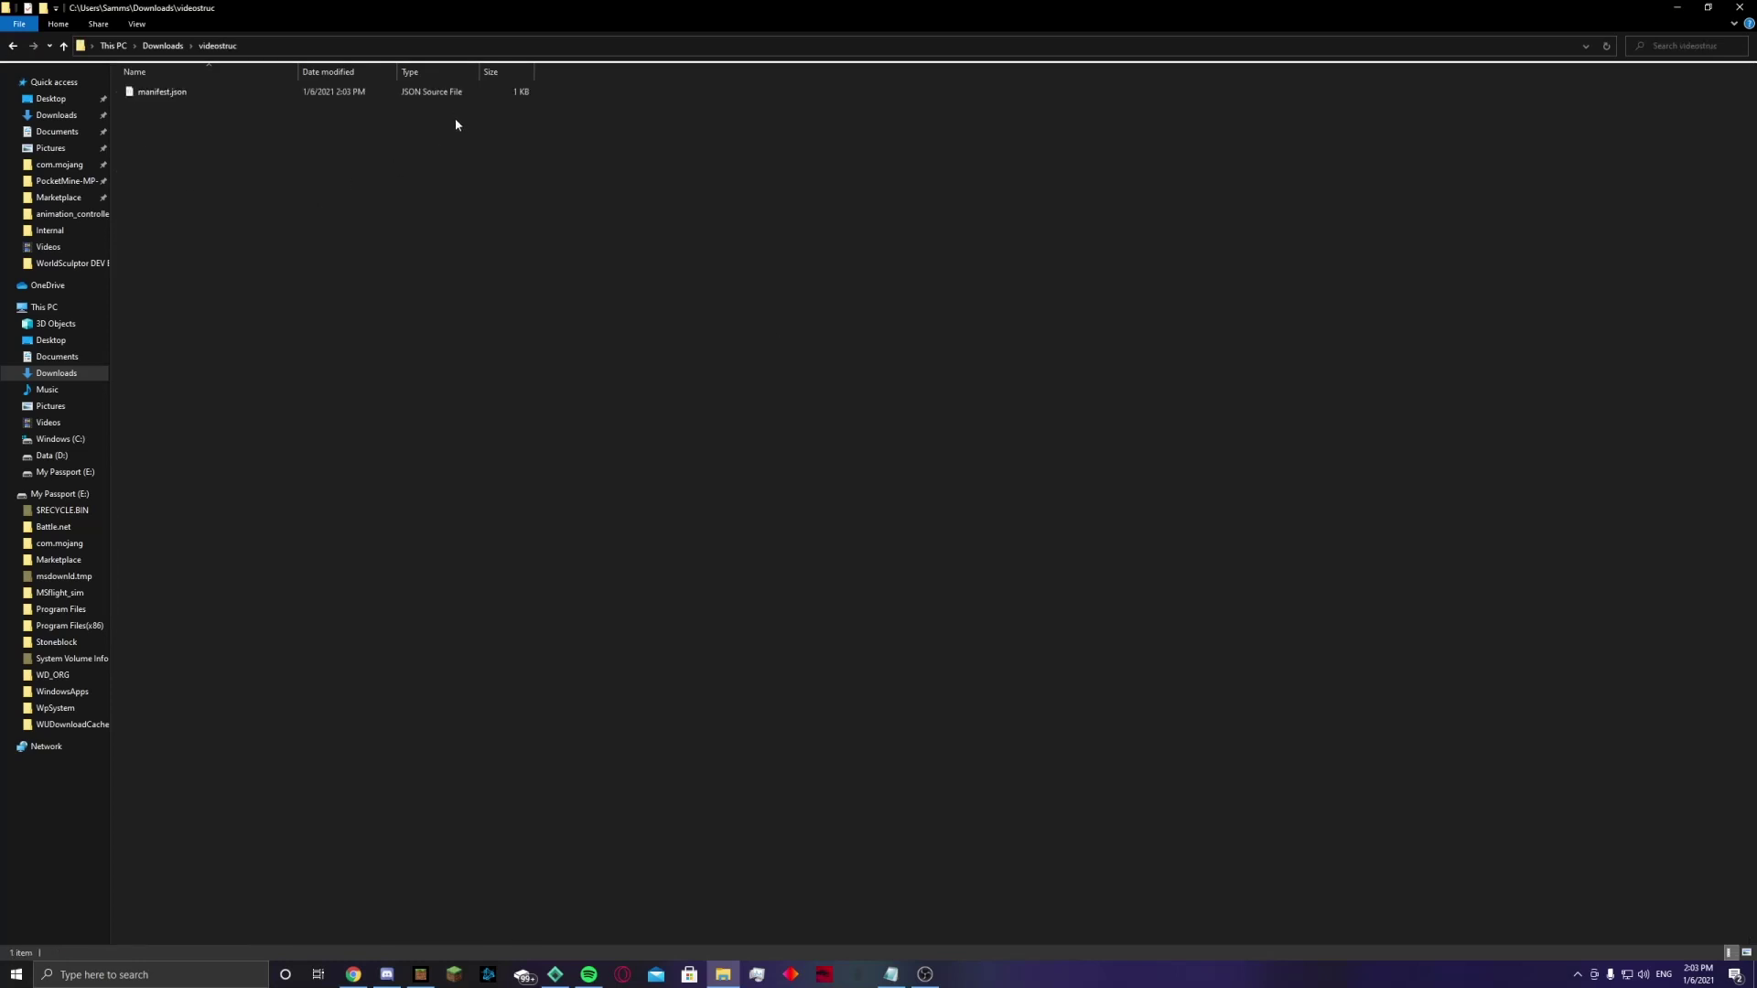
Step: Create a subfolder named structures inside the videostruc folder
right_click(474, 234)
mouse_move(591, 410)
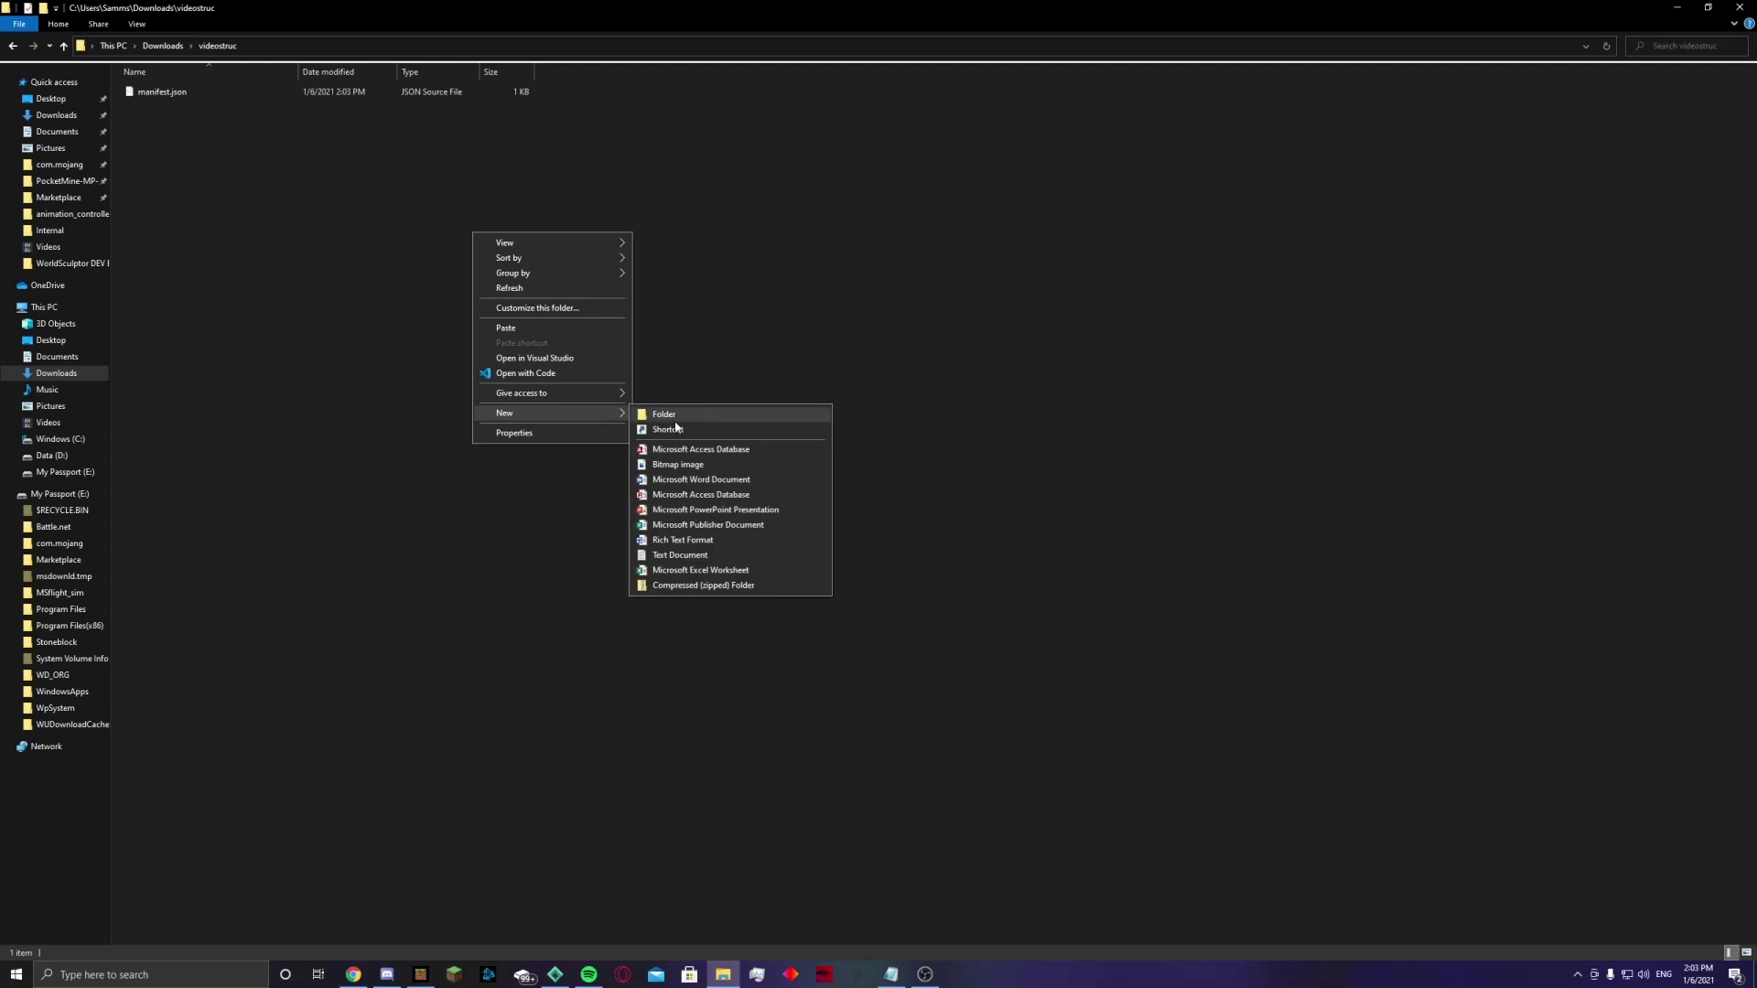
click(675, 416)
text(structures)
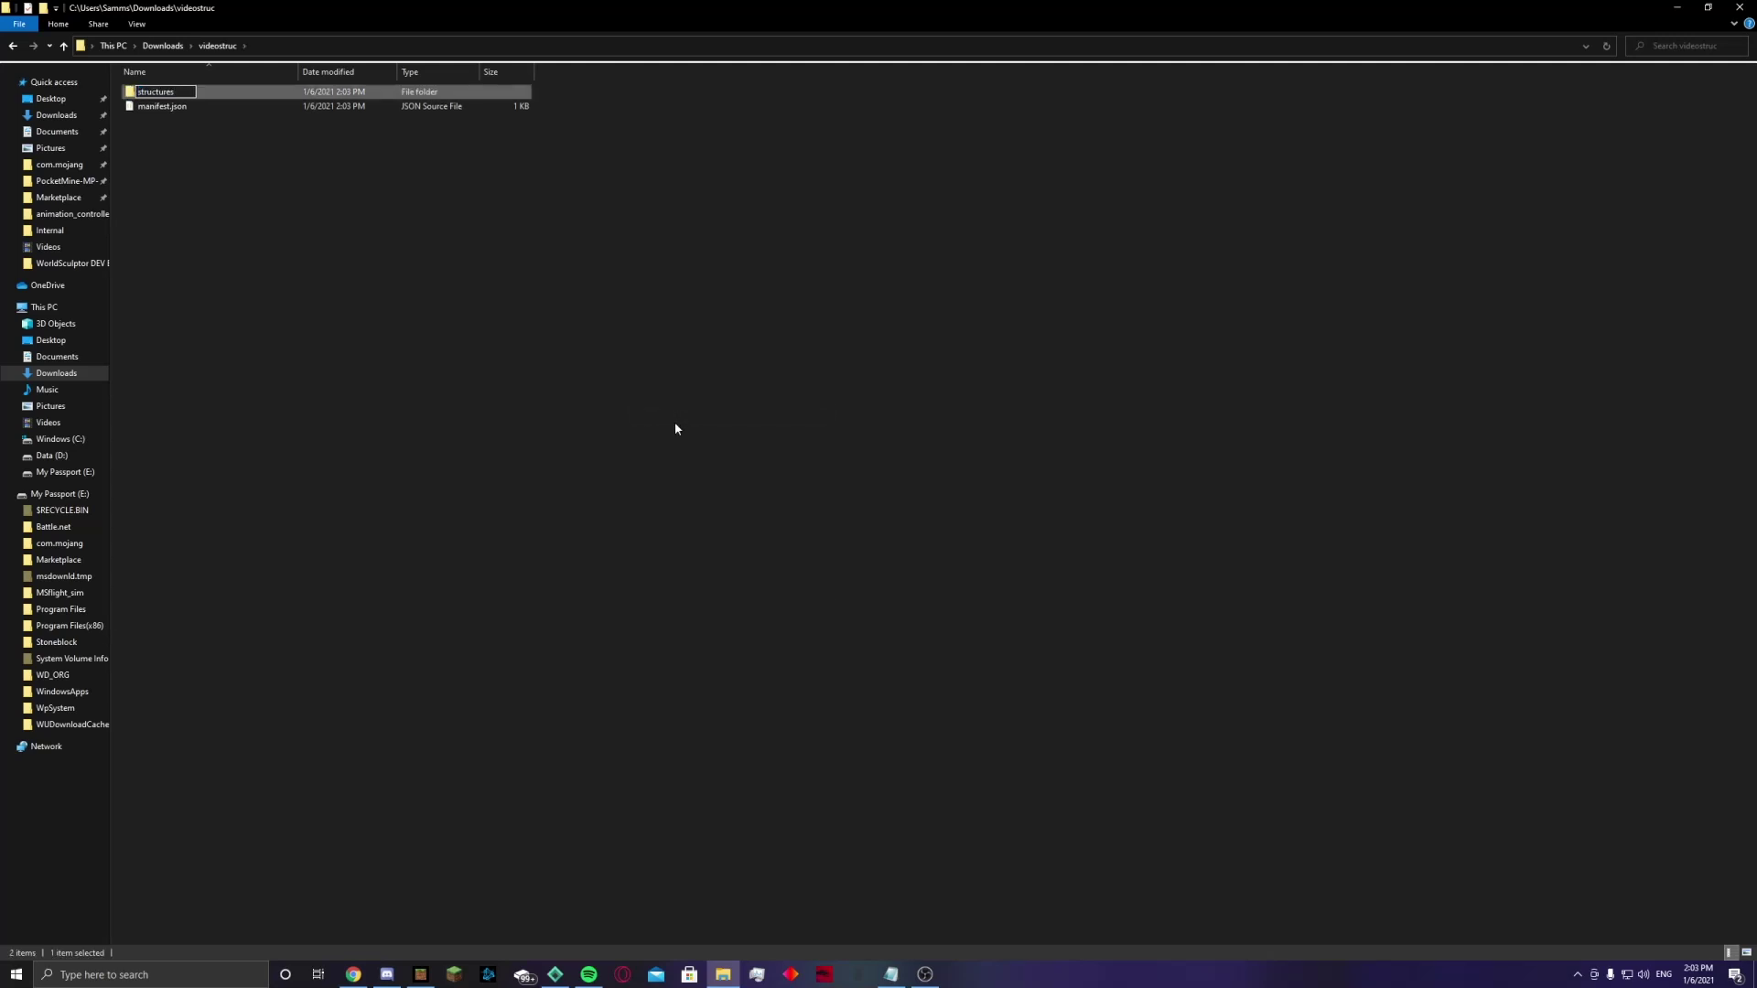
key(Return)
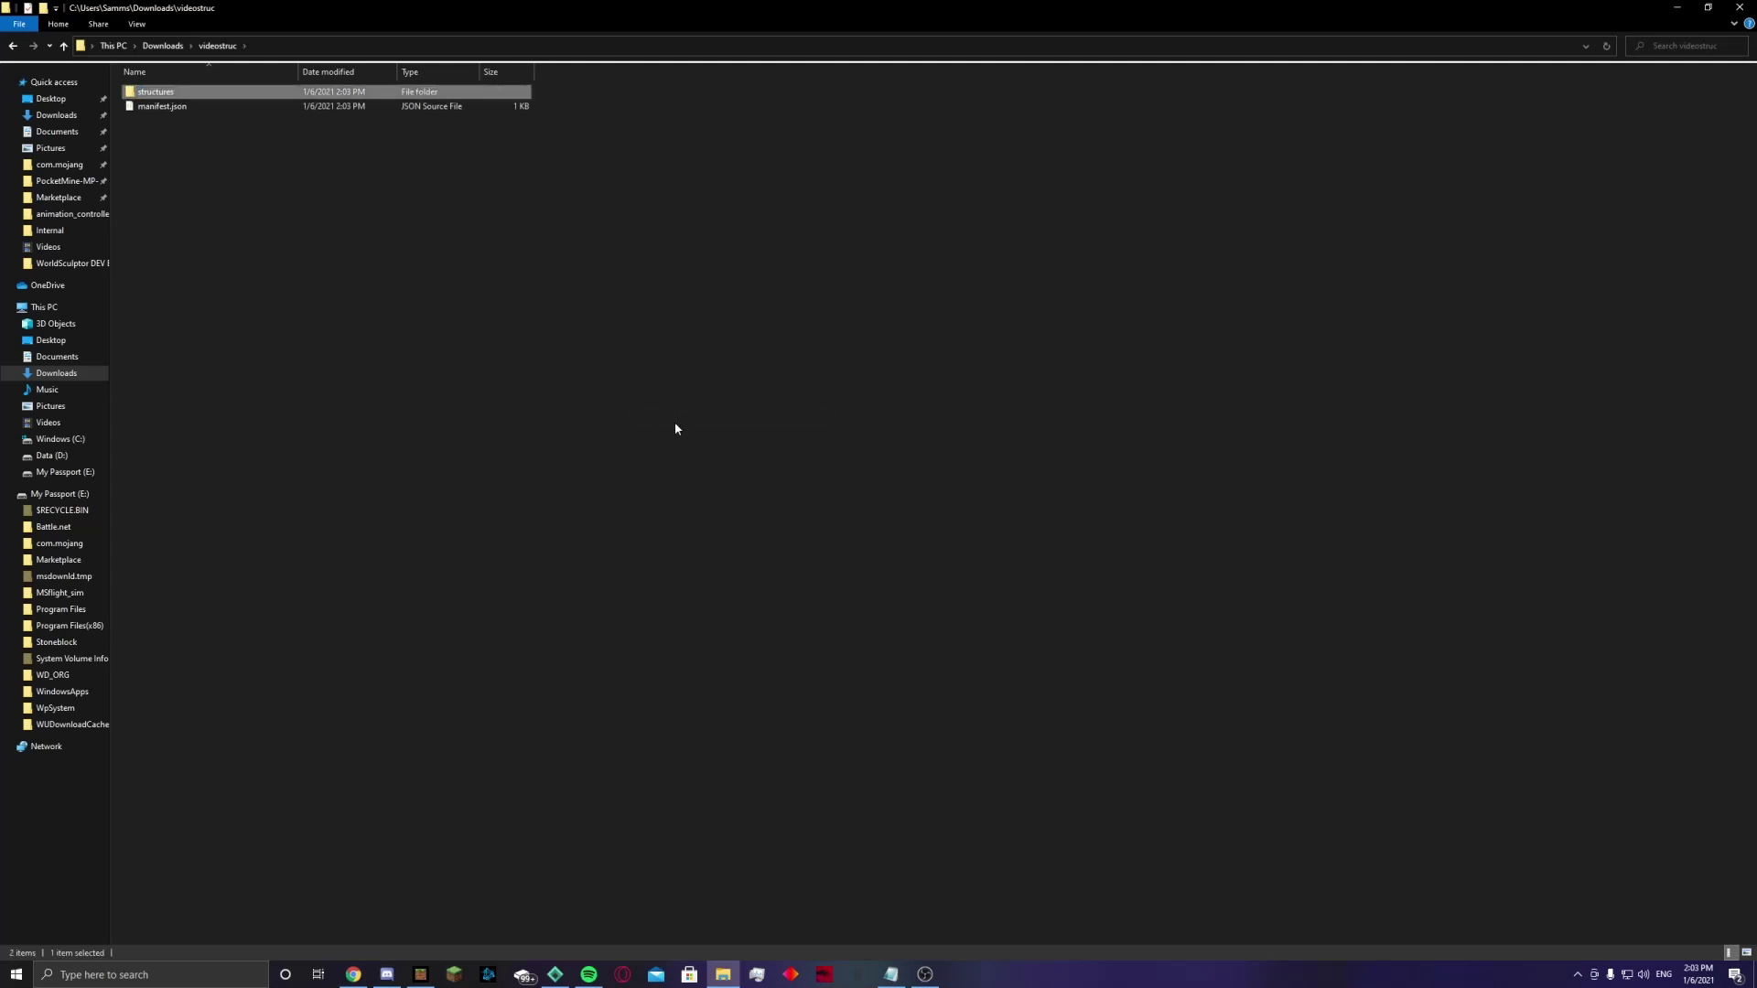
Step: Copy testmove.mcstructure from Downloads into the structures folder of videostruc
click(13, 46)
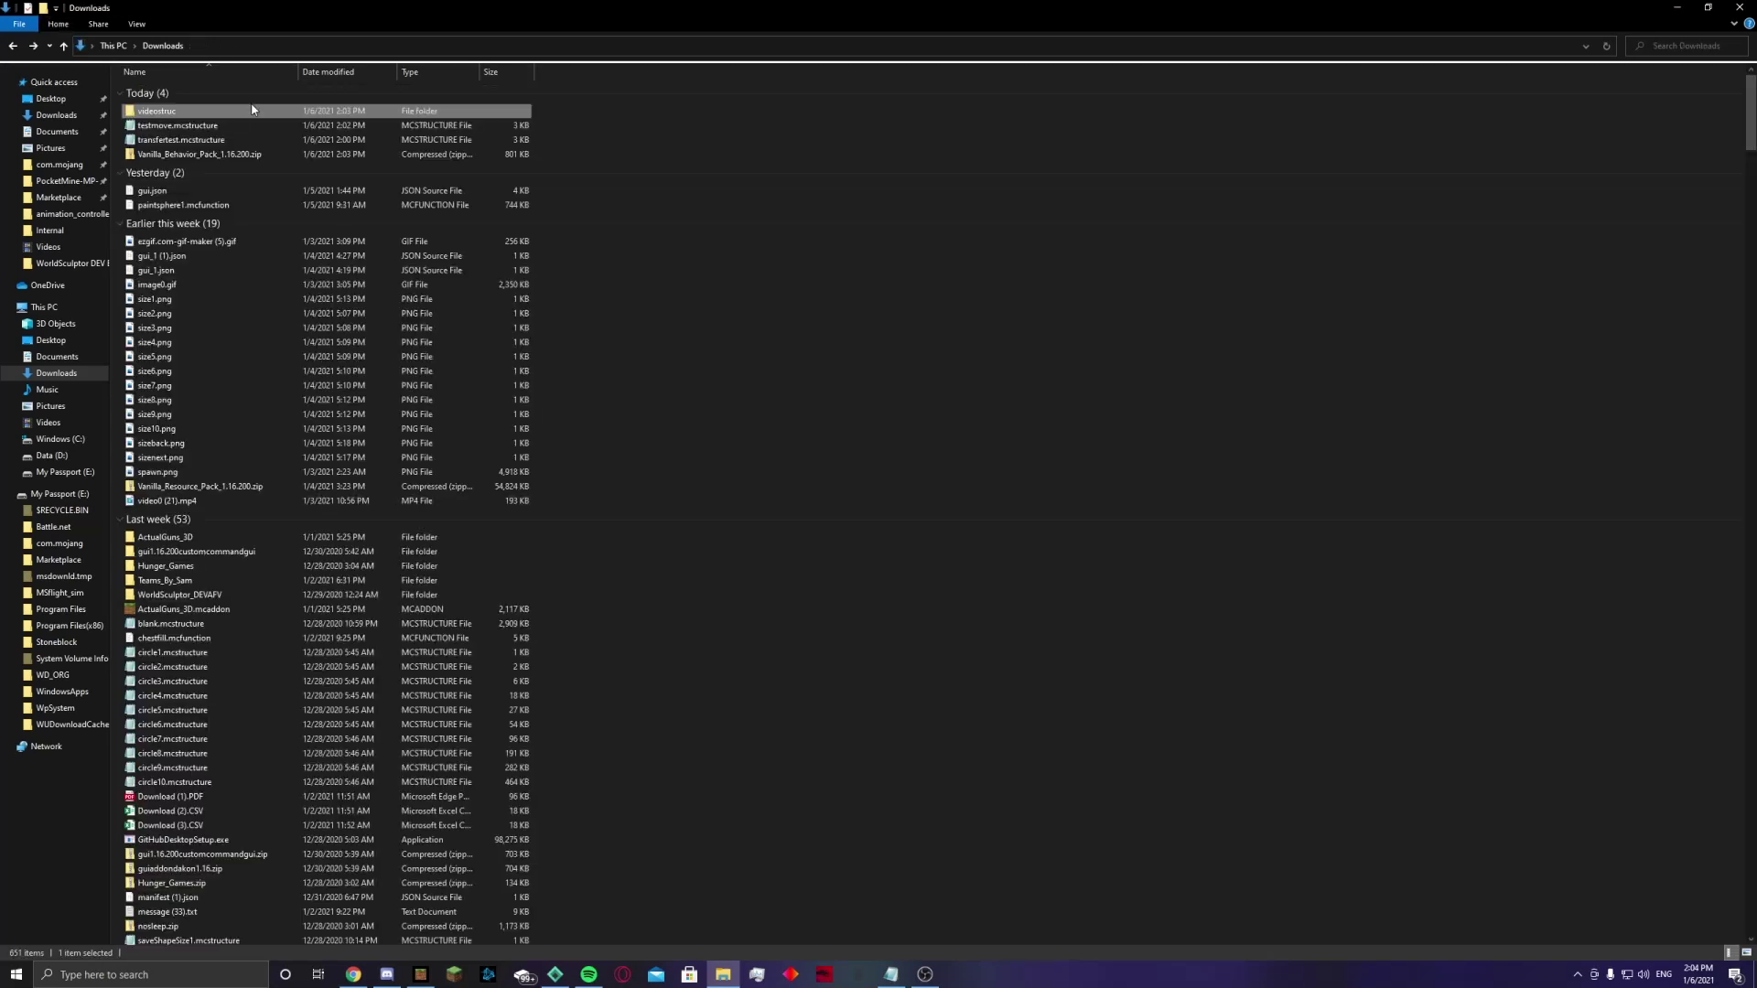
click(249, 129)
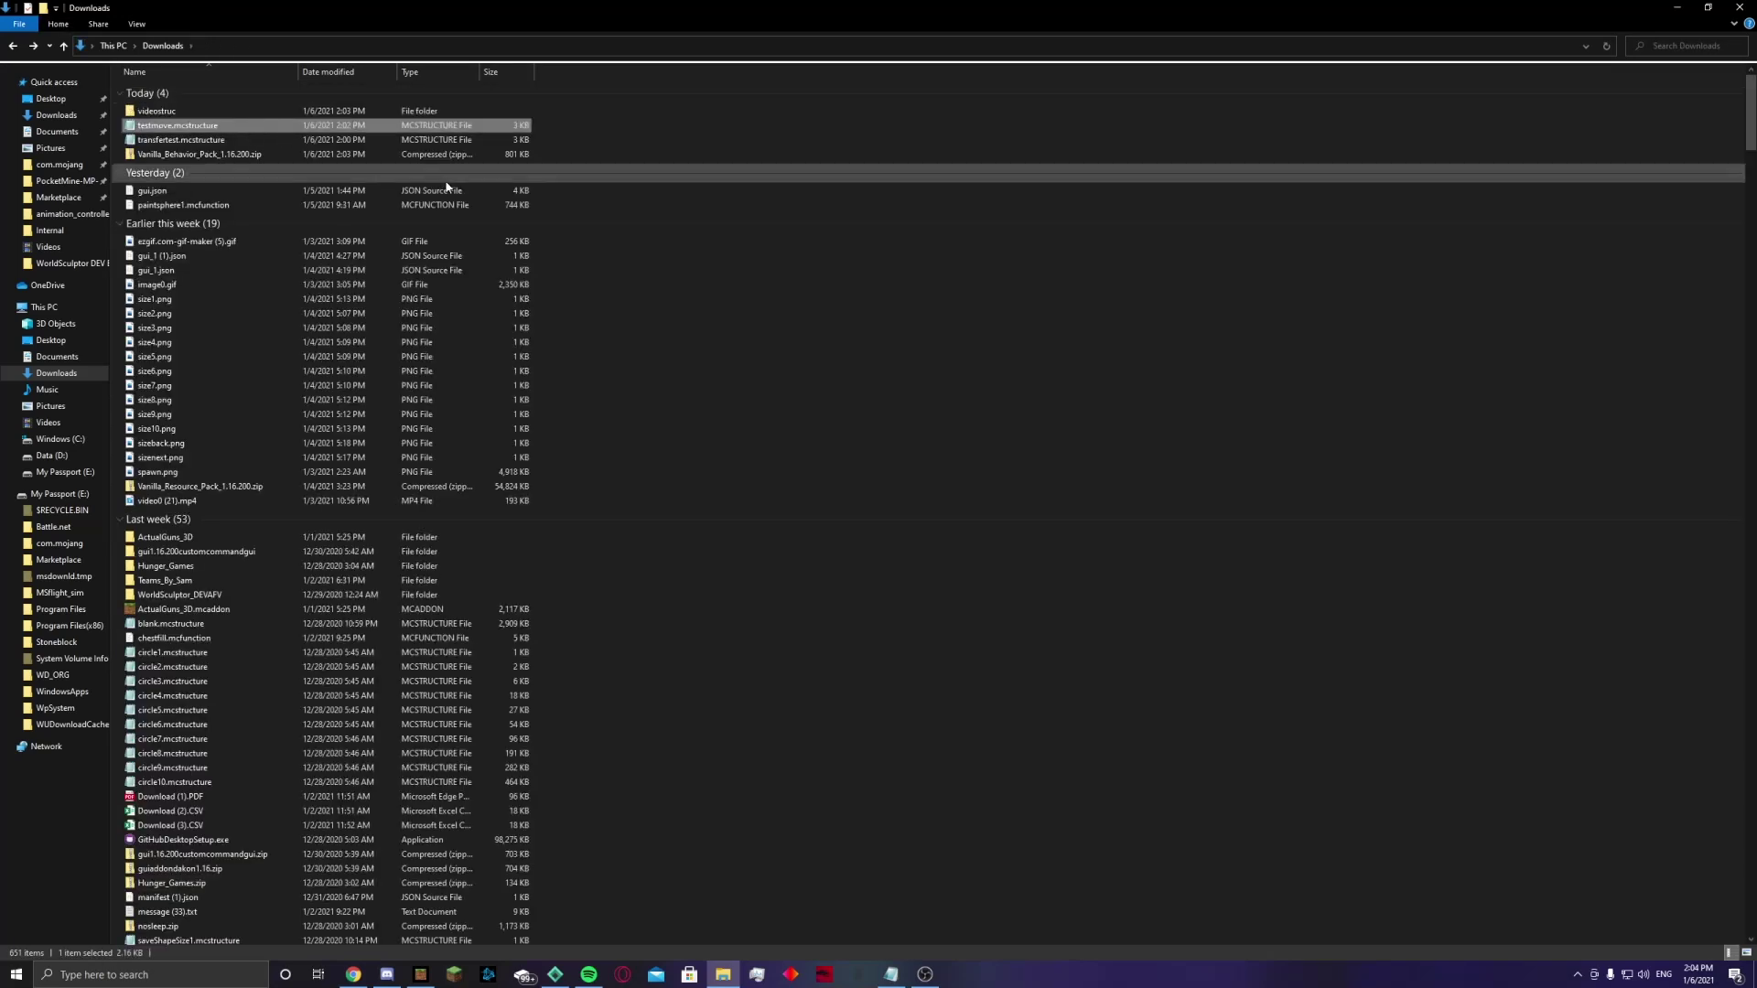
double_click(188, 113)
double_click(194, 97)
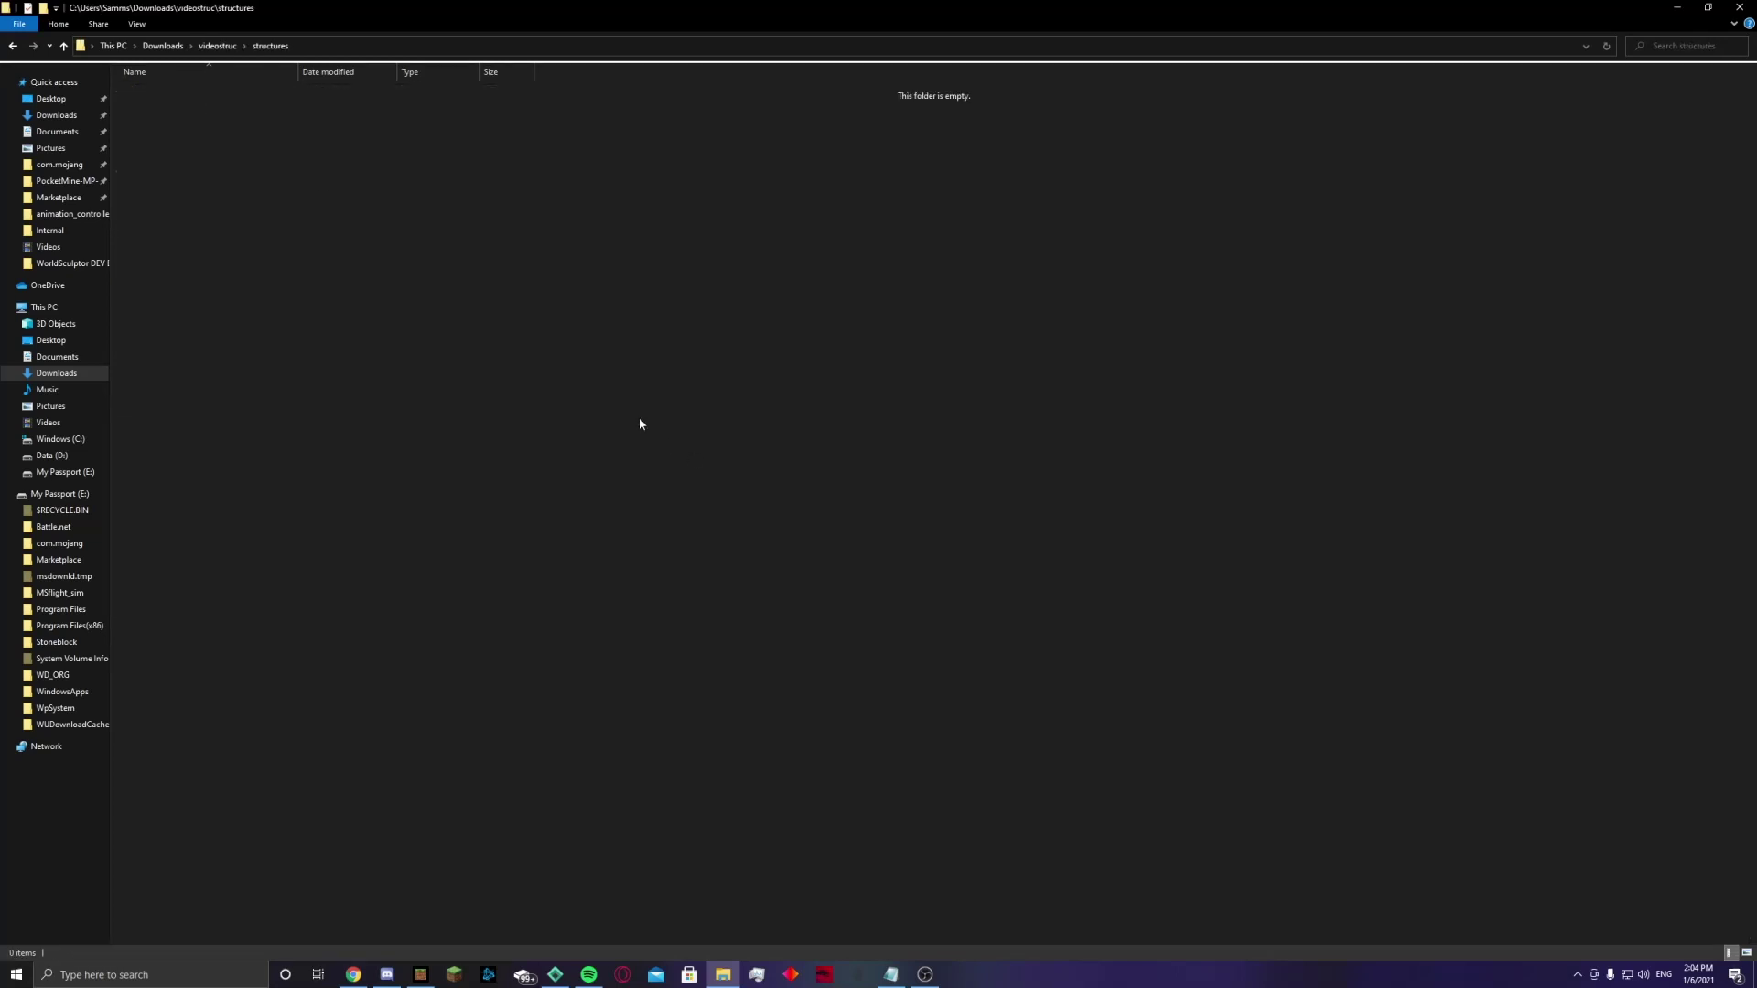
key(ctrl+v)
click(633, 393)
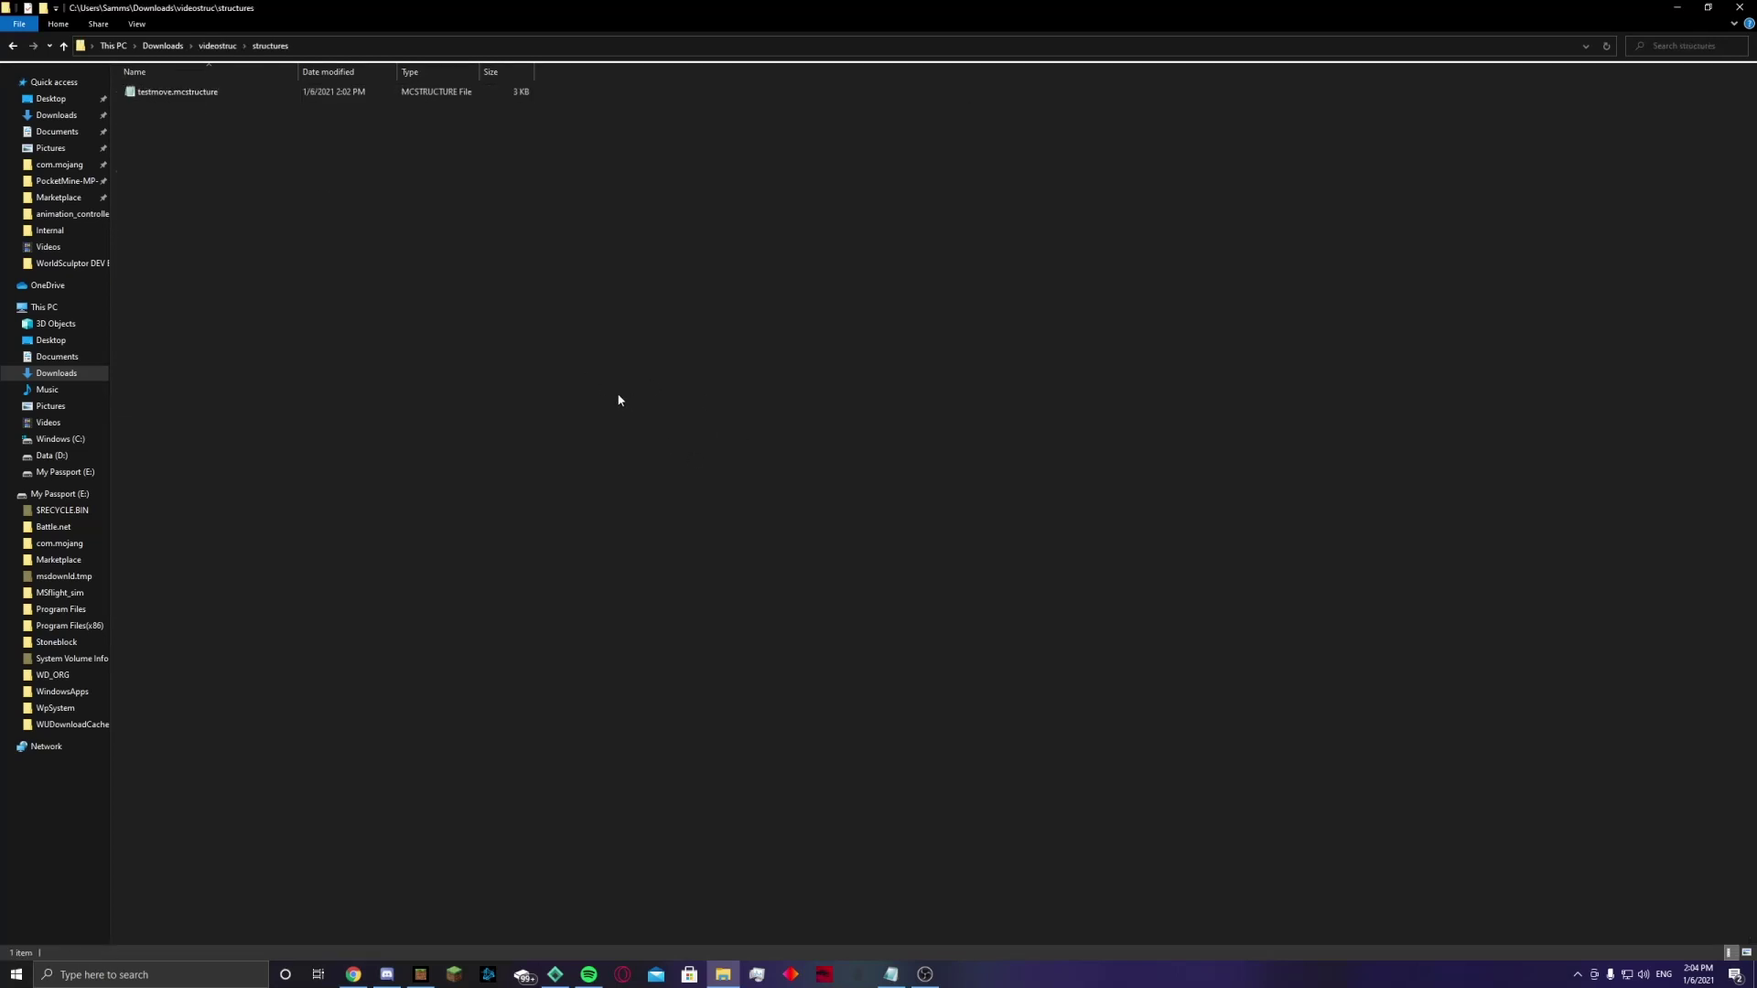
Step: Open the videostruc manifest.json in Visual Studio Code and delete the dependencies block with the comma before it
click(13, 46)
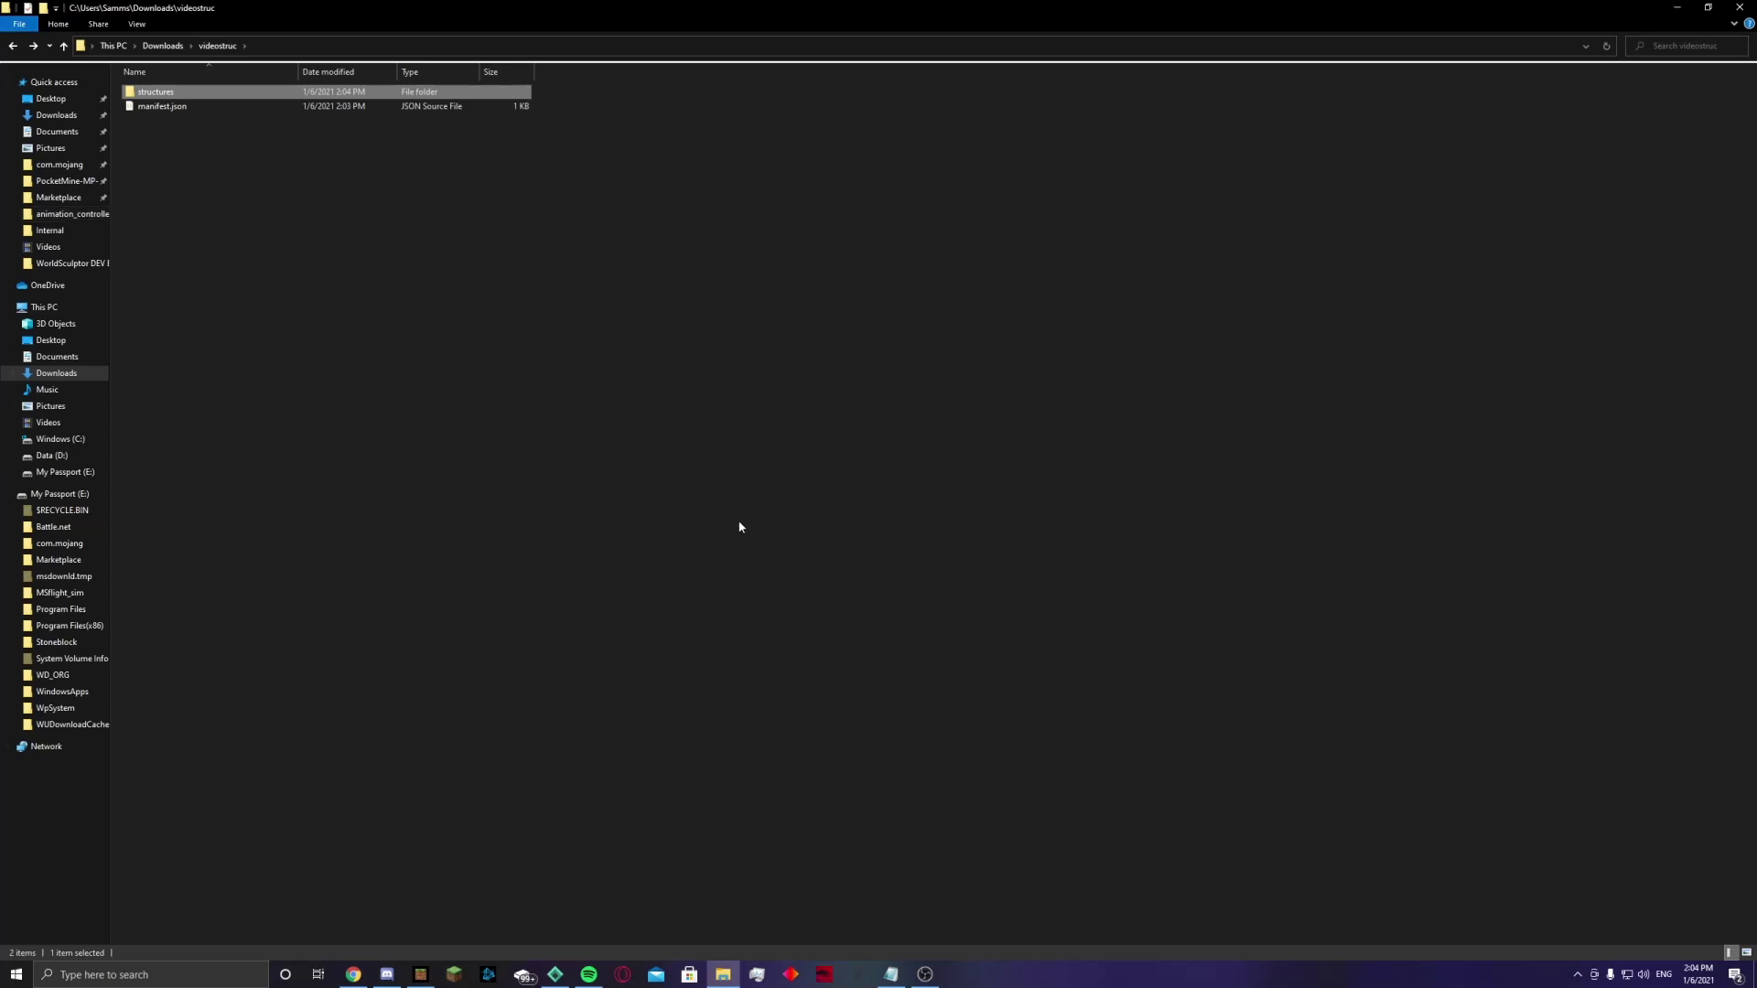
double_click(235, 108)
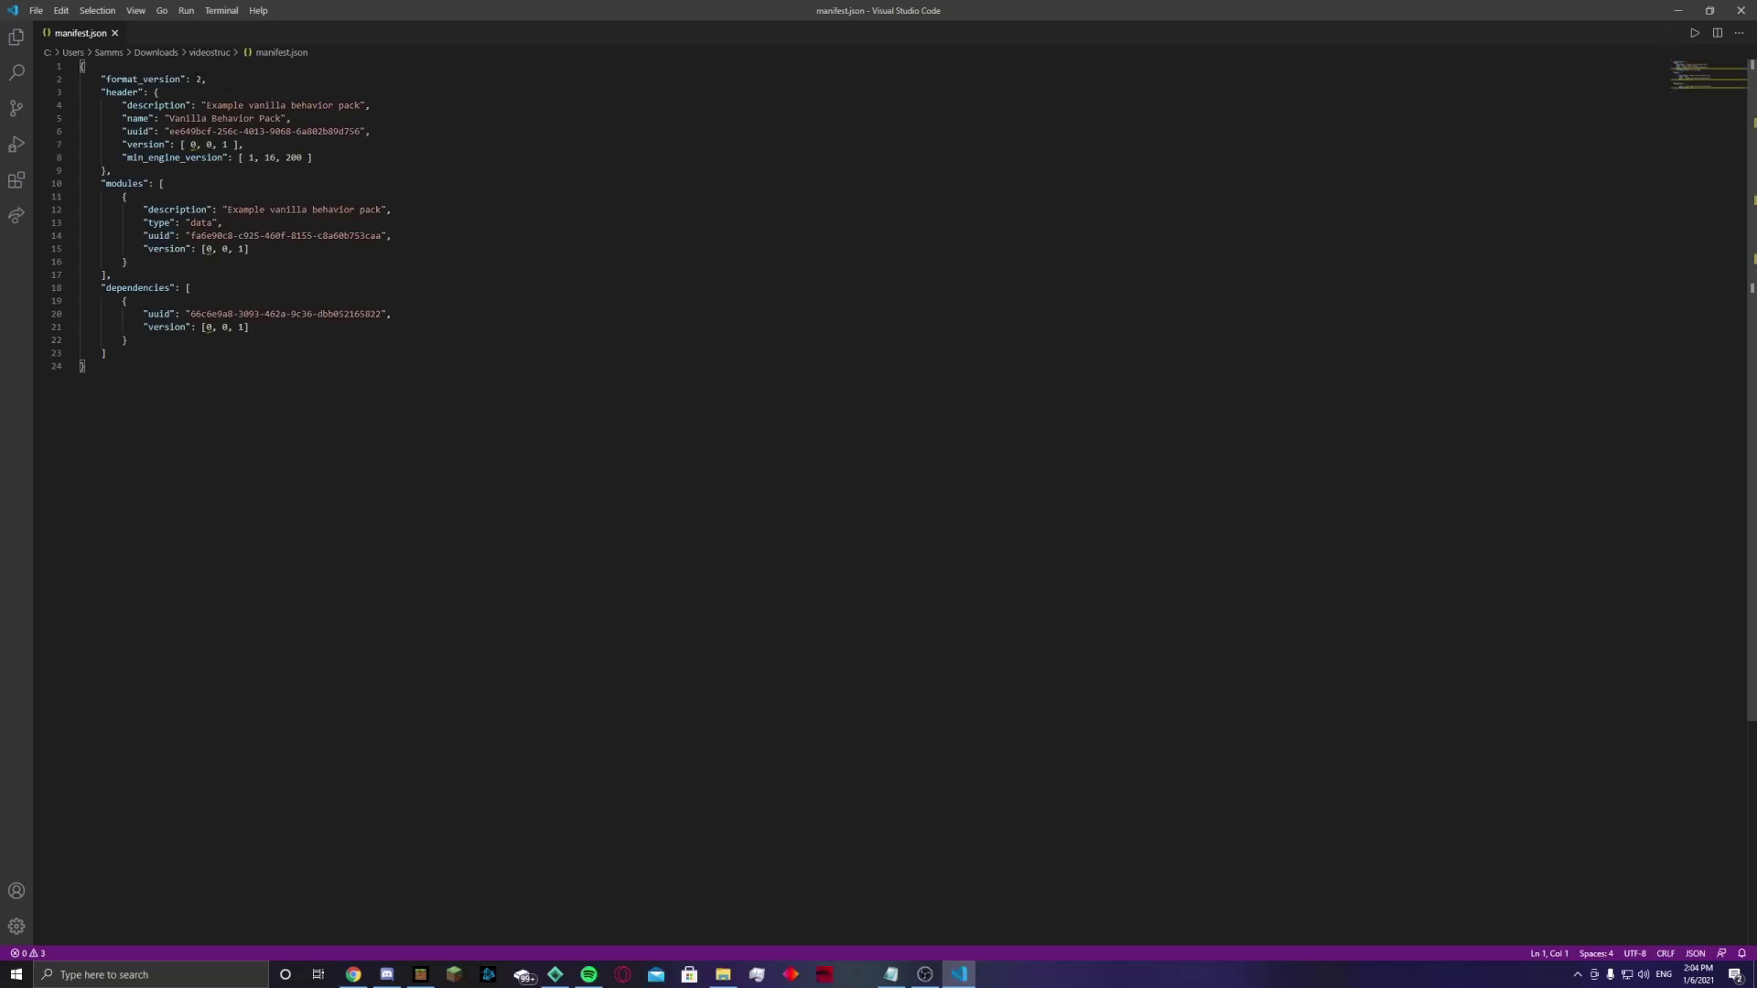
drag(209, 80, 366, 120)
click(590, 161)
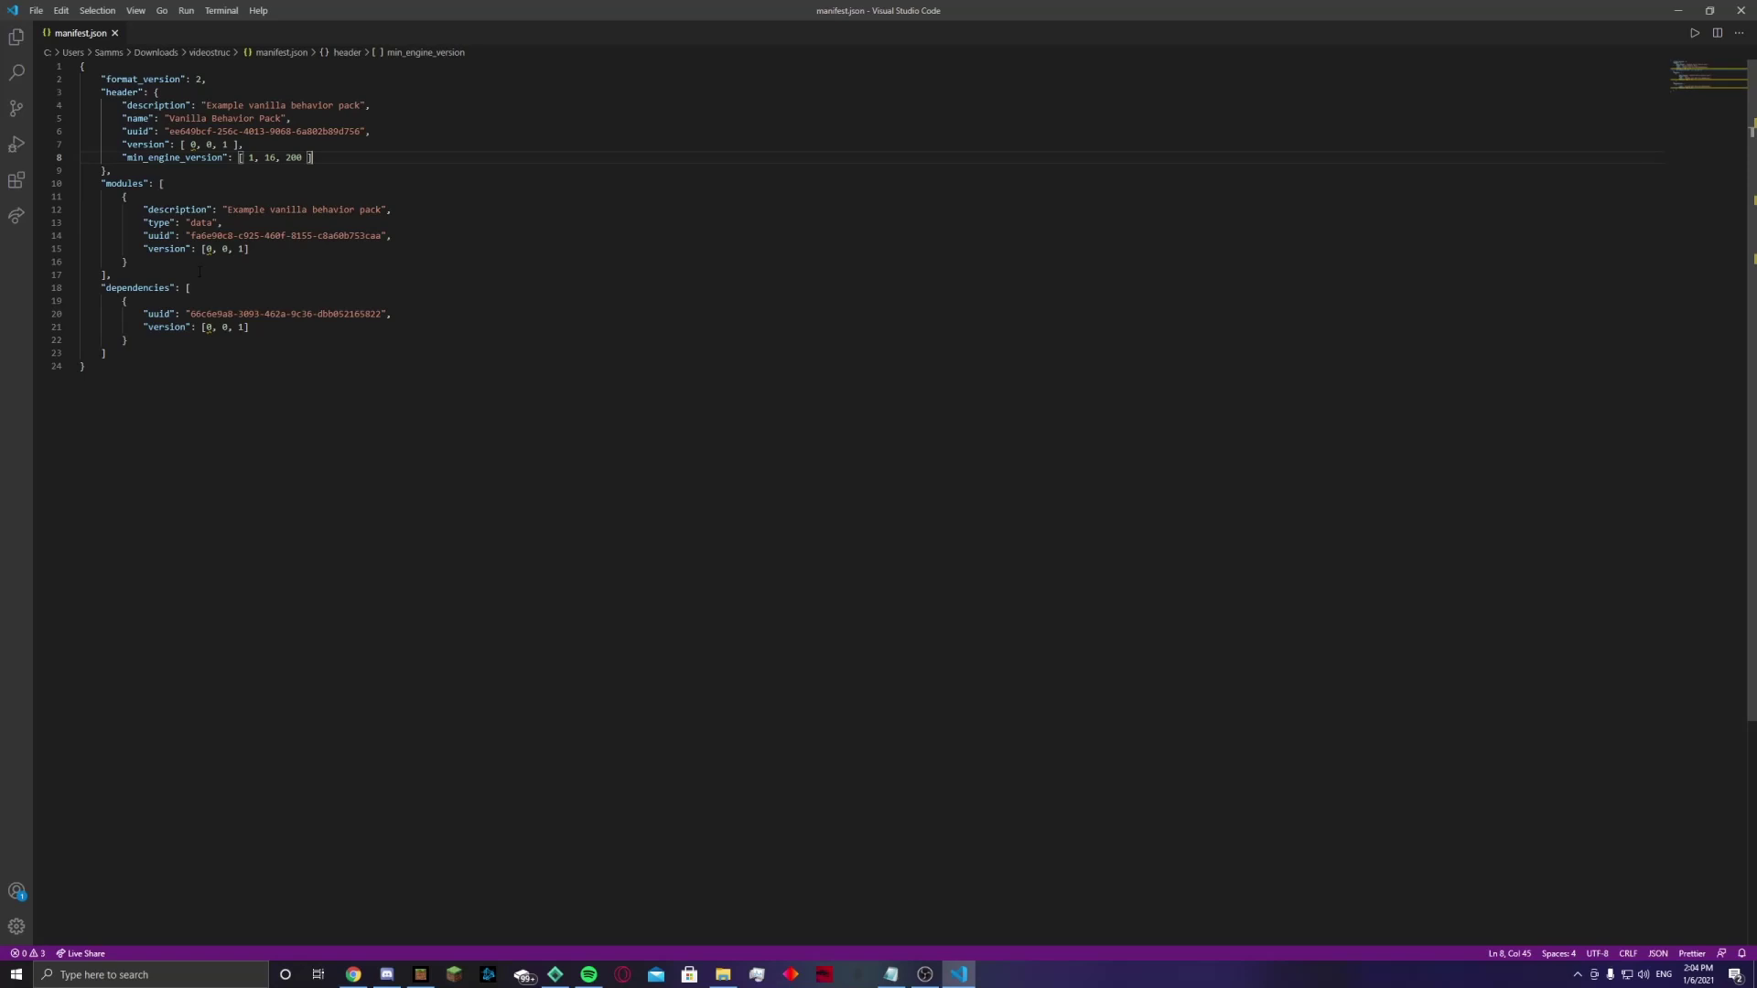
drag(106, 354, 113, 274)
key(BackSpace)
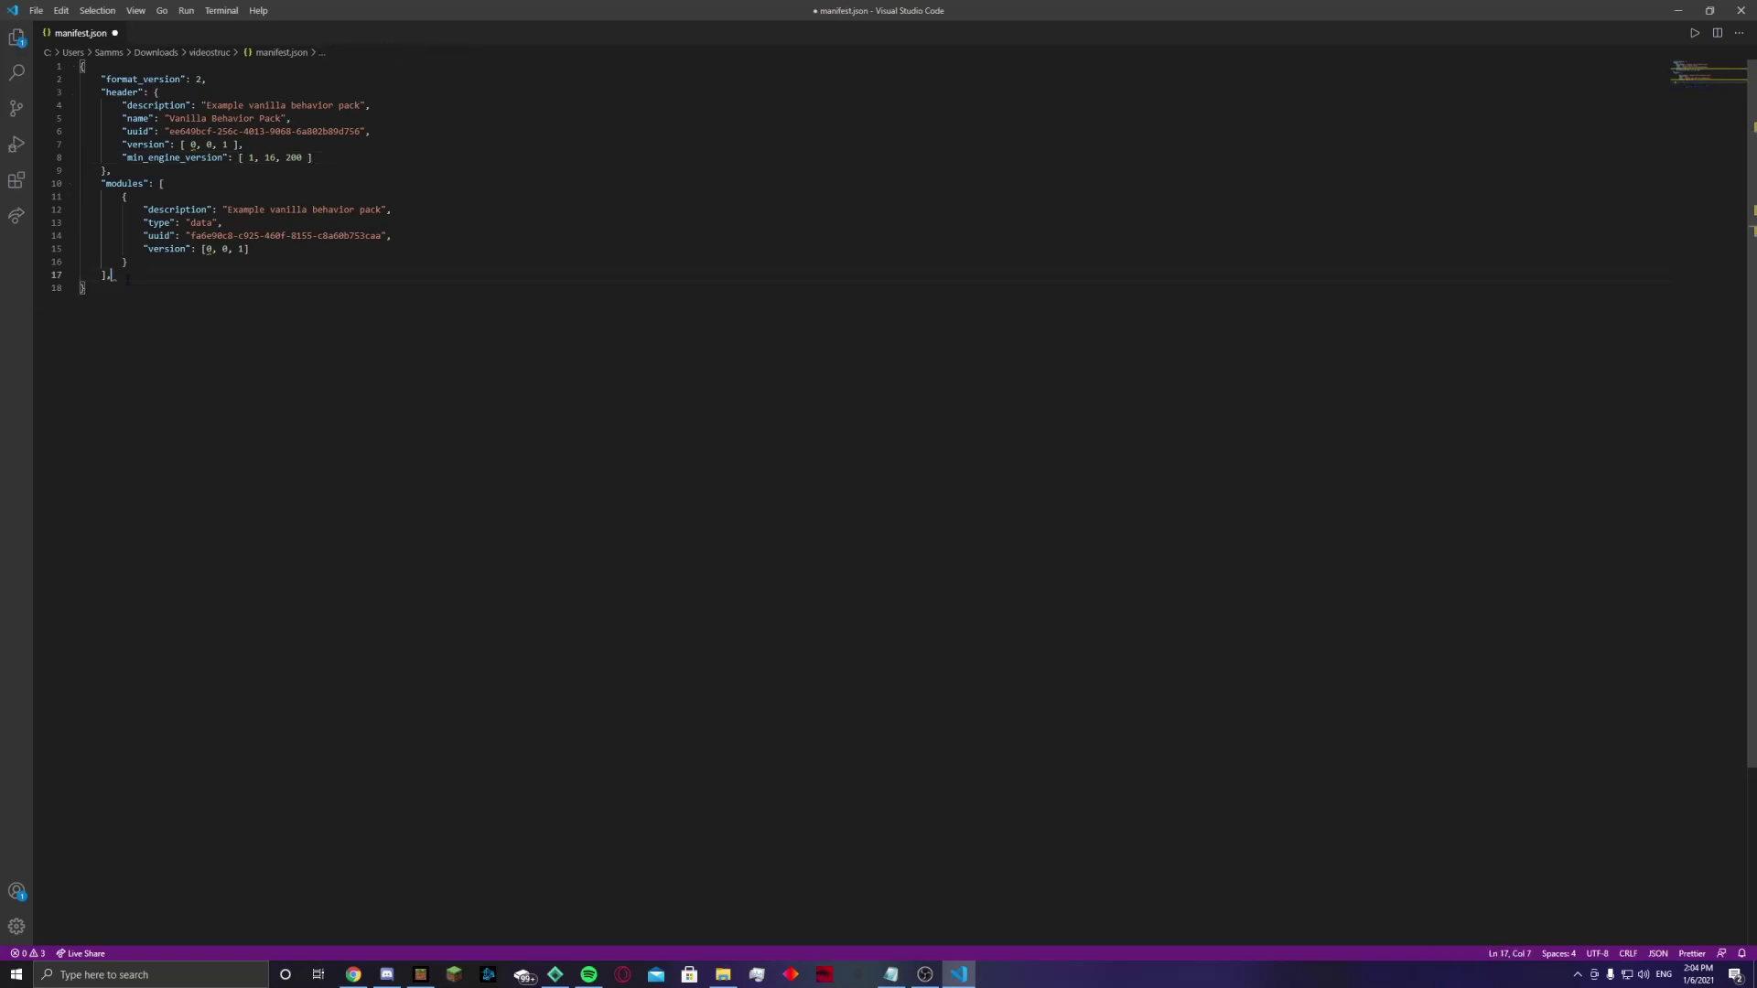
key(BackSpace)
Step: Change the name value in the manifest header to Vajksihfjsahf
drag(80, 66, 411, 275)
click(412, 222)
double_click(180, 103)
click(194, 118)
double_click(181, 119)
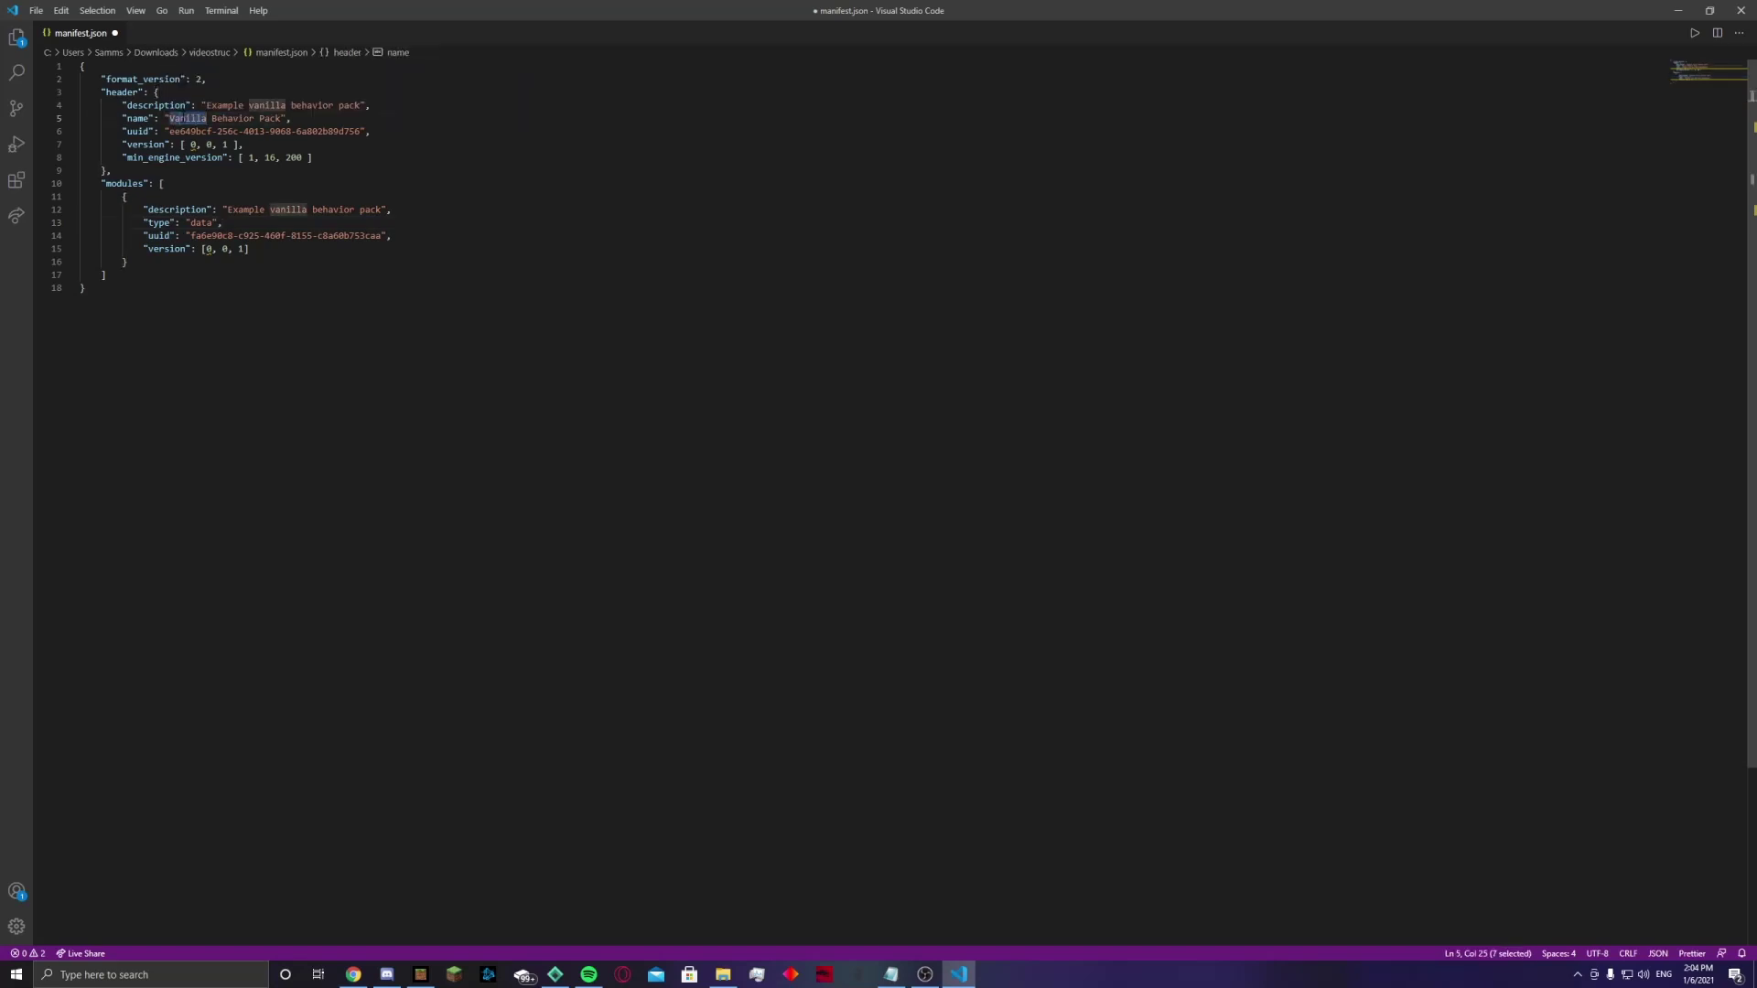
drag(174, 118, 278, 118)
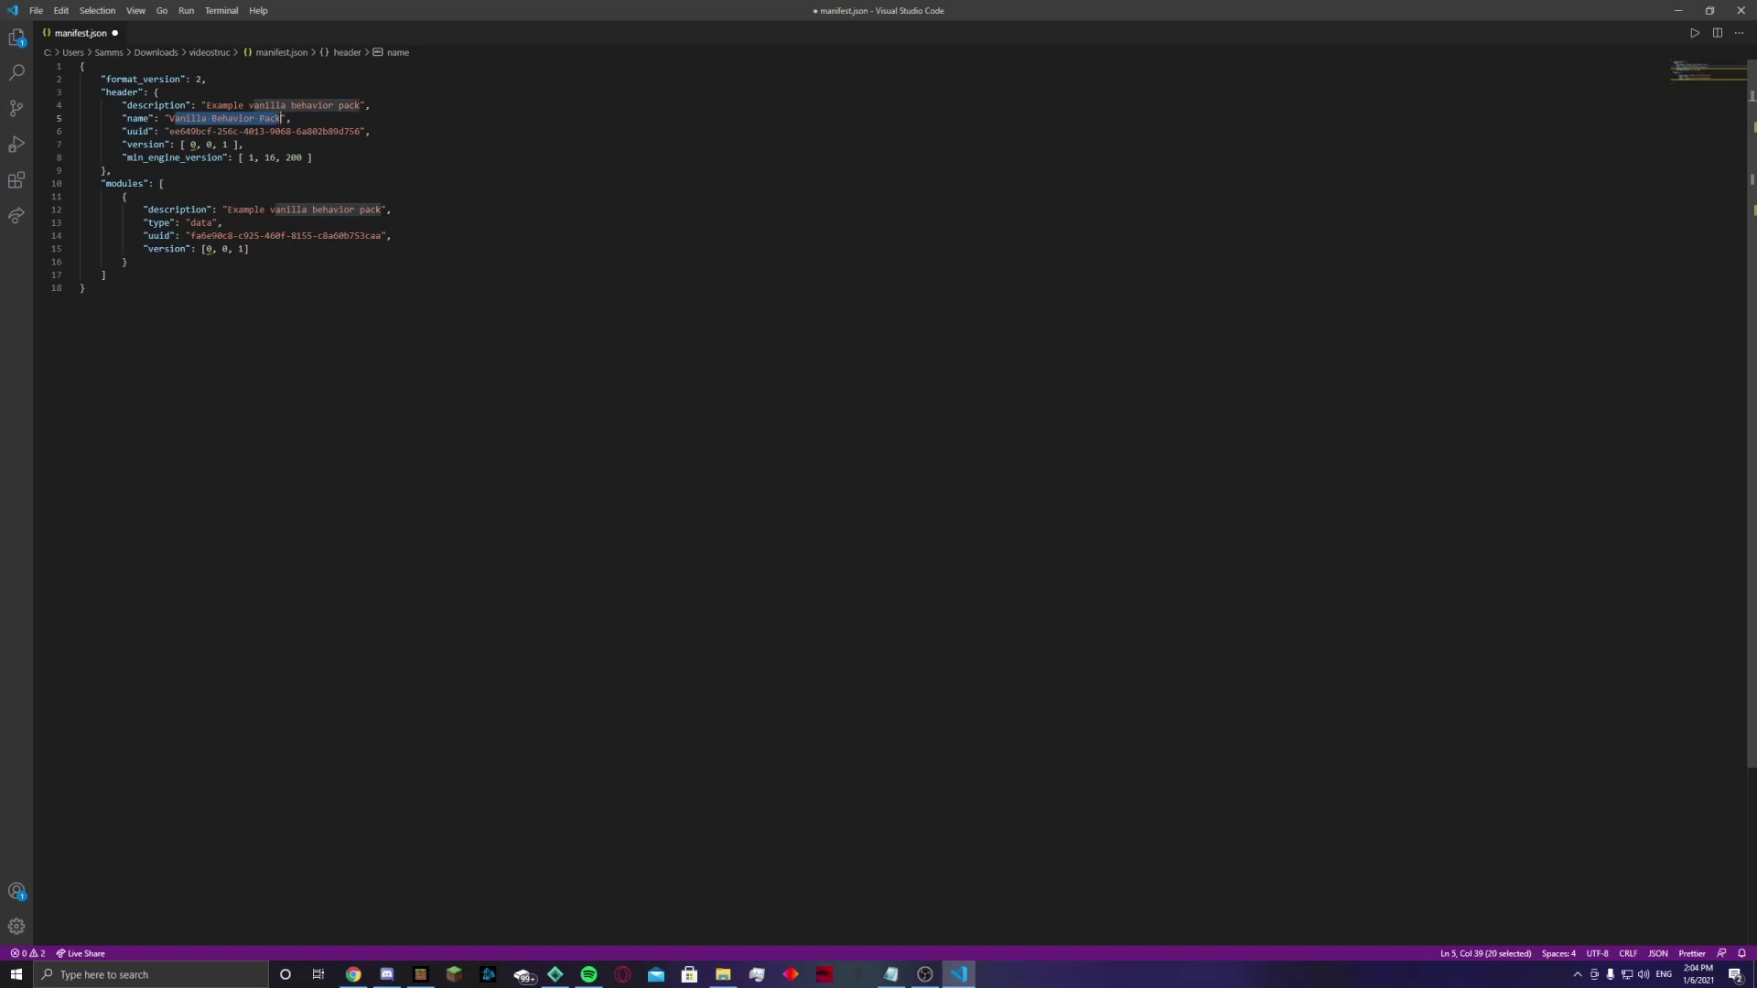
text(ajksihfjsahf)
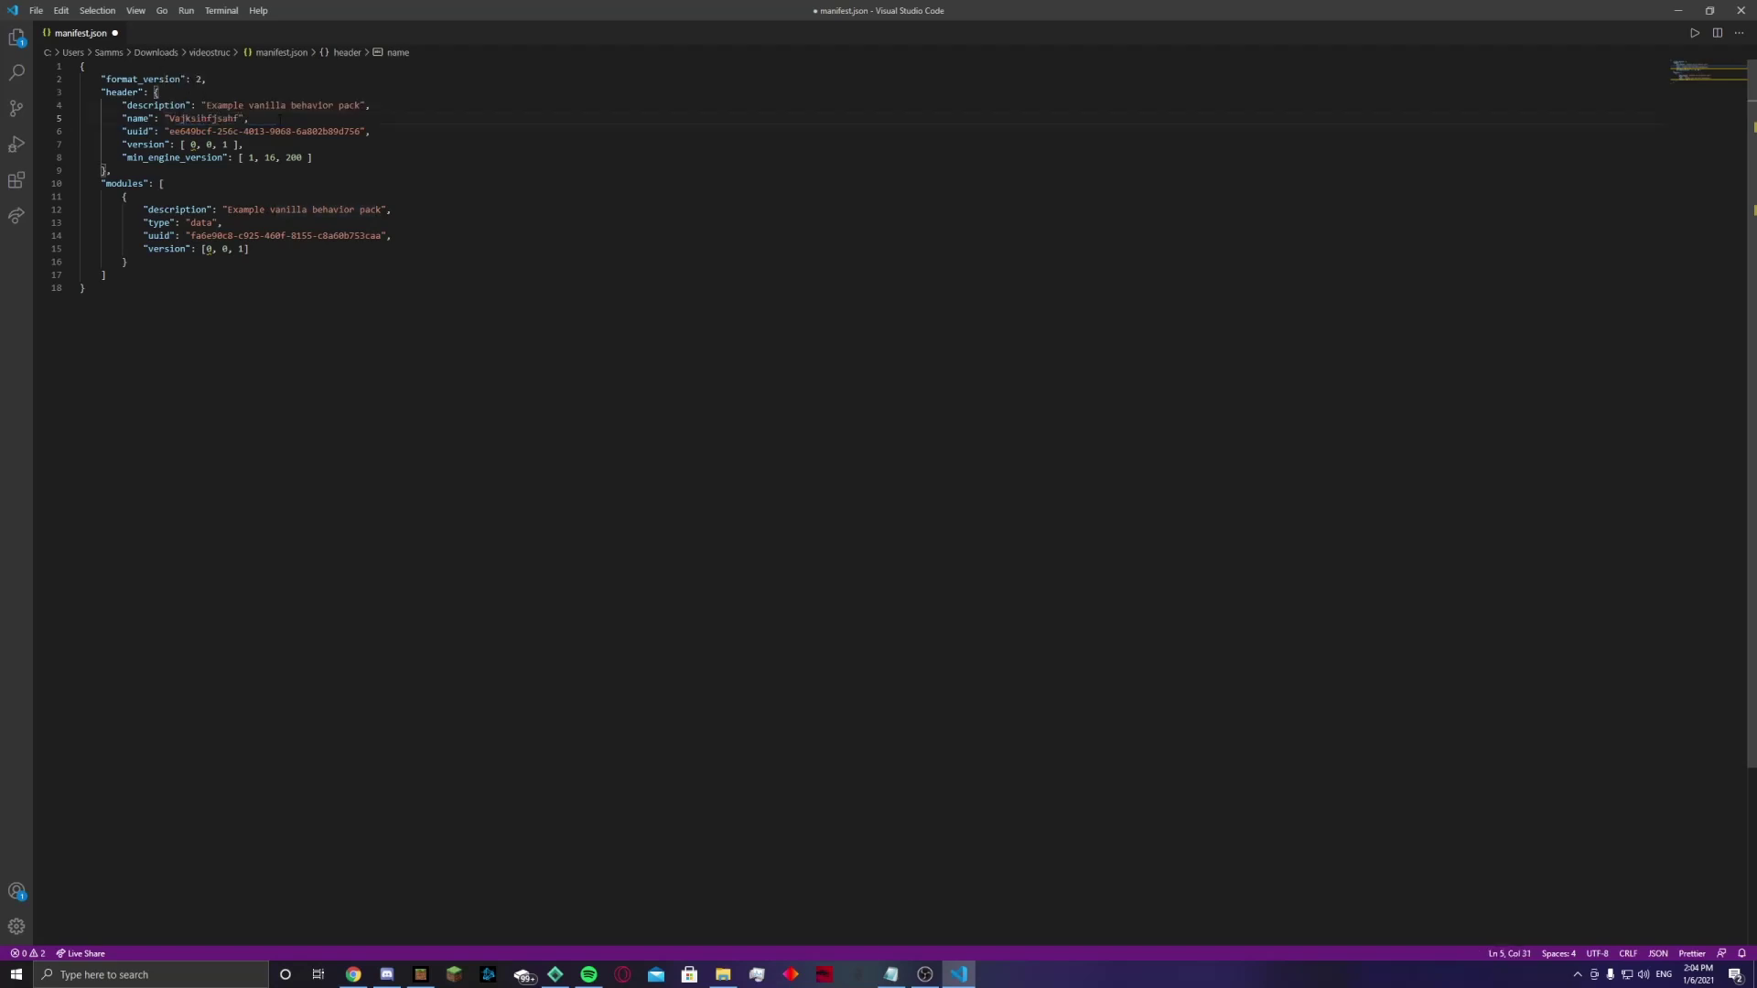
drag(240, 119, 207, 107)
click(244, 107)
Step: Switch to Google Chrome and open uuidgenerator.net in a new tab to get a replacement for the header's uuid
double_click(191, 131)
click(353, 974)
click(186, 10)
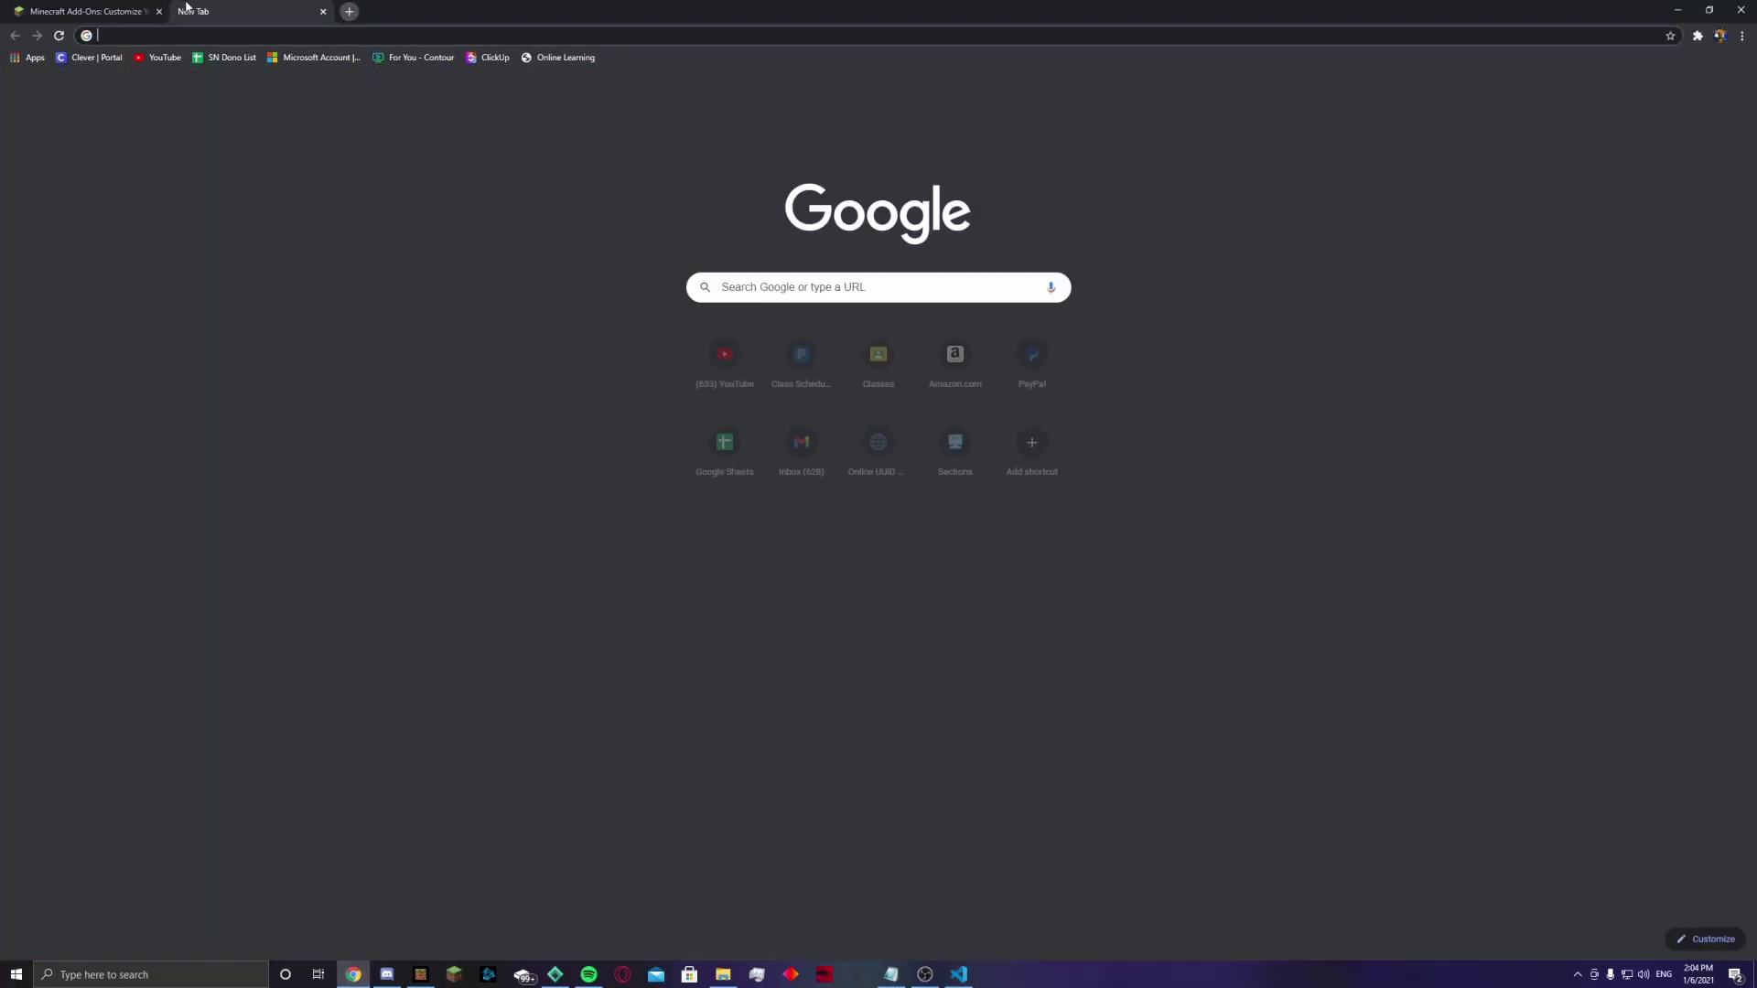
text(uuidgenerator.net)
key(Return)
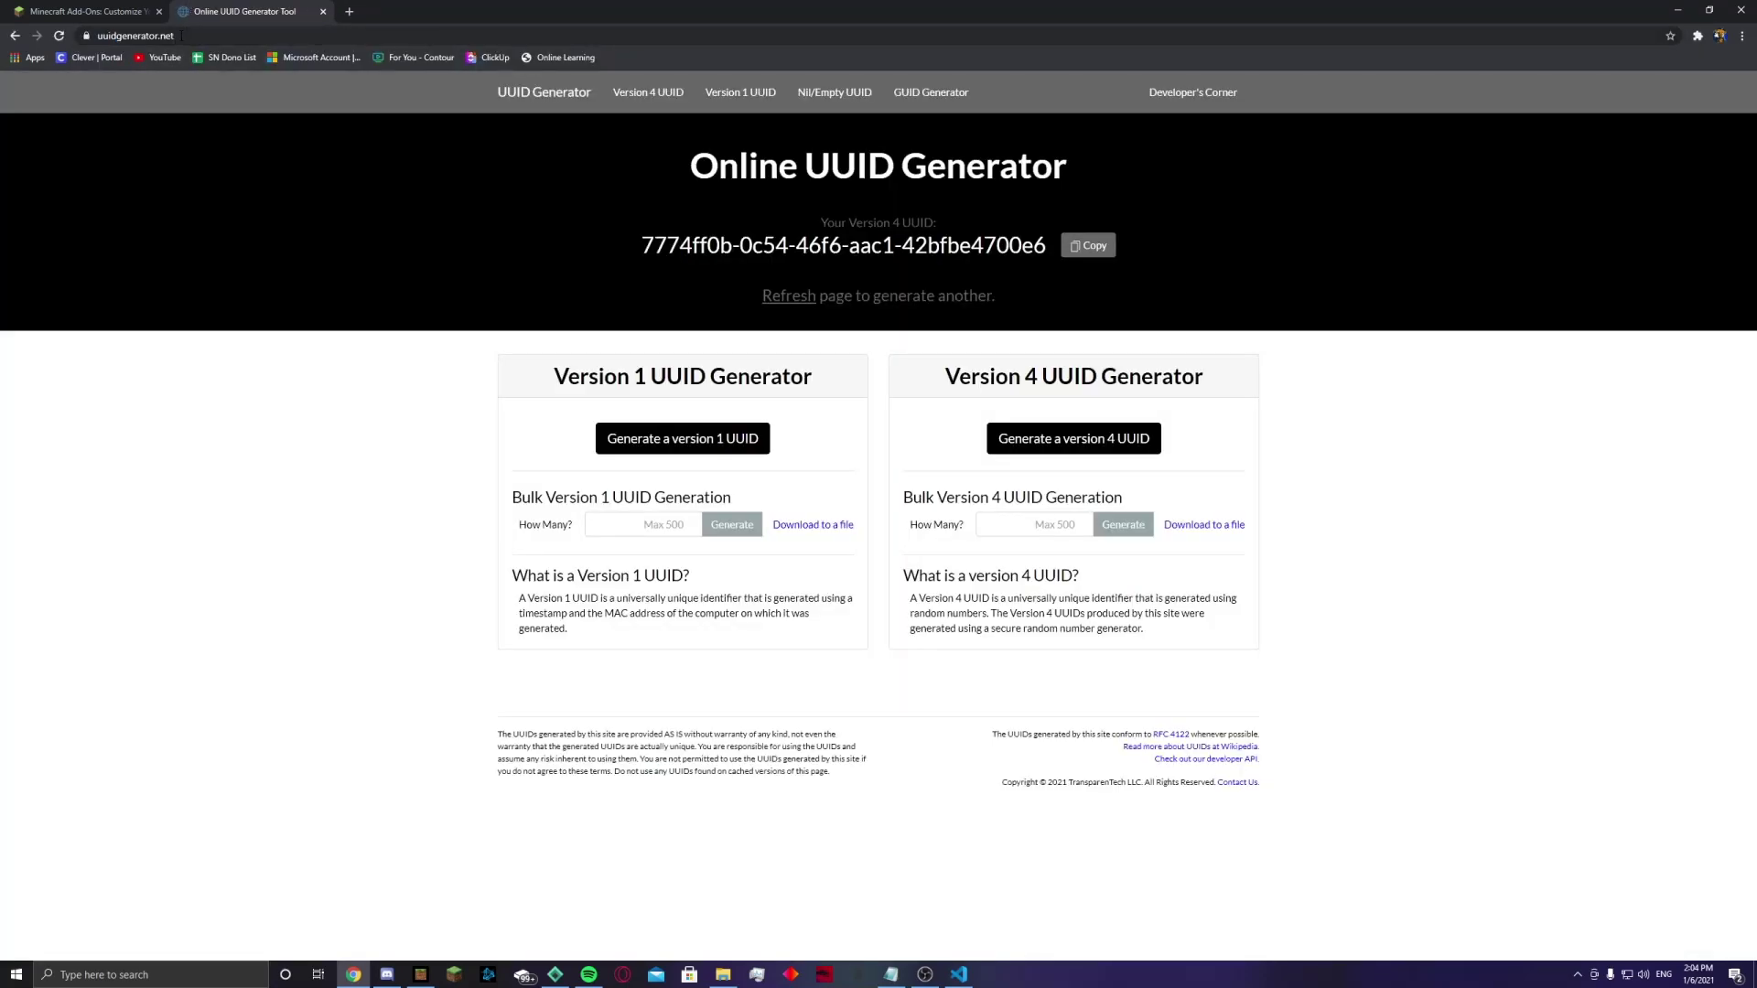
click(182, 36)
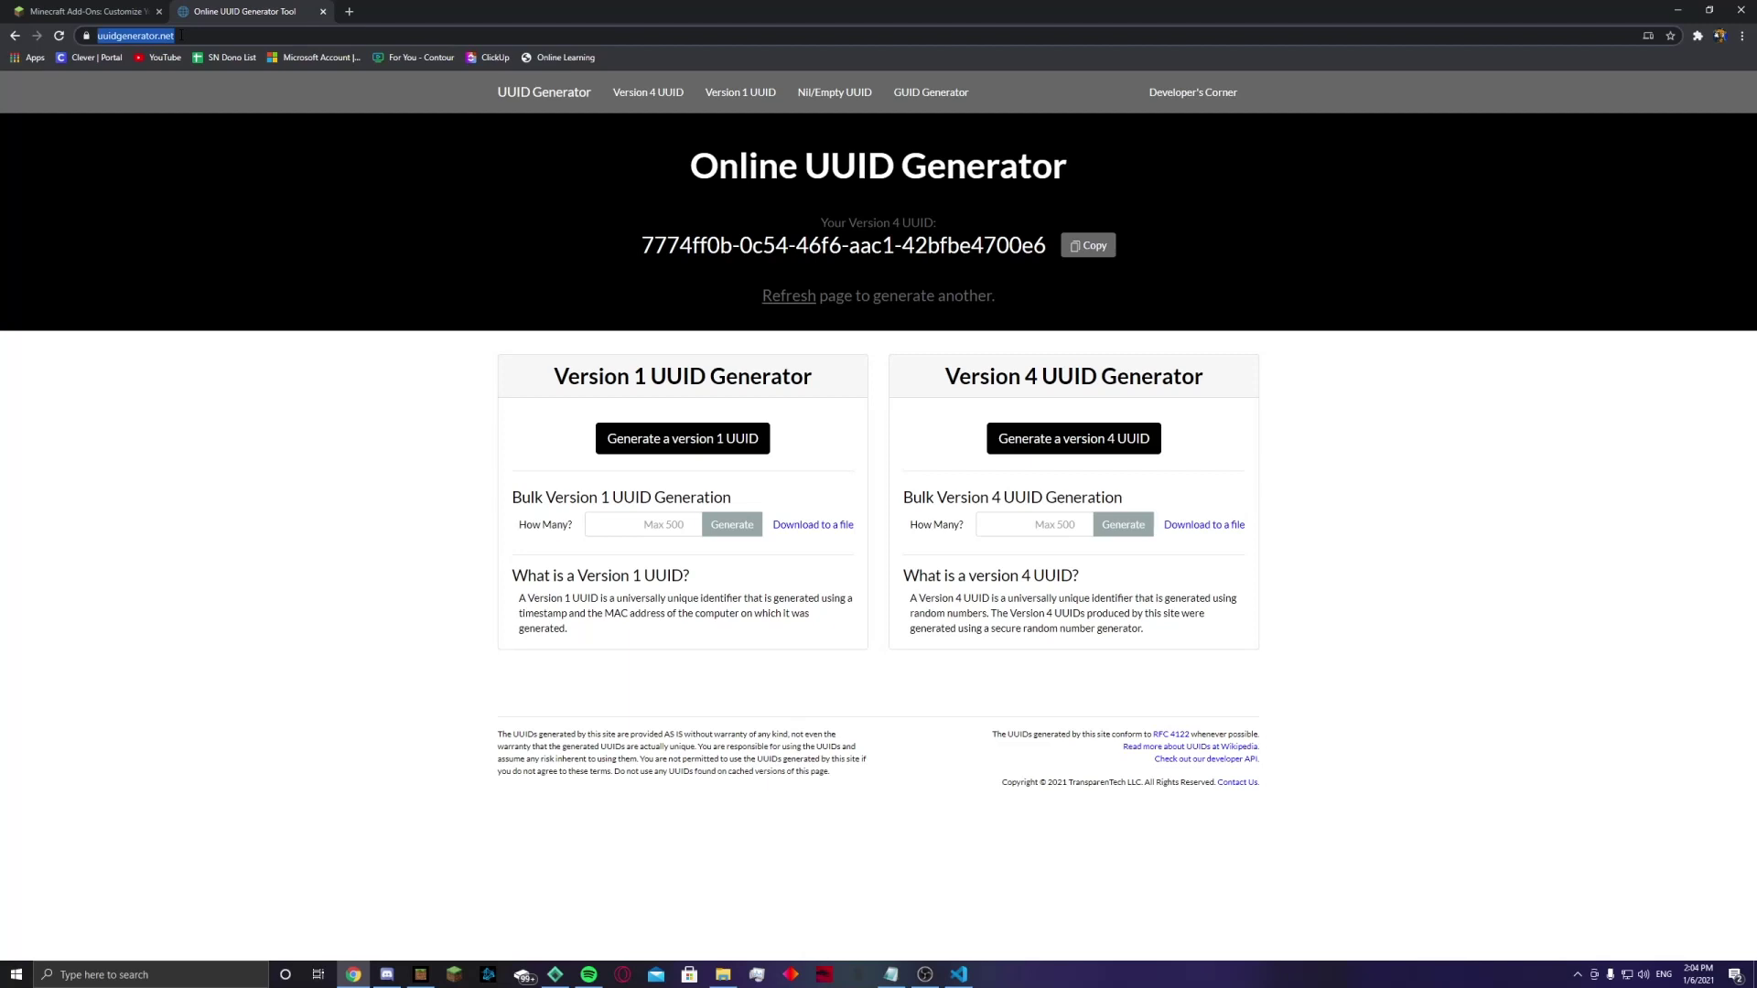
click(181, 36)
Step: Generate 2 version 4 UUIDs in bulk and copy the first one
click(1045, 524)
text(2)
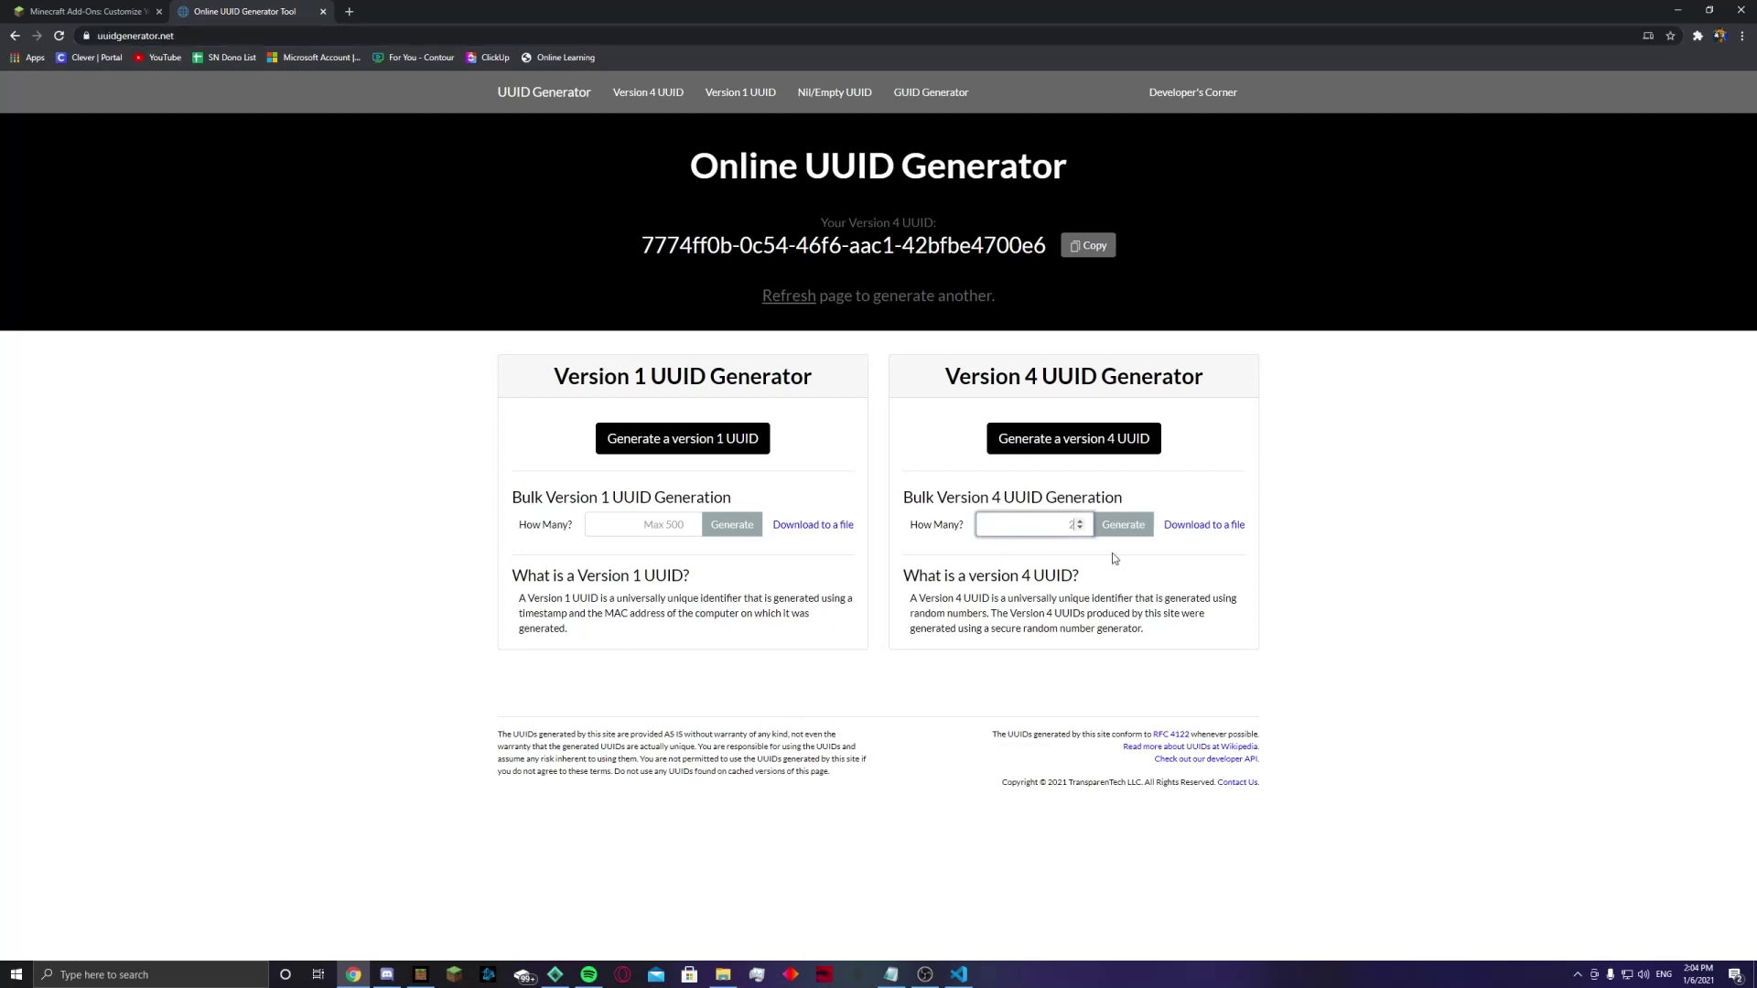
click(1123, 527)
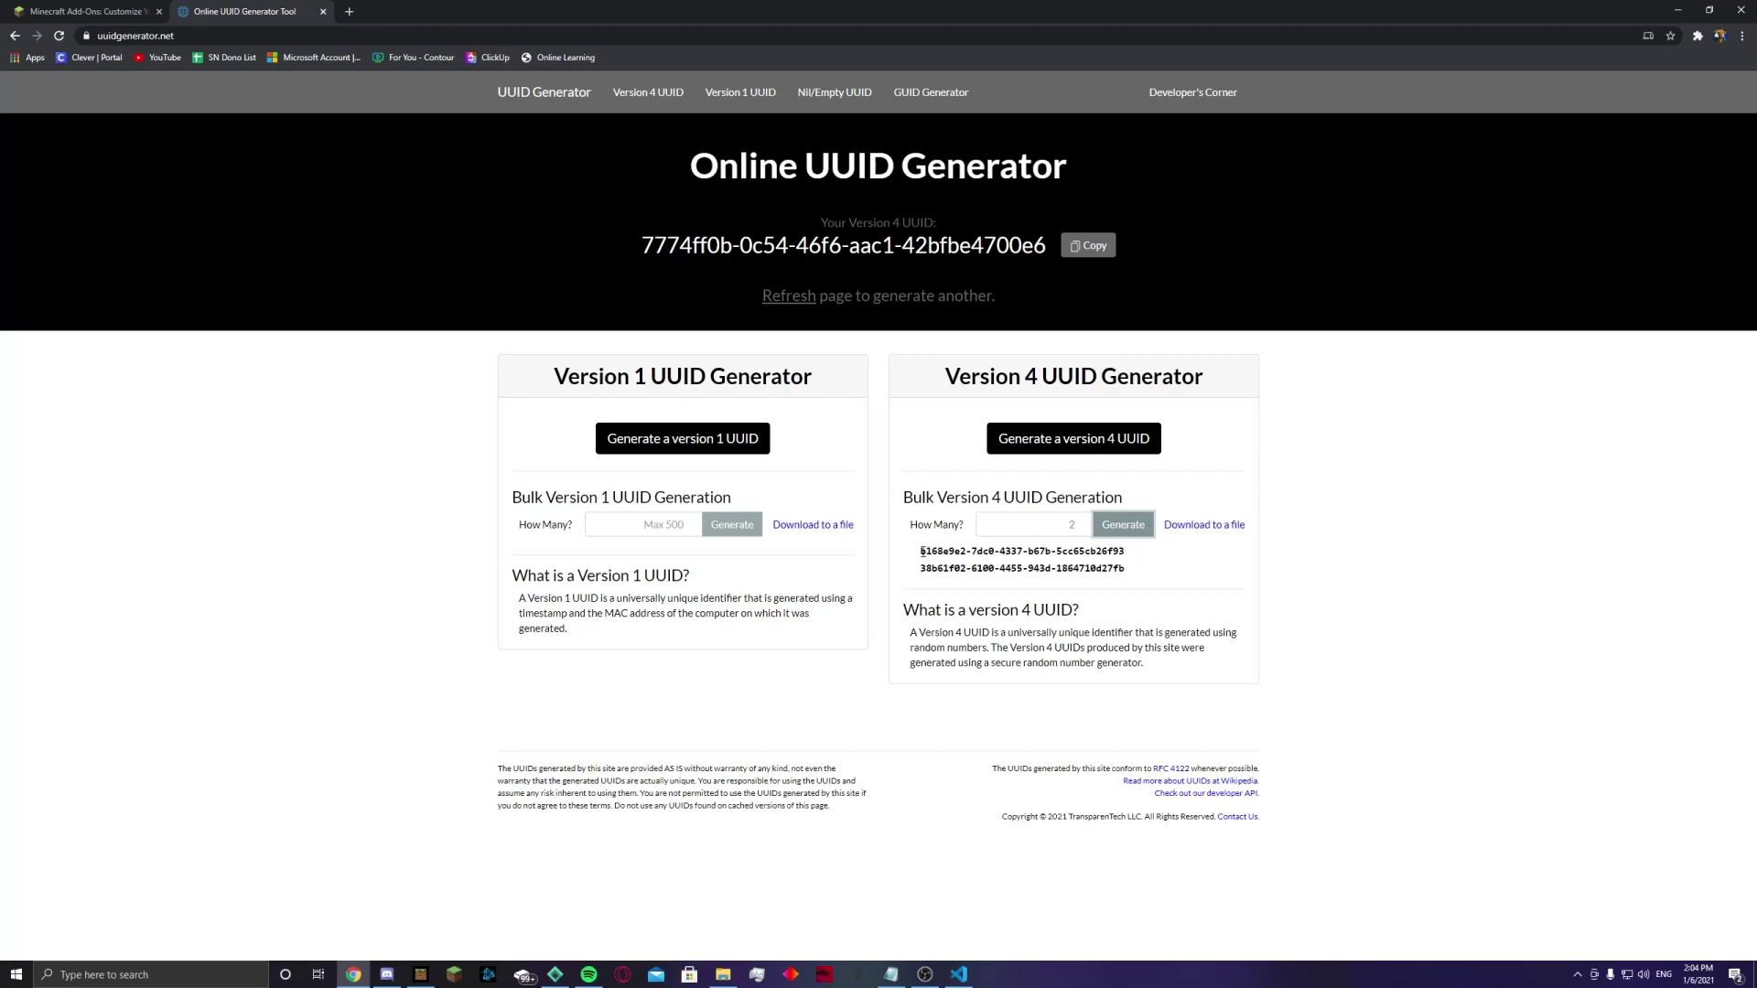
drag(921, 551, 1141, 563)
key(ctrl+c)
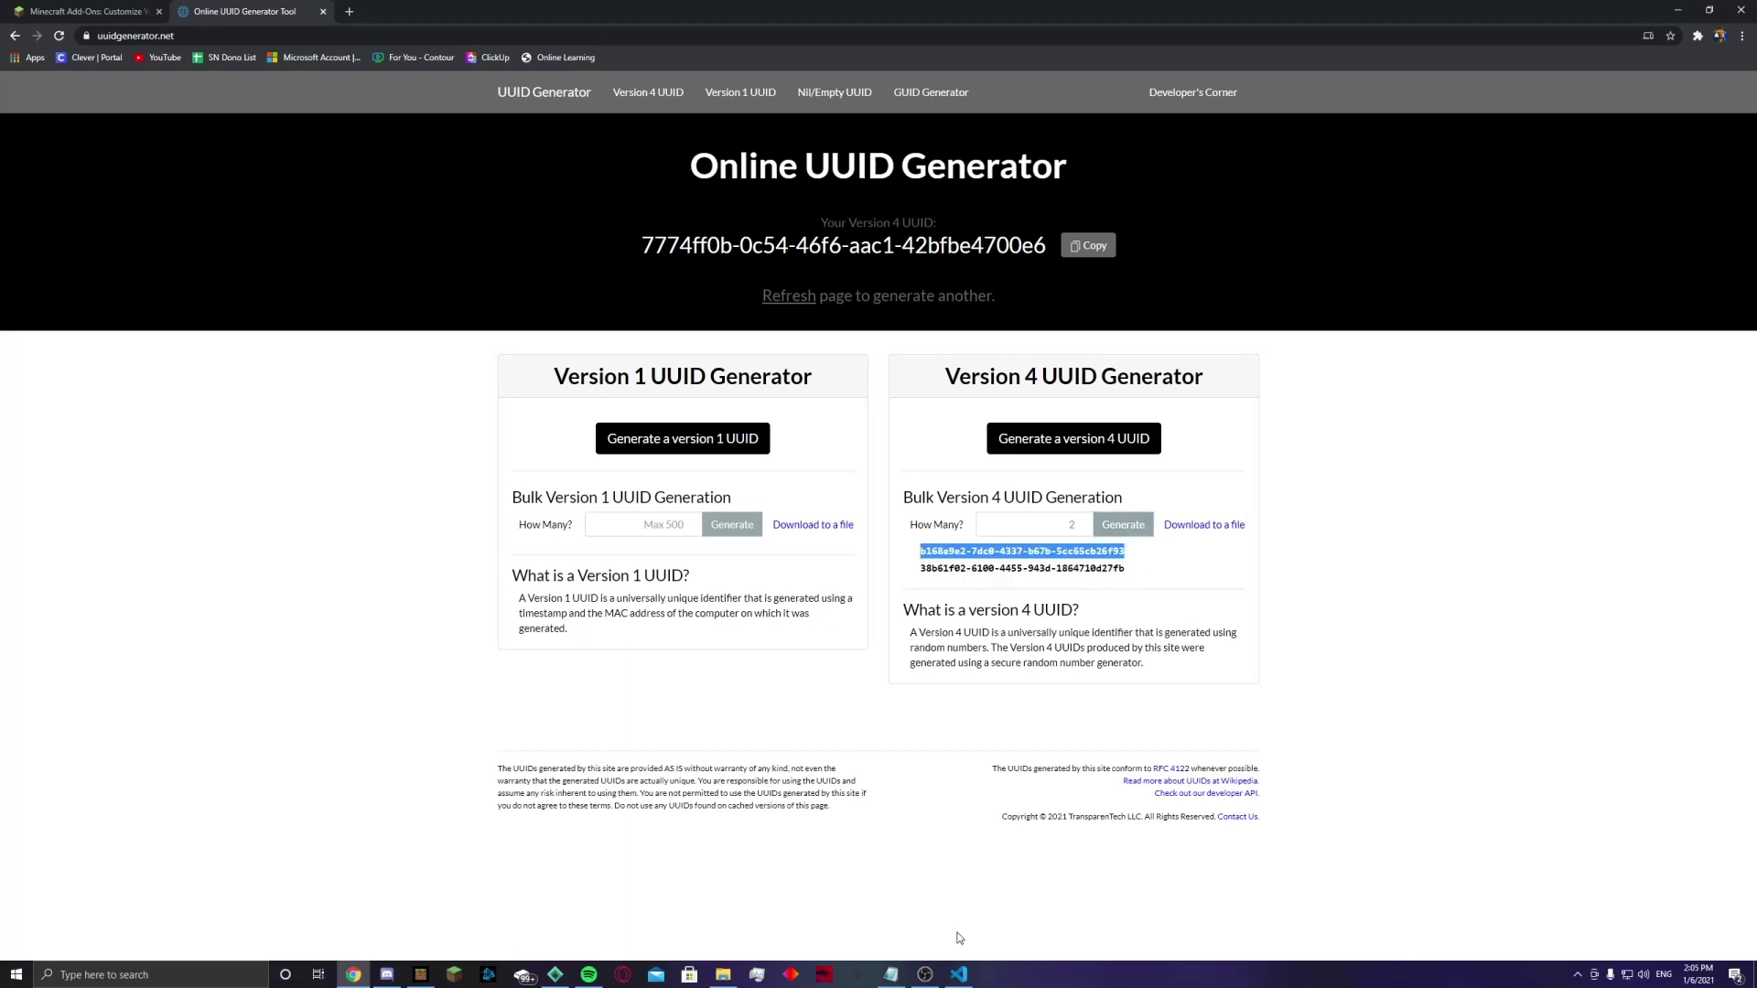
Step: Switch to Visual Studio Code and replace the manifest header's uuid value with the copied first UUID
click(959, 974)
click(190, 131)
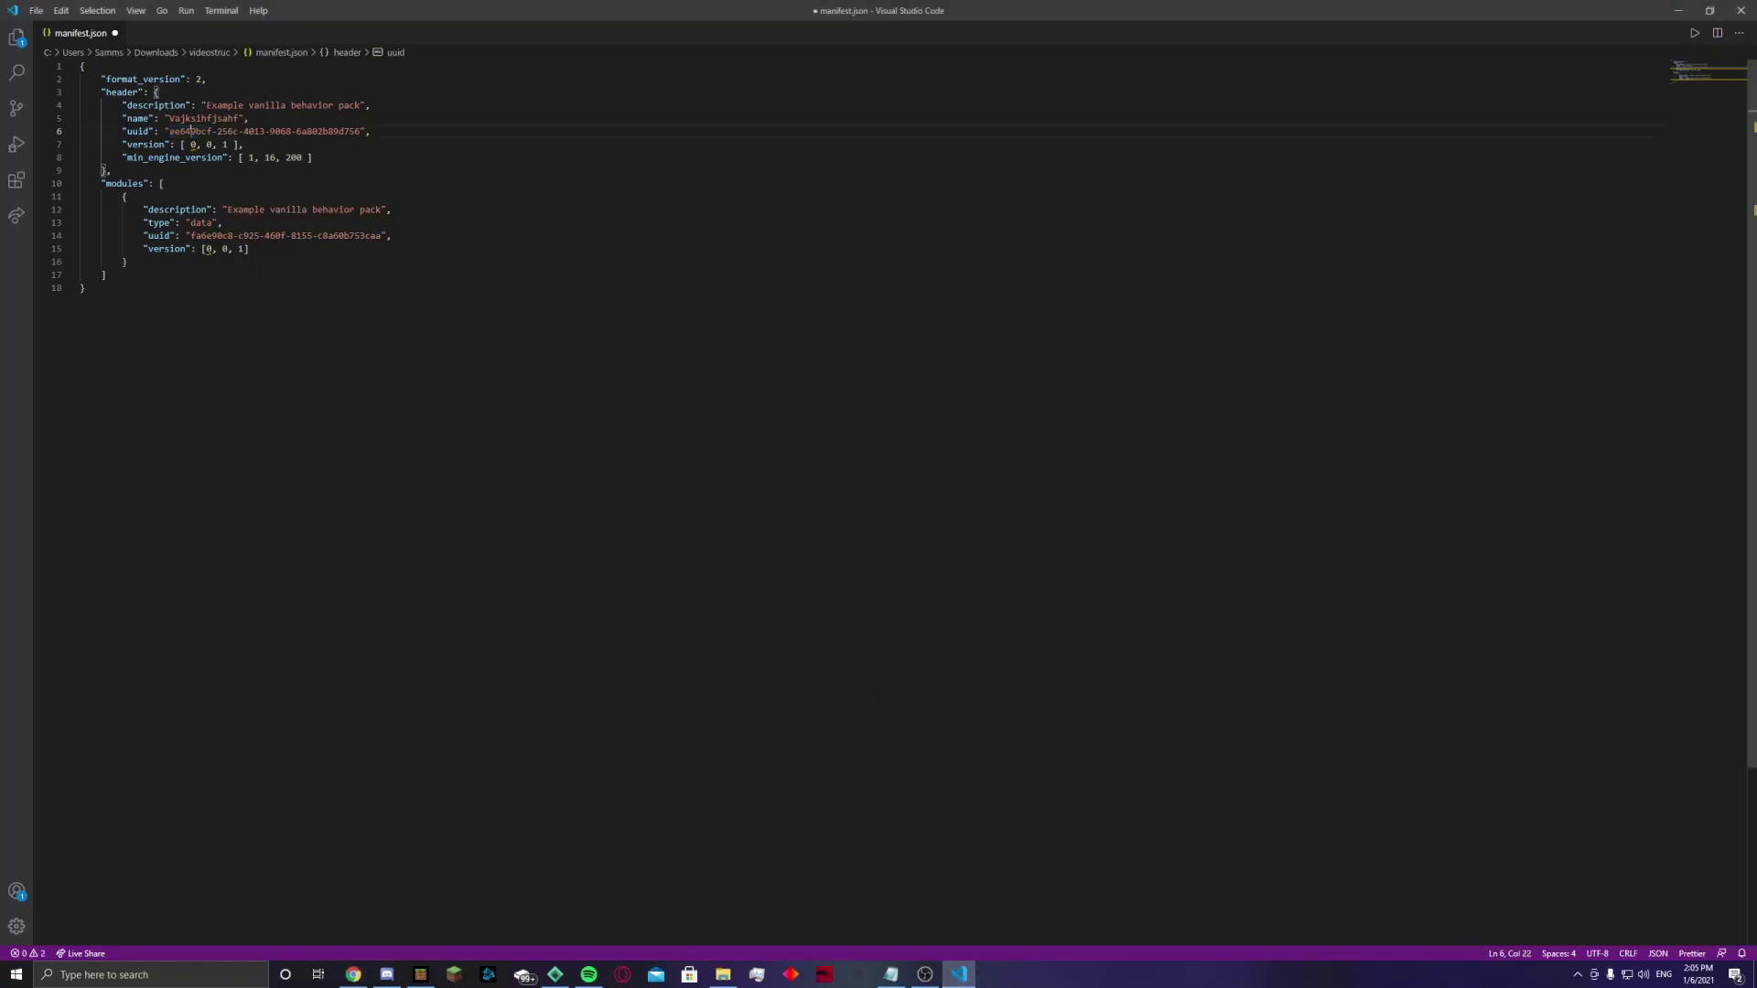
drag(168, 131, 362, 131)
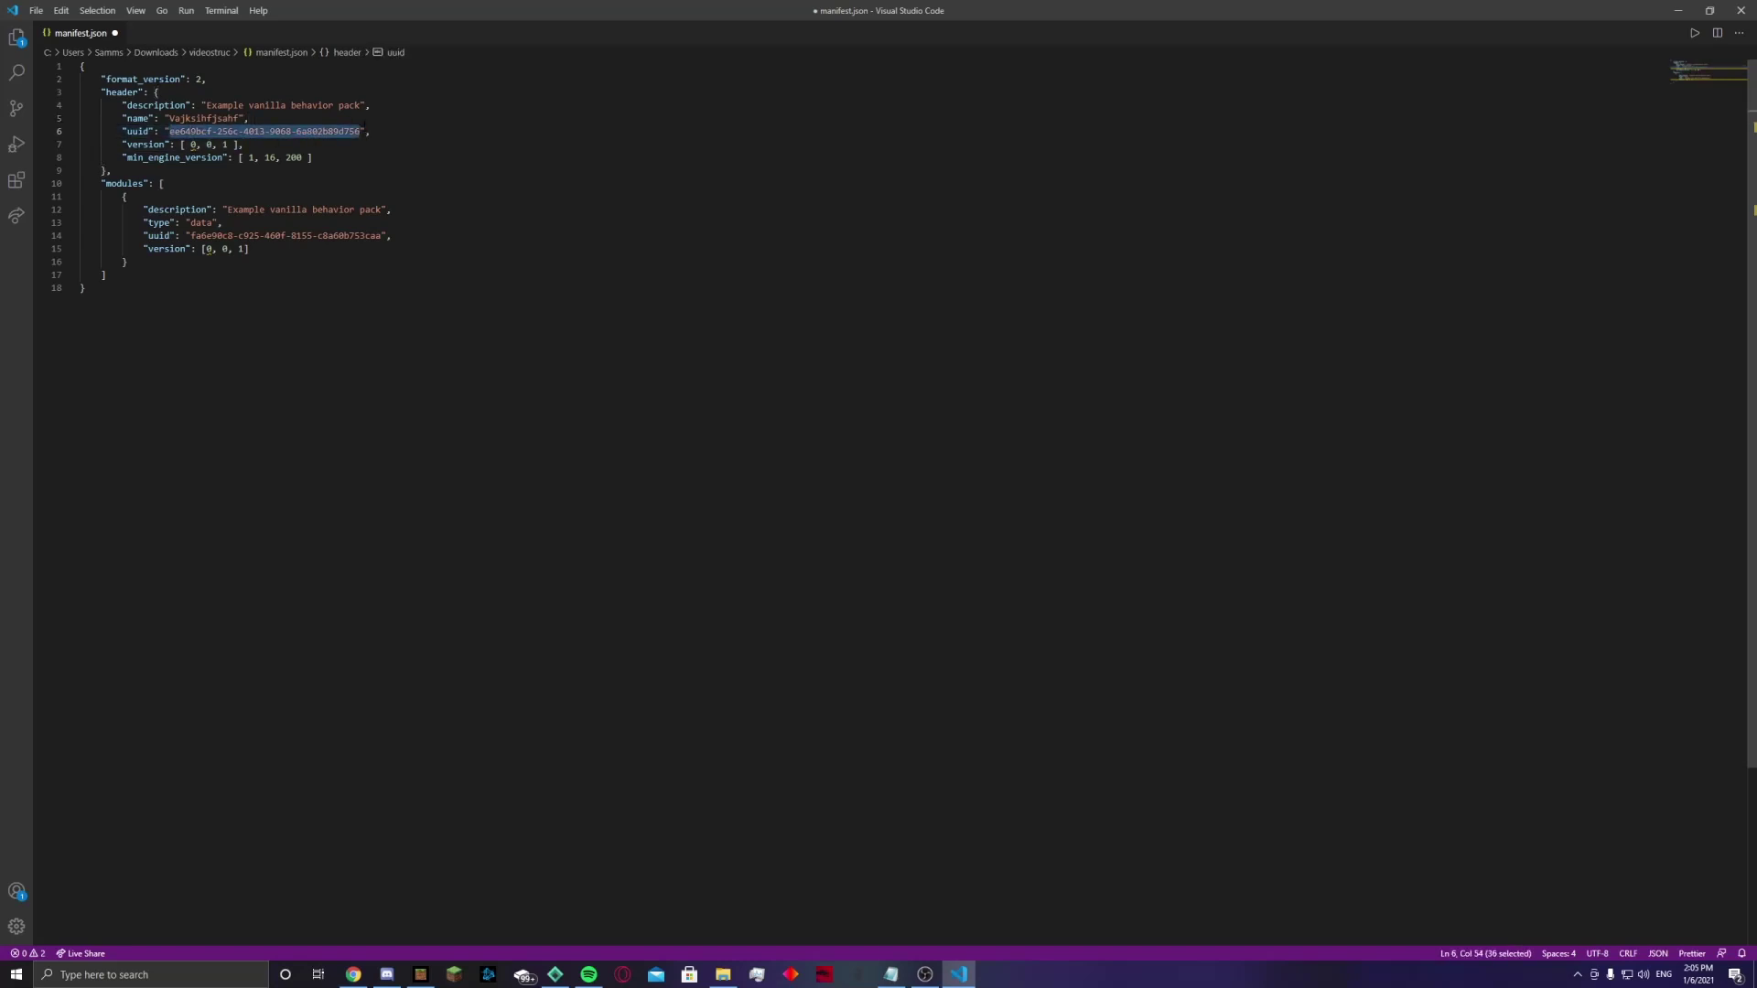
key(ctrl+v)
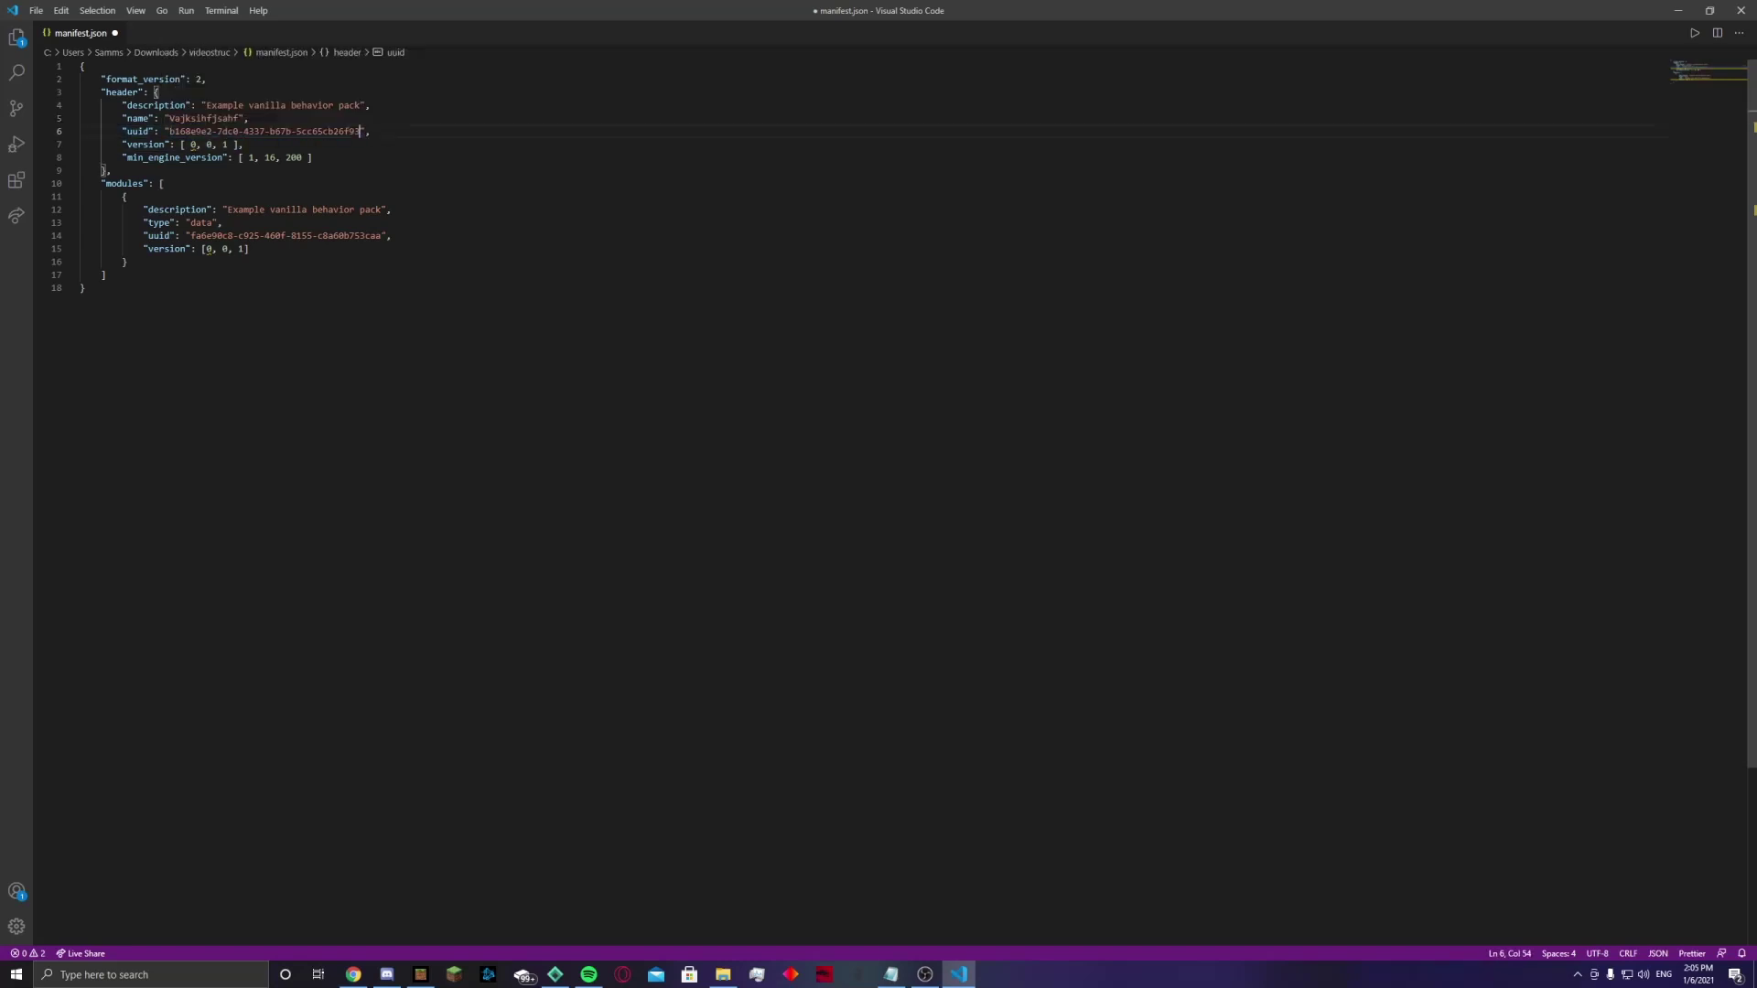
Step: Copy the second version 4 UUID from uuidgenerator.net in Chrome and replace the modules uuid in manifest.json with it
click(354, 974)
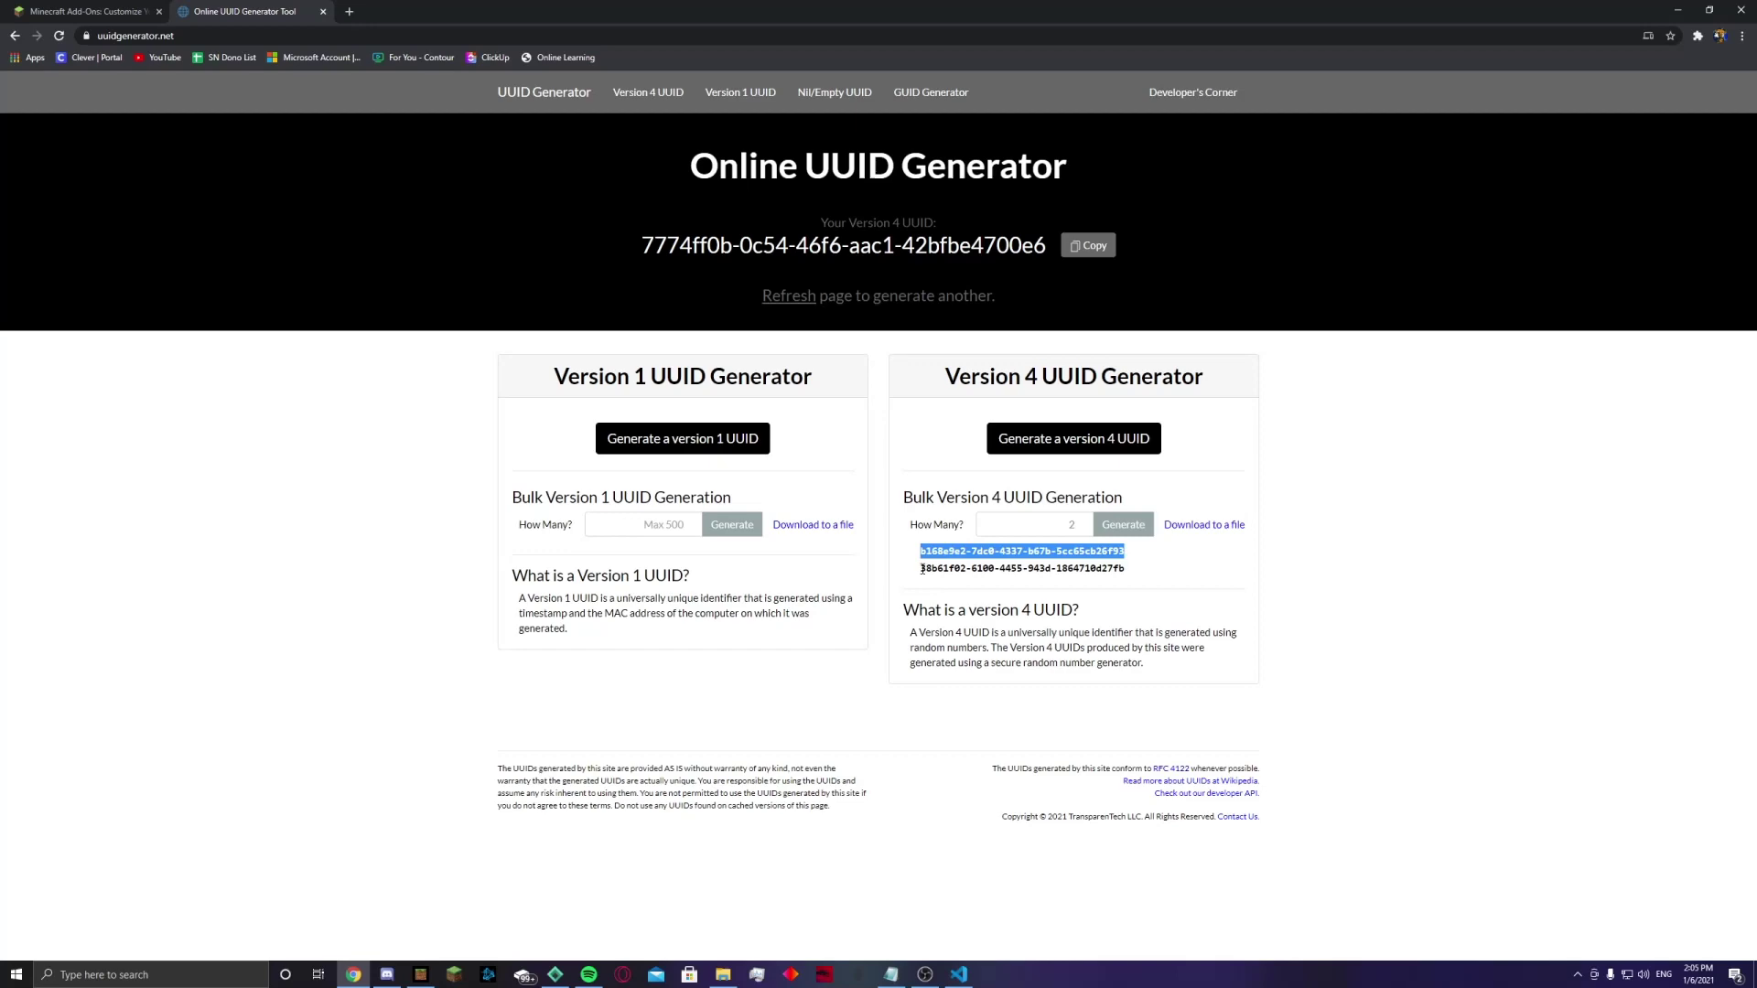
drag(921, 569, 1111, 584)
key(ctrl+c)
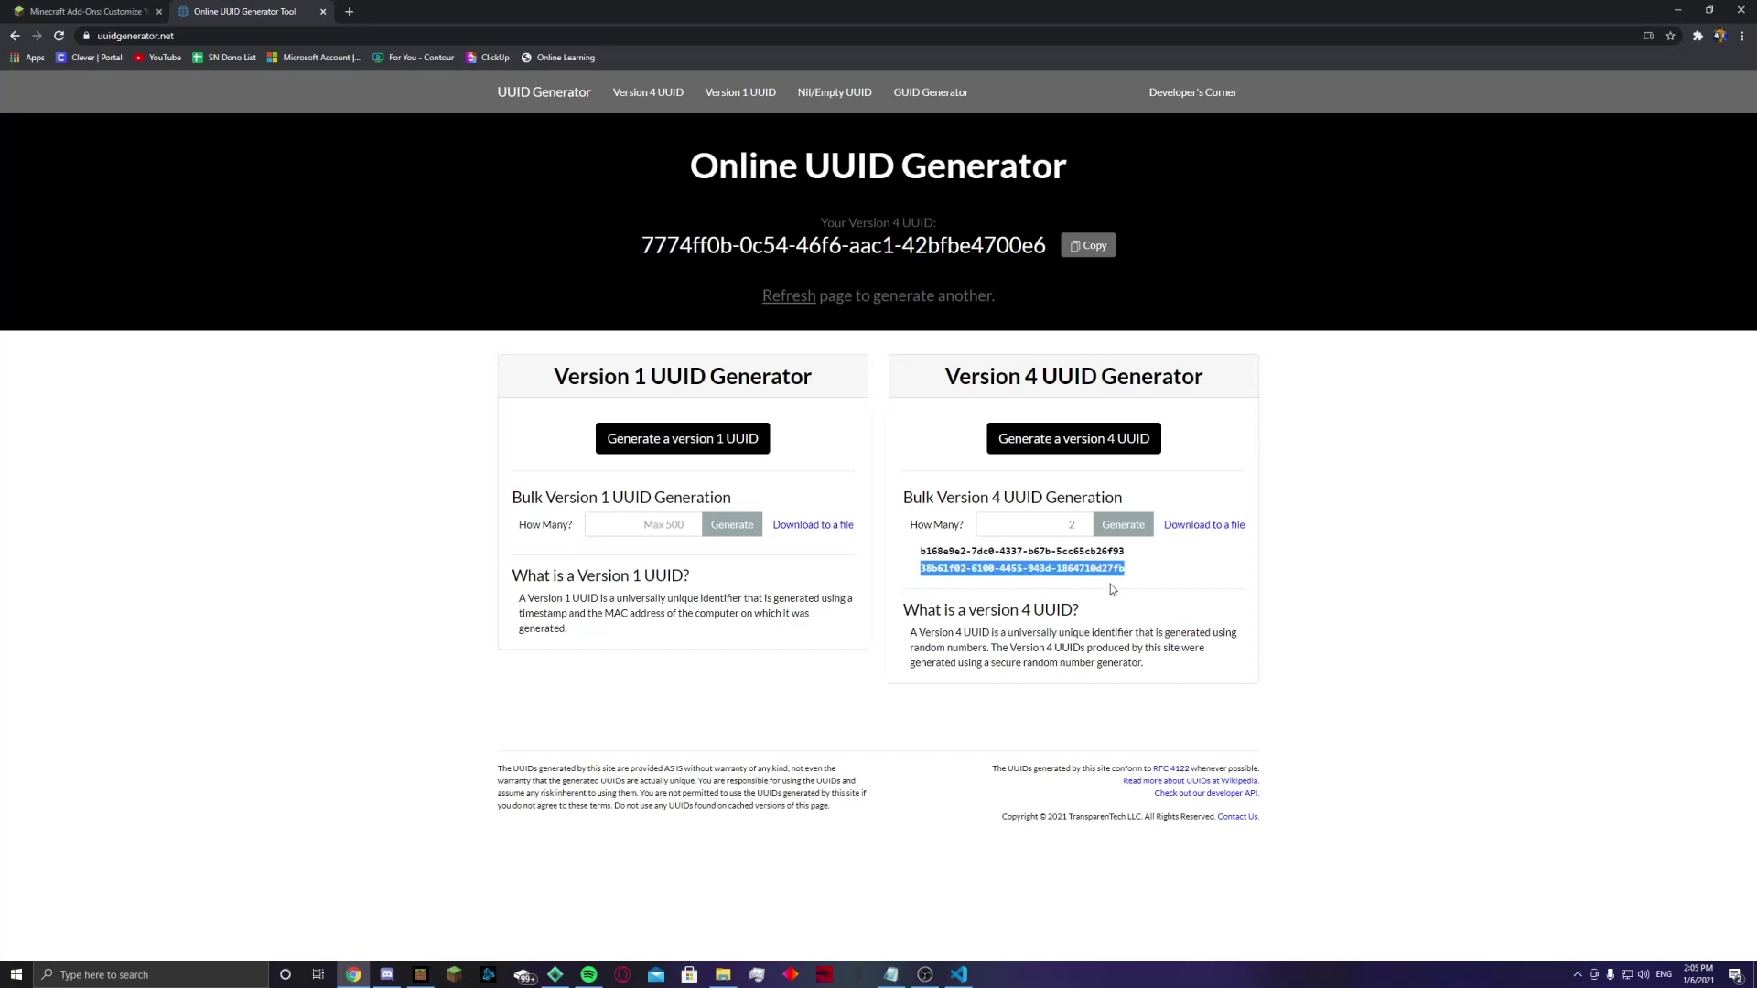
click(960, 973)
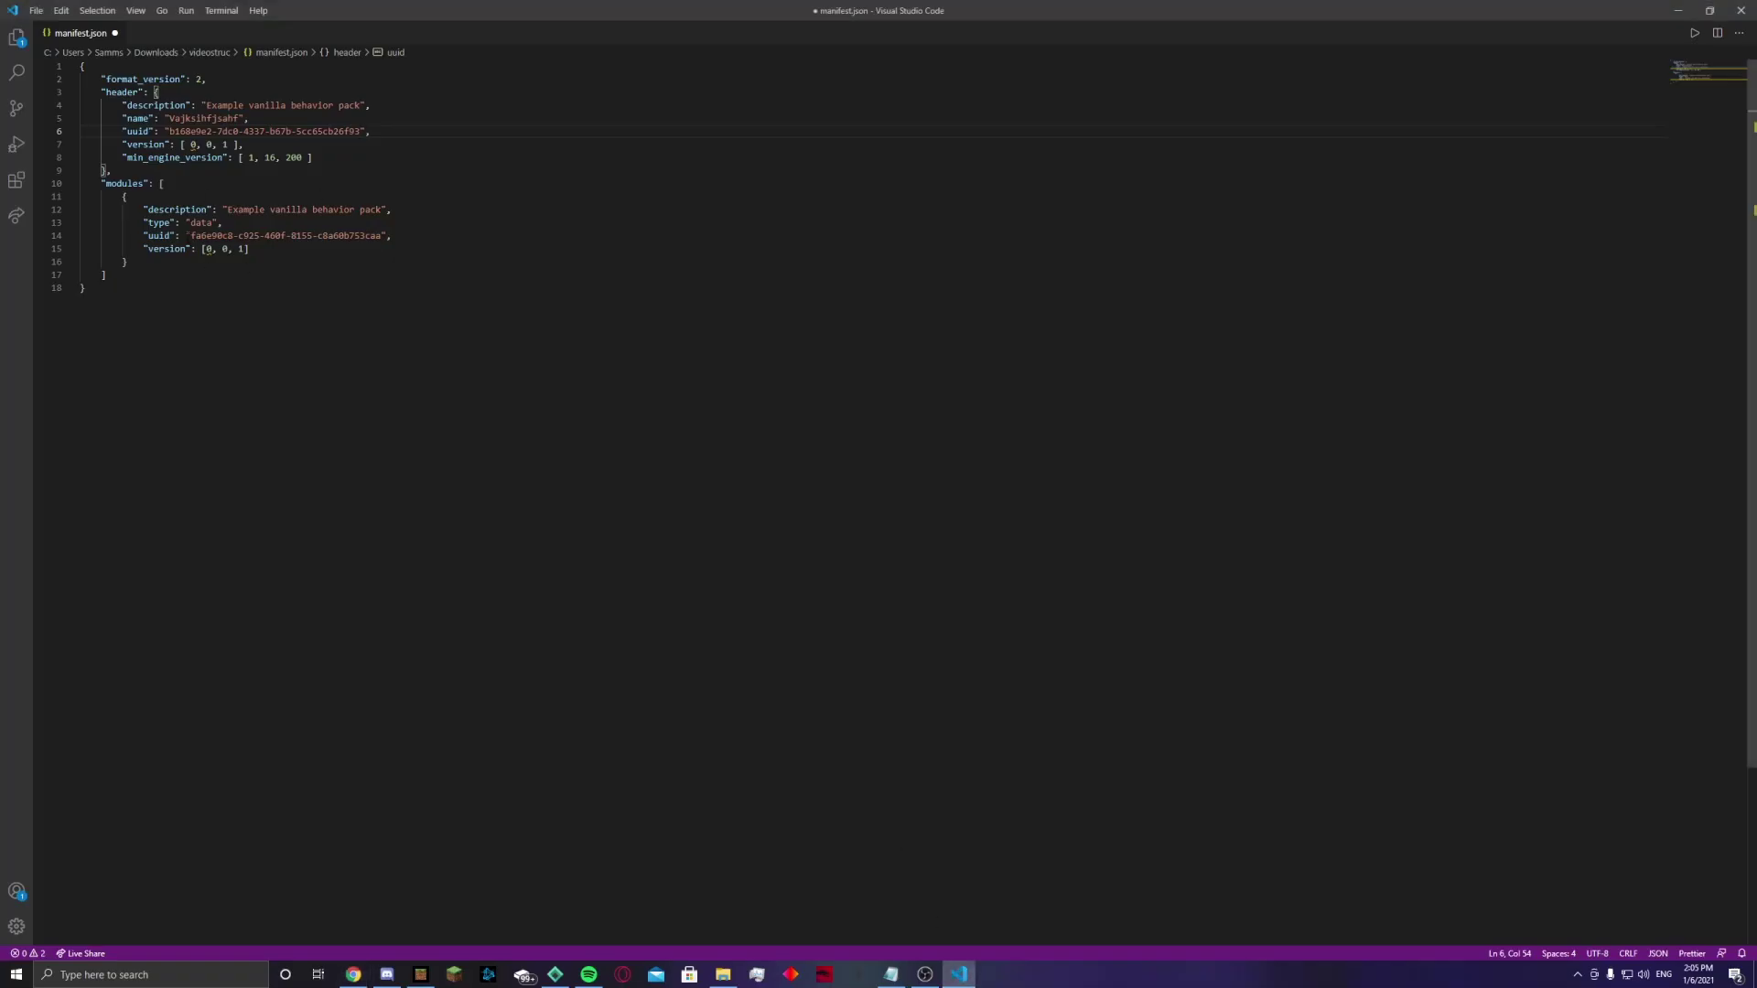
drag(190, 235, 366, 235)
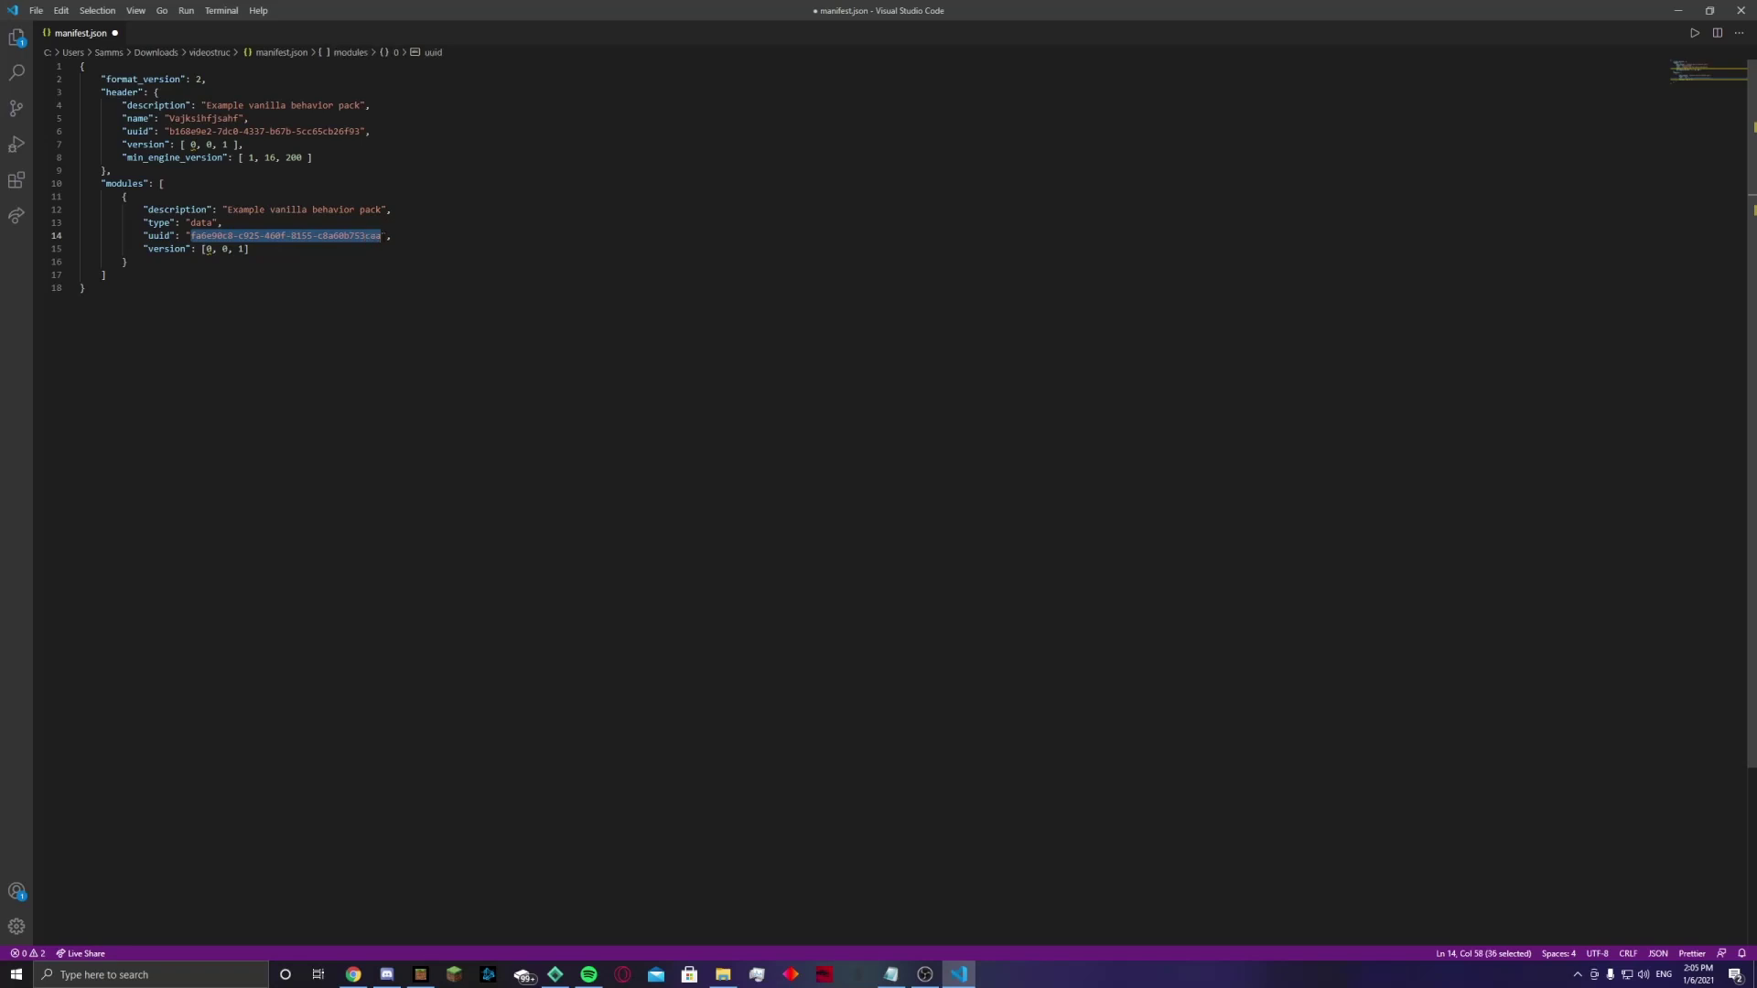
key(ctrl+v)
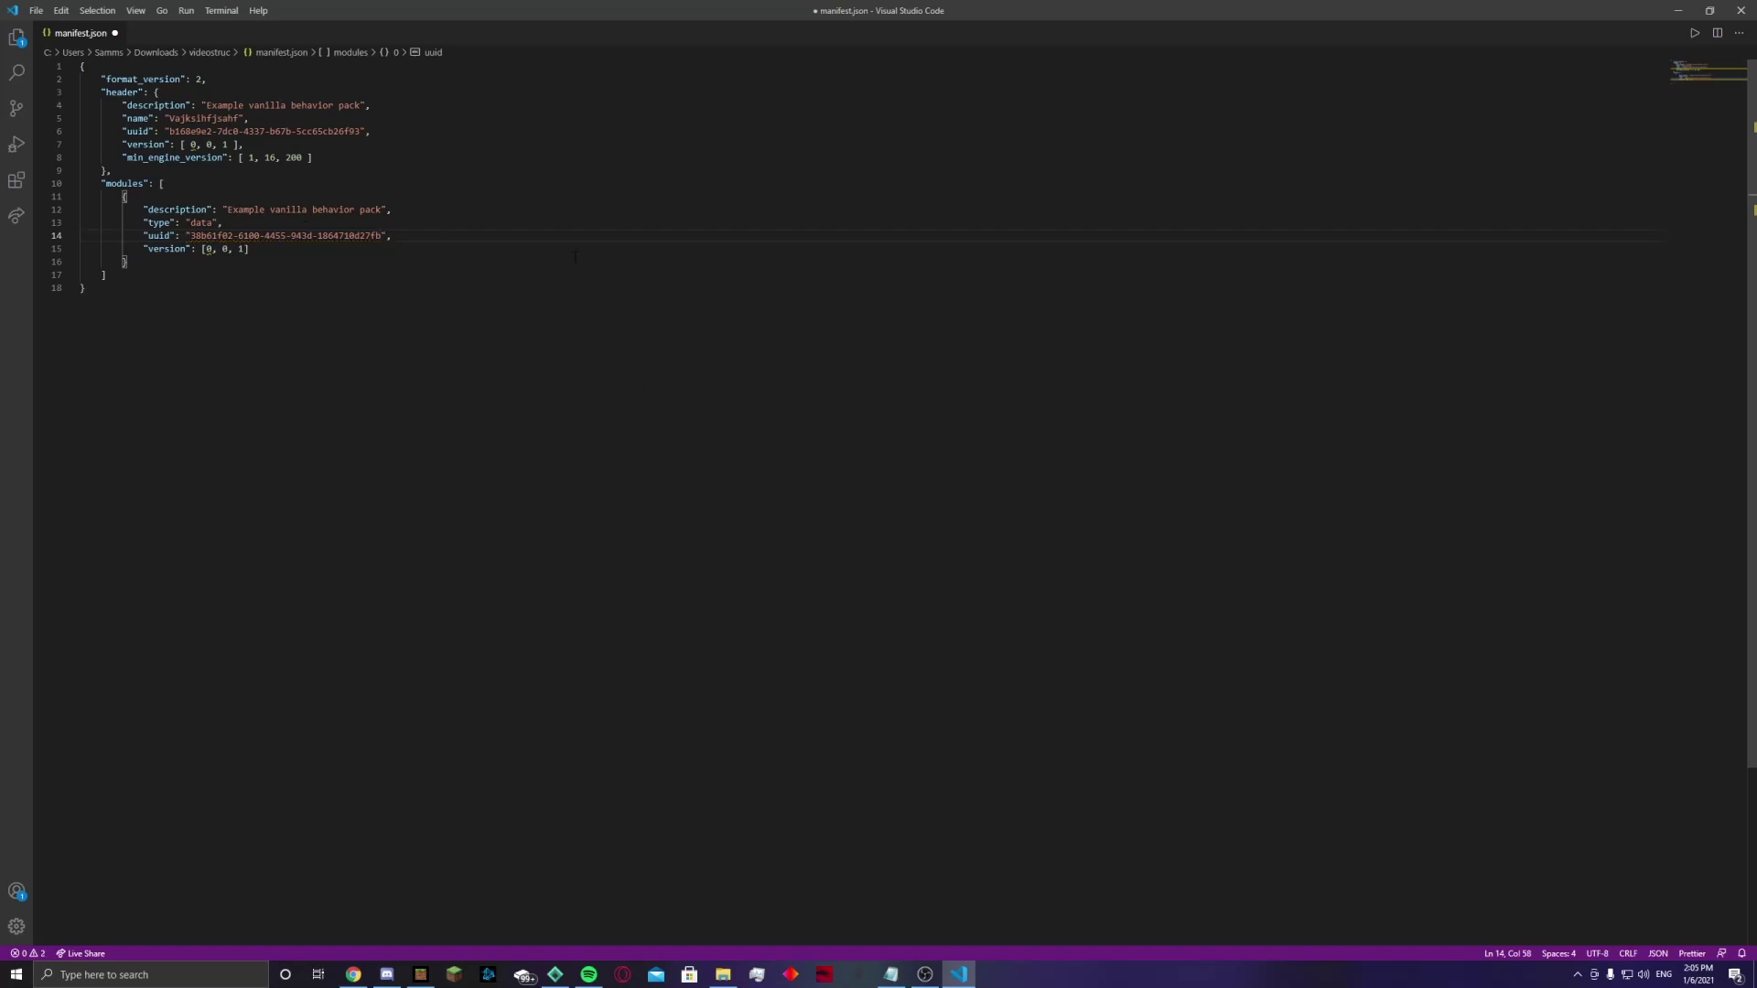
Step: Save manifest.json and close Visual Studio Code
click(421, 325)
key(ctrl+s)
click(33, 10)
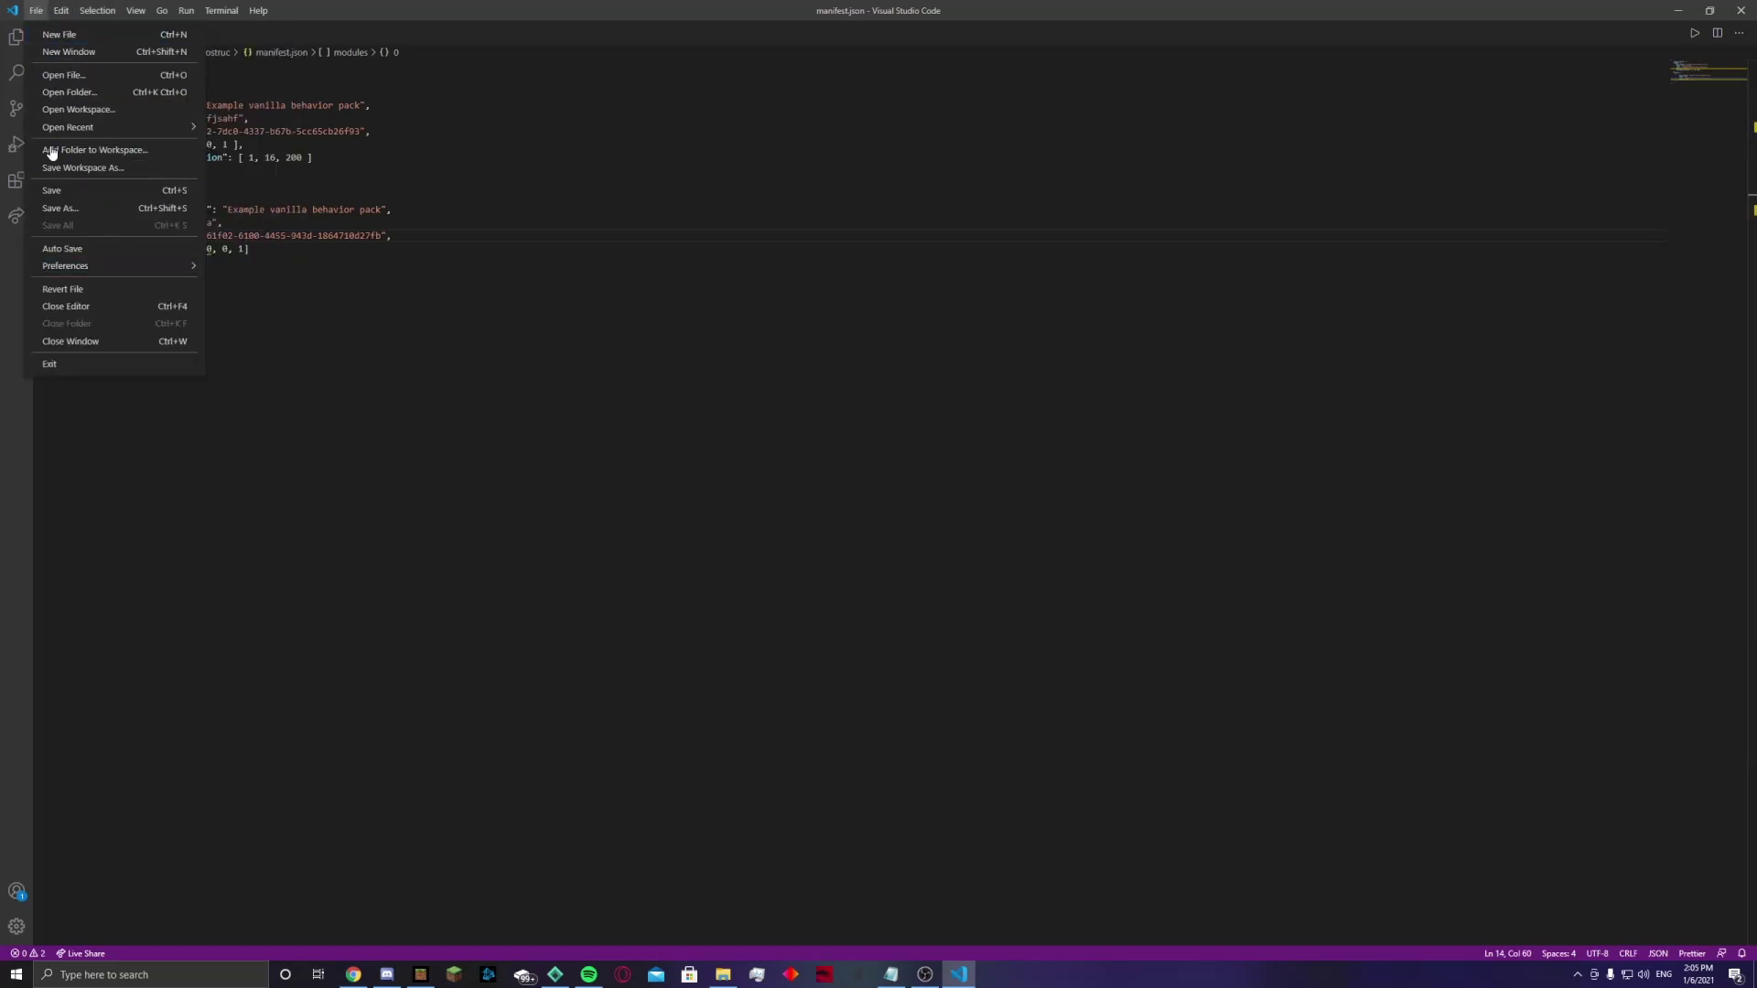
click(64, 190)
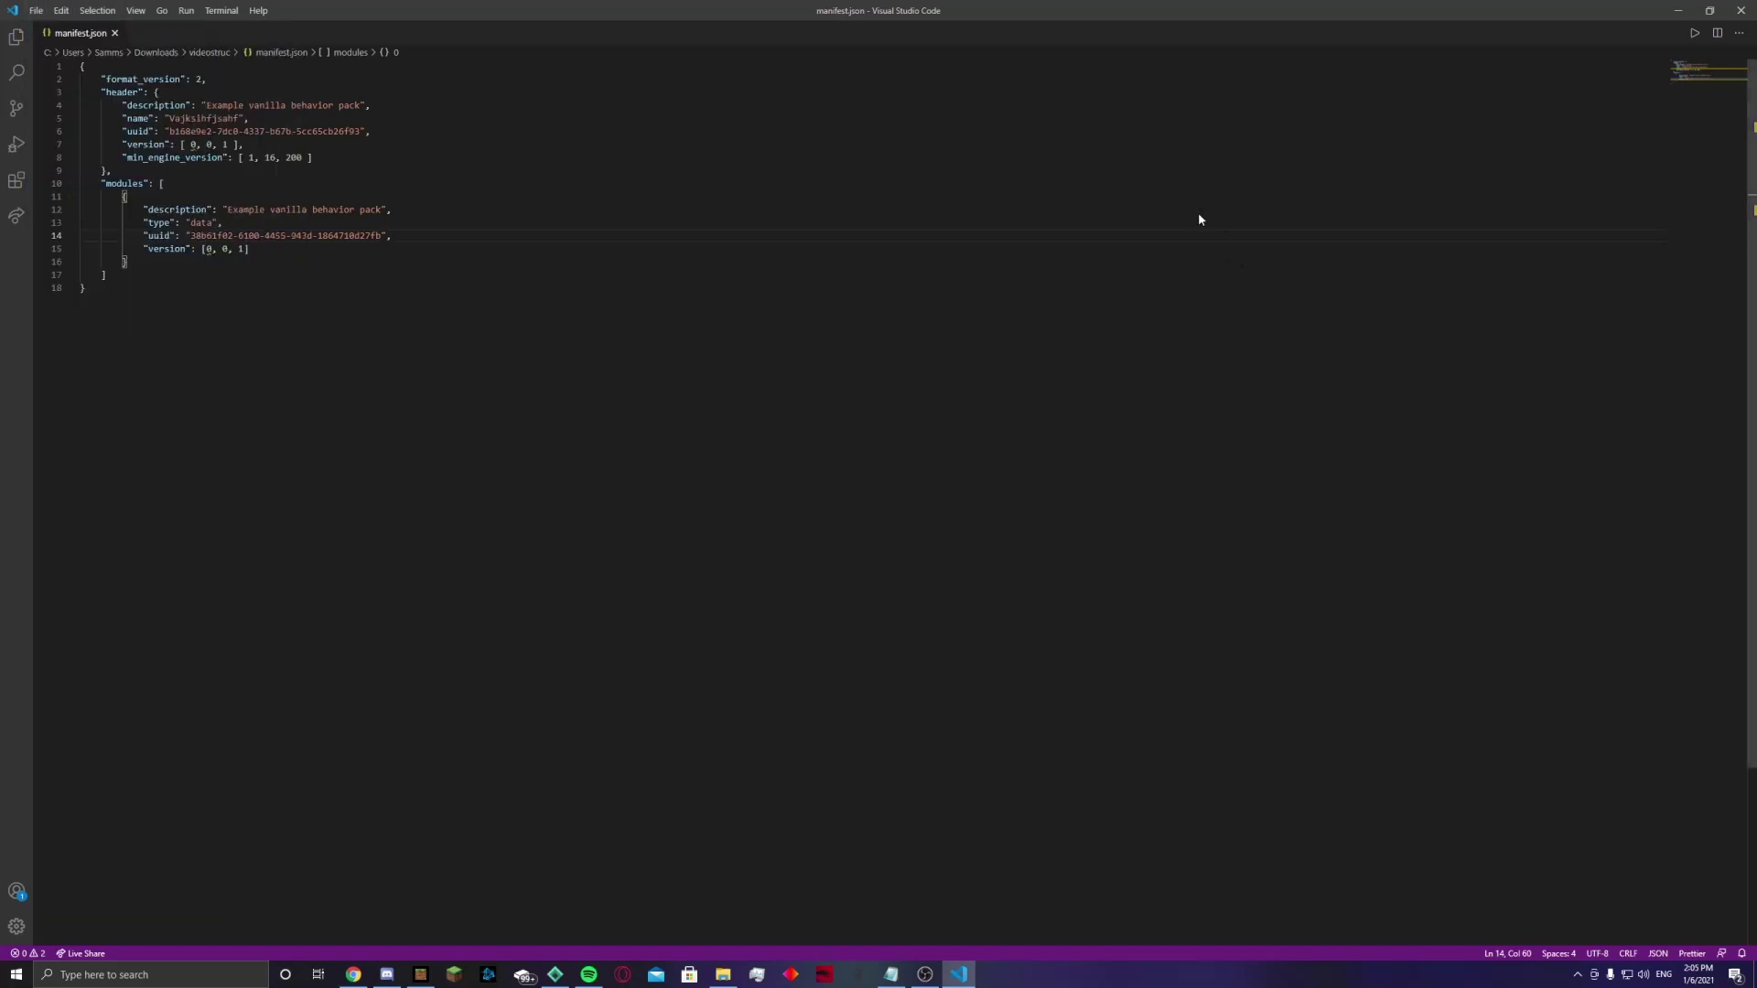
key(alt+F4)
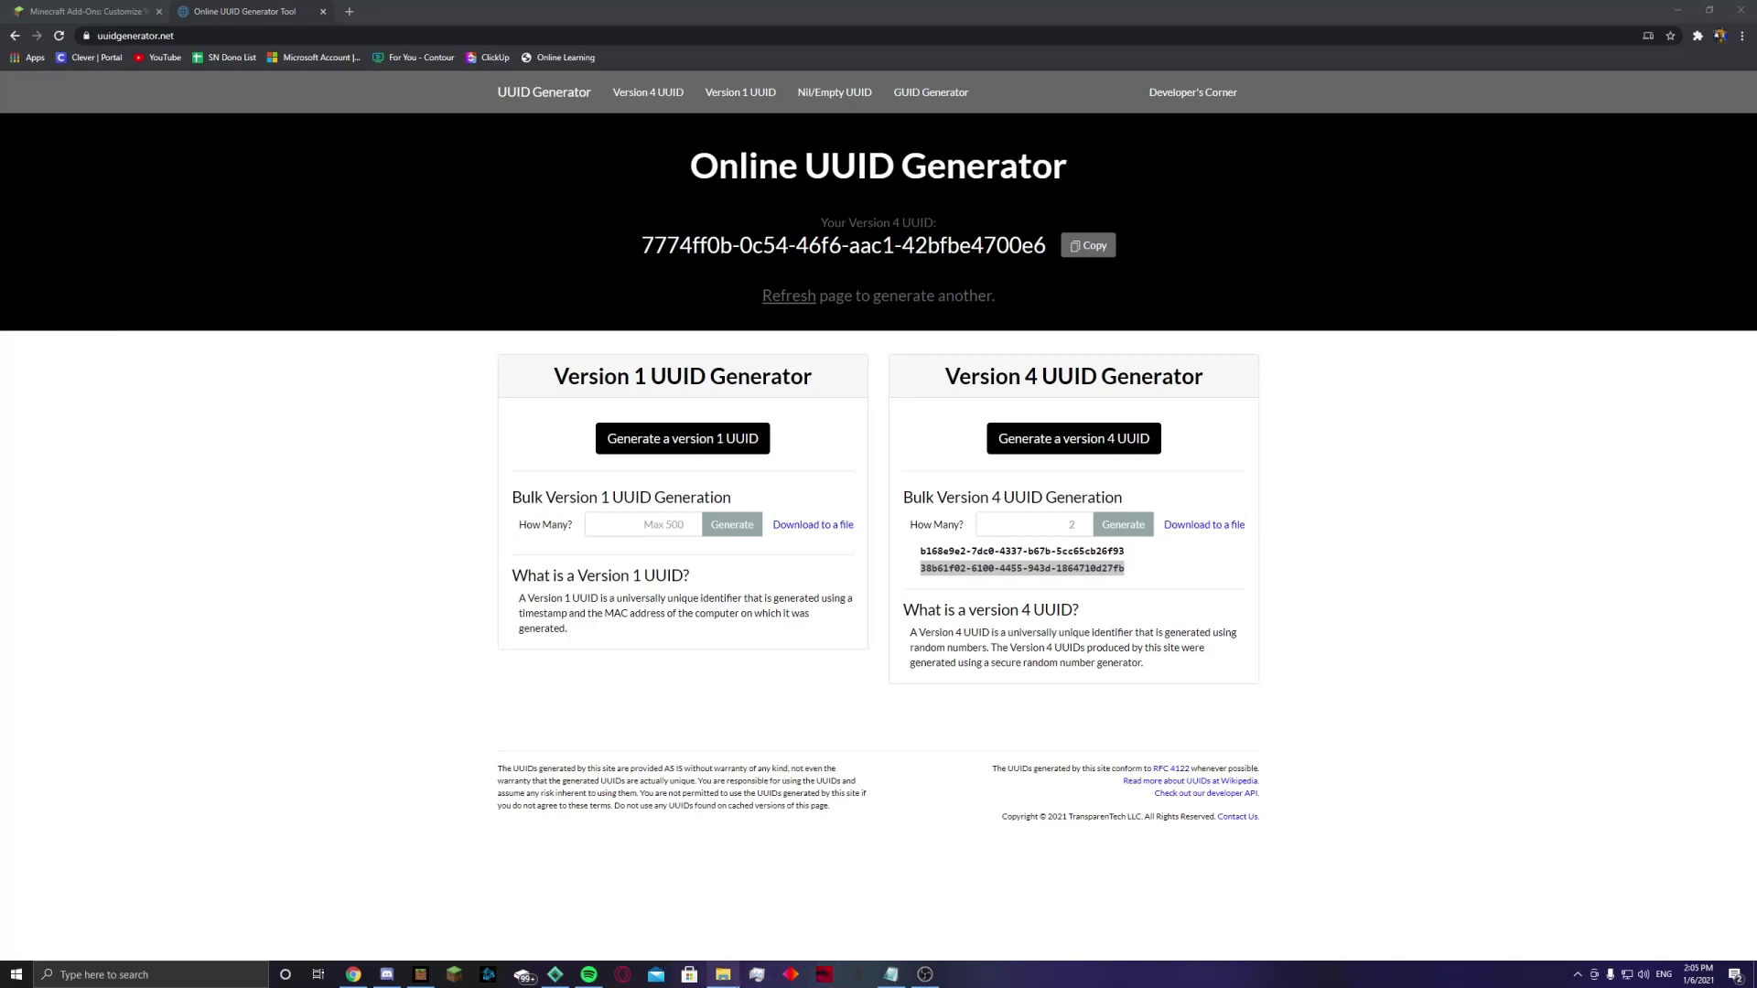
Step: View the videostruc folder in Downloads and the pinned com.mojang folder in File Explorer, closing the window at the end
click(723, 975)
click(289, 230)
key(alt+Left)
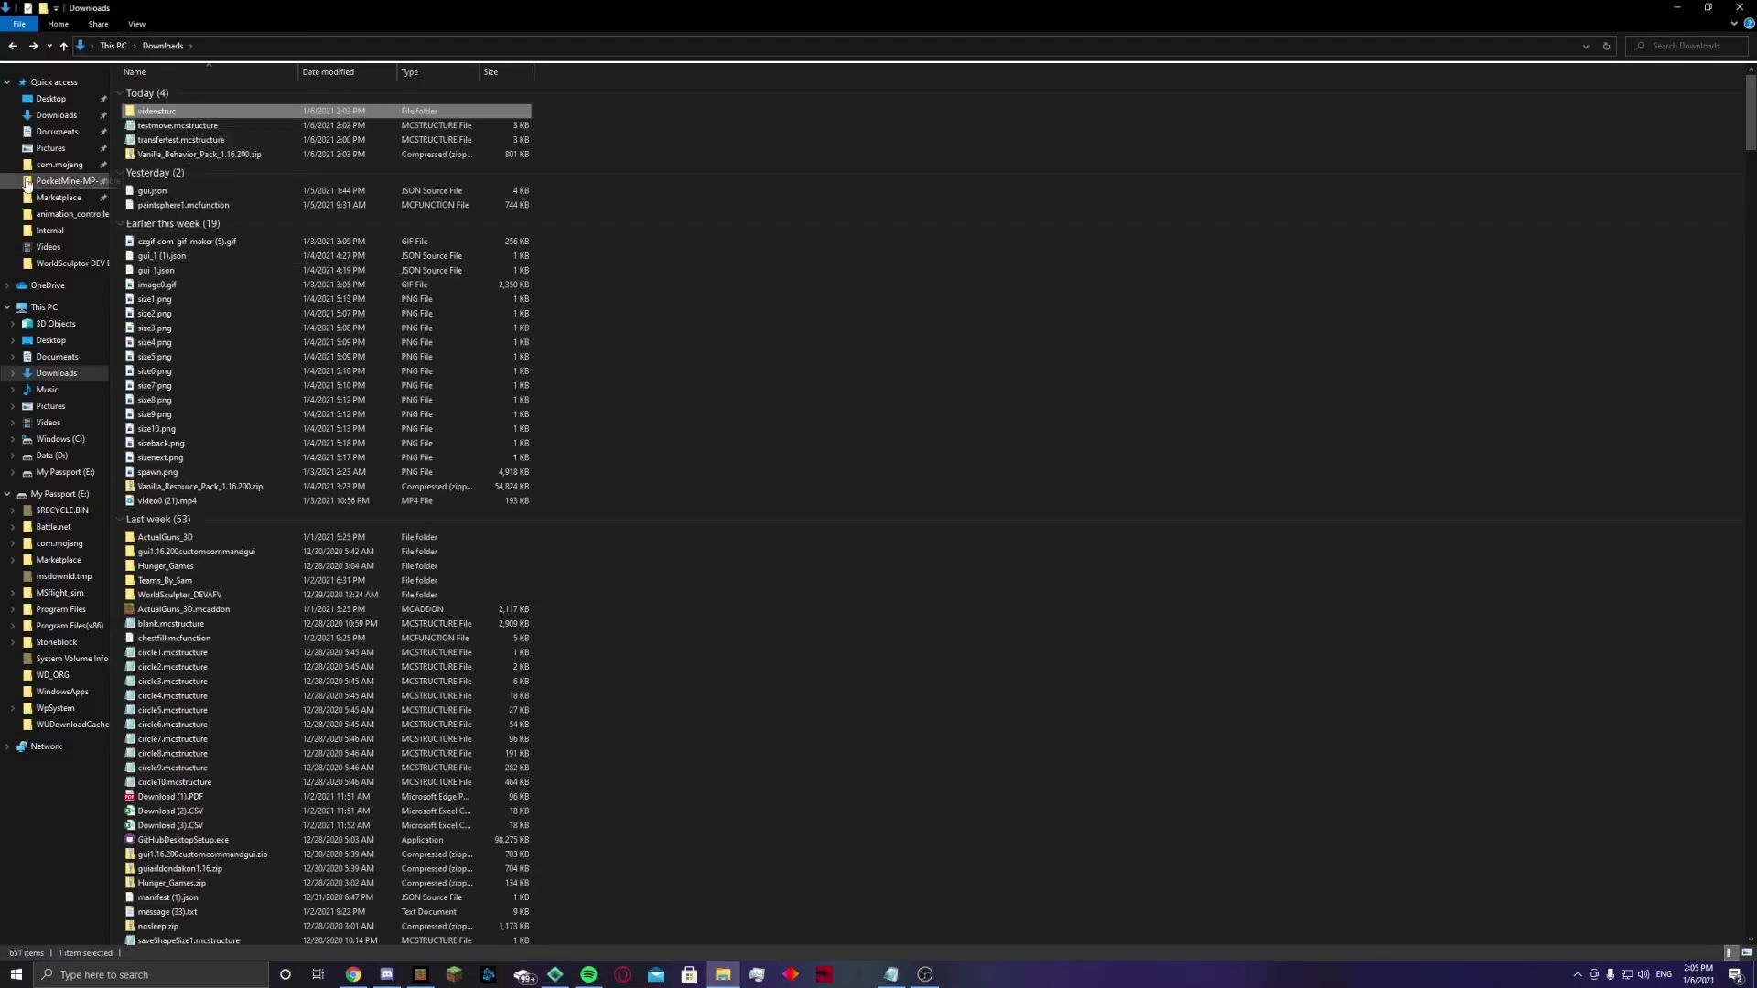
click(60, 164)
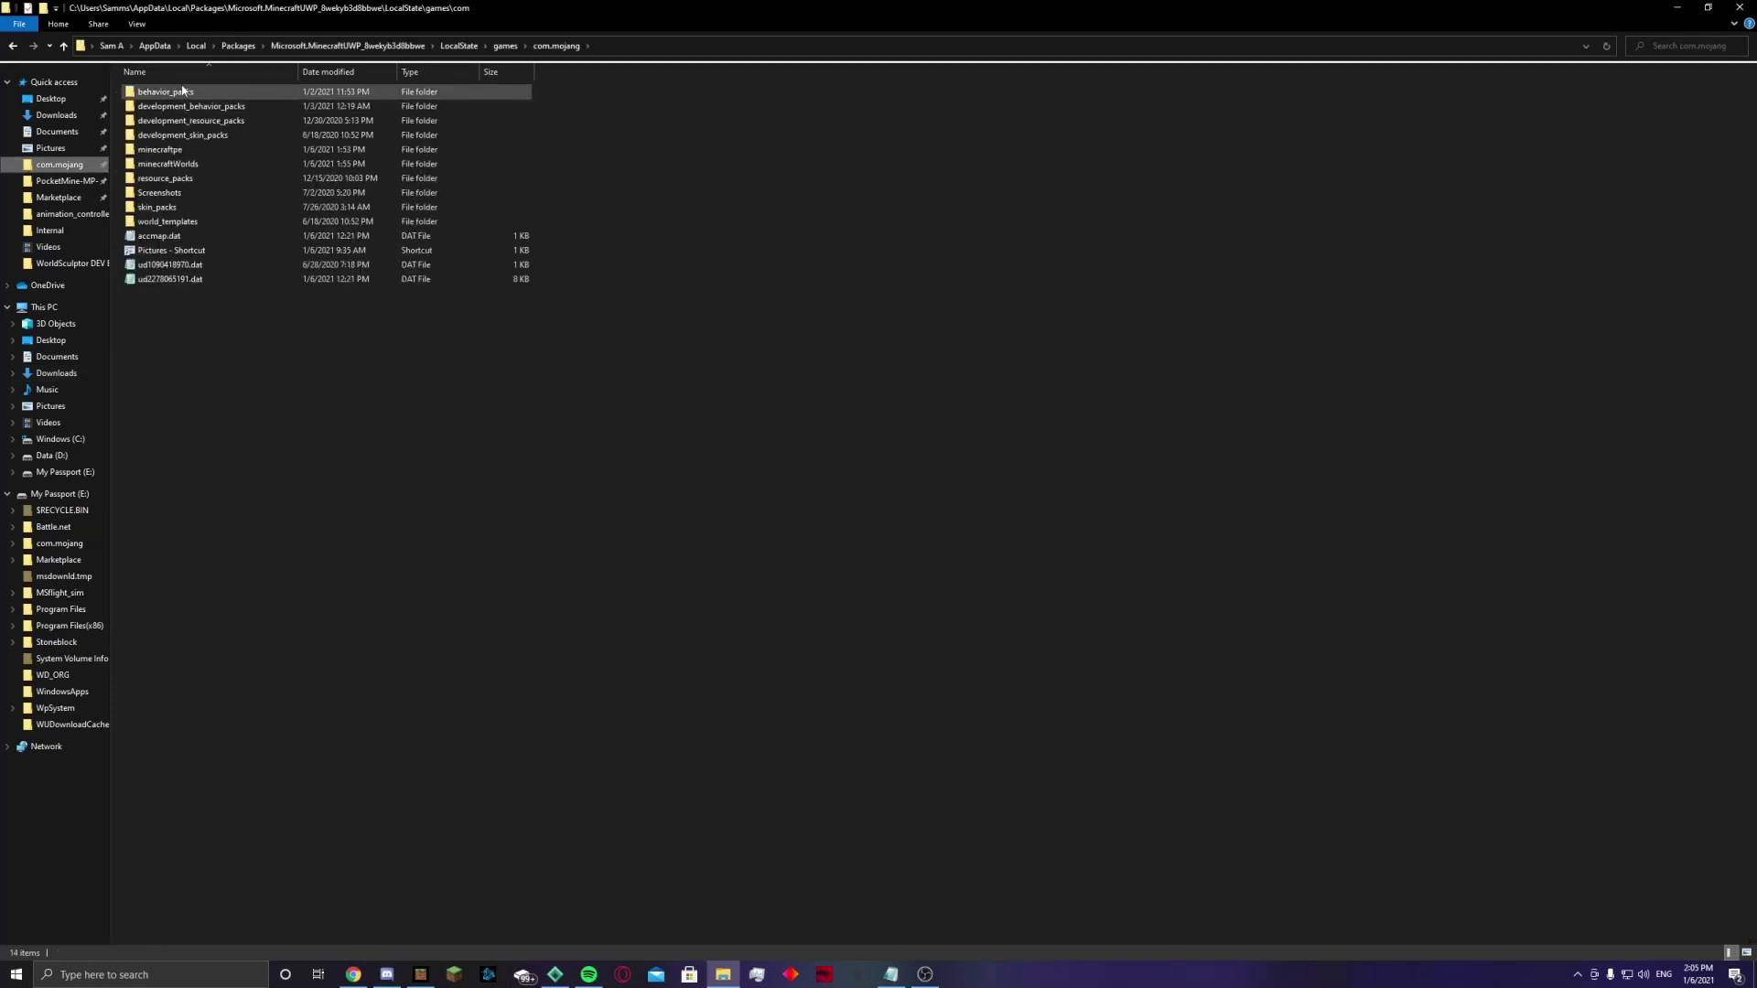
key(alt+Left)
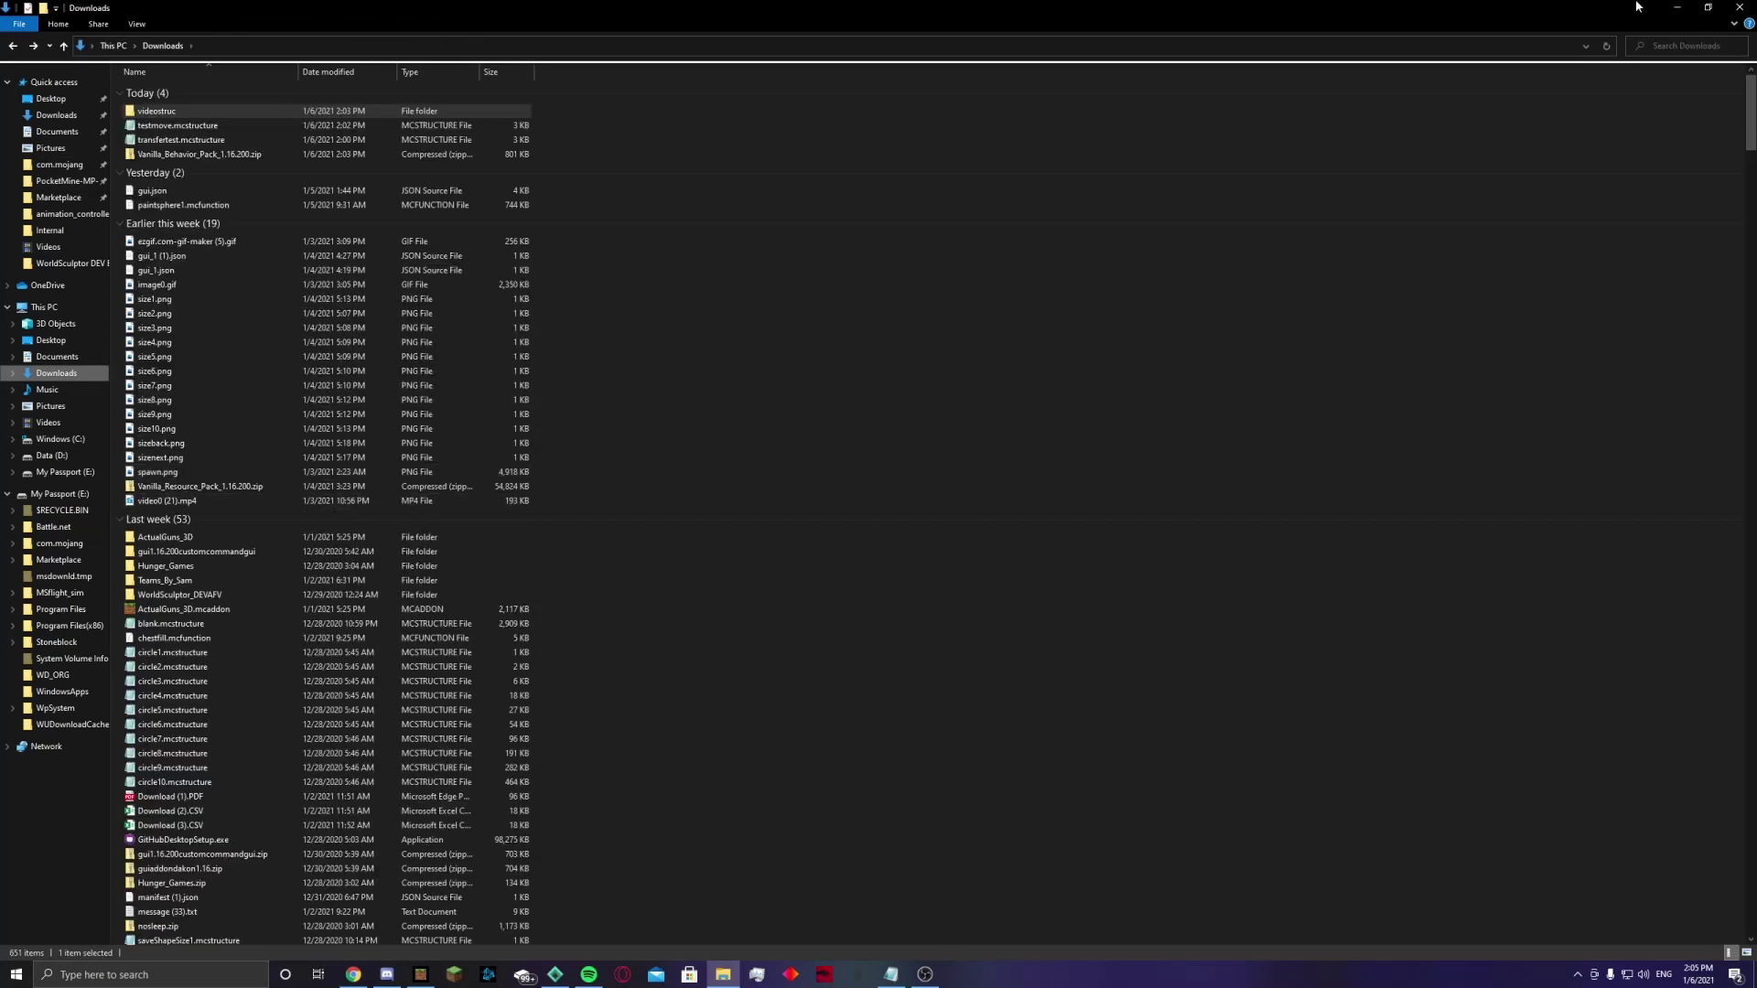
click(1736, 6)
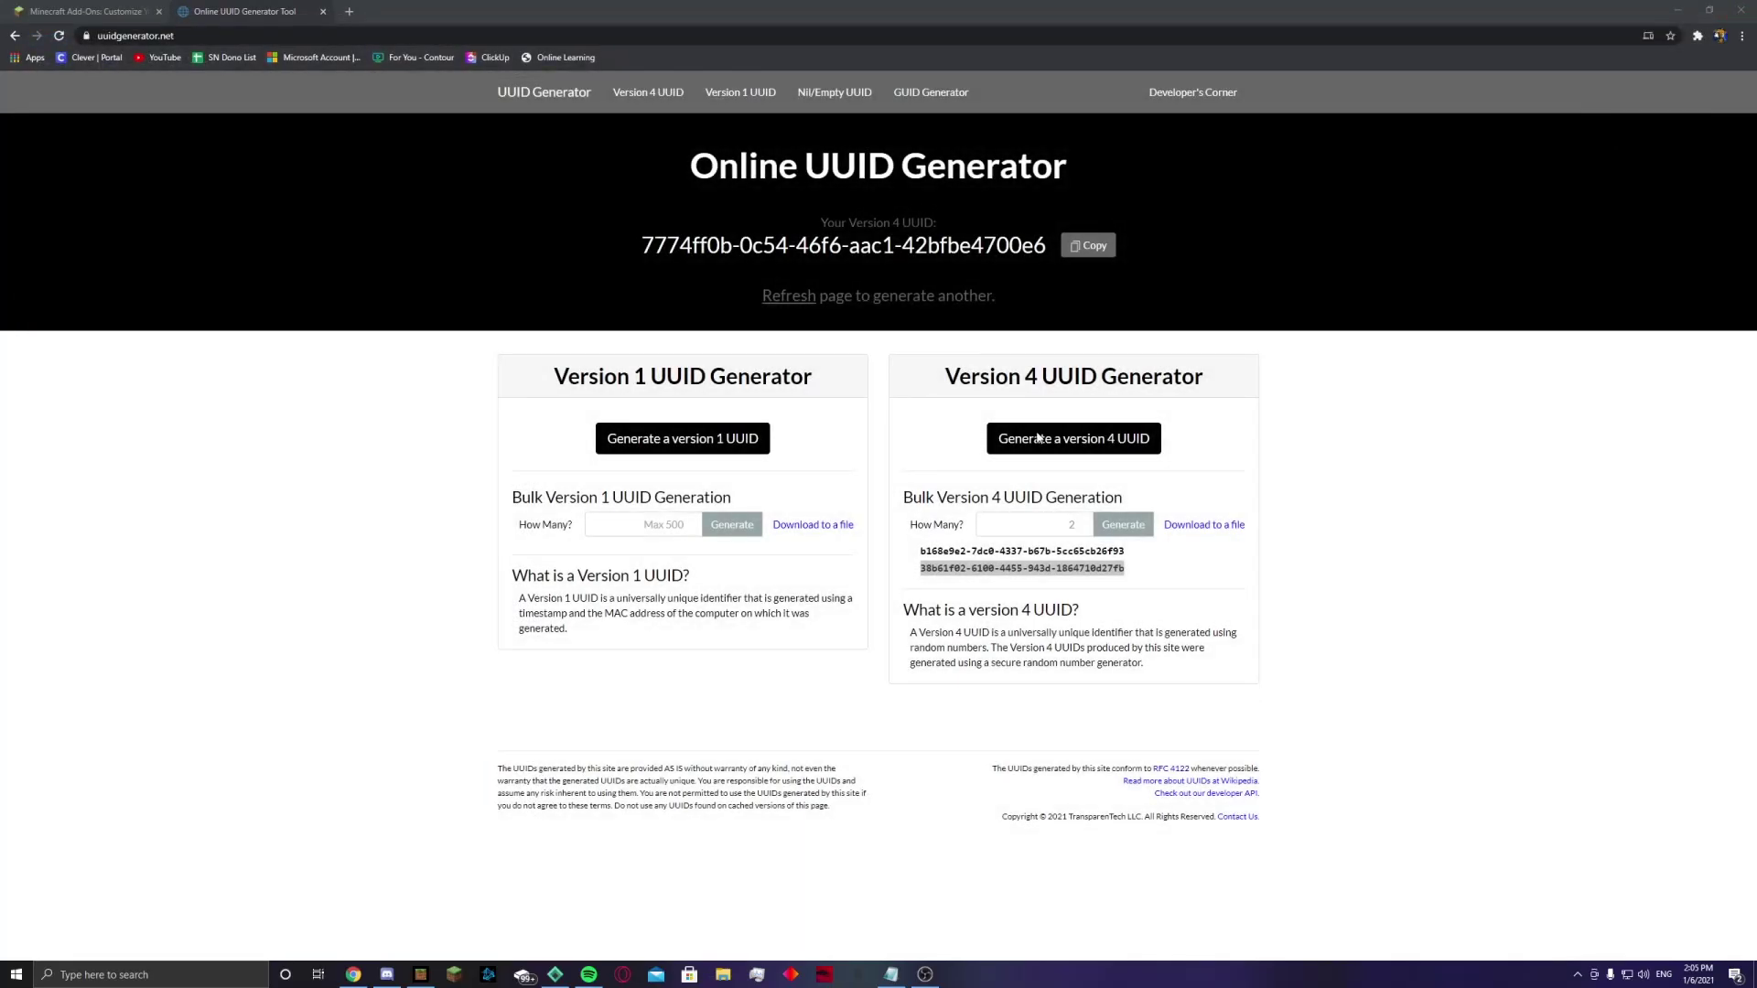
Step: Open the %appdata% location through Windows search and go from AppData to the Local\Packages folder
click(121, 971)
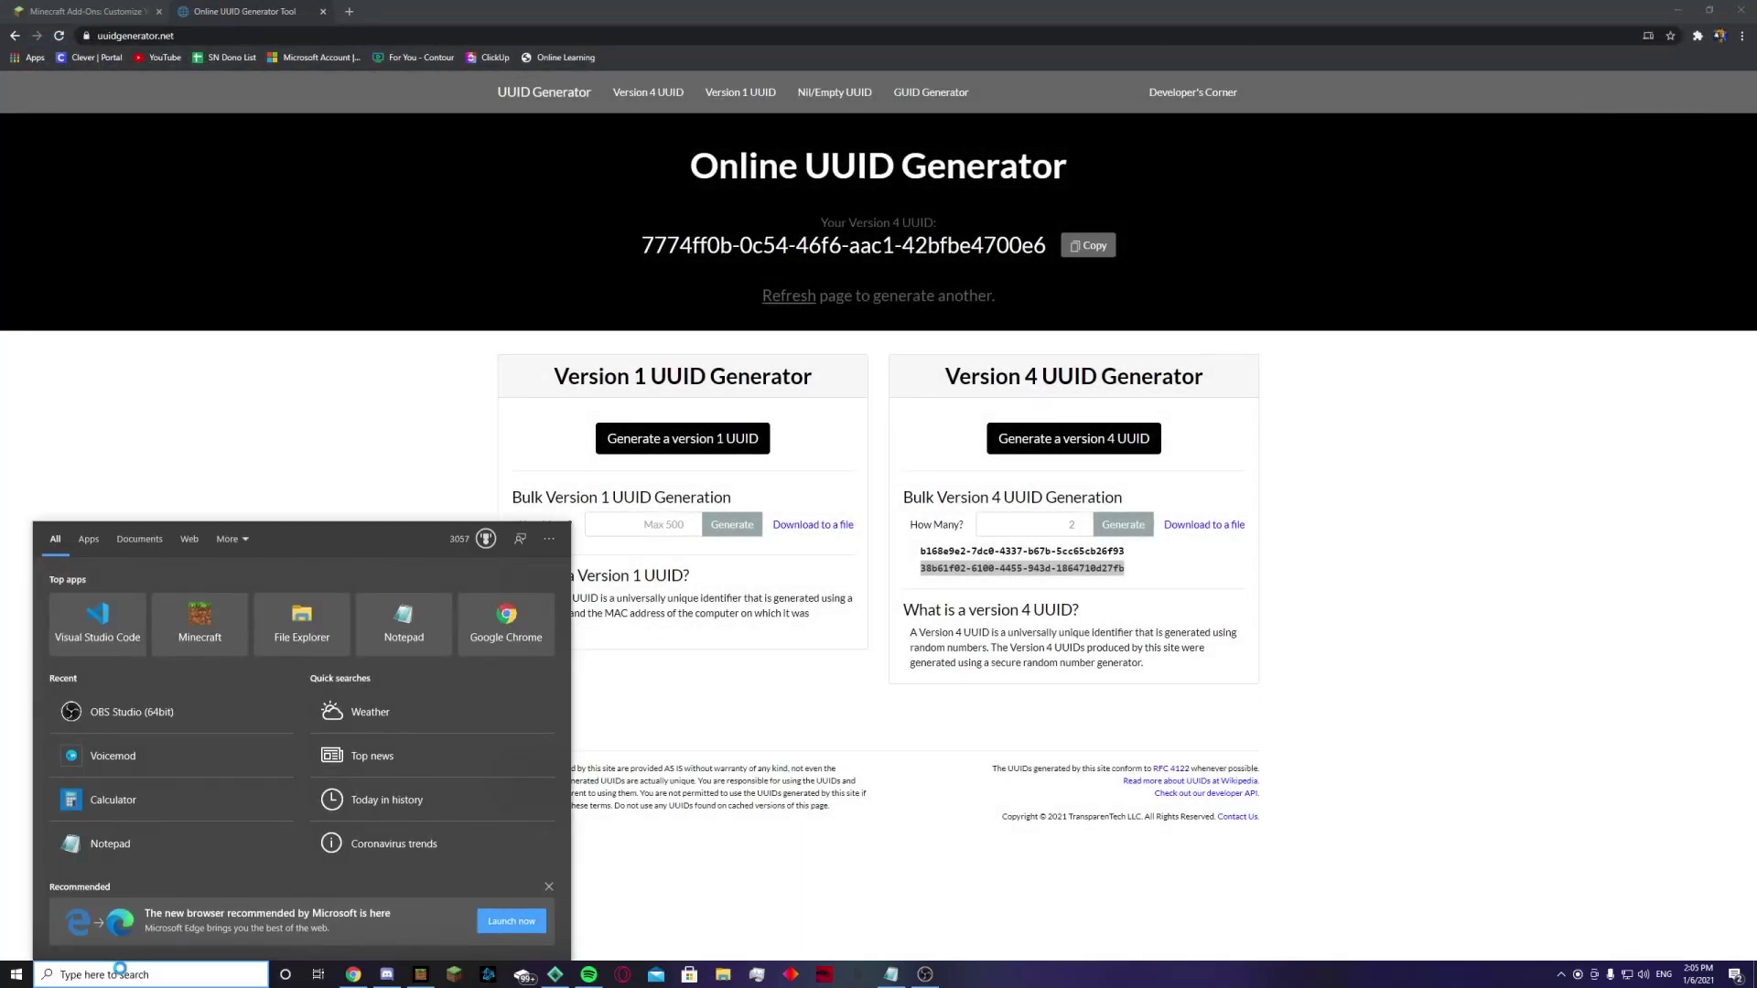
text(%appdata%)
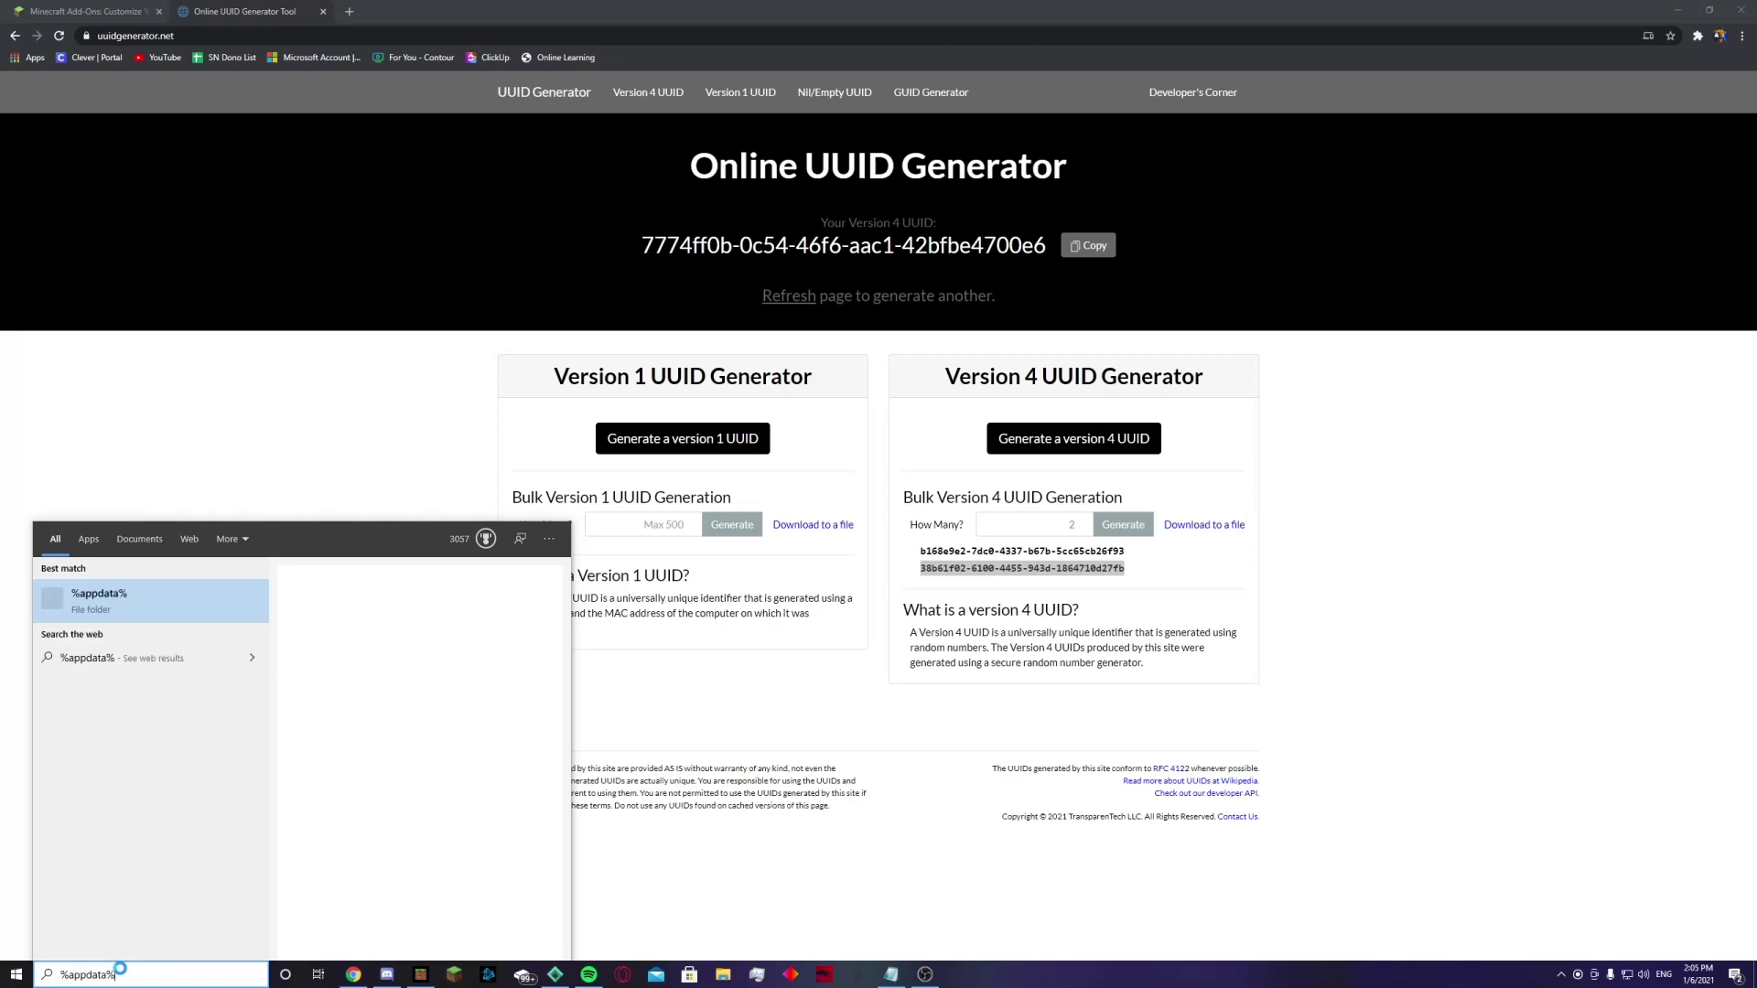
key(Return)
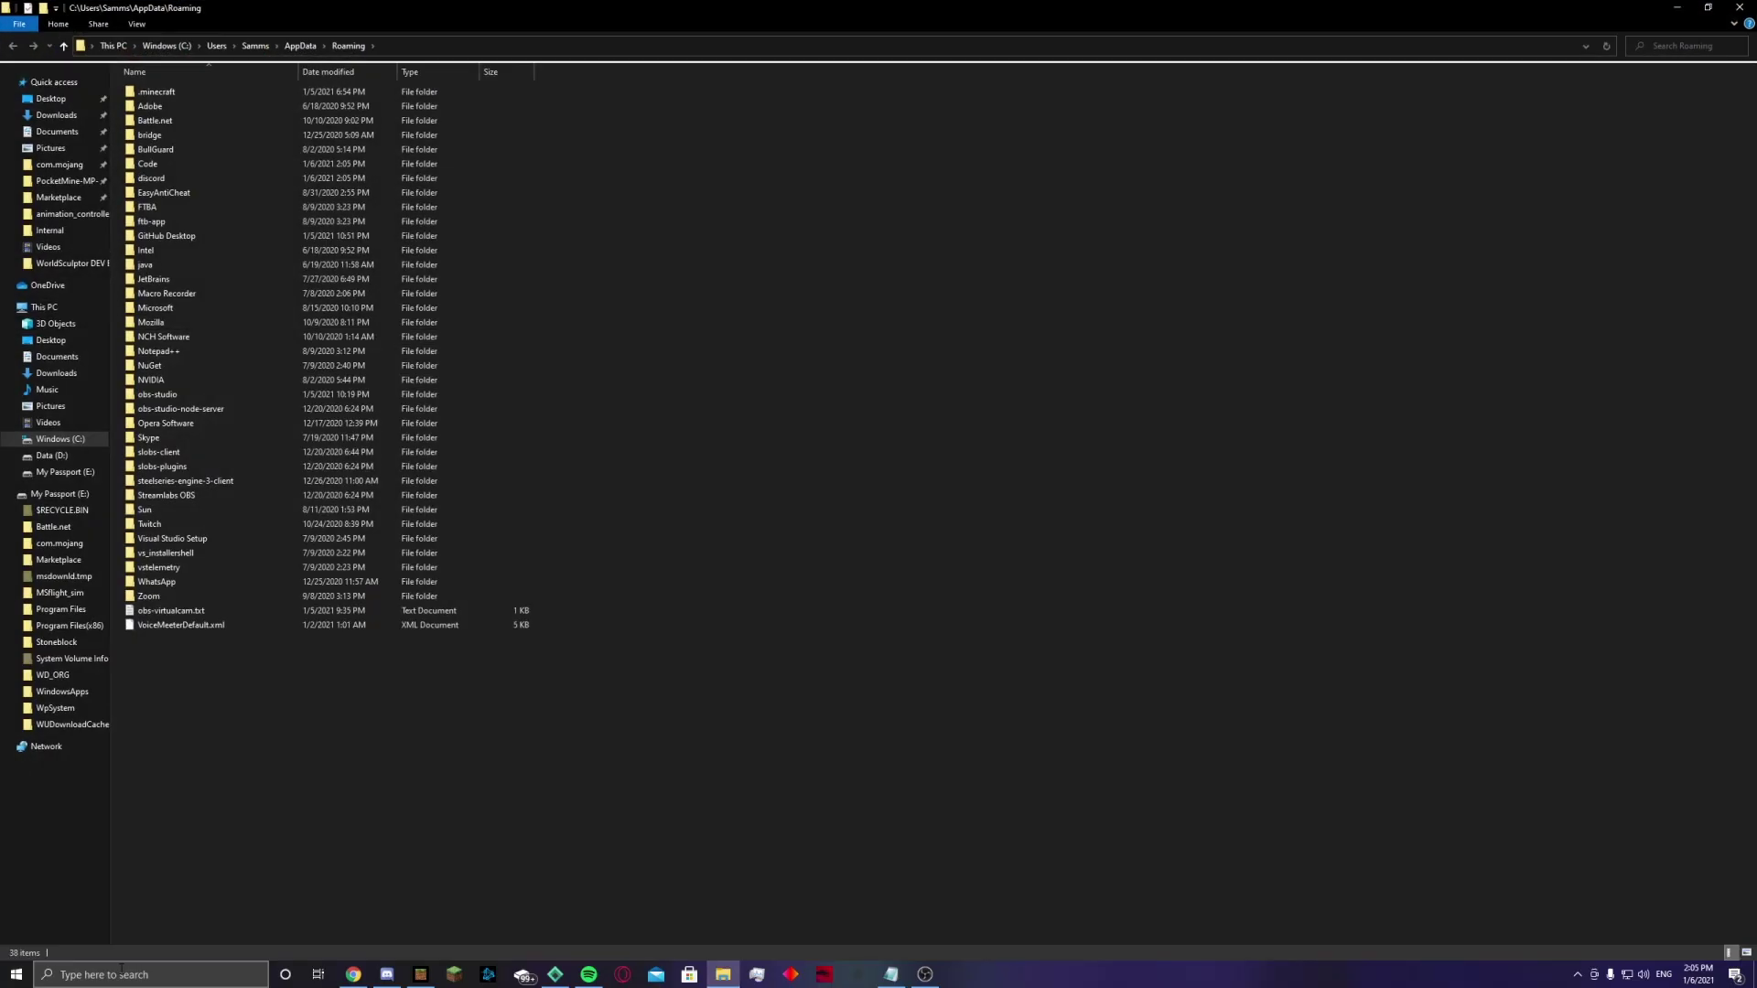
click(300, 46)
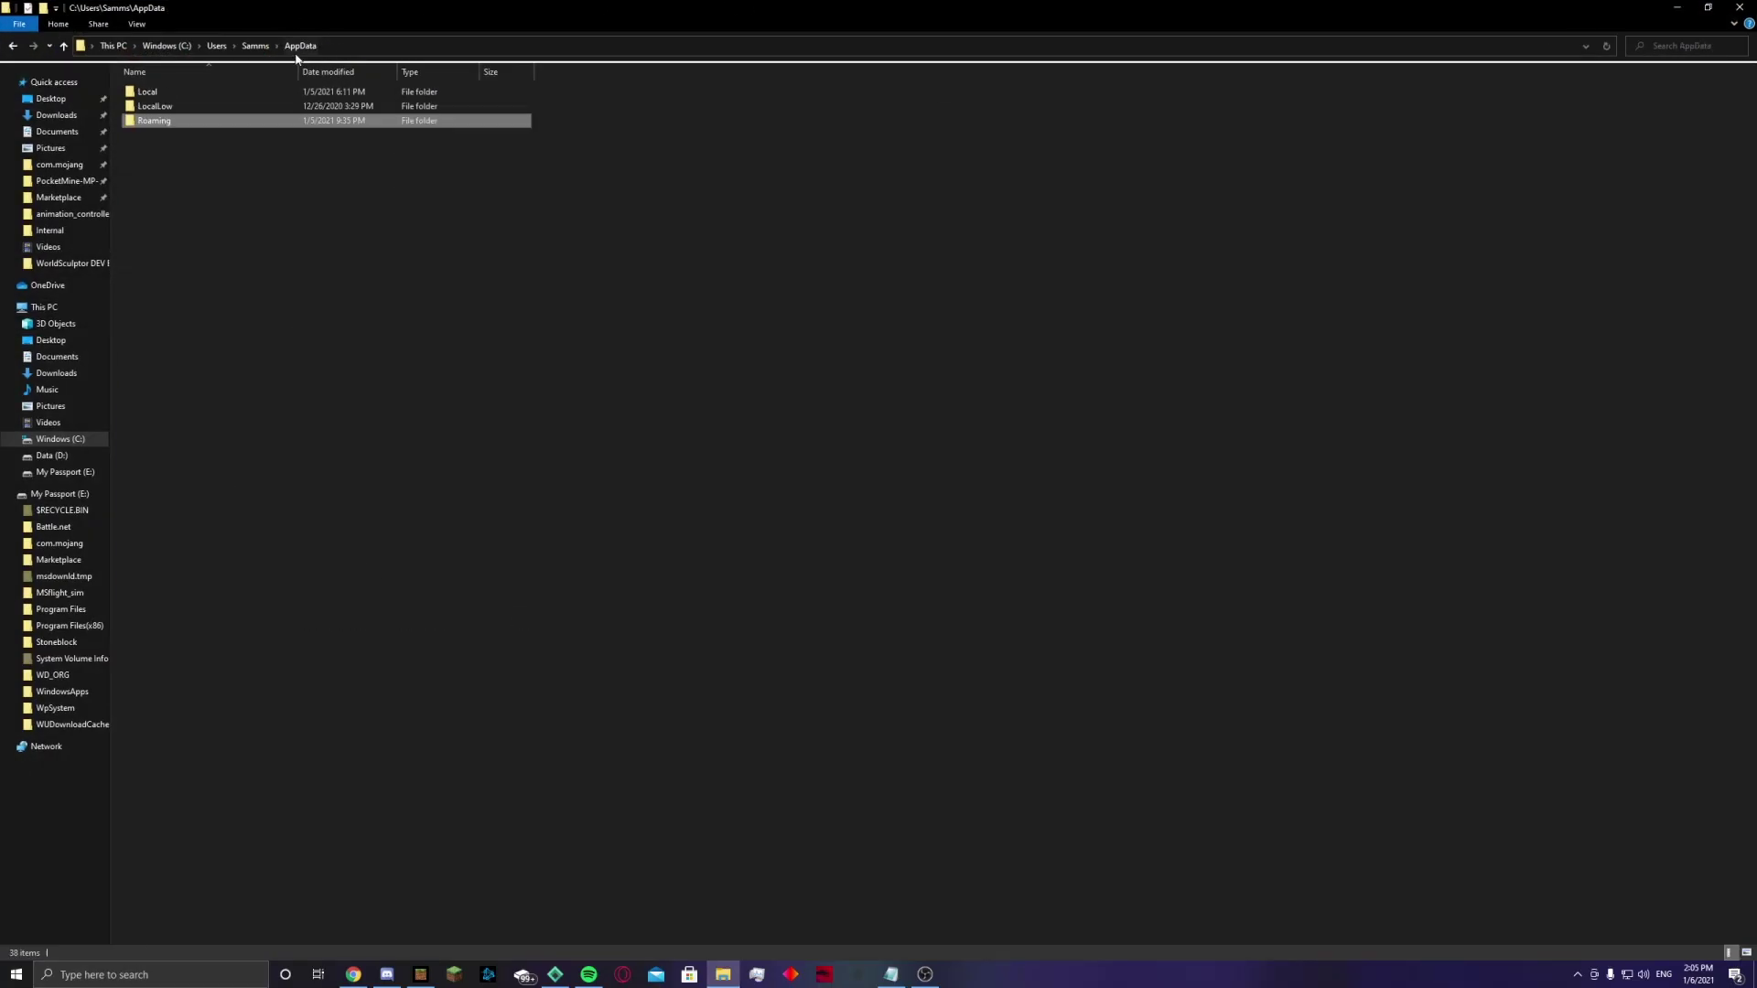
double_click(213, 93)
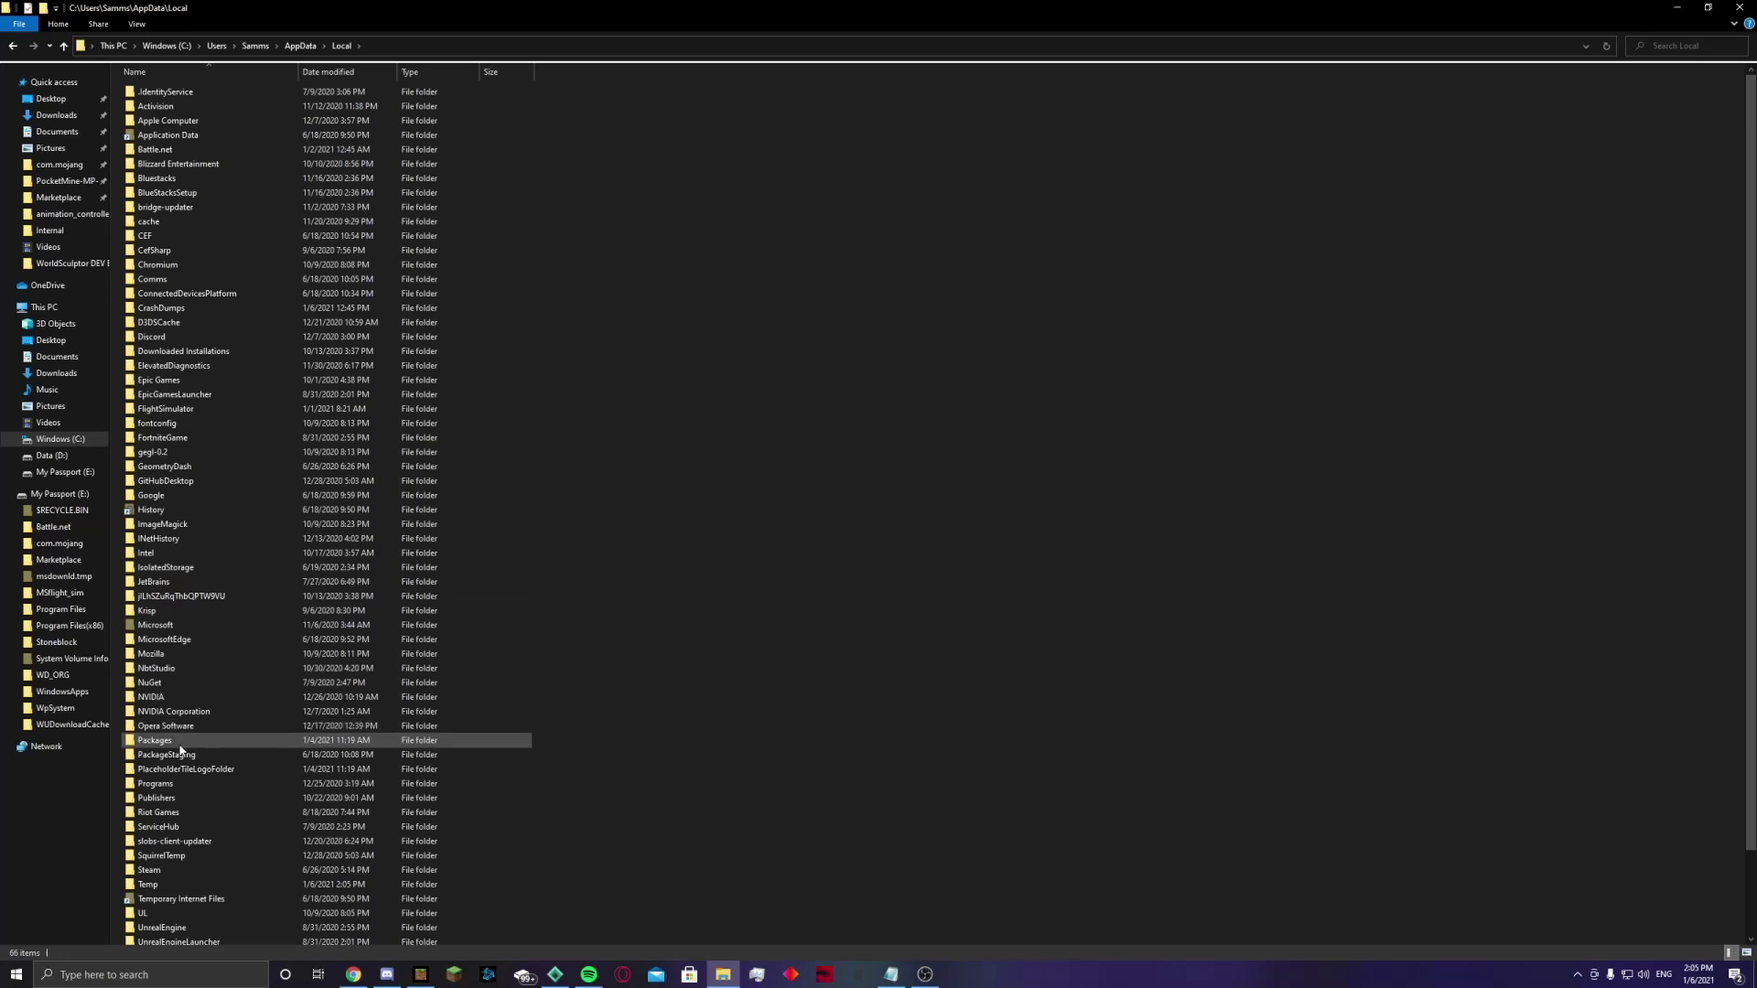
double_click(151, 741)
Step: Find the Microsoft.MinecraftUWP_8wekyb3d8bbwe folder among the packages and open it
scroll(283, 274, down, 6)
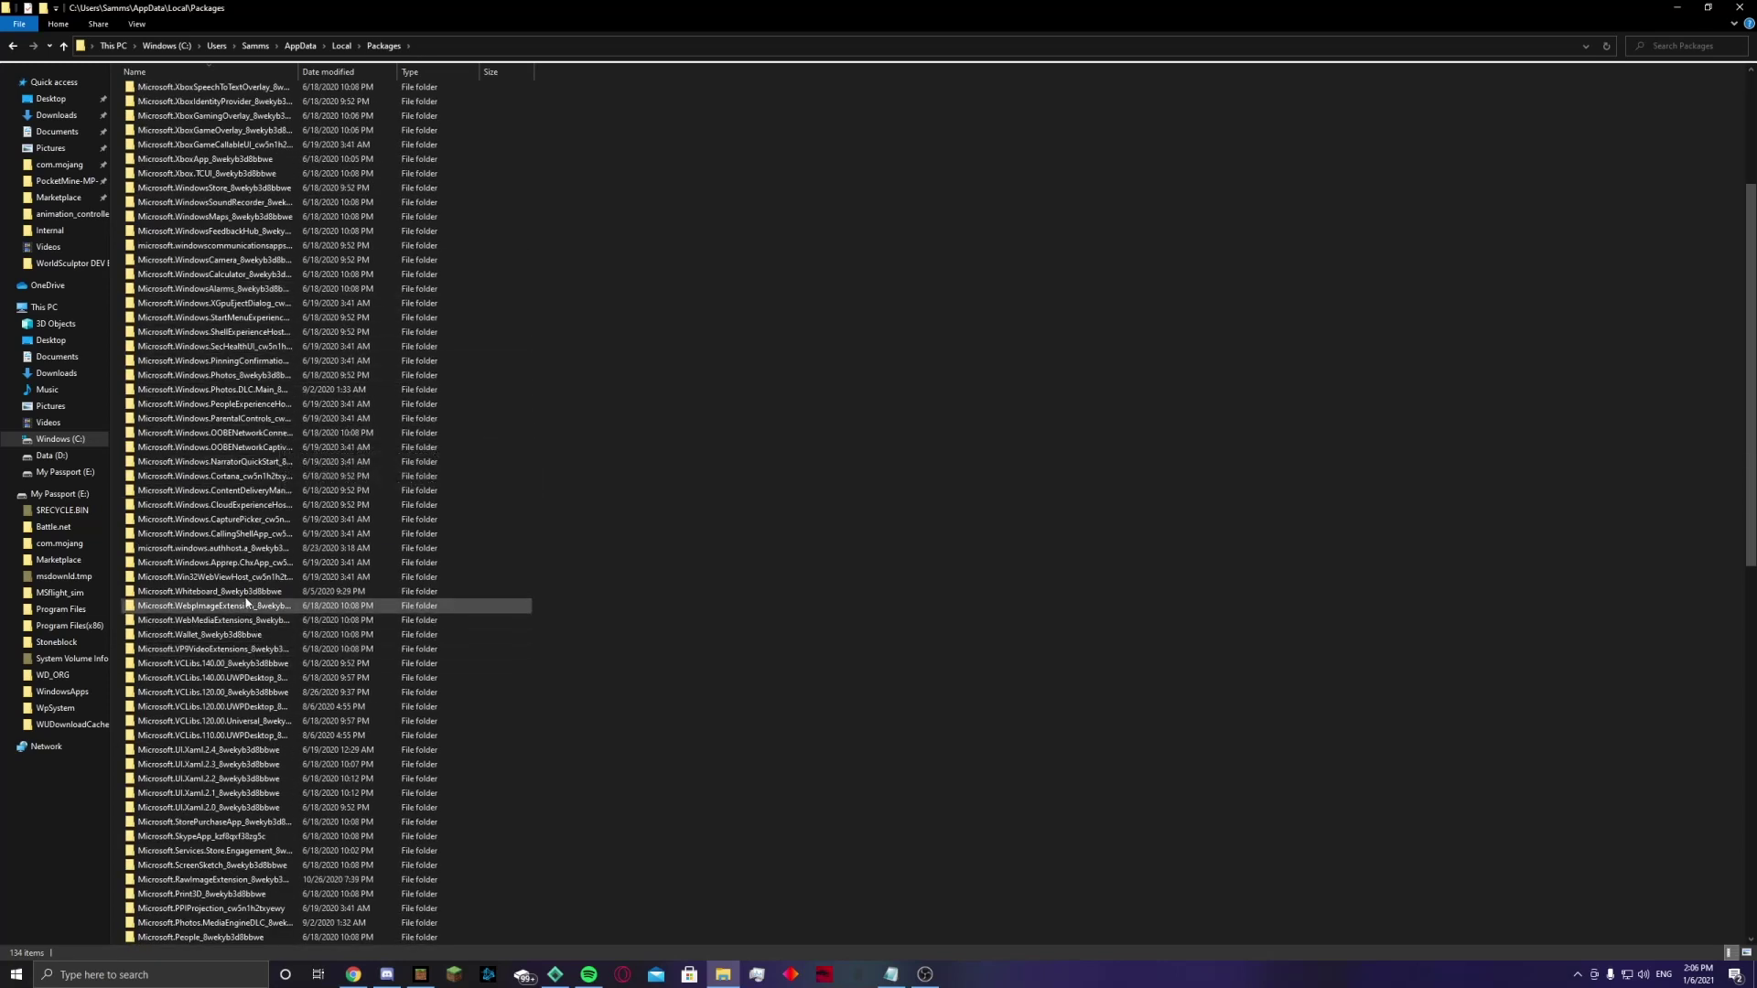
scroll(236, 479, up, 4)
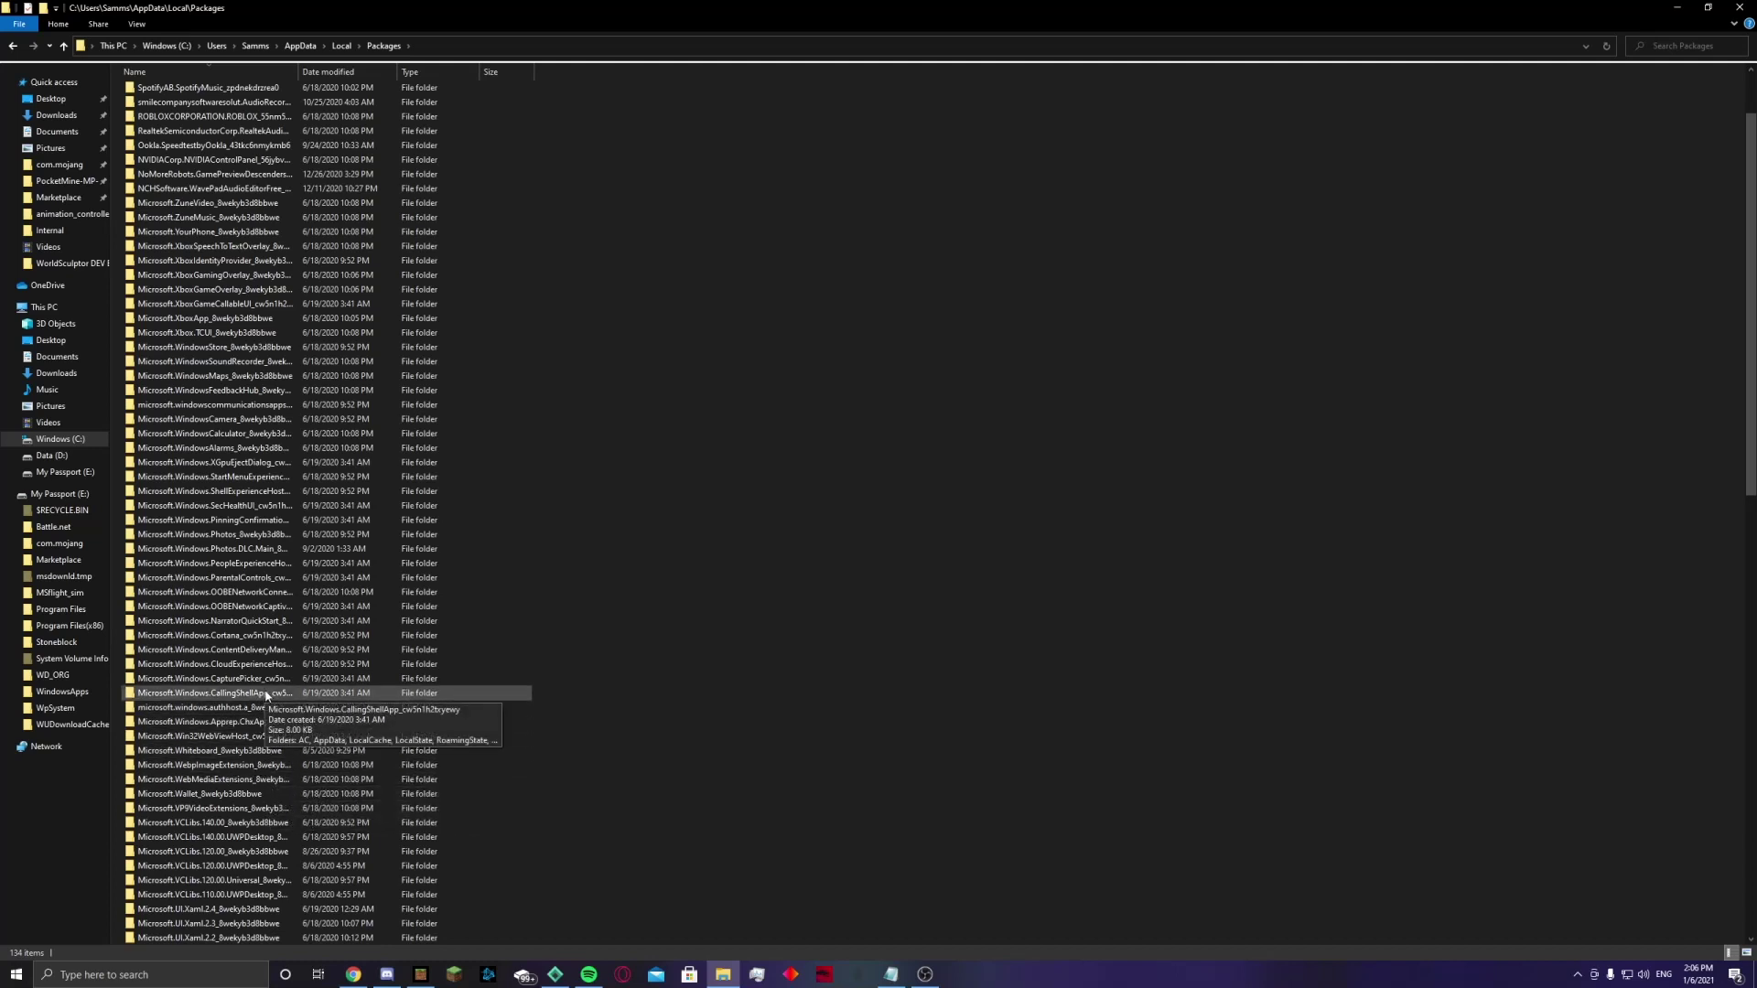
scroll(274, 659, down, 5)
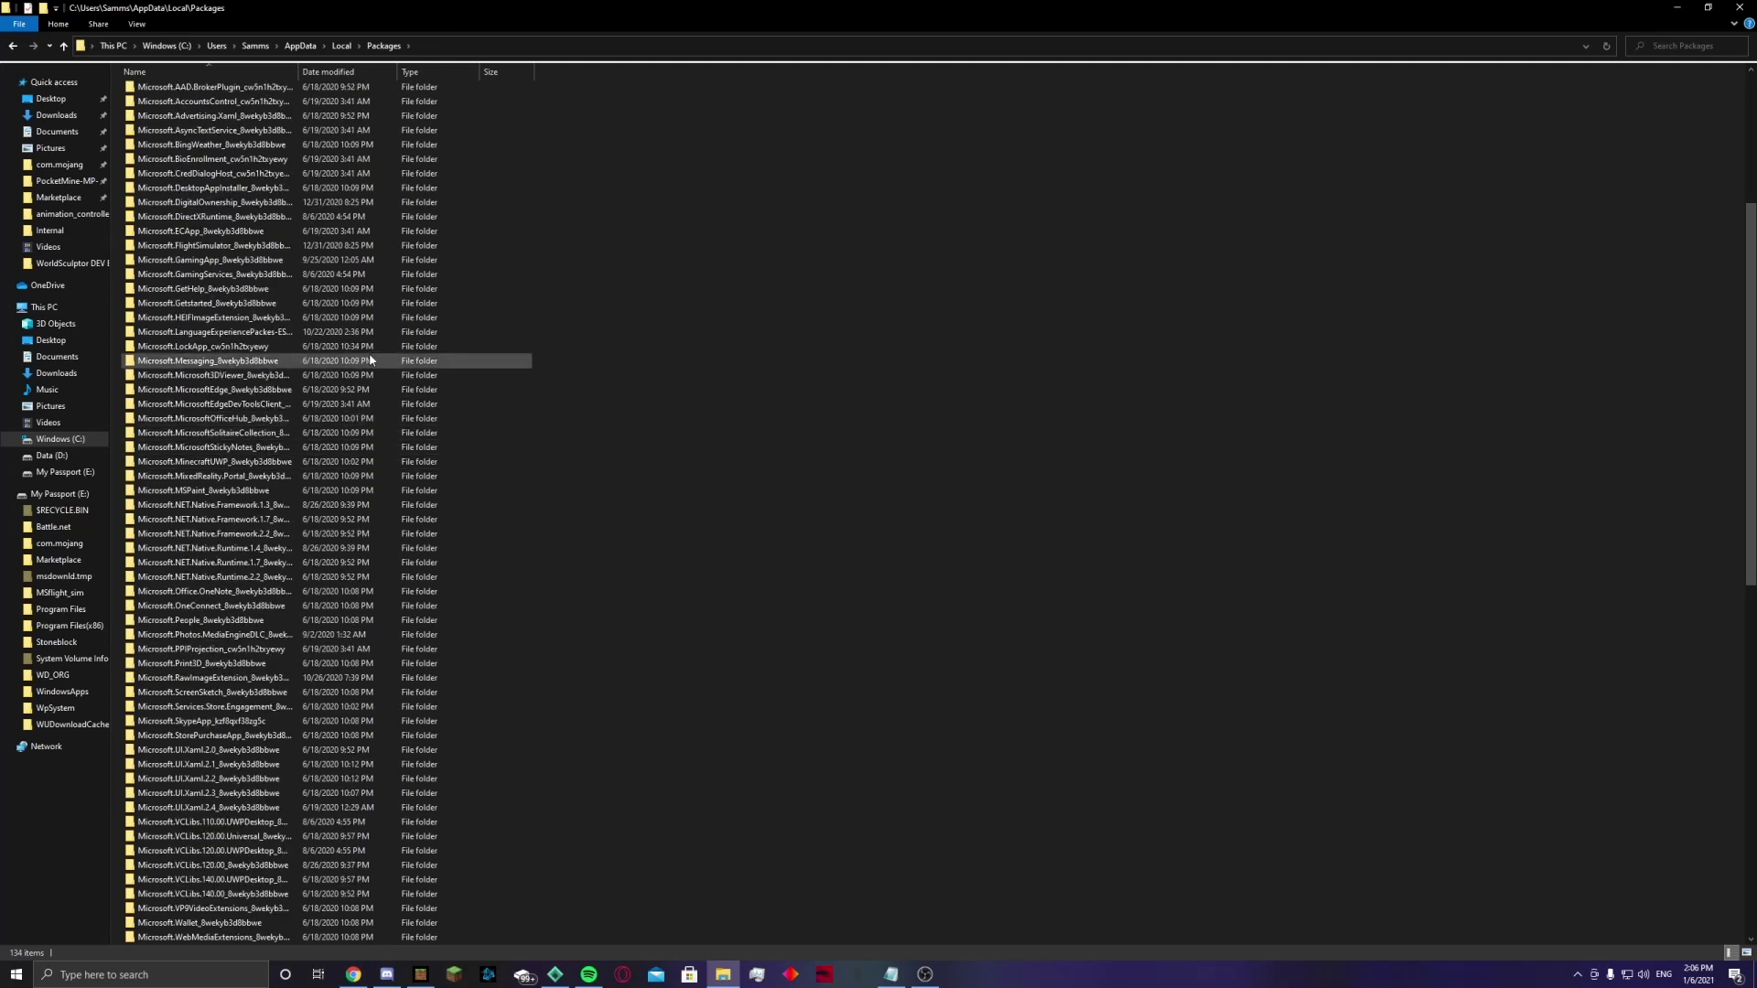
click(198, 462)
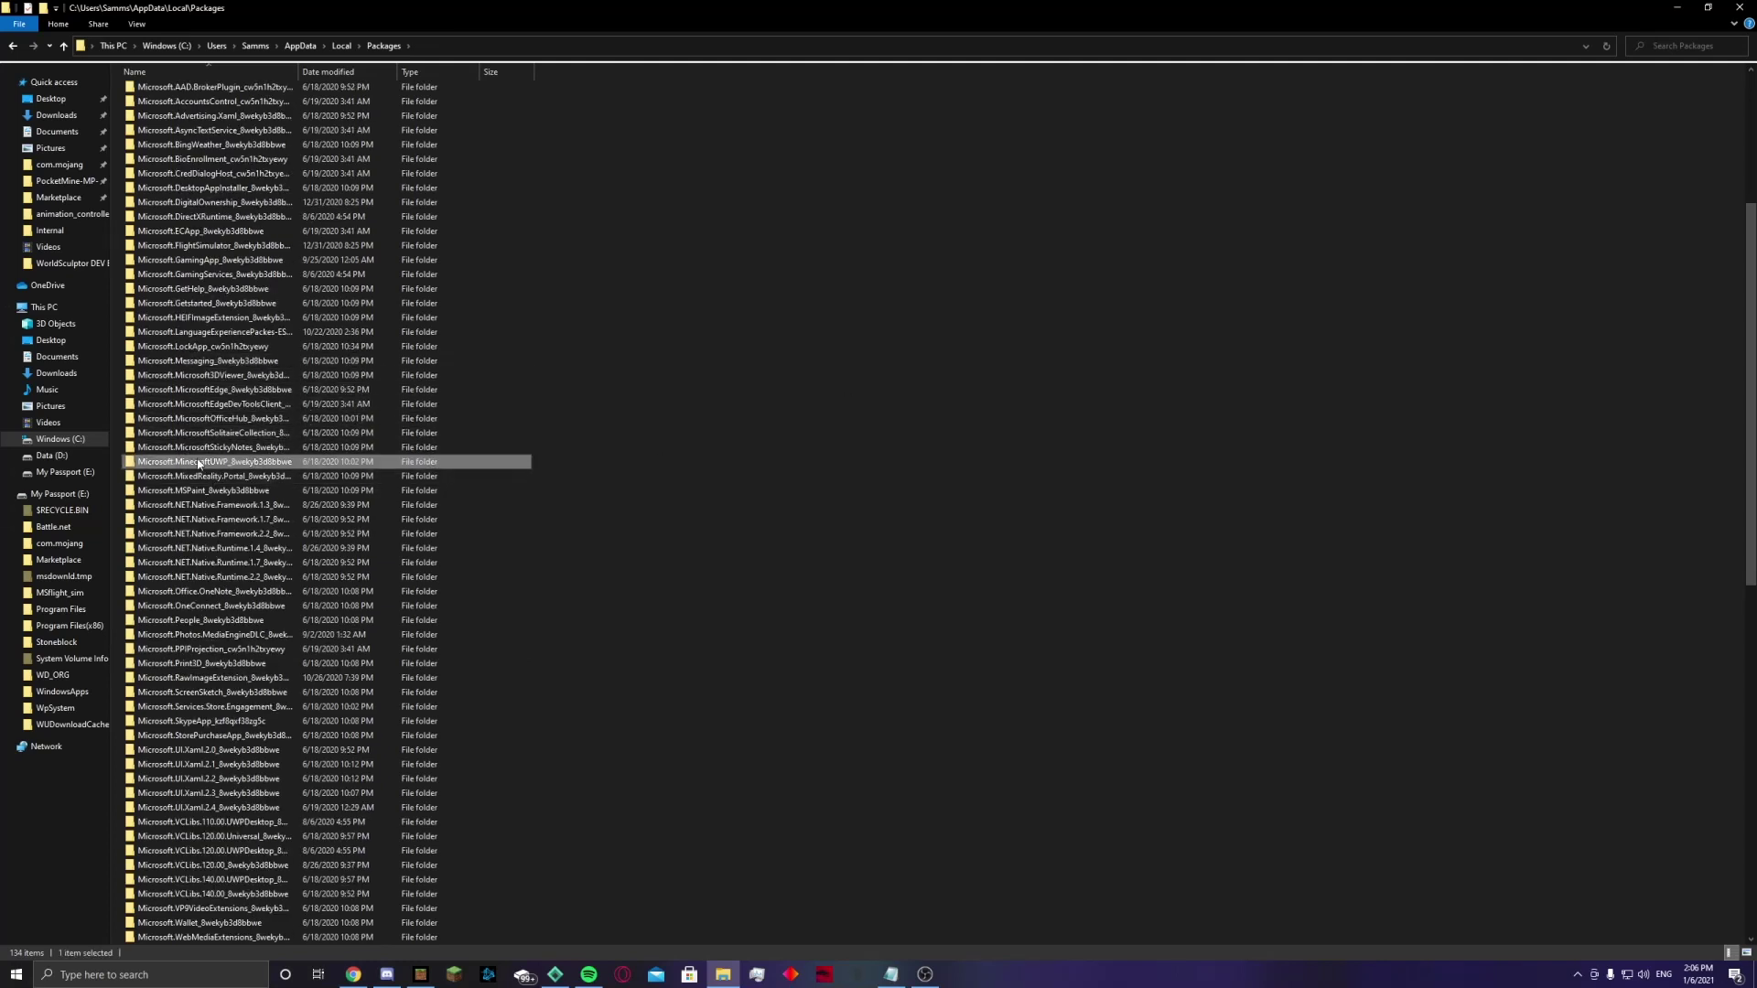
double_click(252, 464)
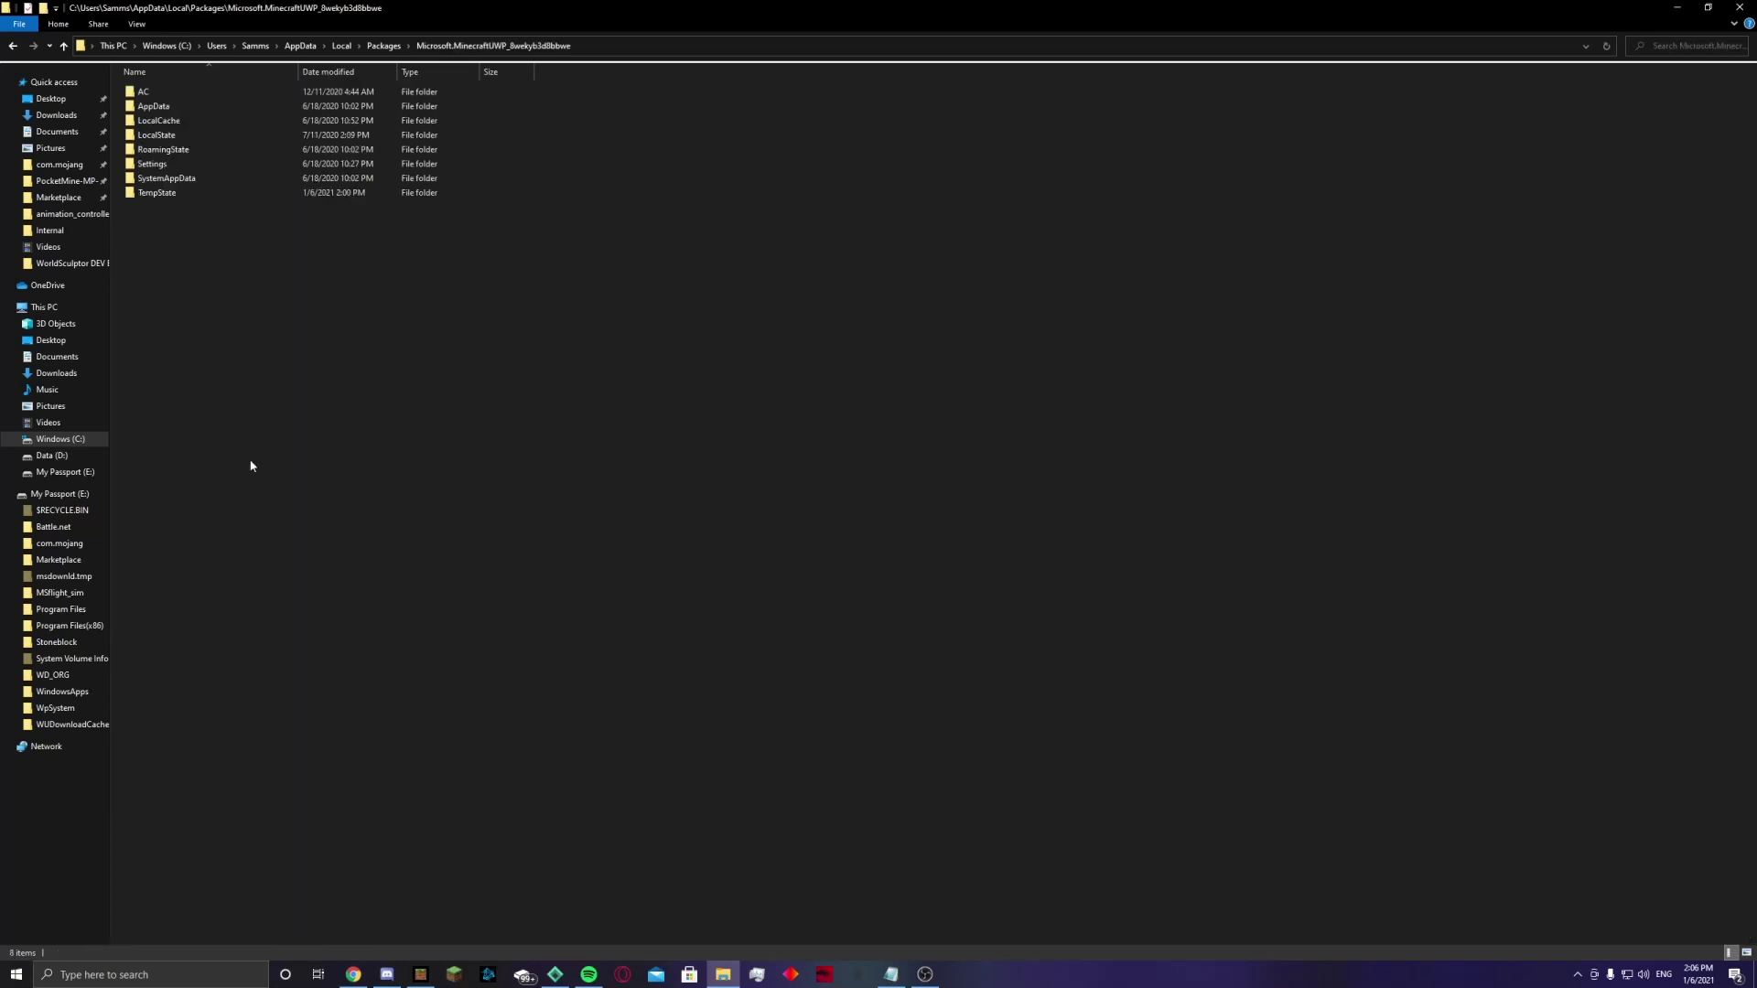
Step: Go through LocalState and games to the com.mojang folder
double_click(196, 137)
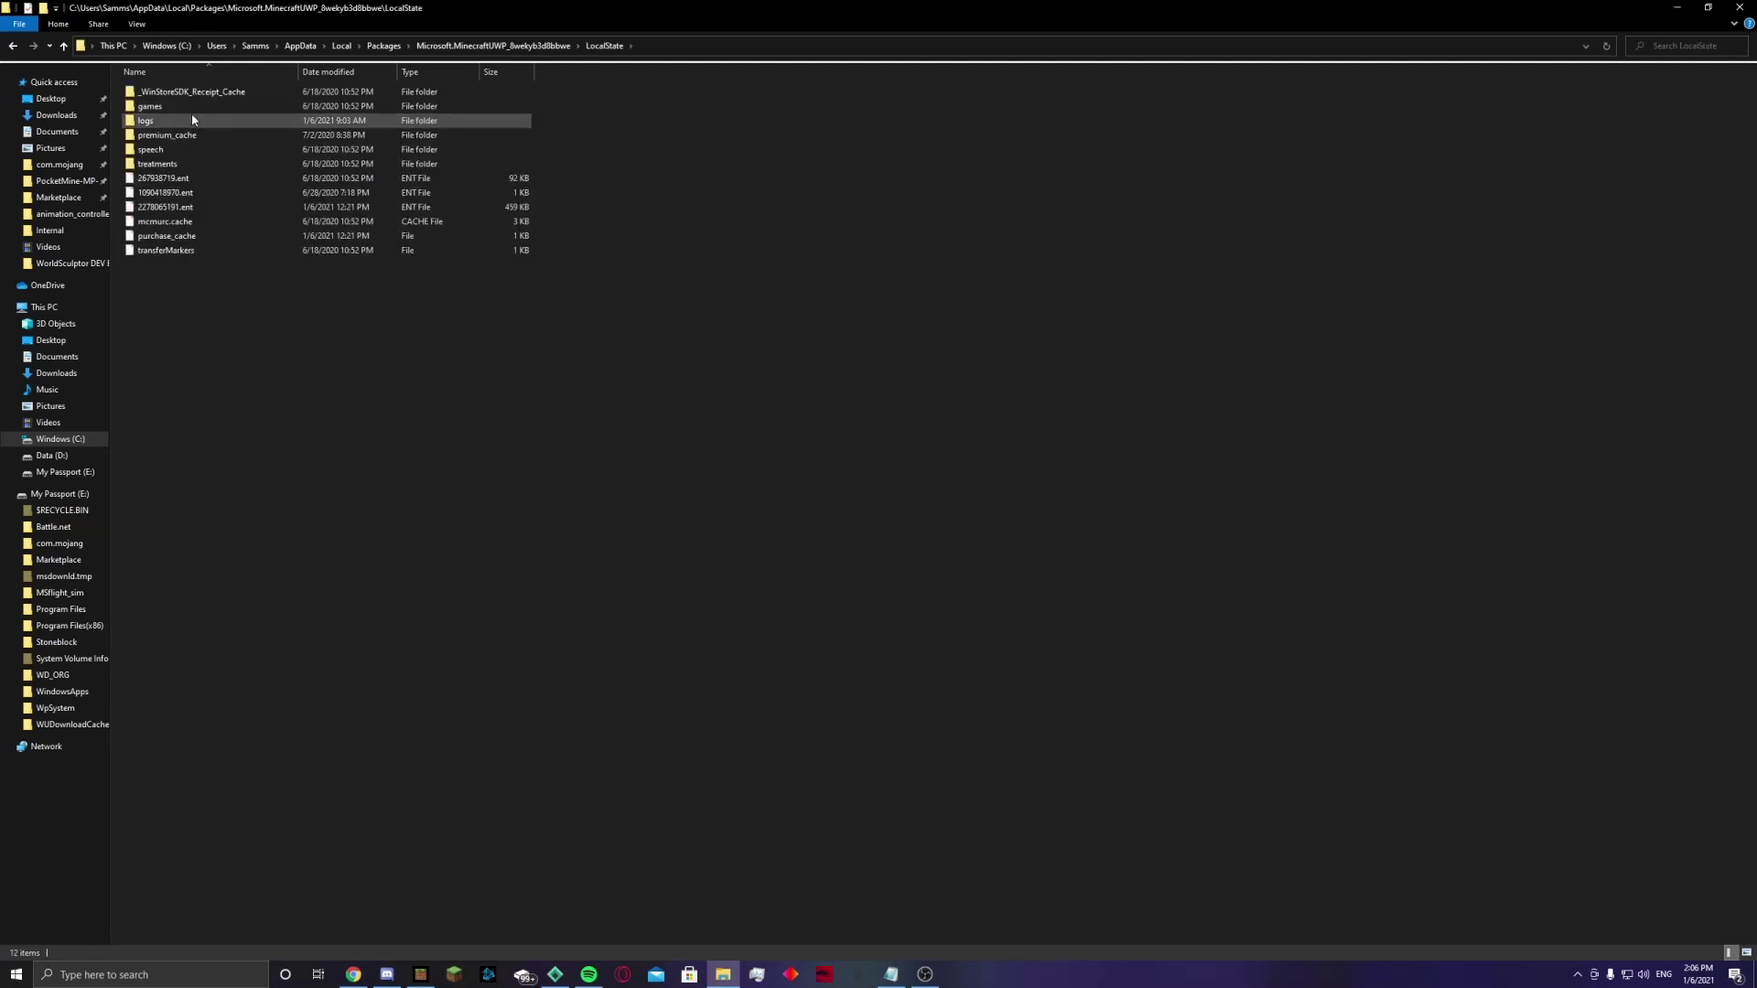
double_click(194, 107)
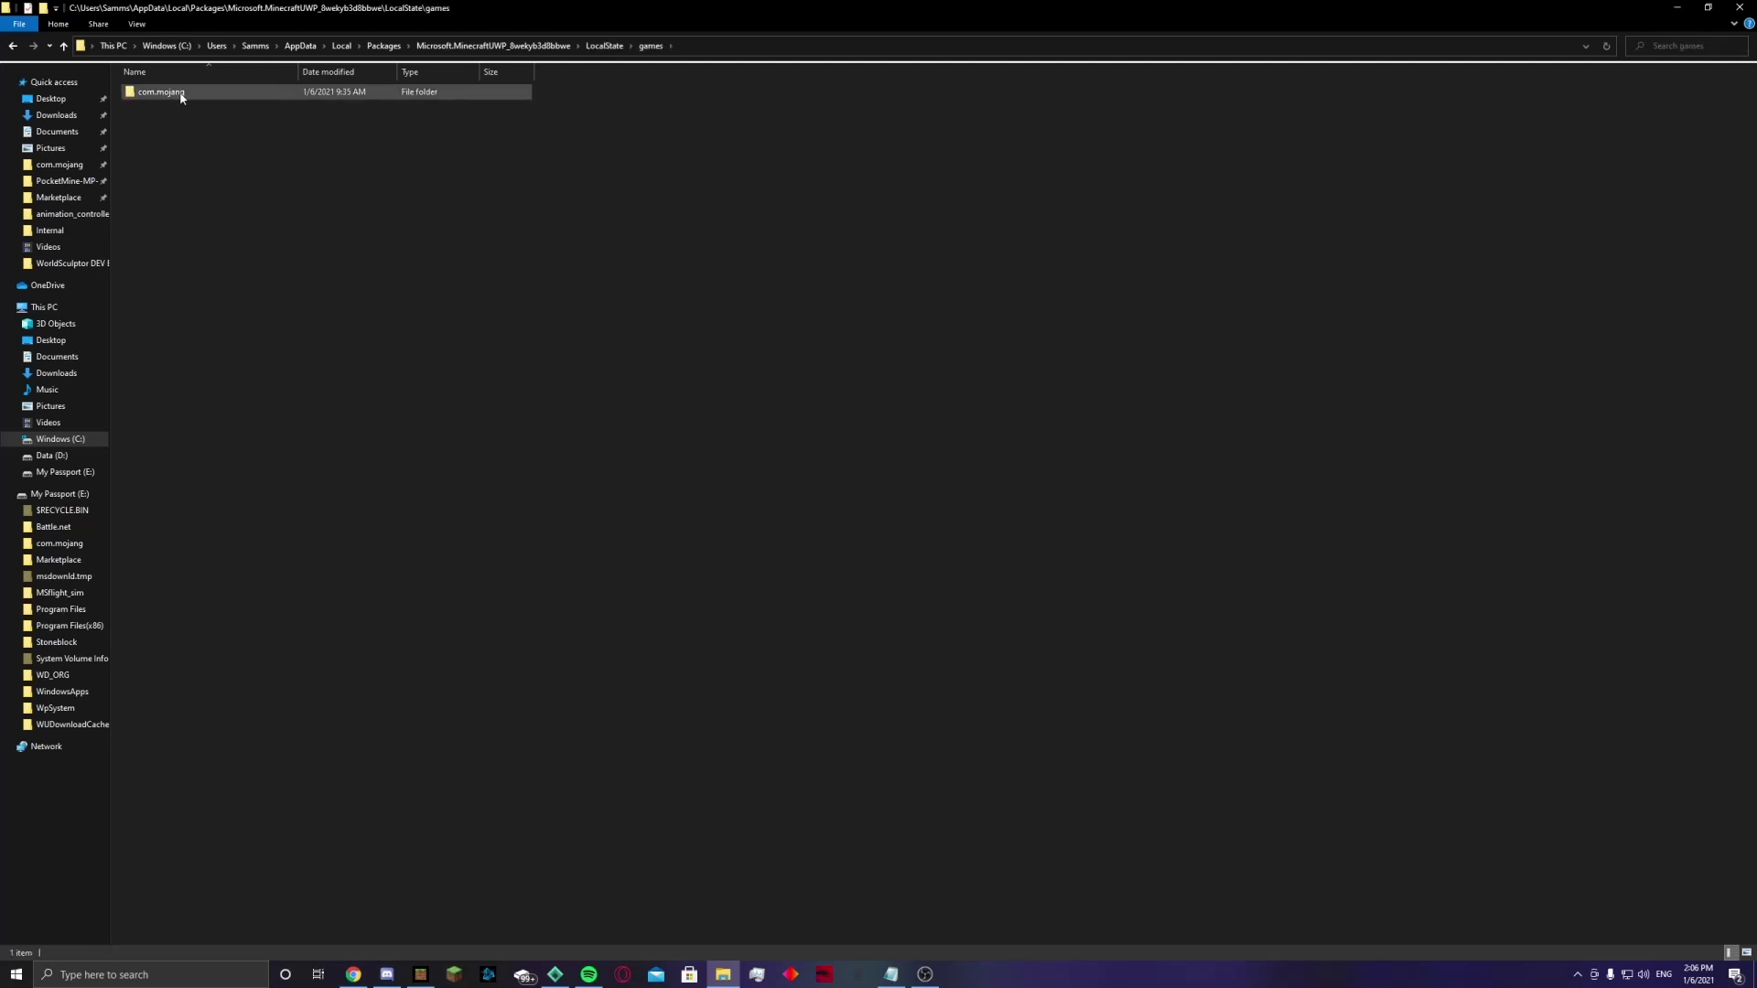
double_click(181, 96)
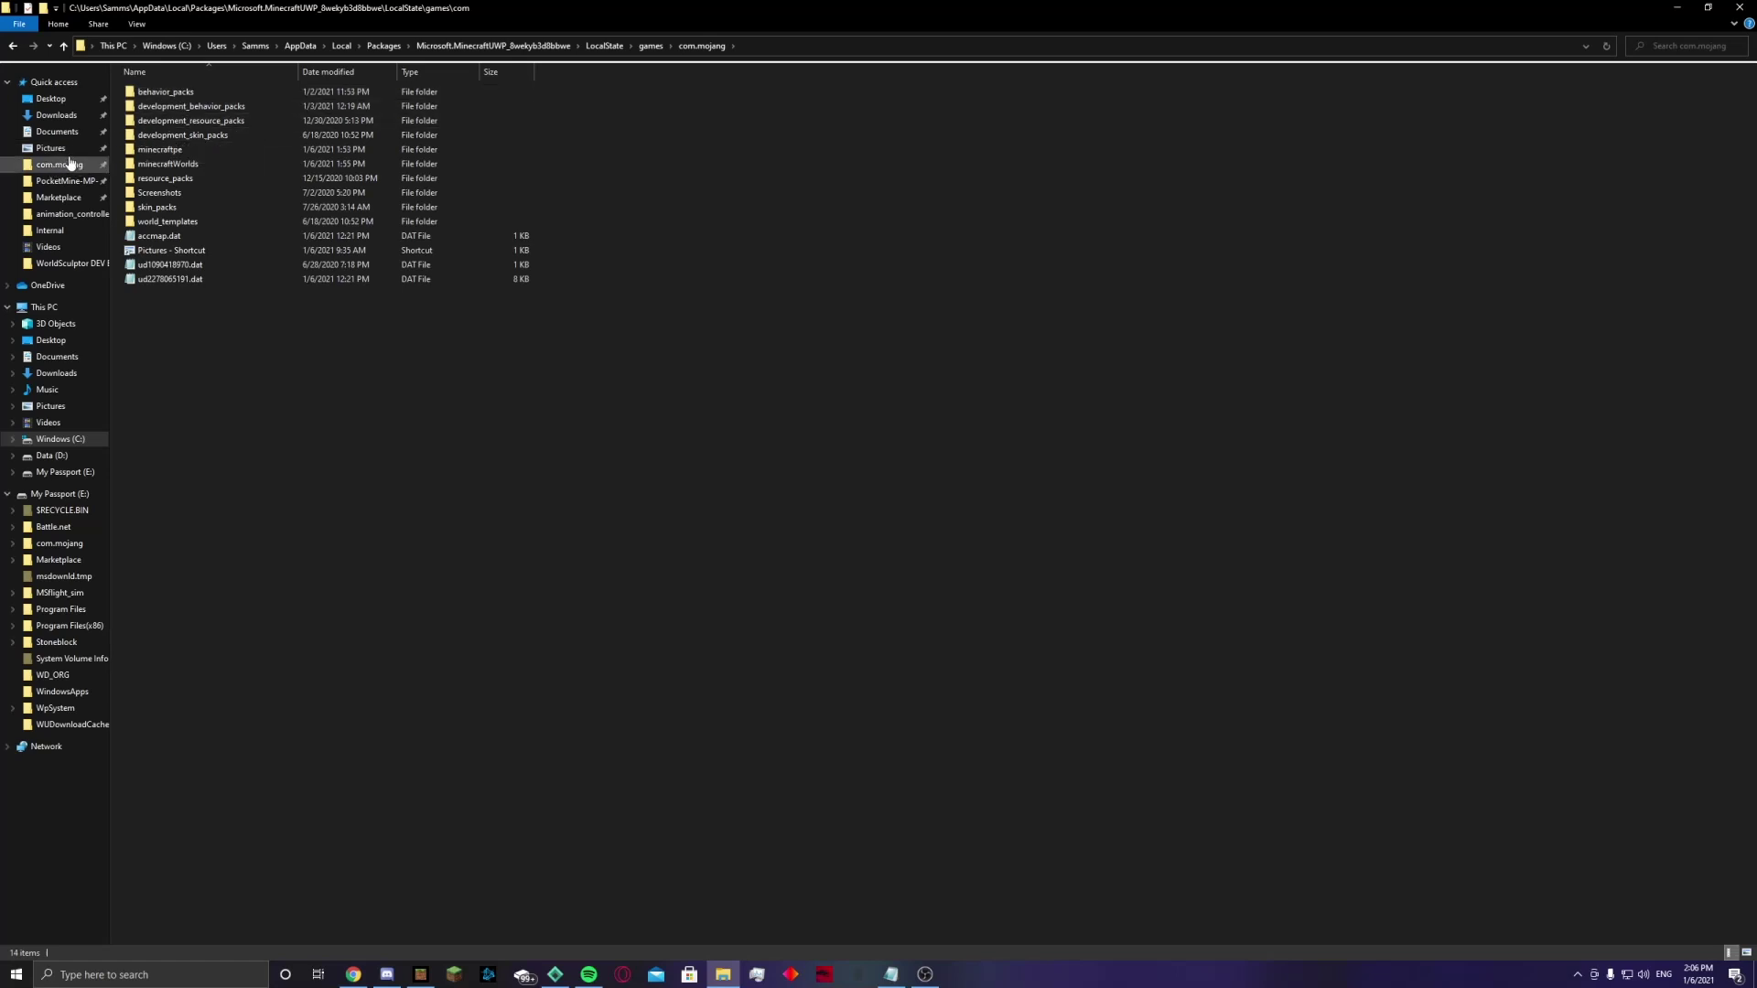
Step: Copy the videostruc folder from Downloads into com.mojang's behavior_packs folder and open the pasted copy
click(293, 93)
double_click(293, 93)
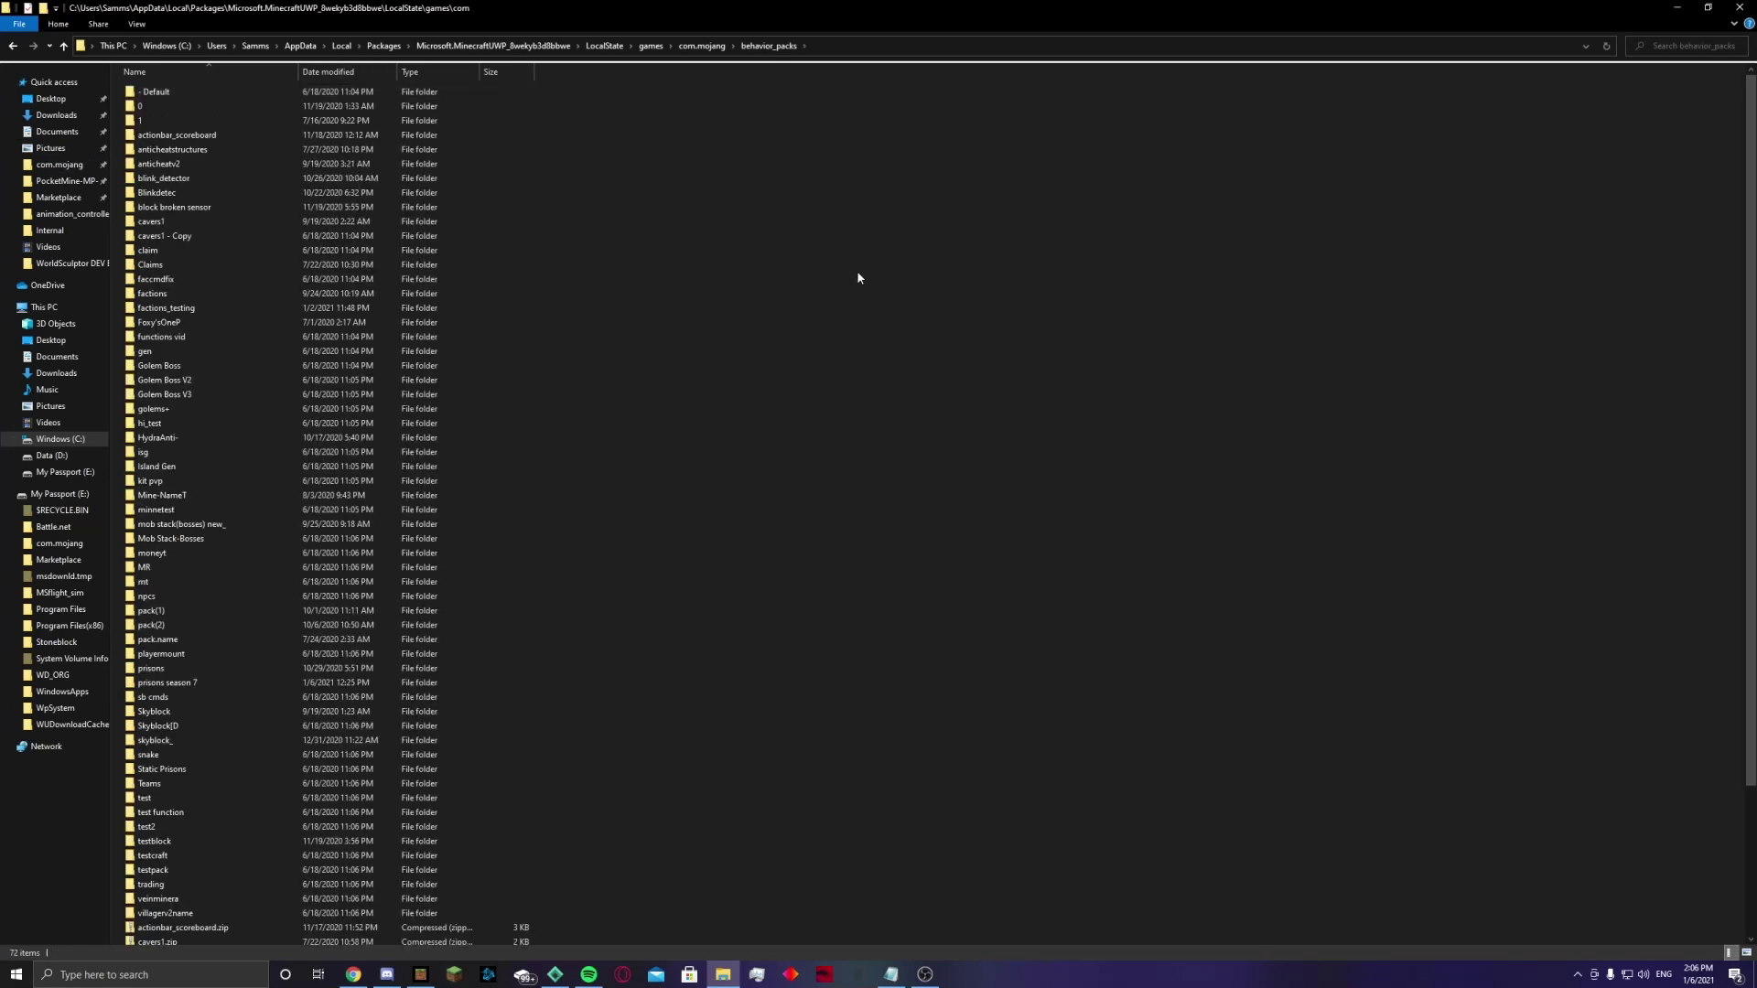
key(ctrl+v)
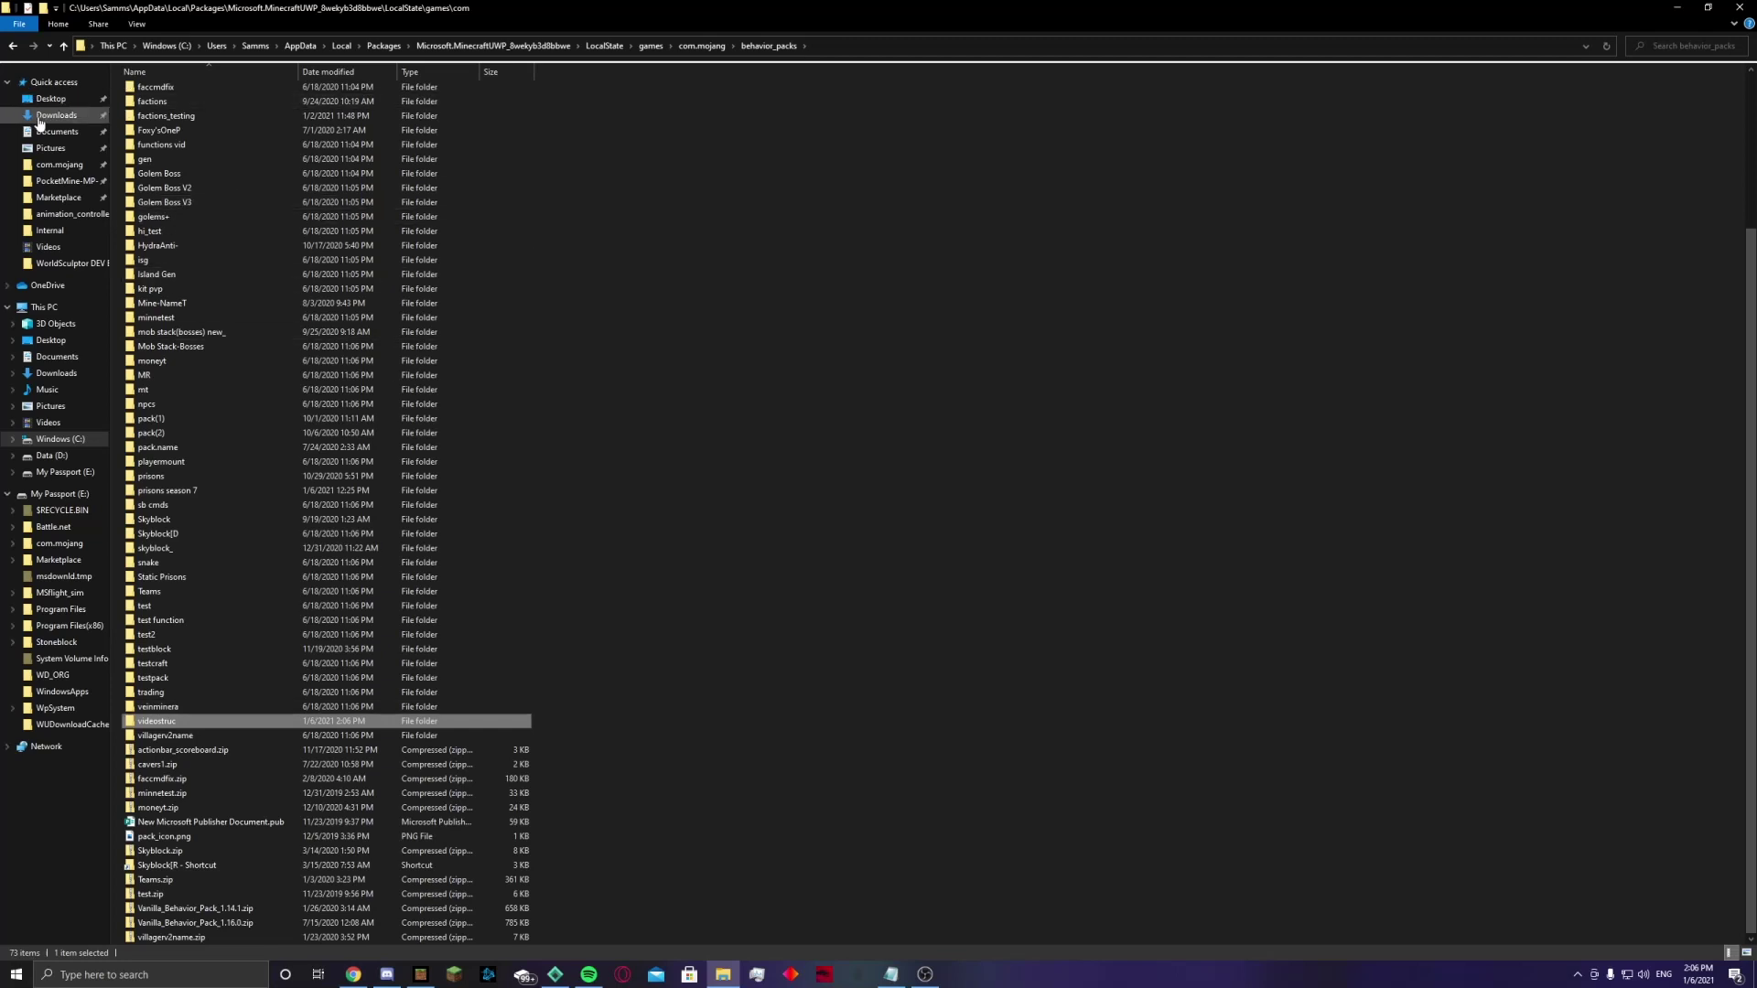
double_click(486, 721)
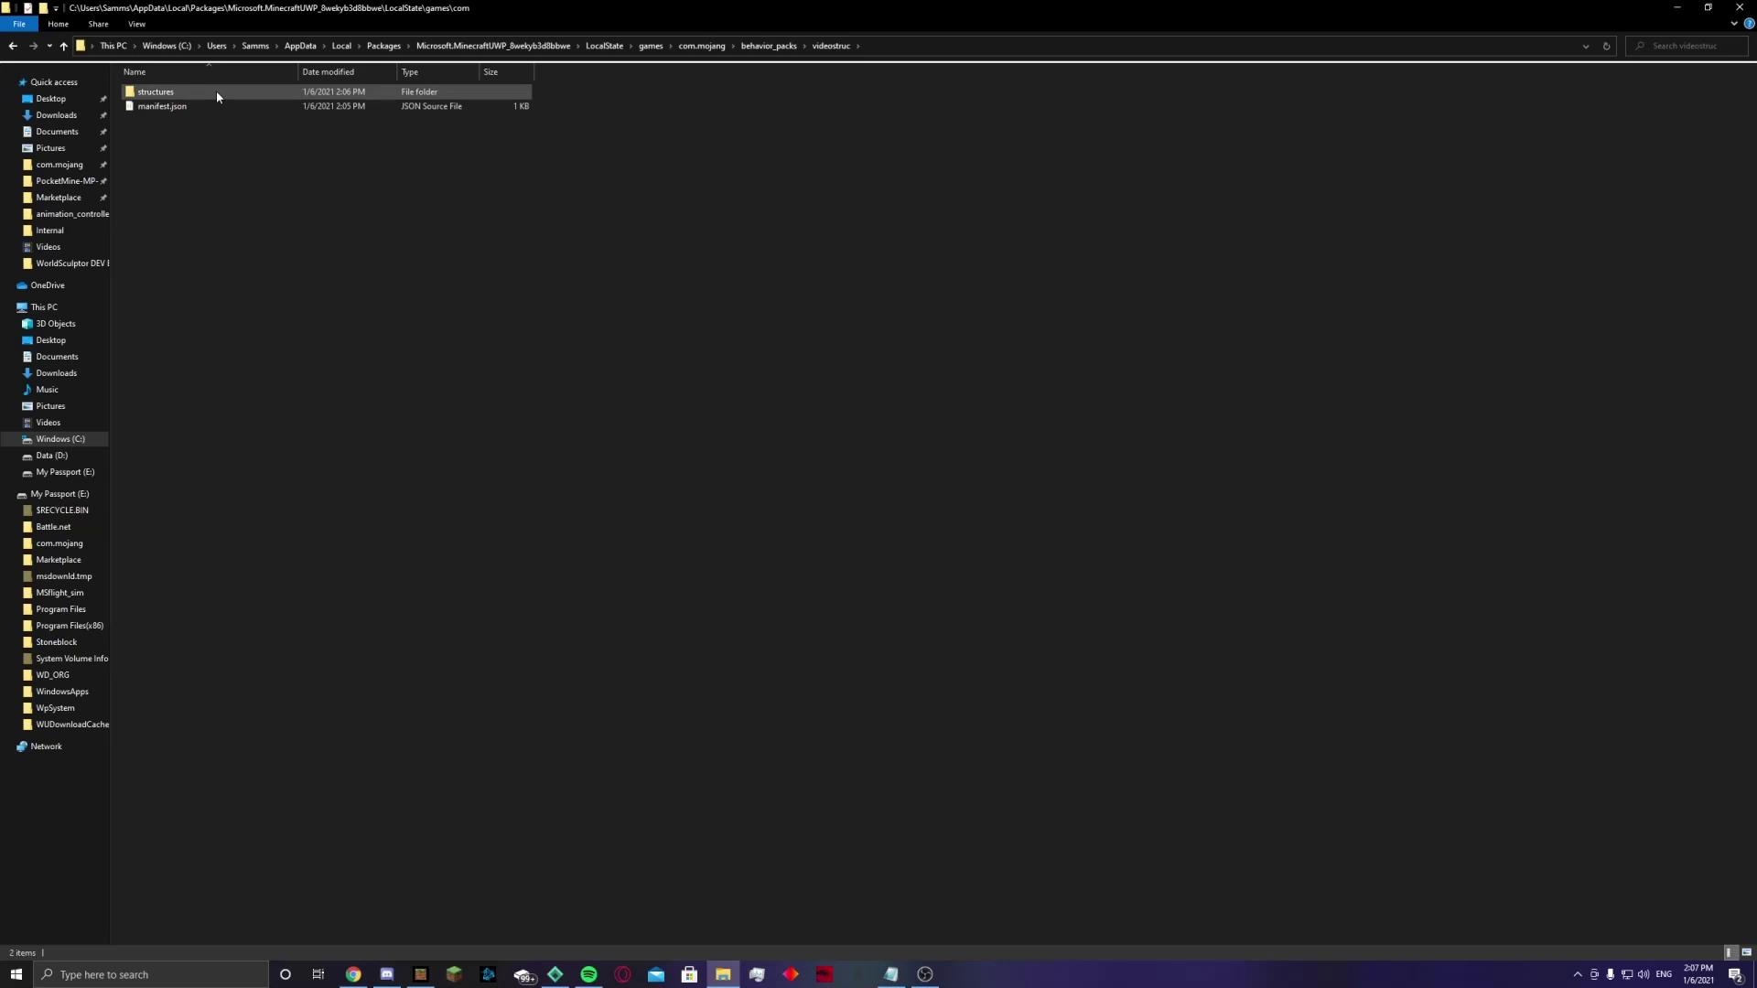
Step: Switch to Minecraft, restart the game and open the list of worlds
click(420, 975)
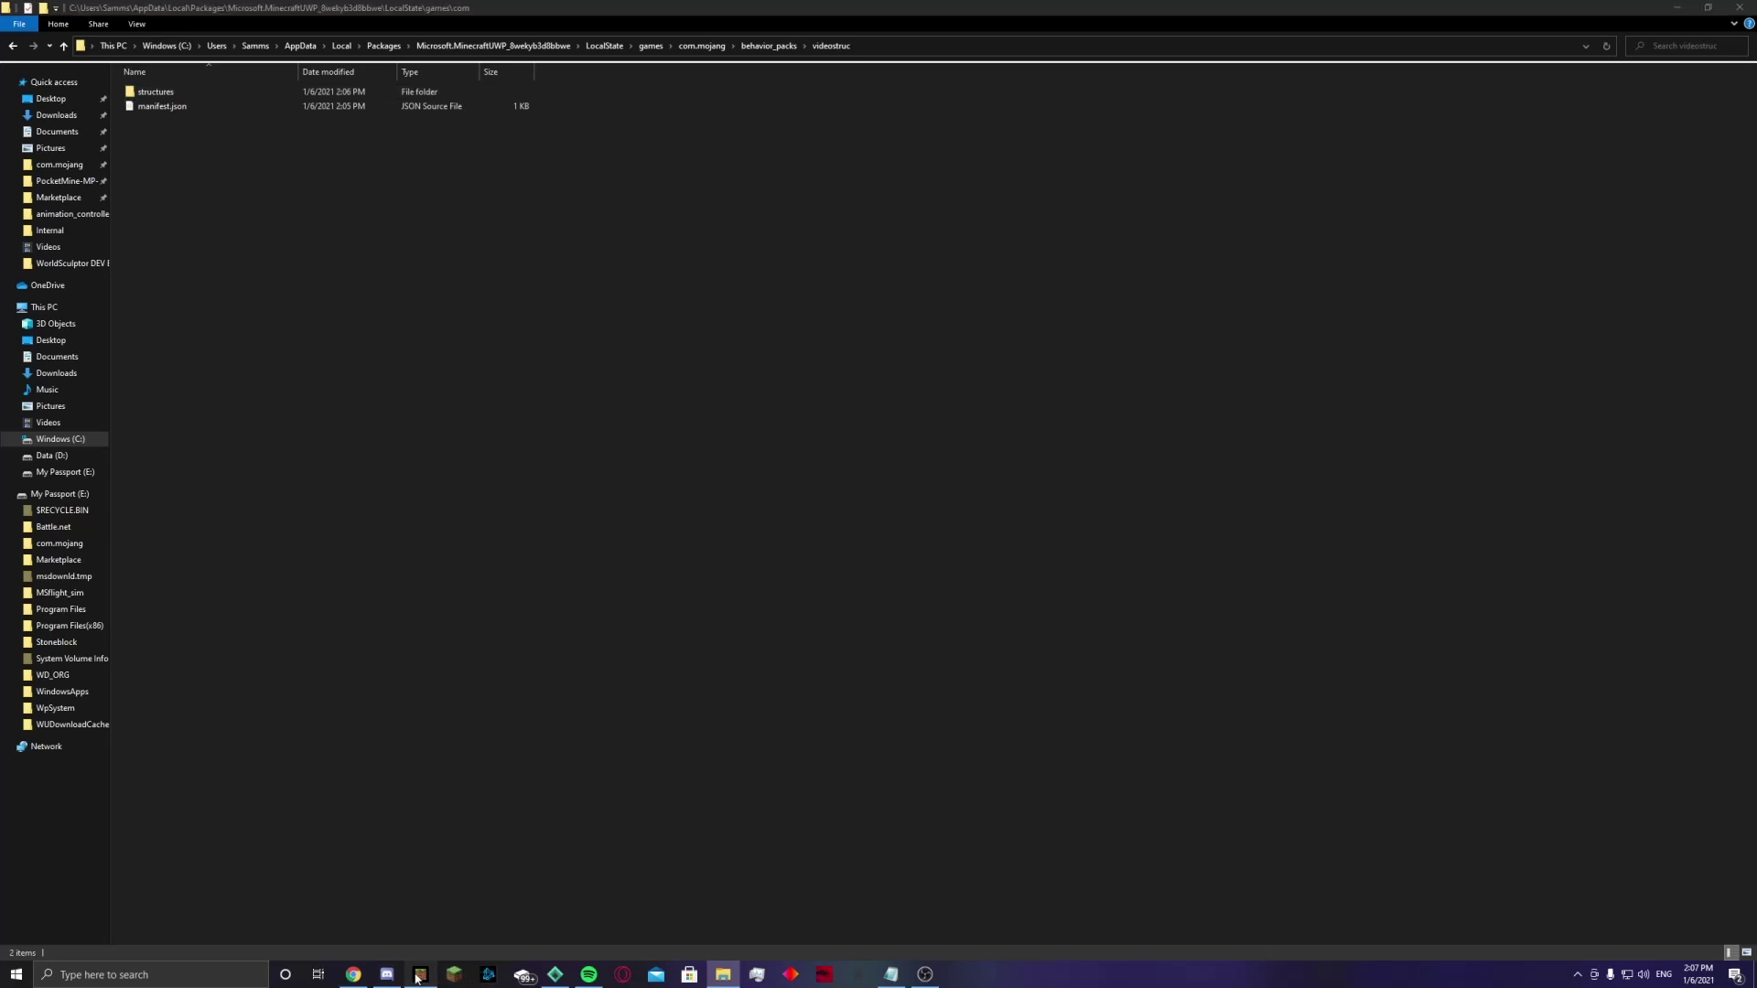
click(614, 727)
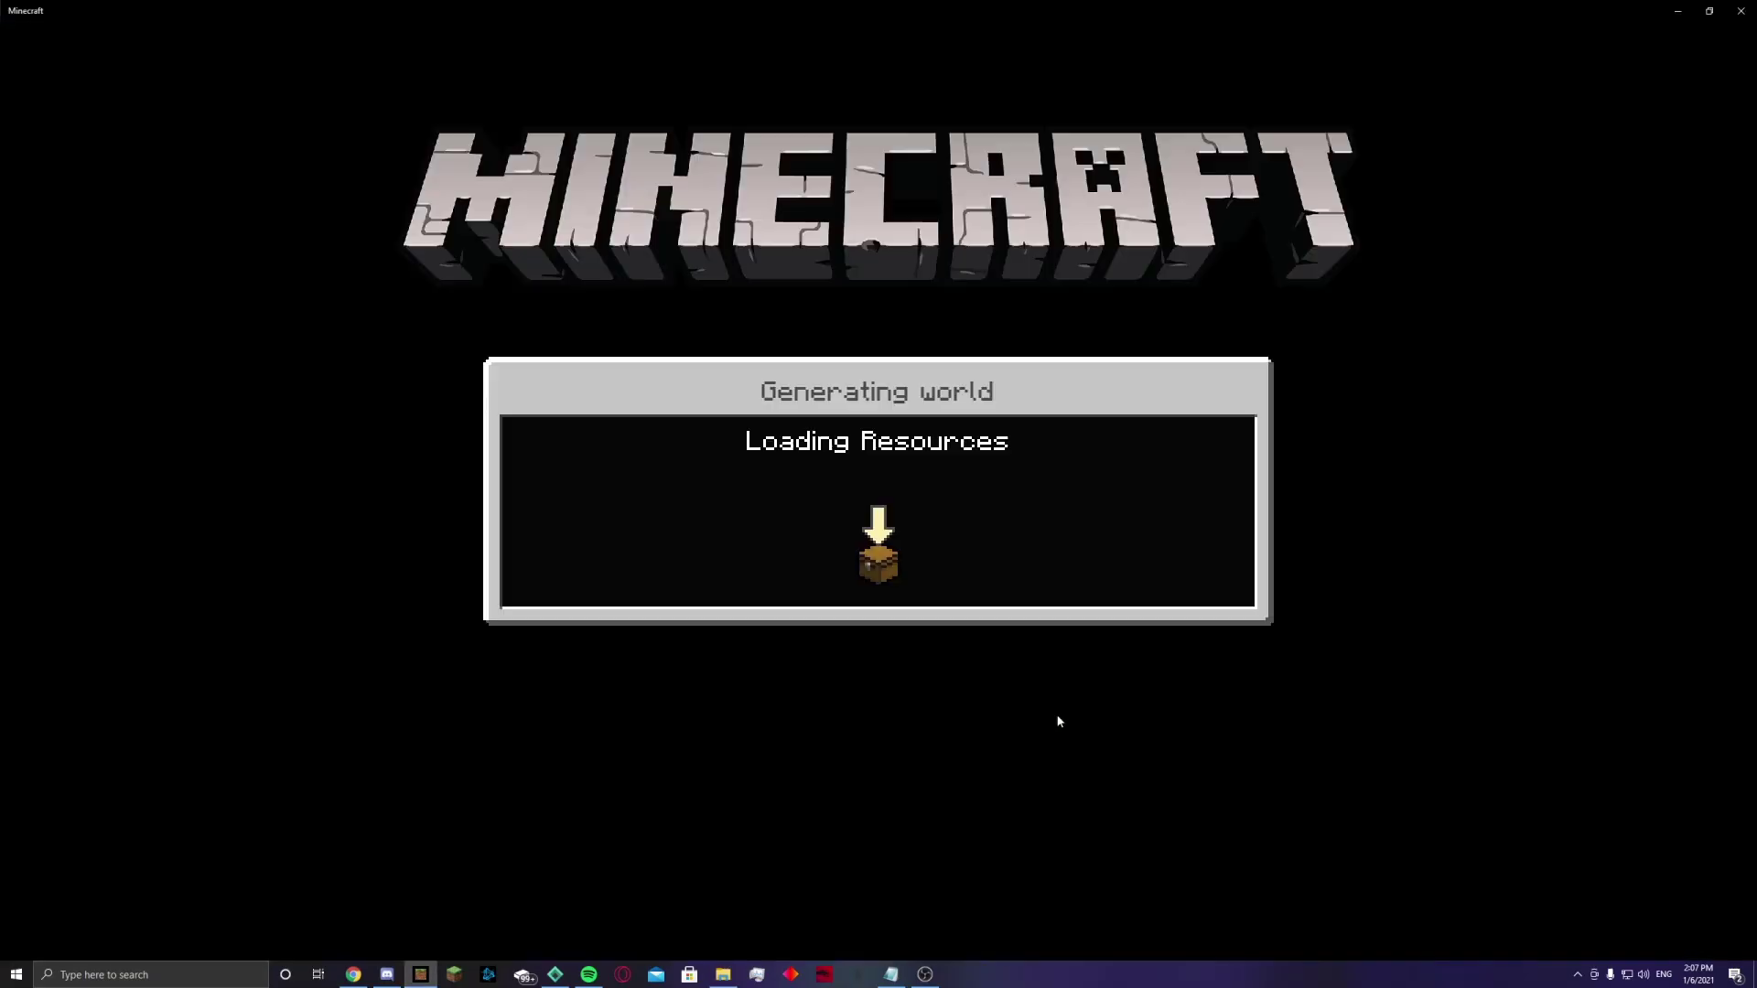
click(1747, 8)
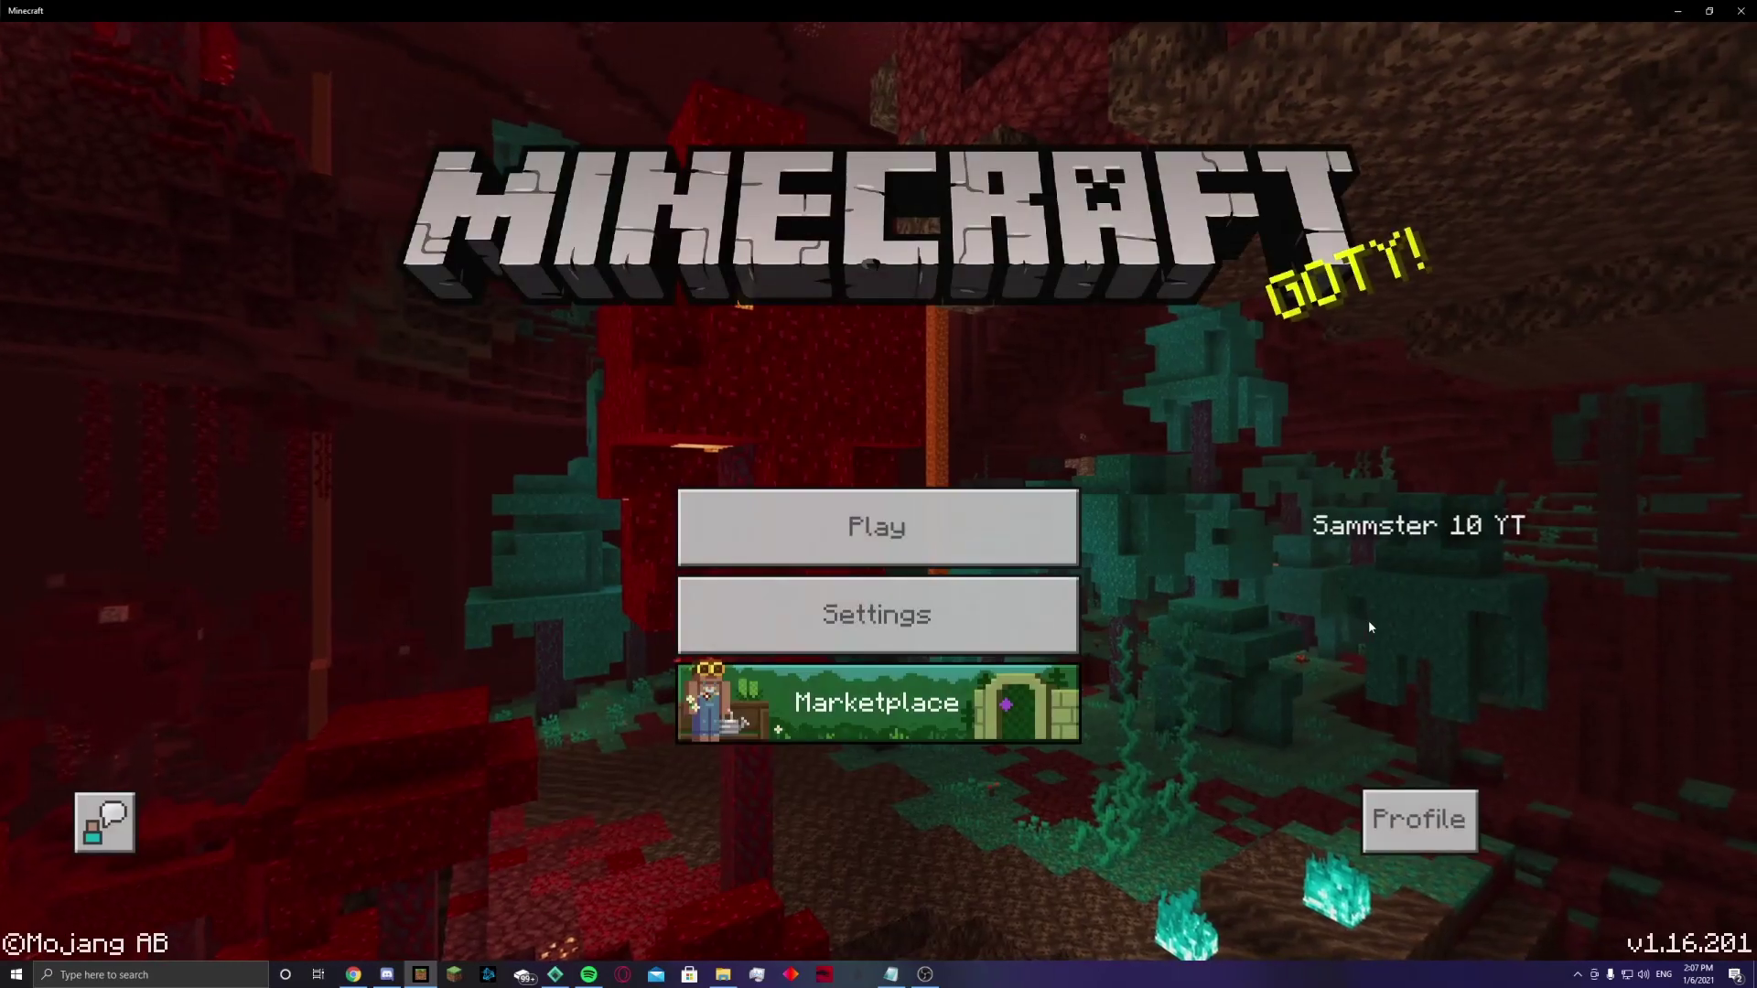
click(1014, 545)
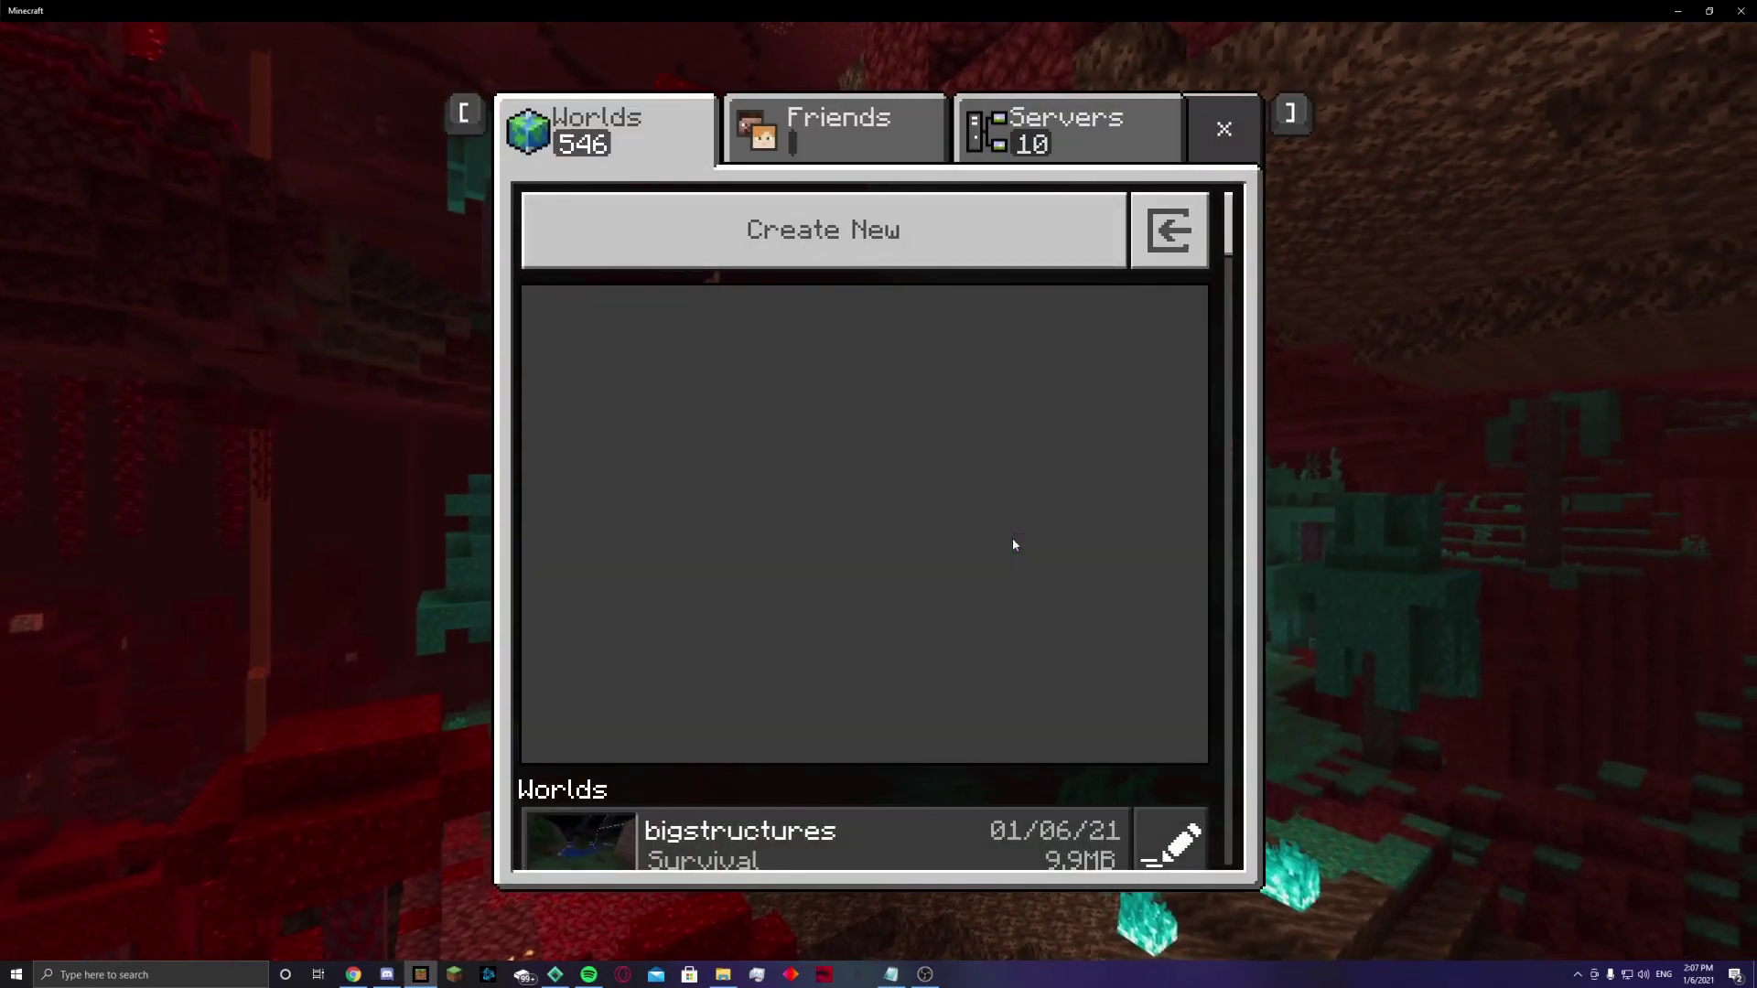
Step: Begin creating a new world with its default game mode set to Creative and cheats activated
scroll(1047, 564, down, 3)
scroll(1050, 551, up, 3)
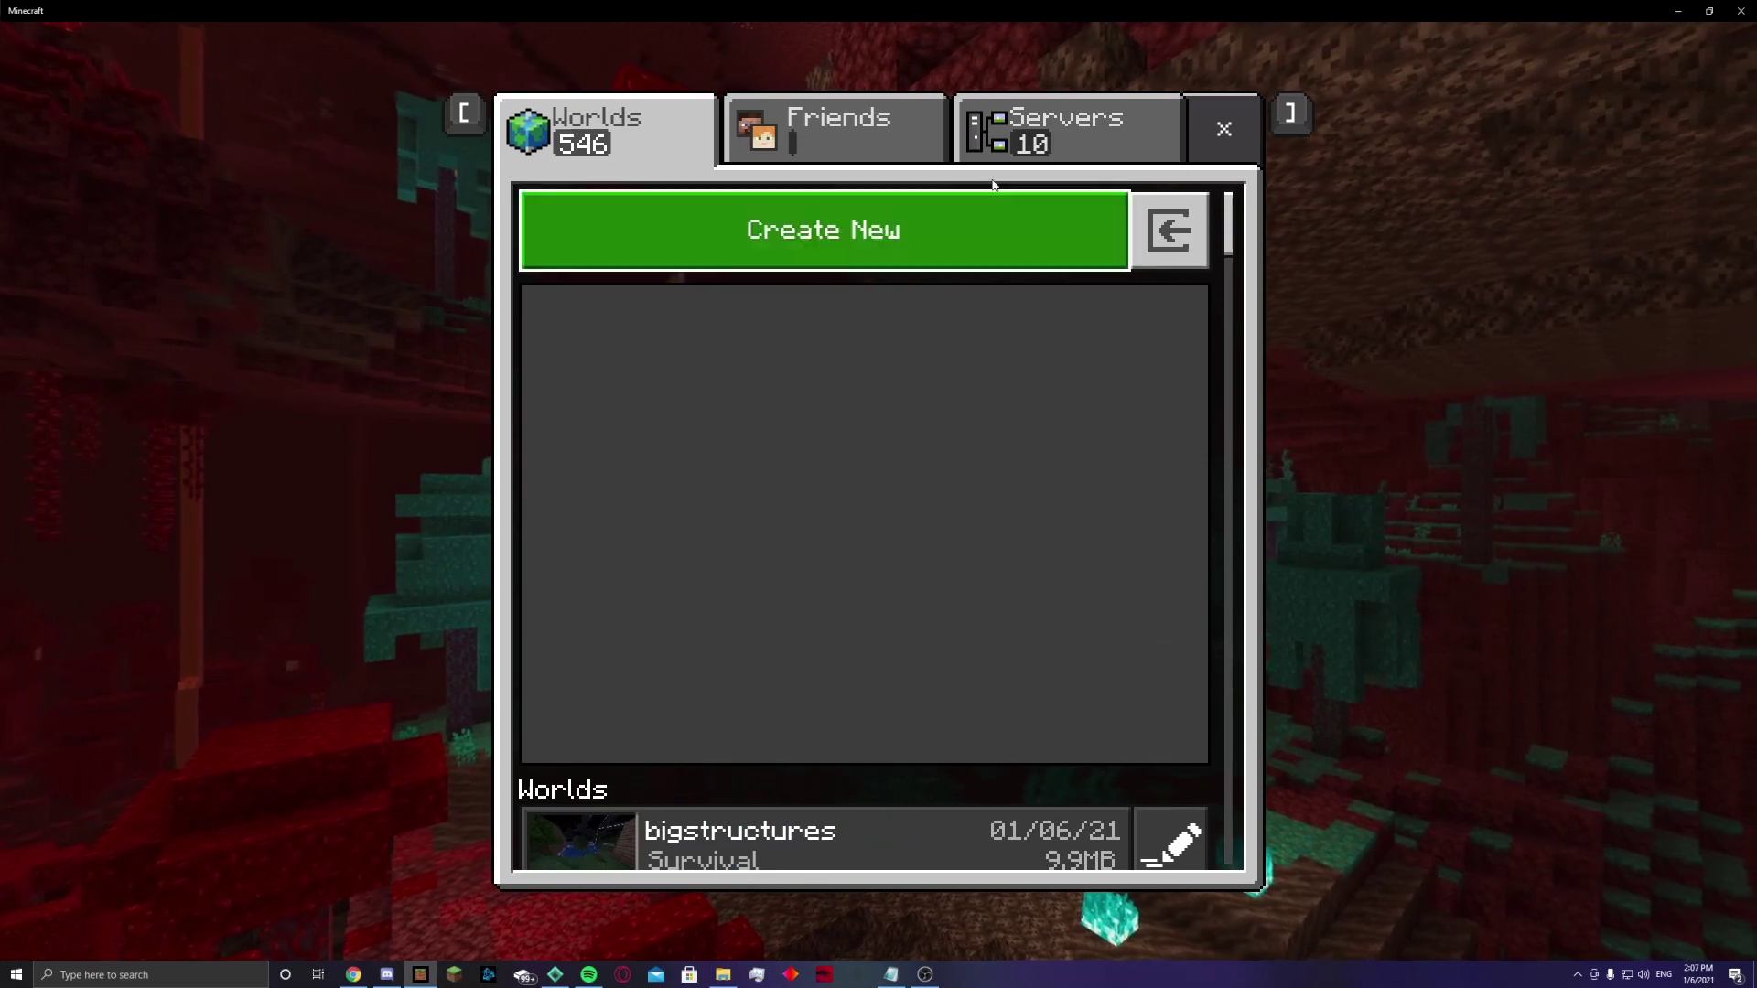
click(975, 204)
click(977, 163)
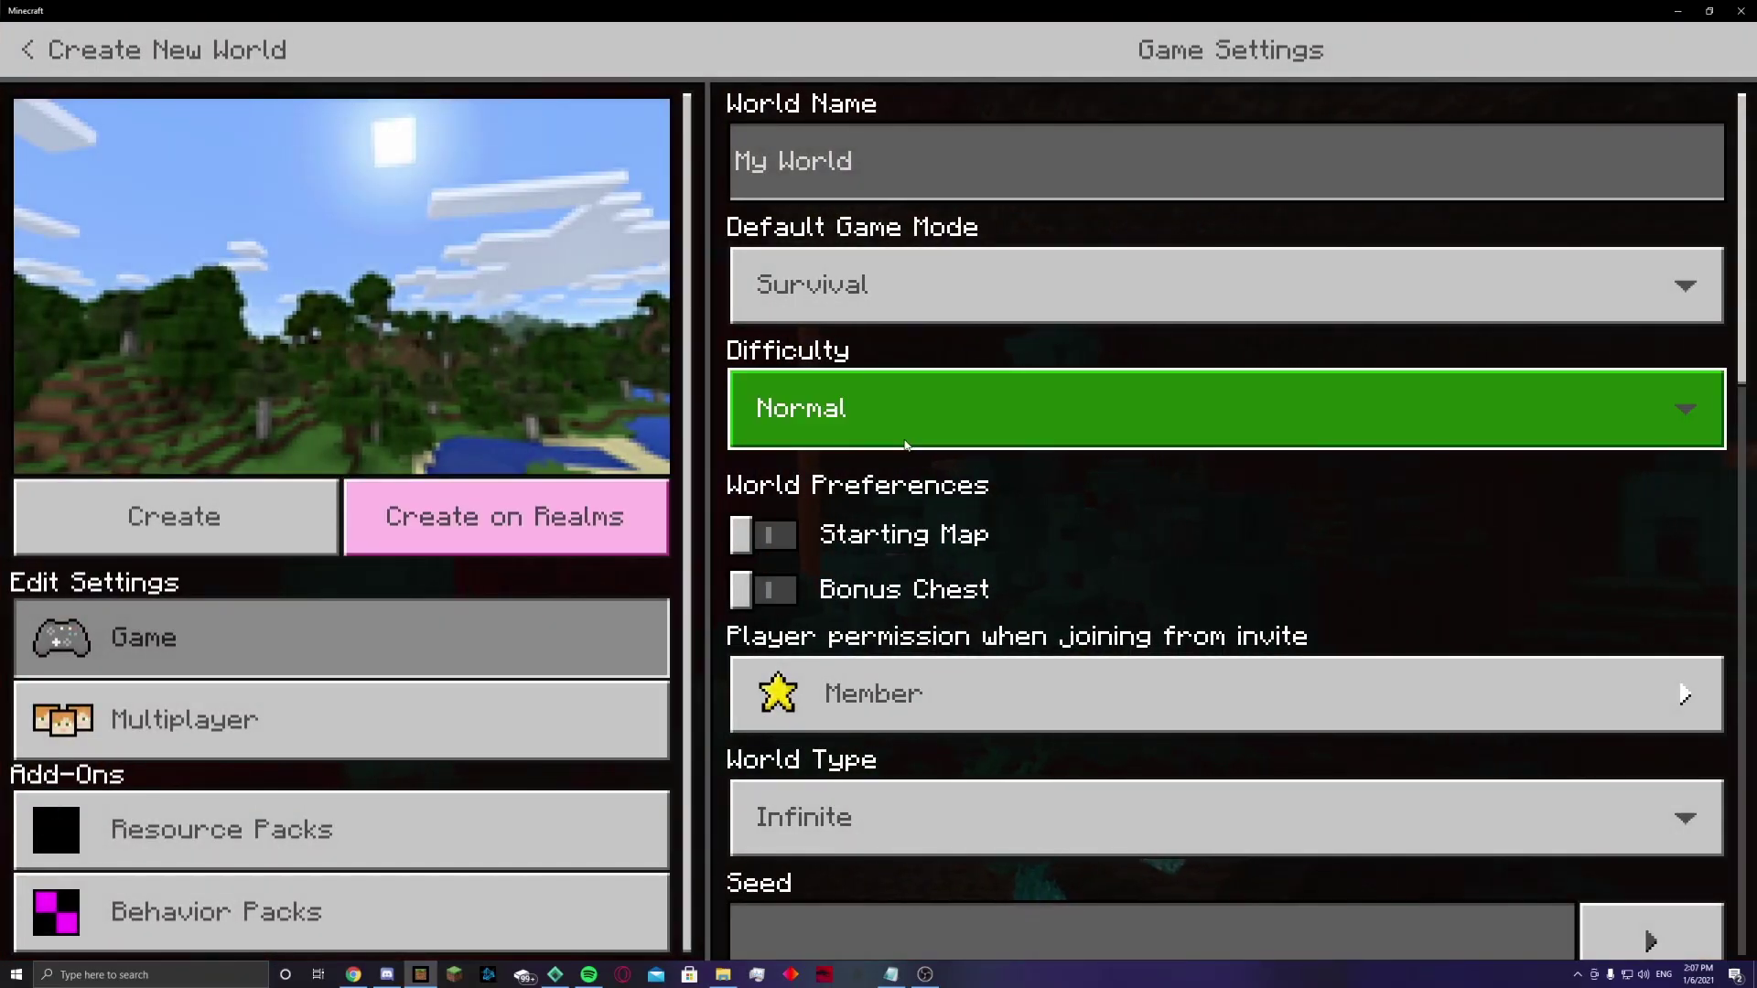
click(902, 291)
click(851, 314)
click(861, 579)
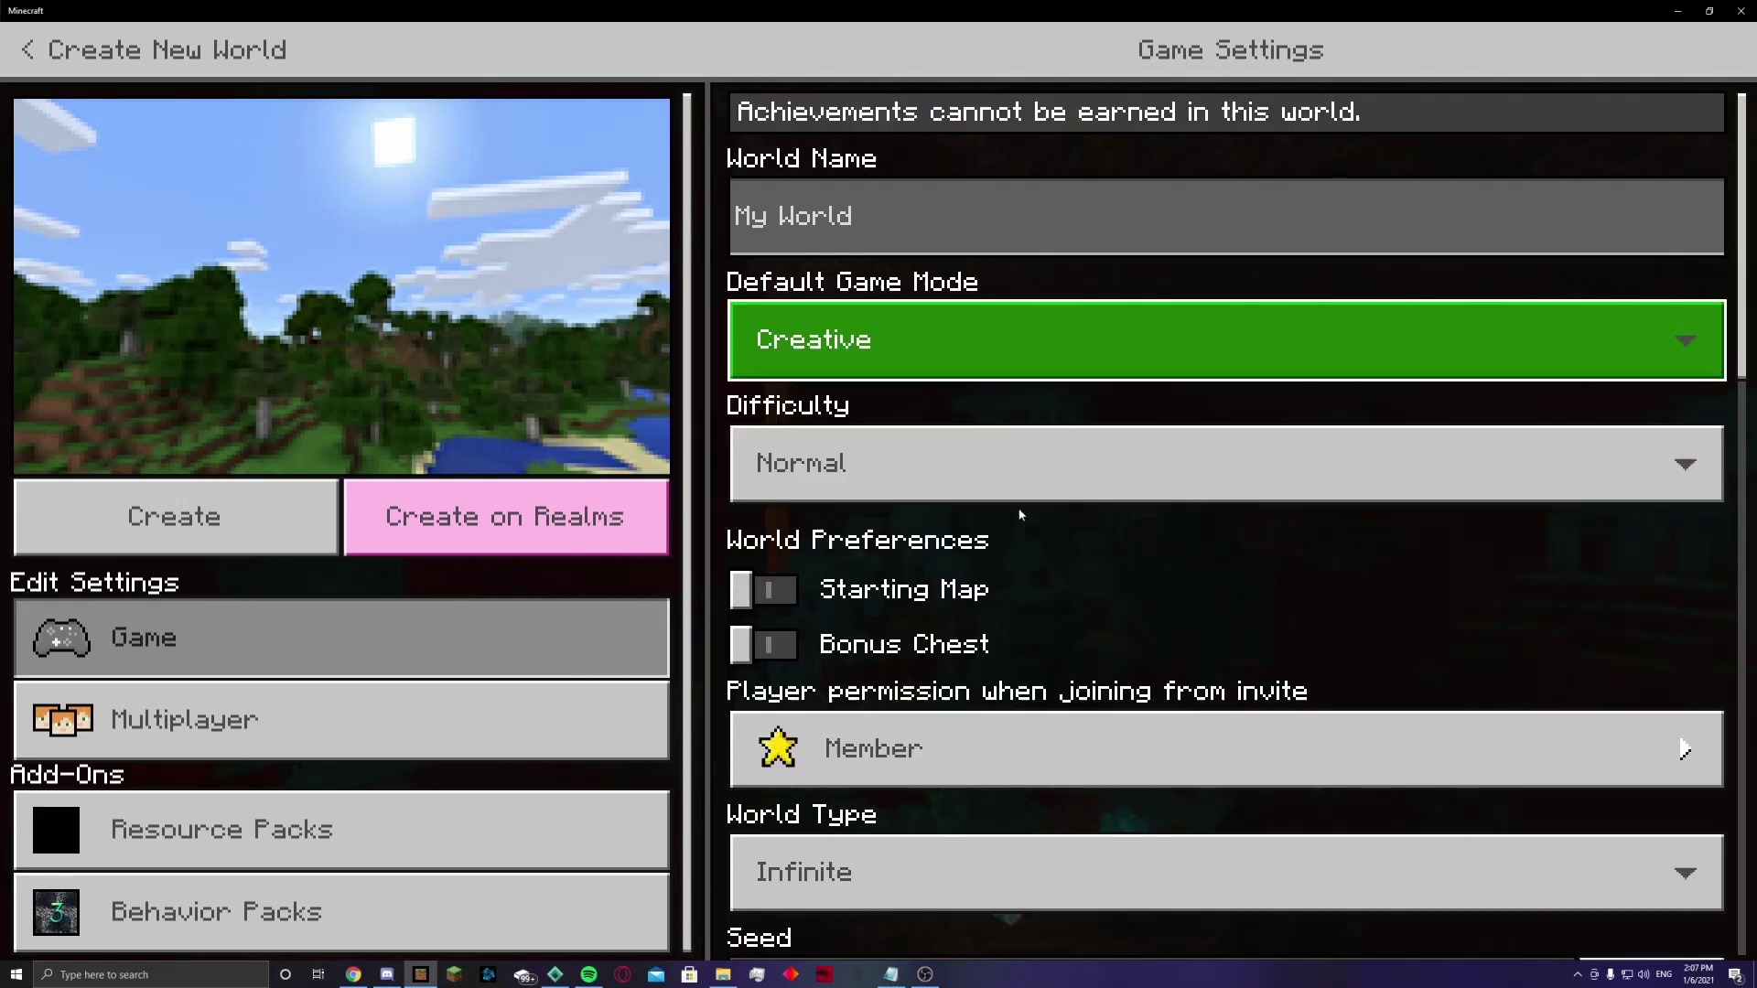
scroll(1079, 497, down, 10)
scroll(904, 707, down, 3)
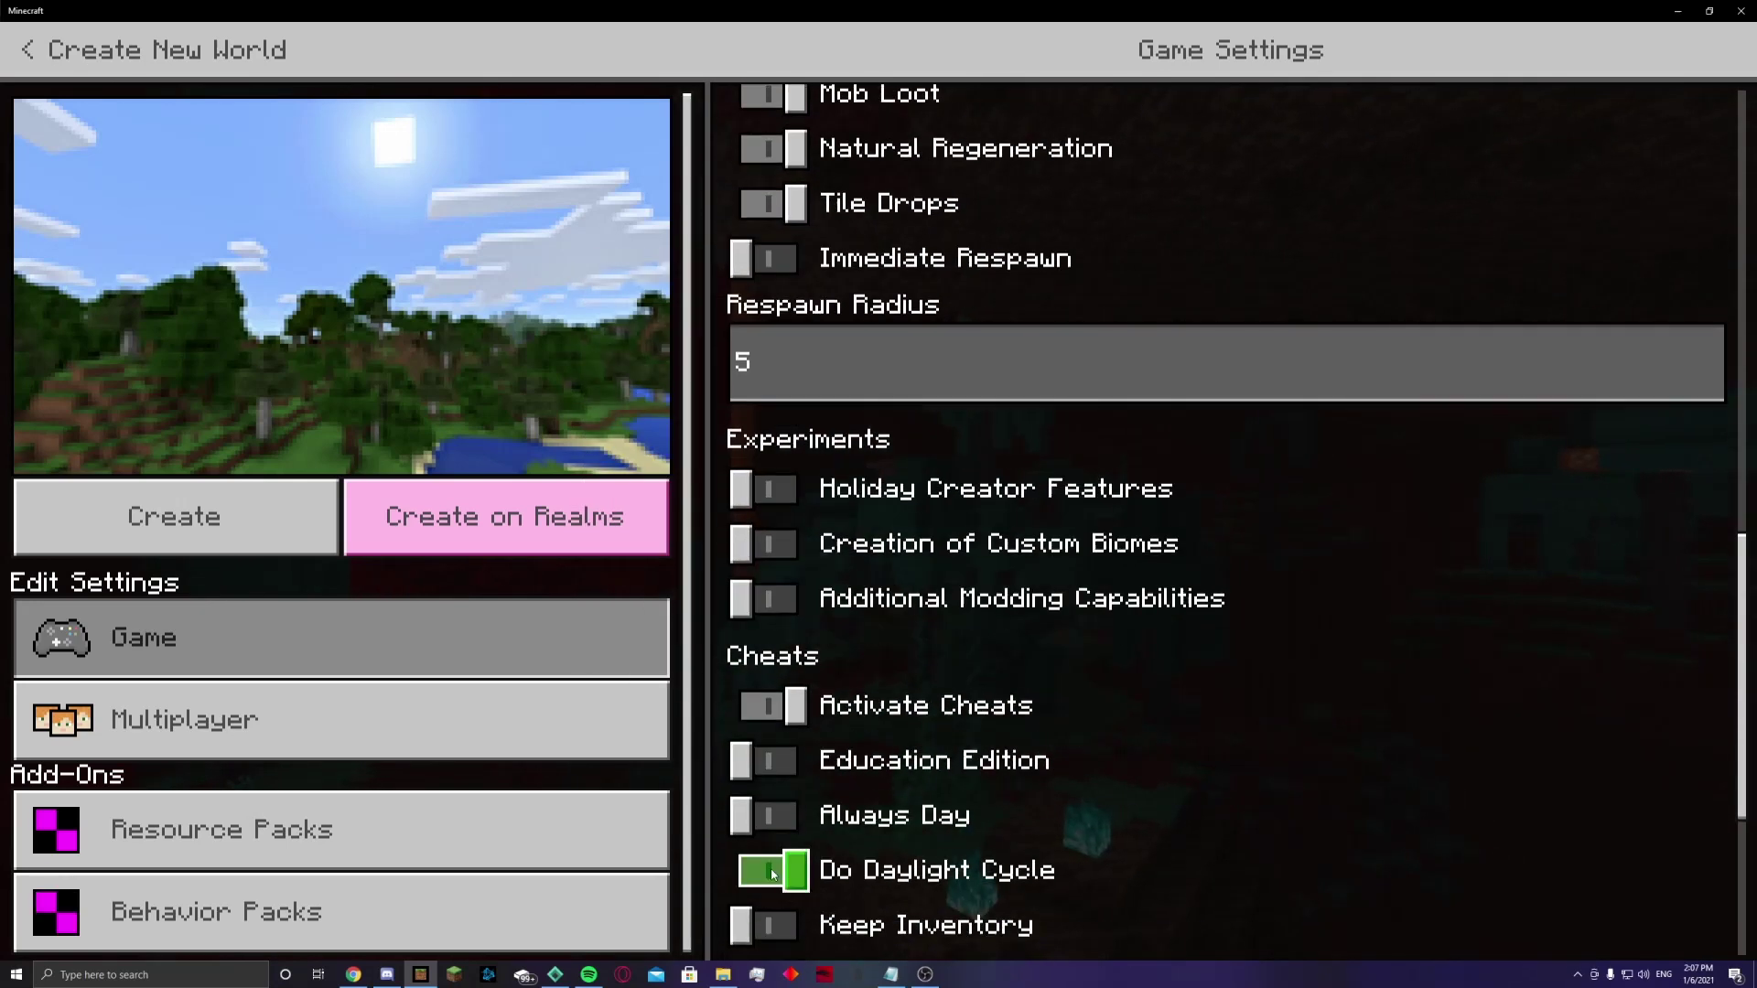
click(773, 705)
Step: Activate the Vajksihfjsahf behavior pack for the new world, accept turning off achievements and create the world
click(144, 901)
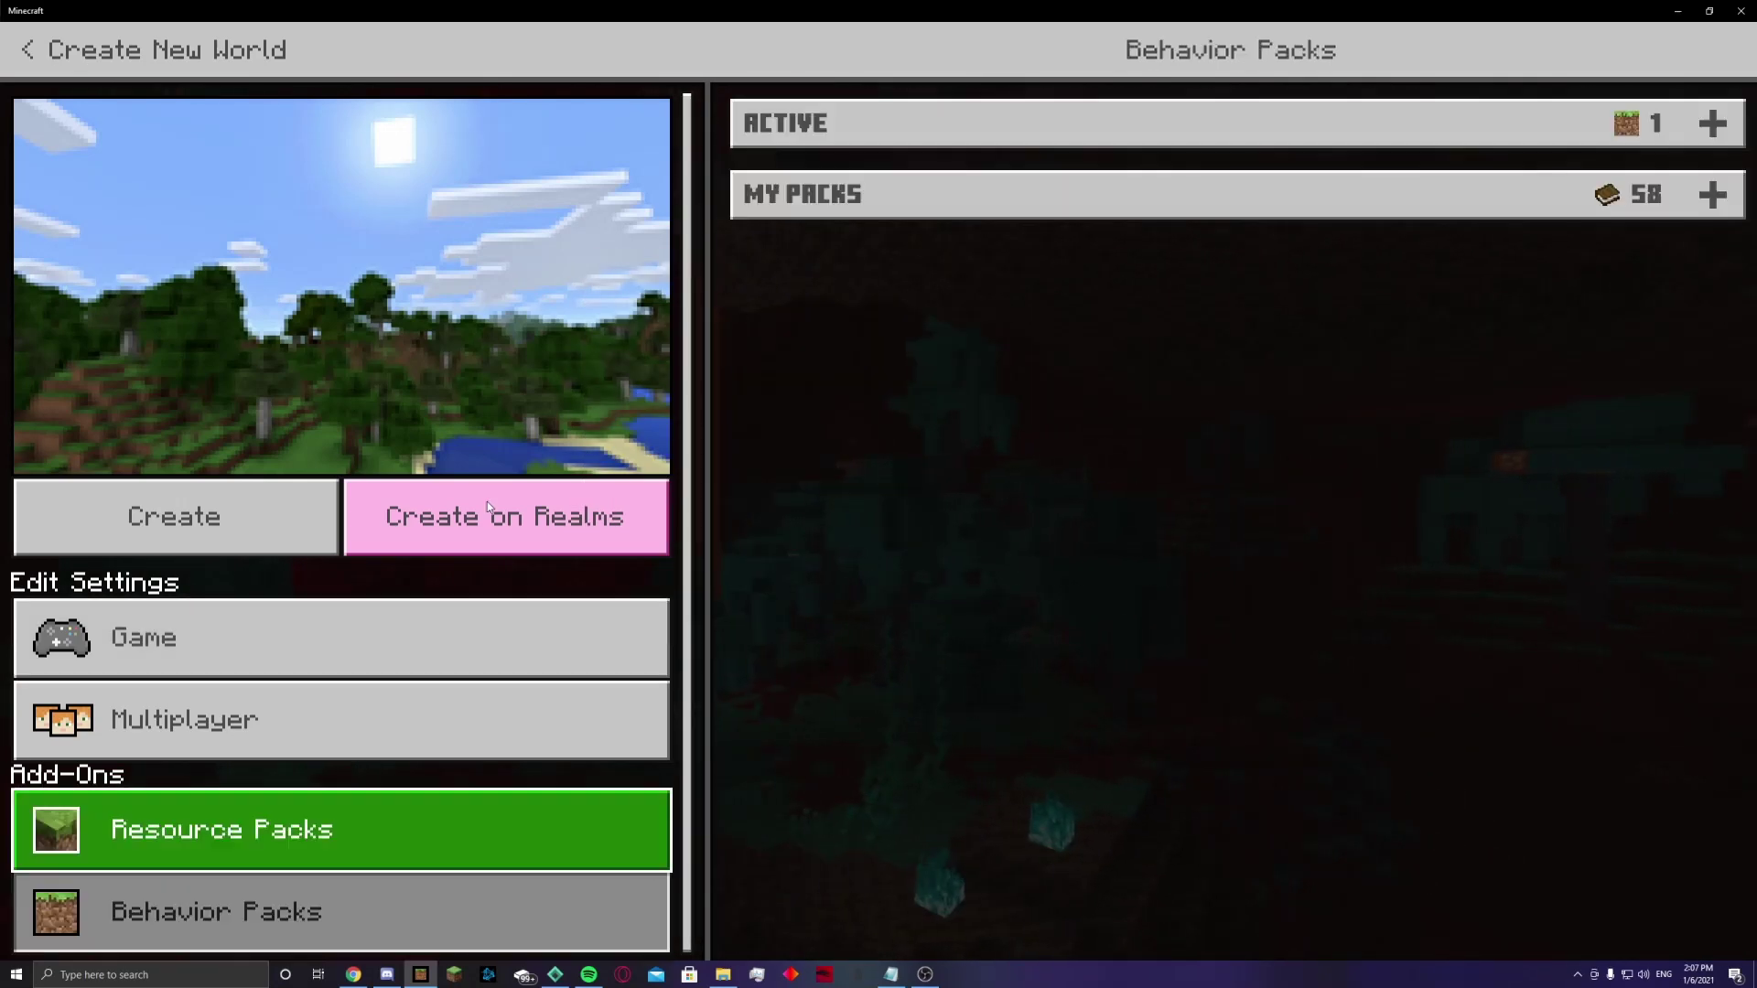
click(904, 190)
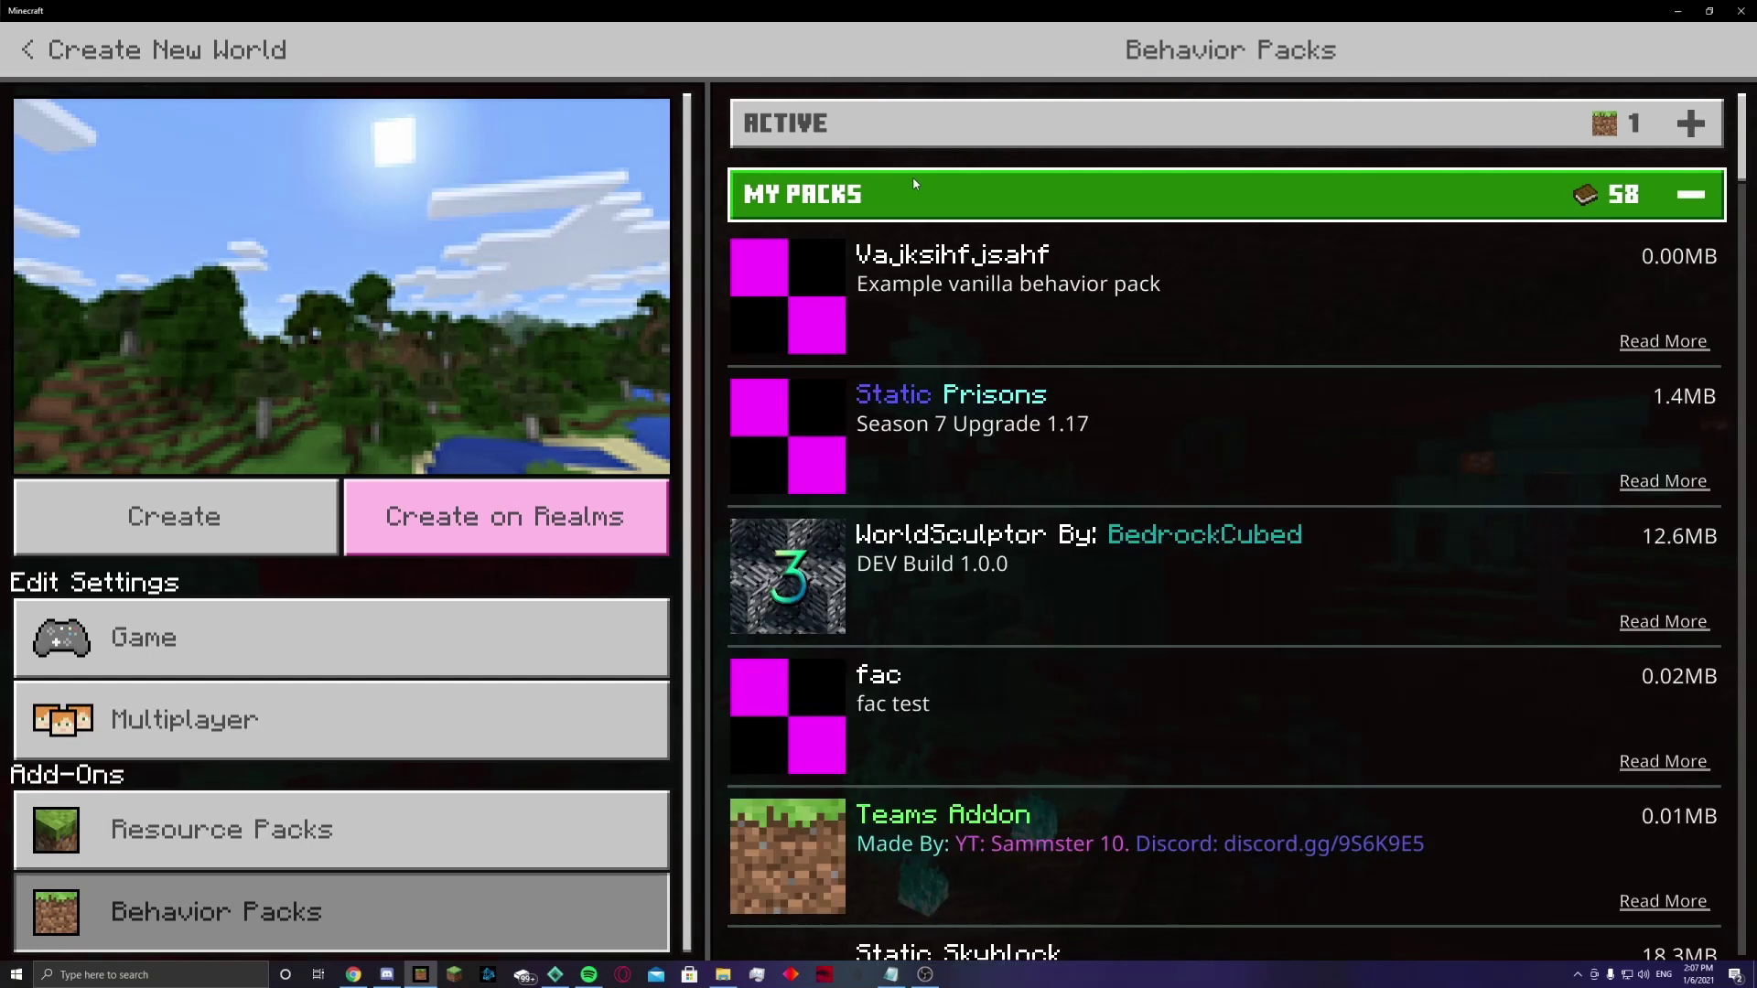
click(1177, 333)
click(1050, 381)
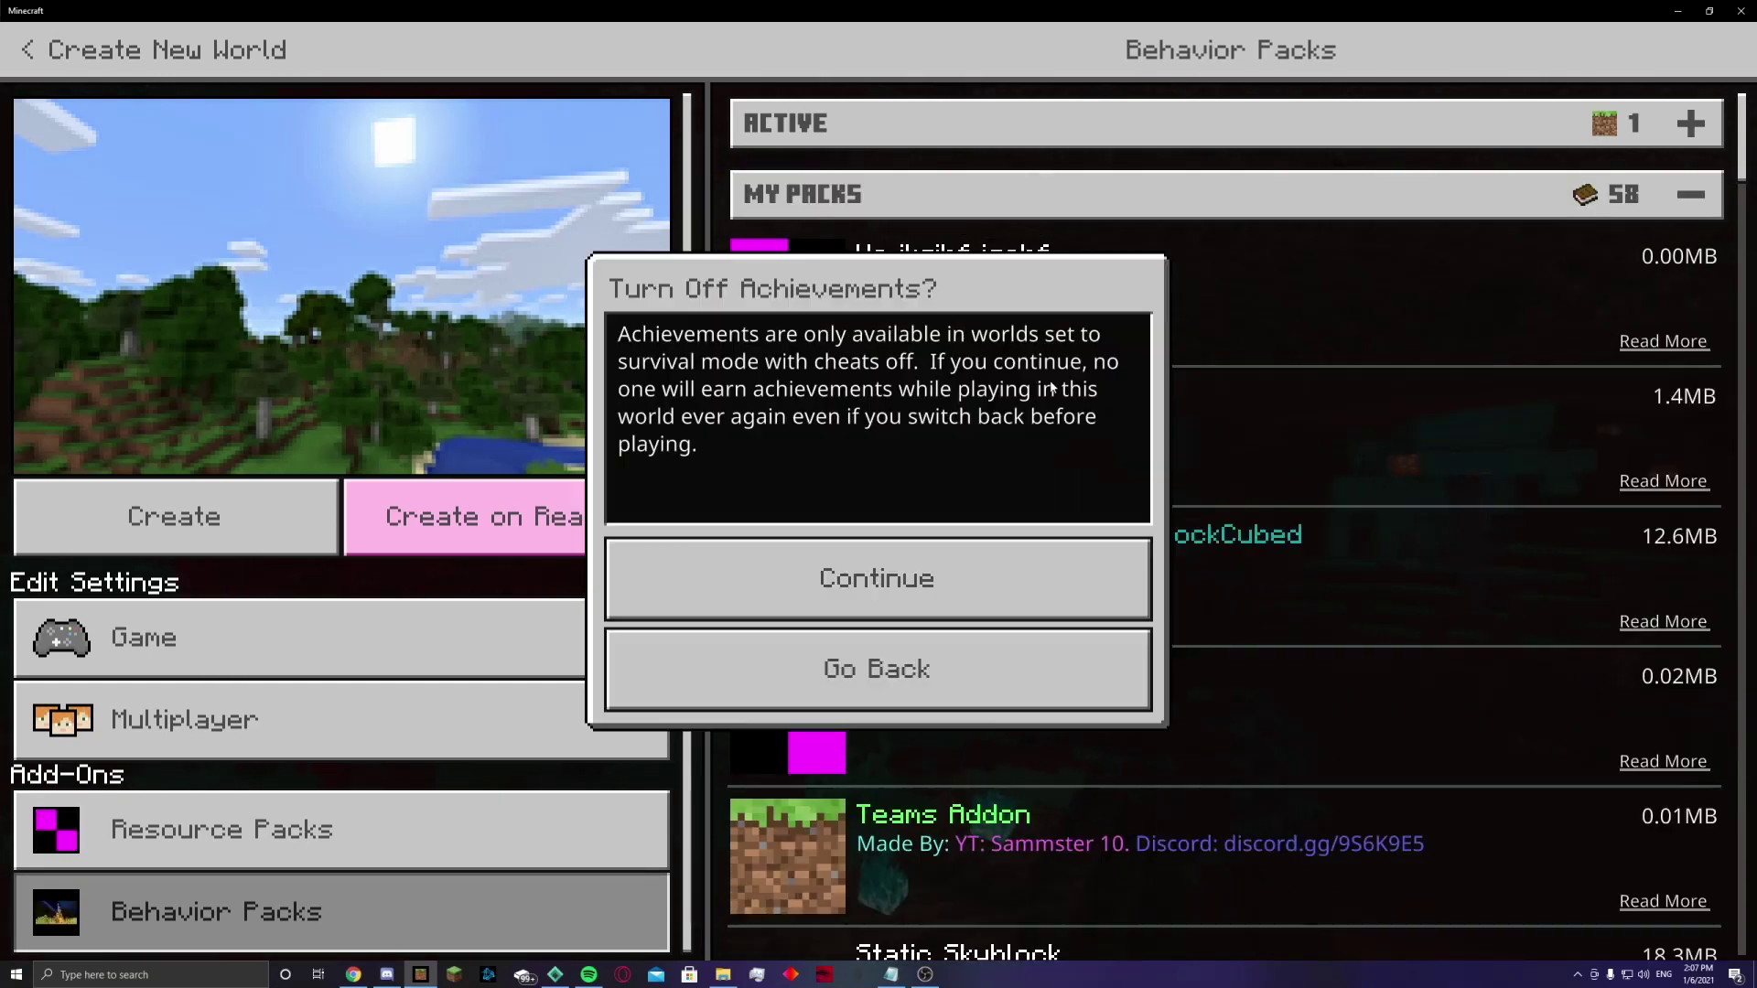
click(910, 556)
click(974, 117)
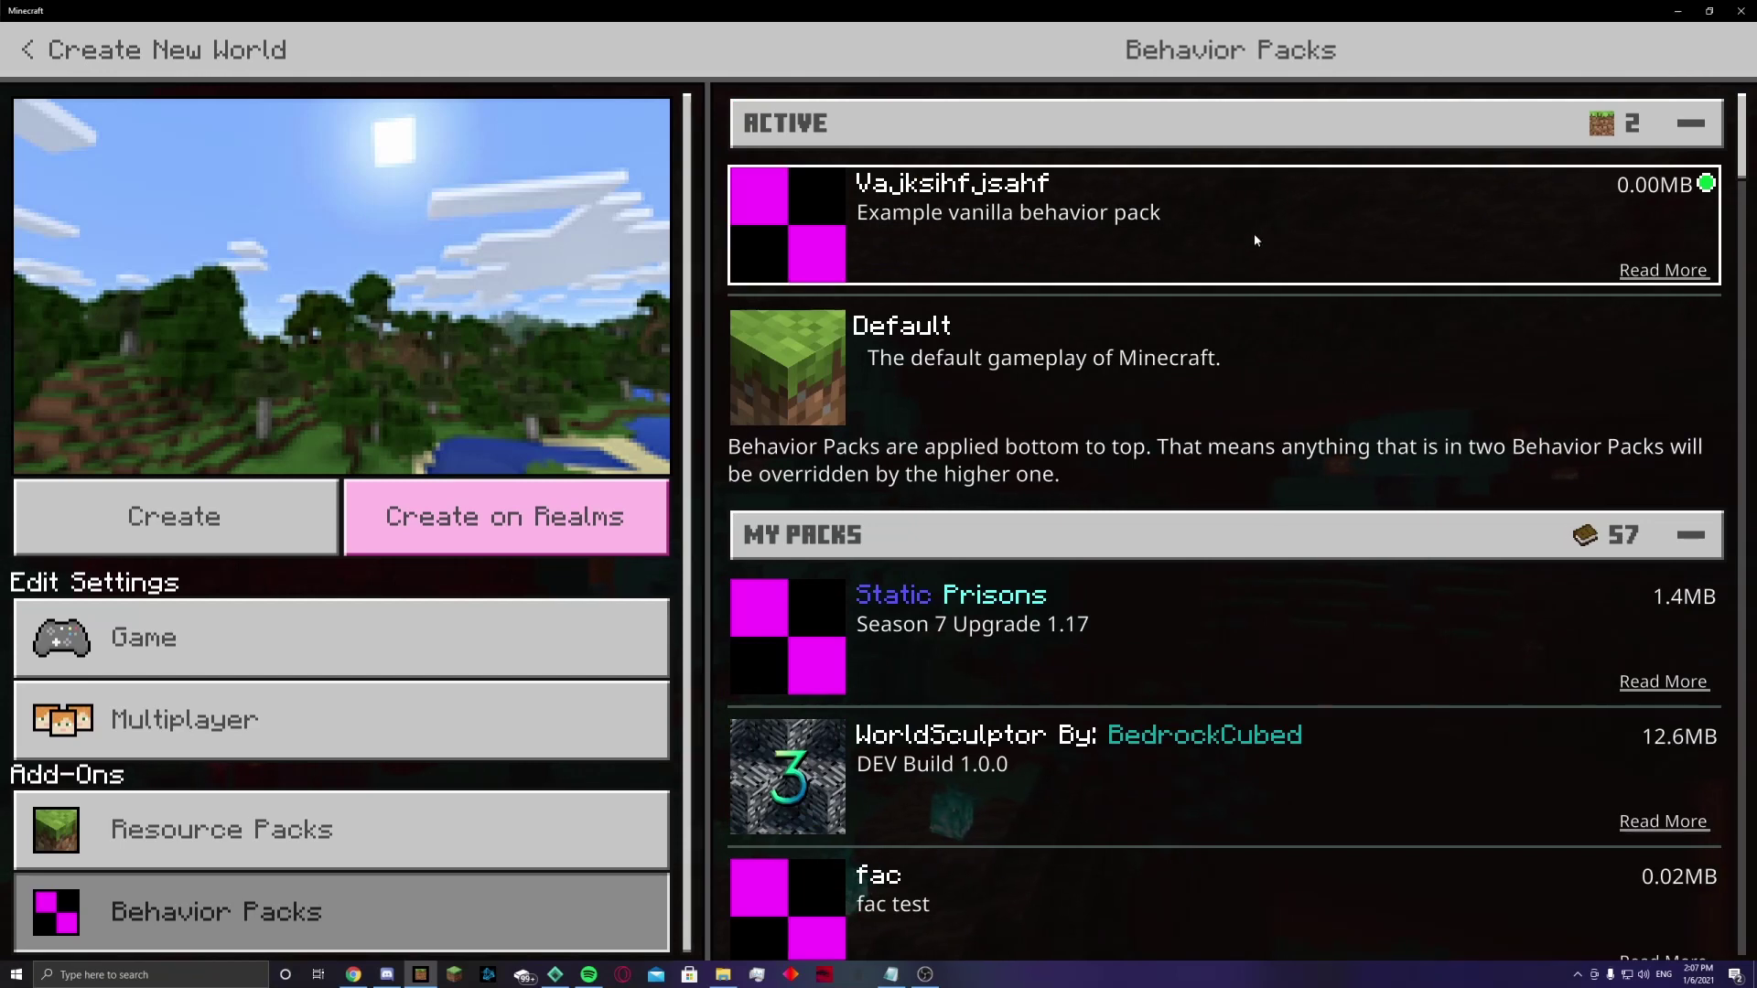
click(263, 535)
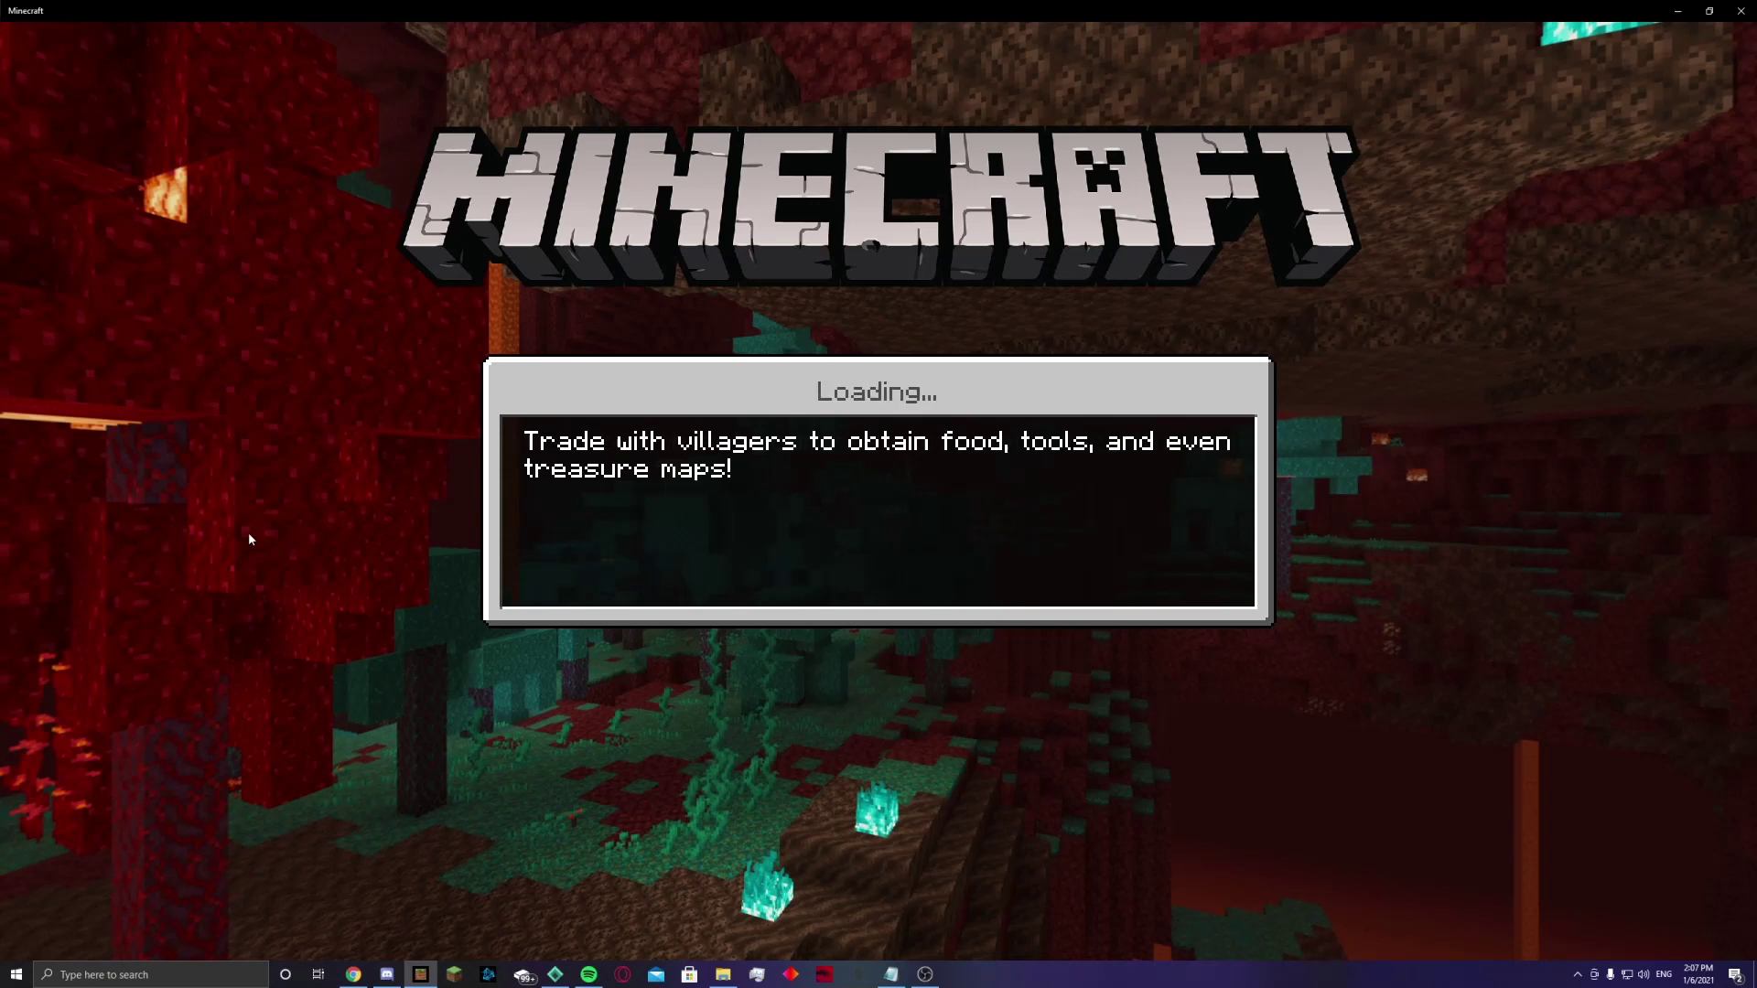
Step: Get a structure block with the command /give @s structure_block, place it on the grass and open its settings
key(slash)
text(gi)
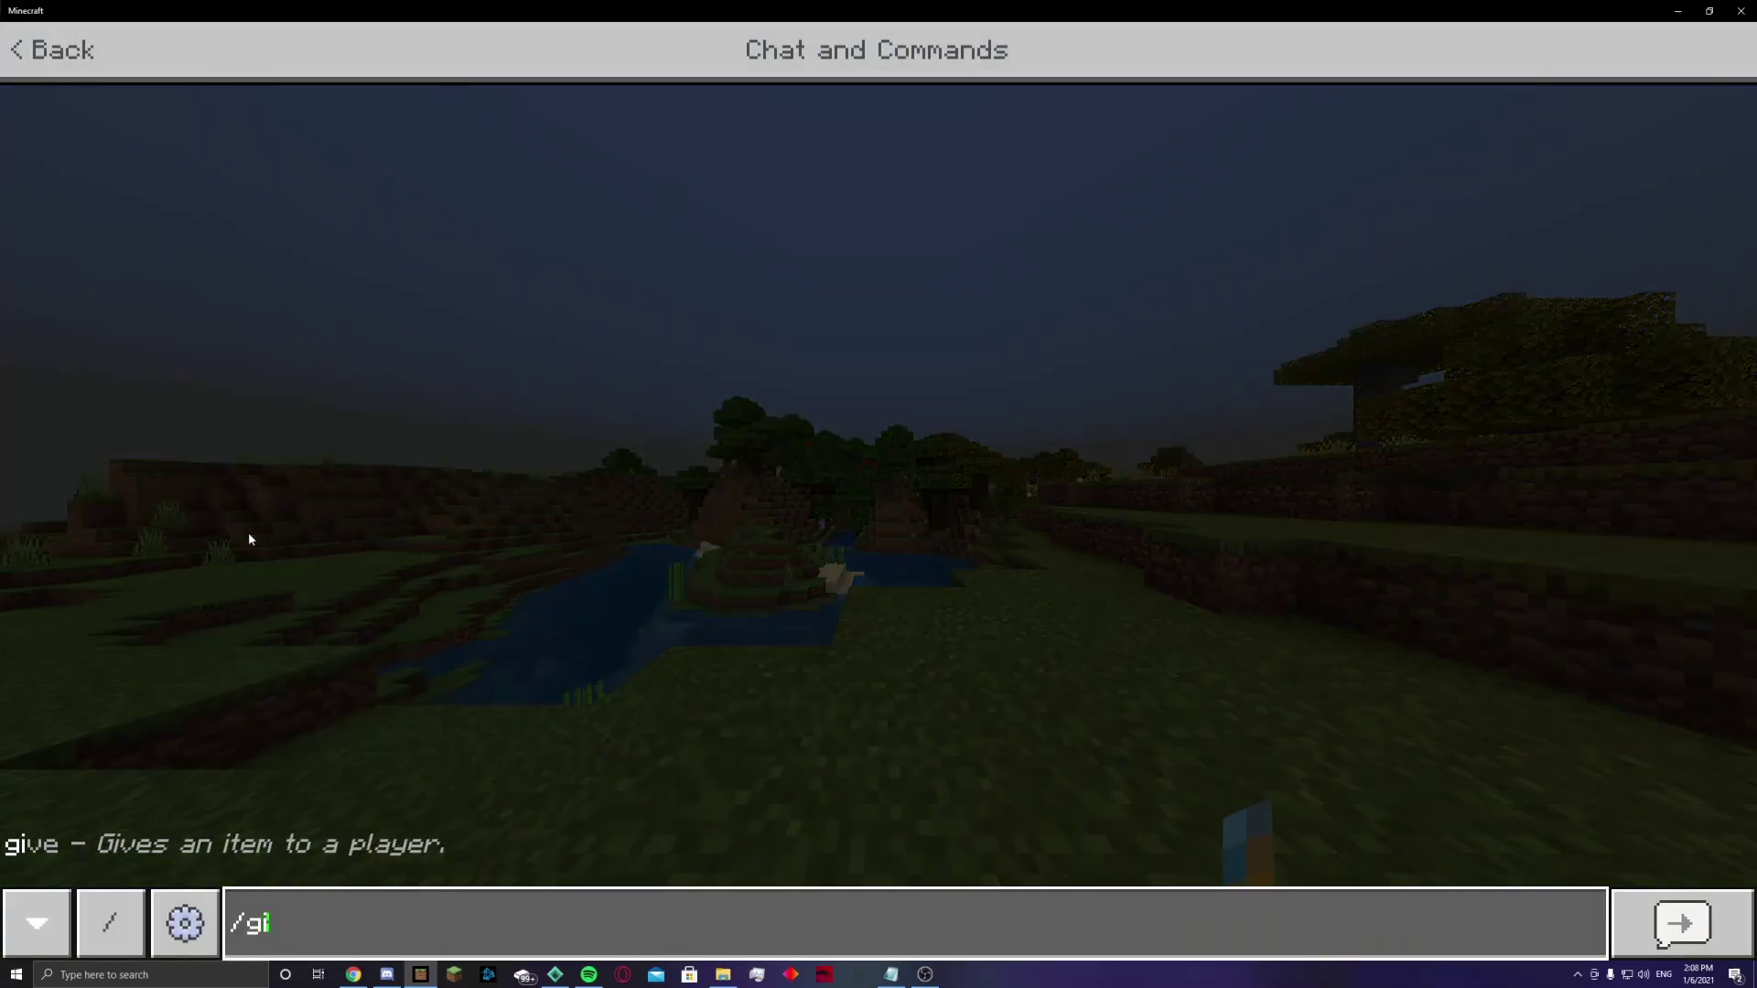
text(ve @s structure_block)
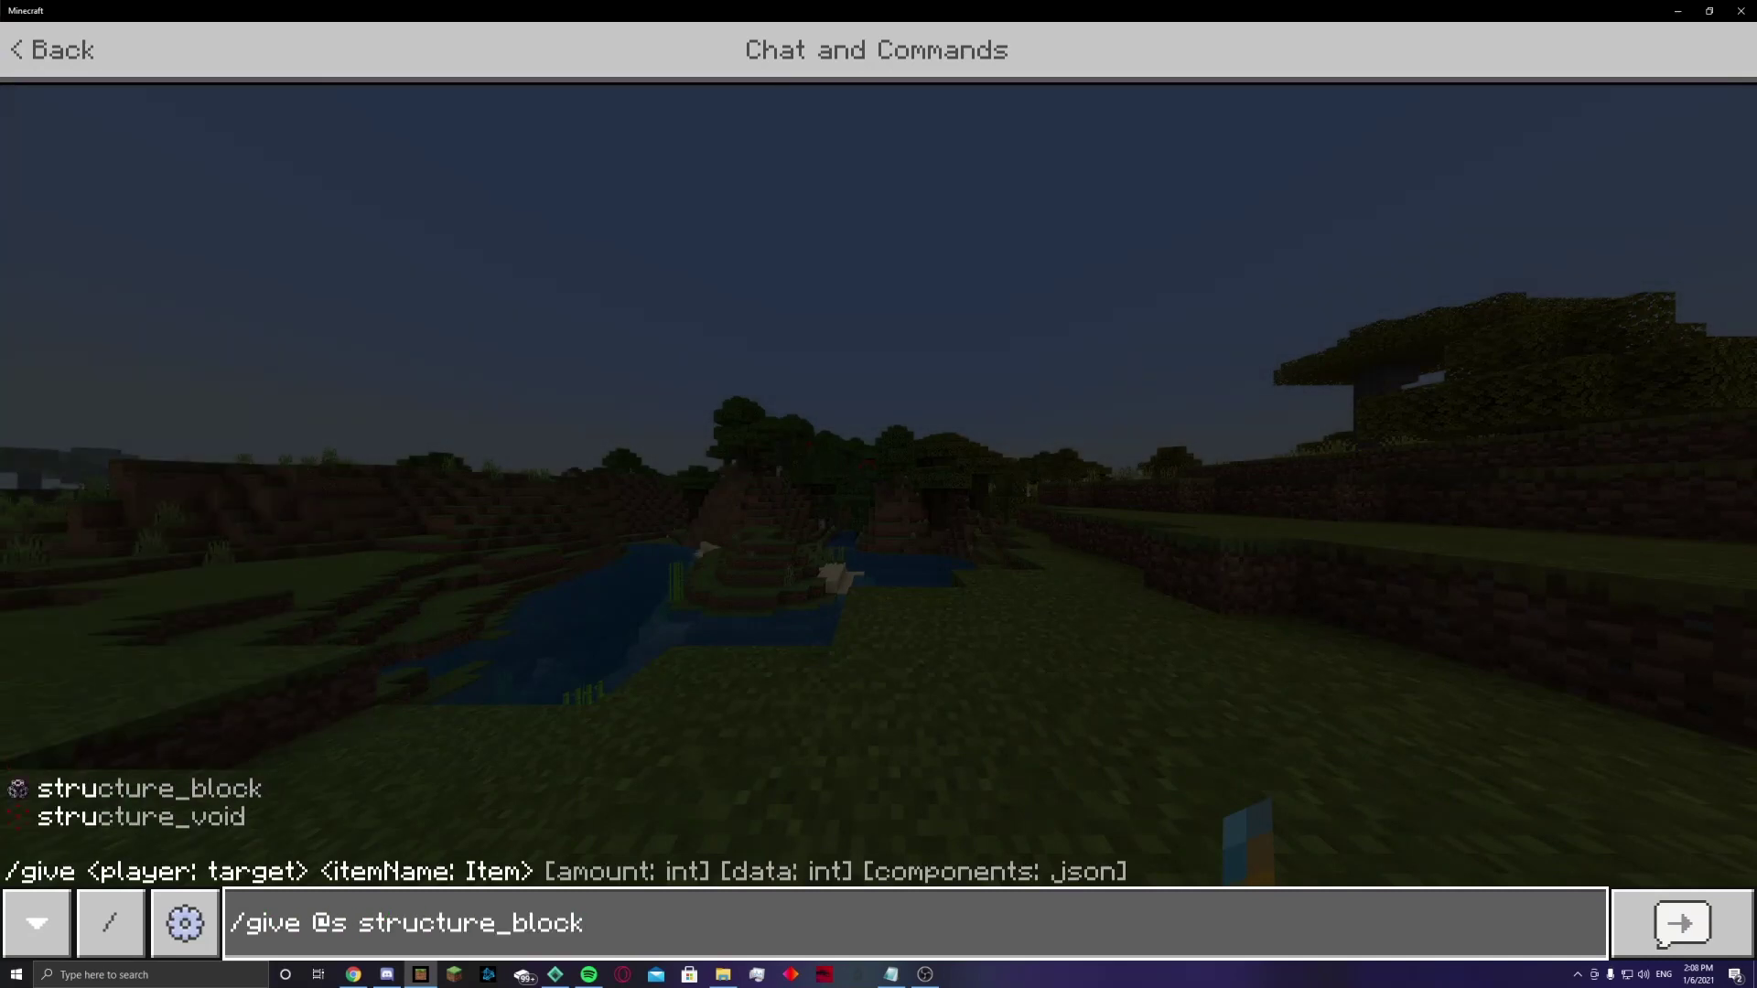
key(Return)
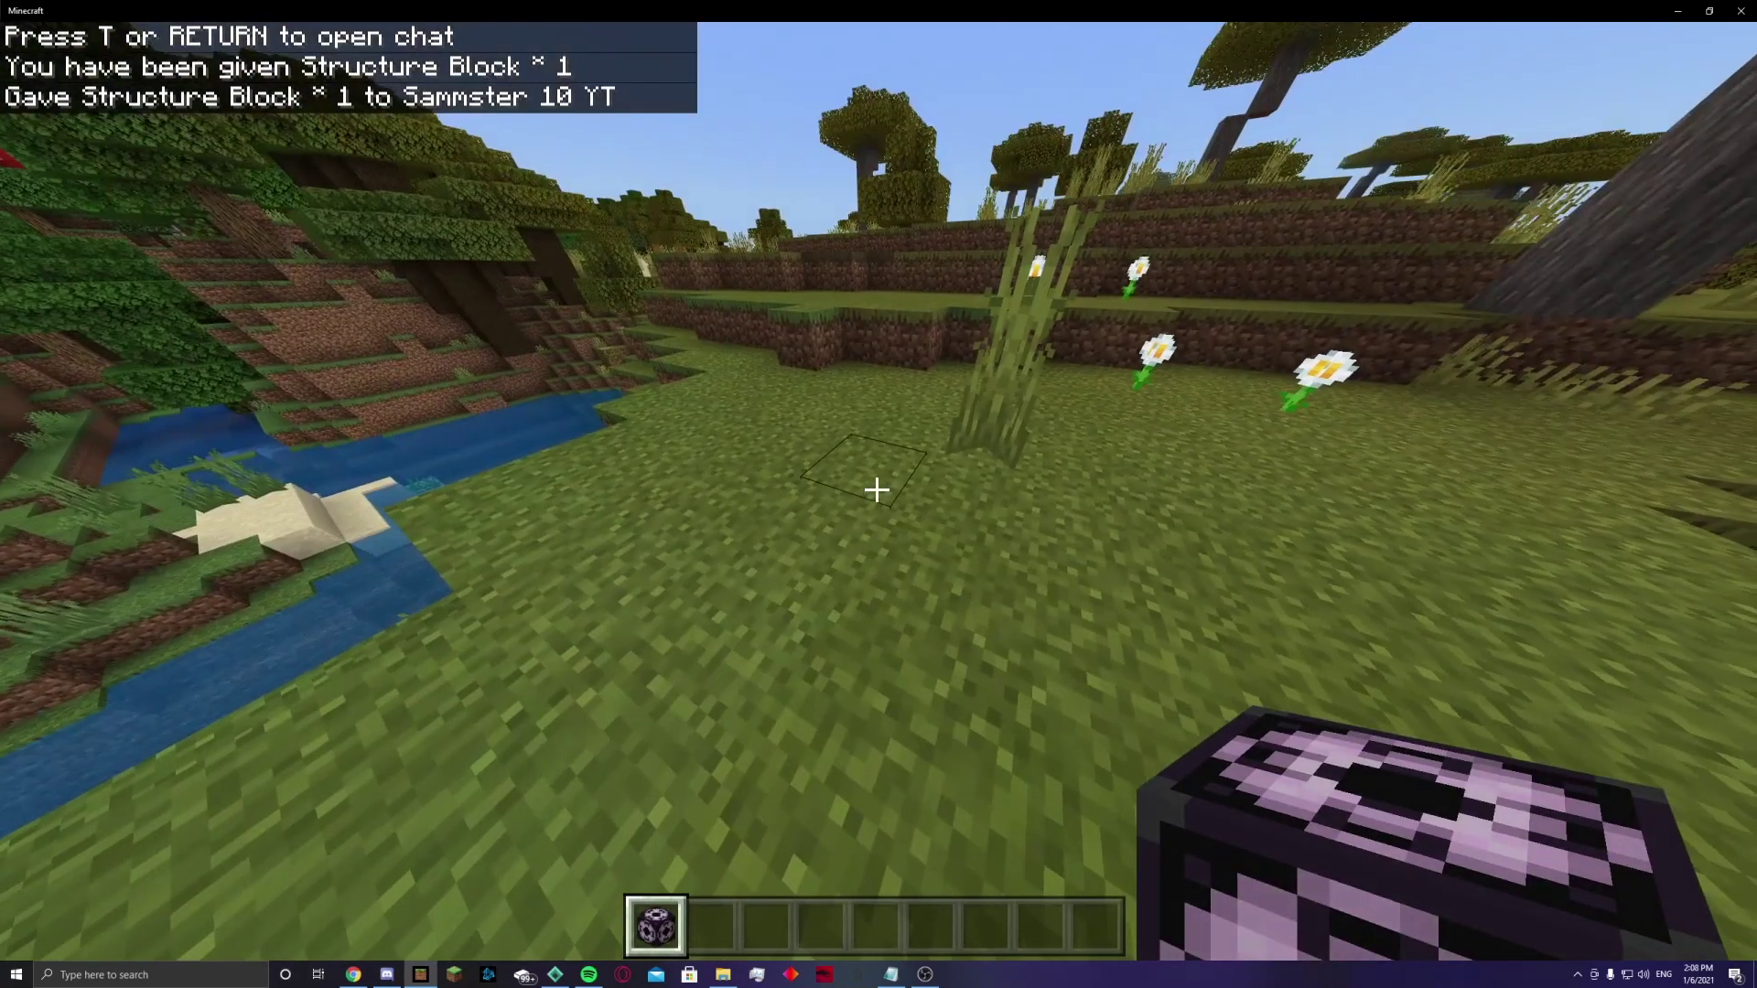
right_click(876, 489)
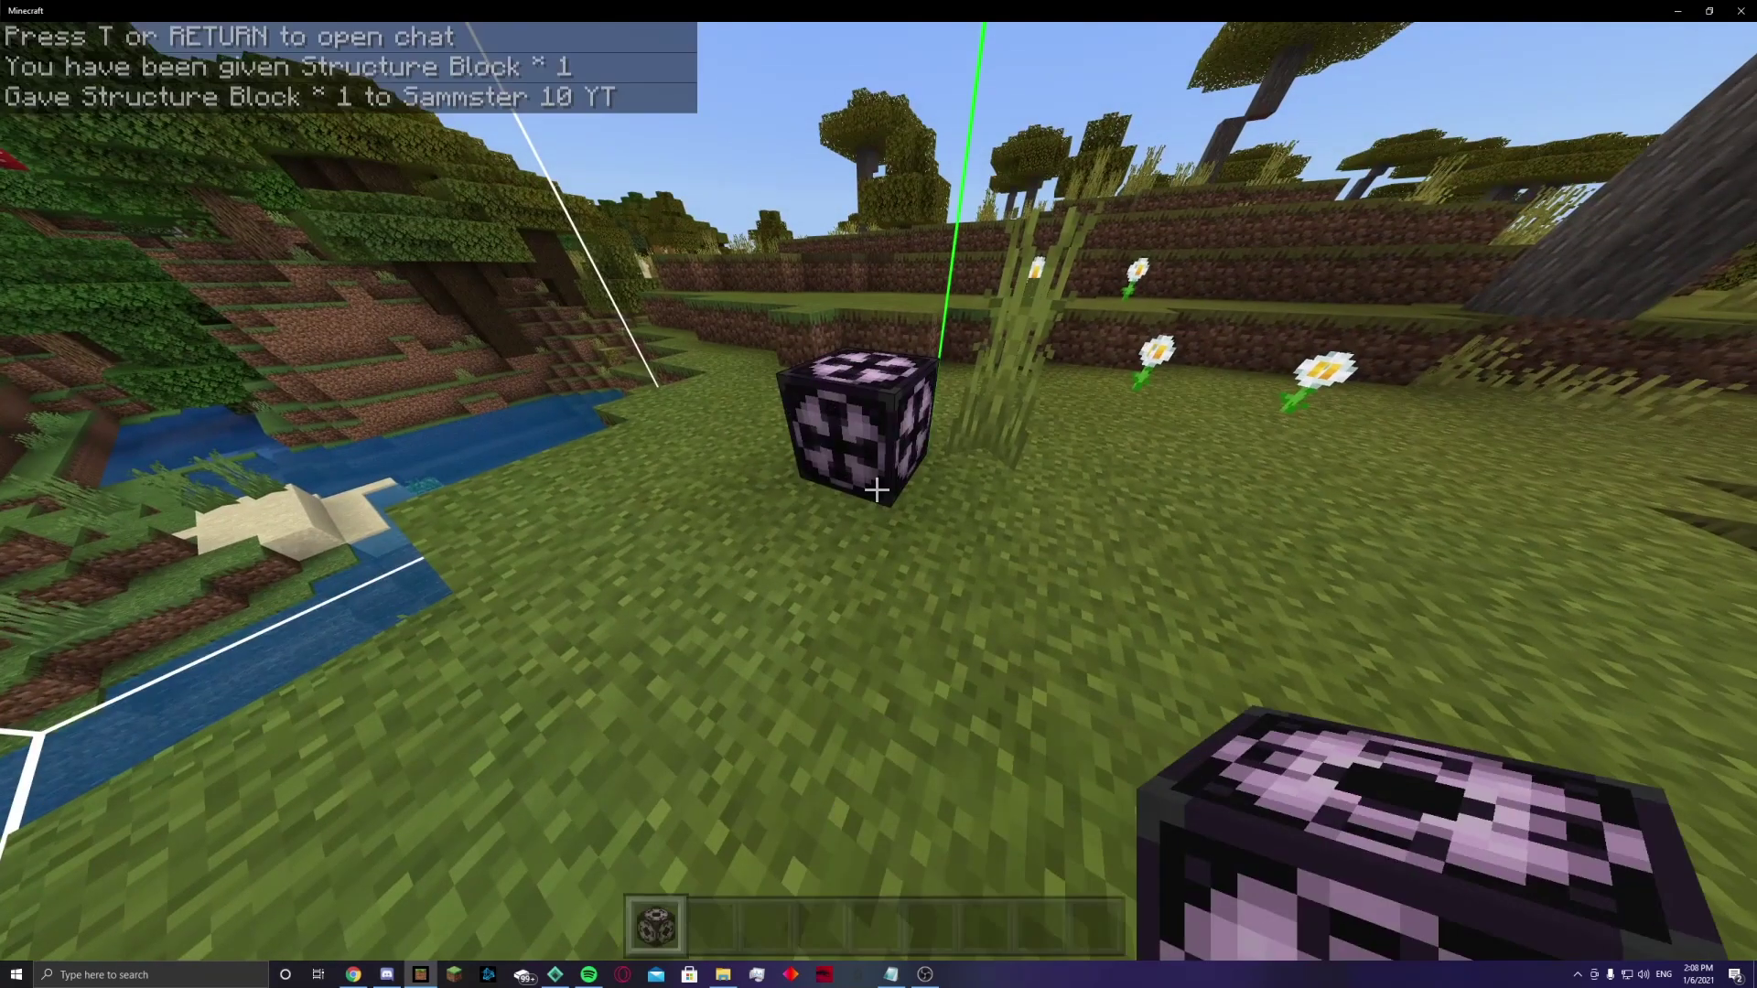
right_click(876, 489)
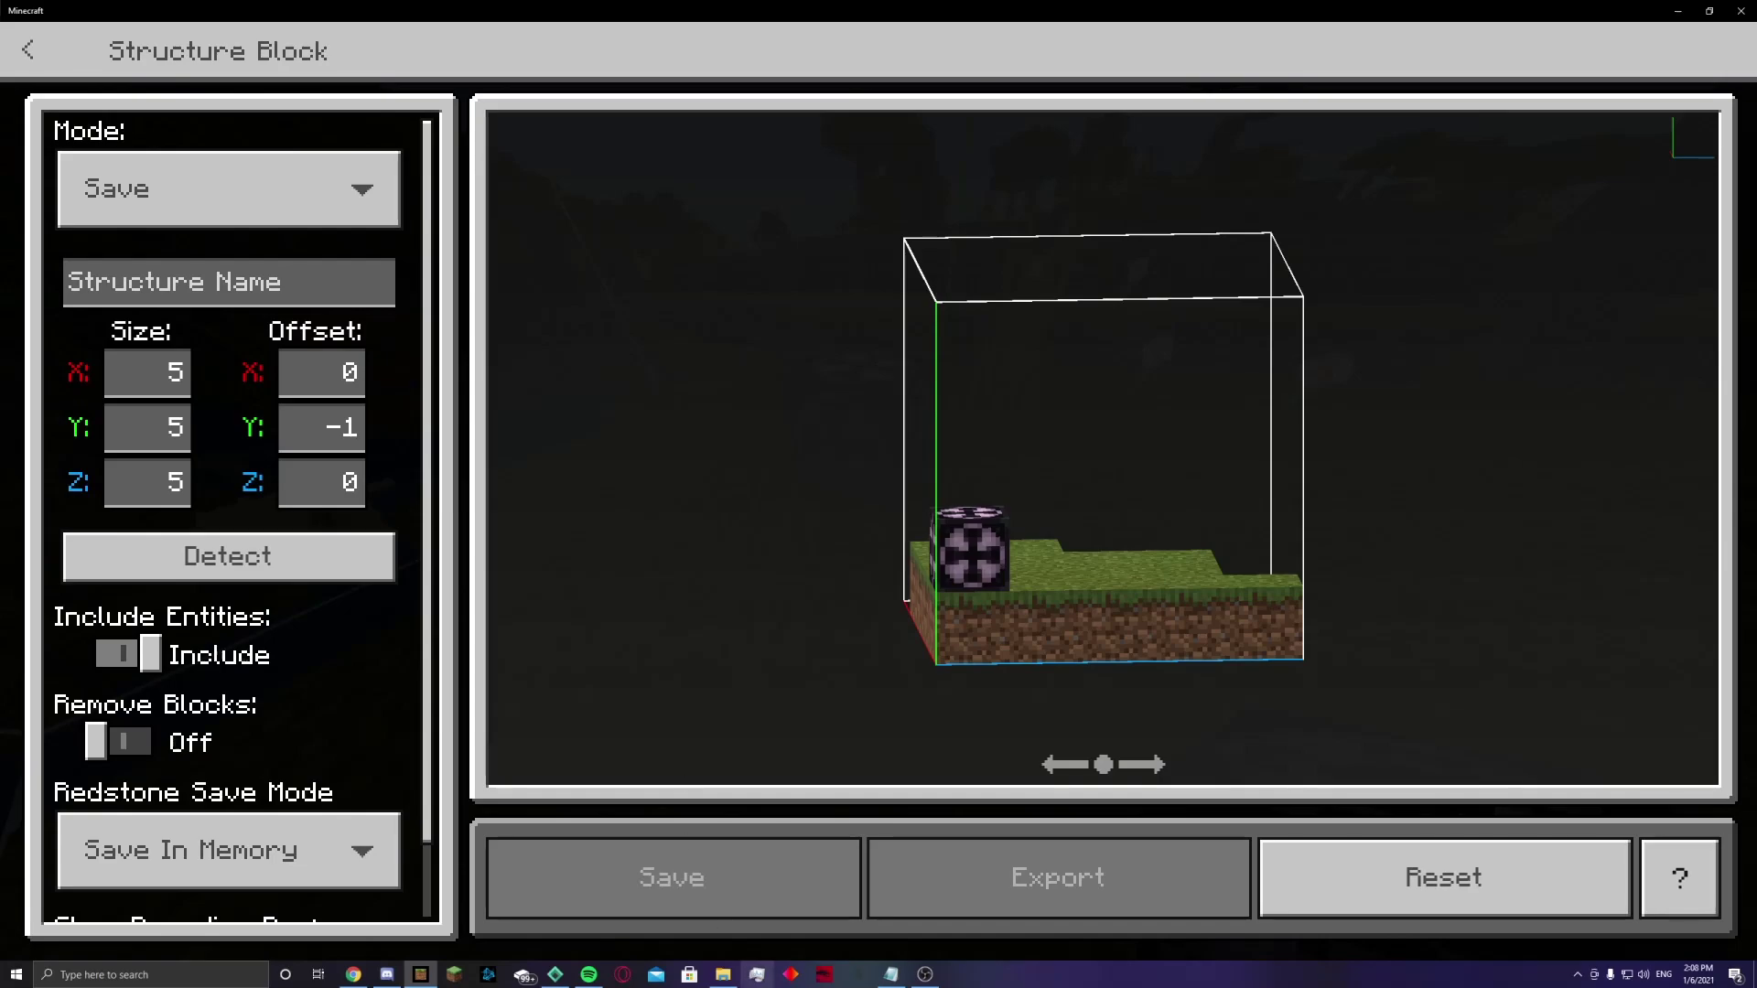
Step: Switch to File Explorer, check the structure file's name in videostruc's structures folder, and return to Minecraft
click(725, 975)
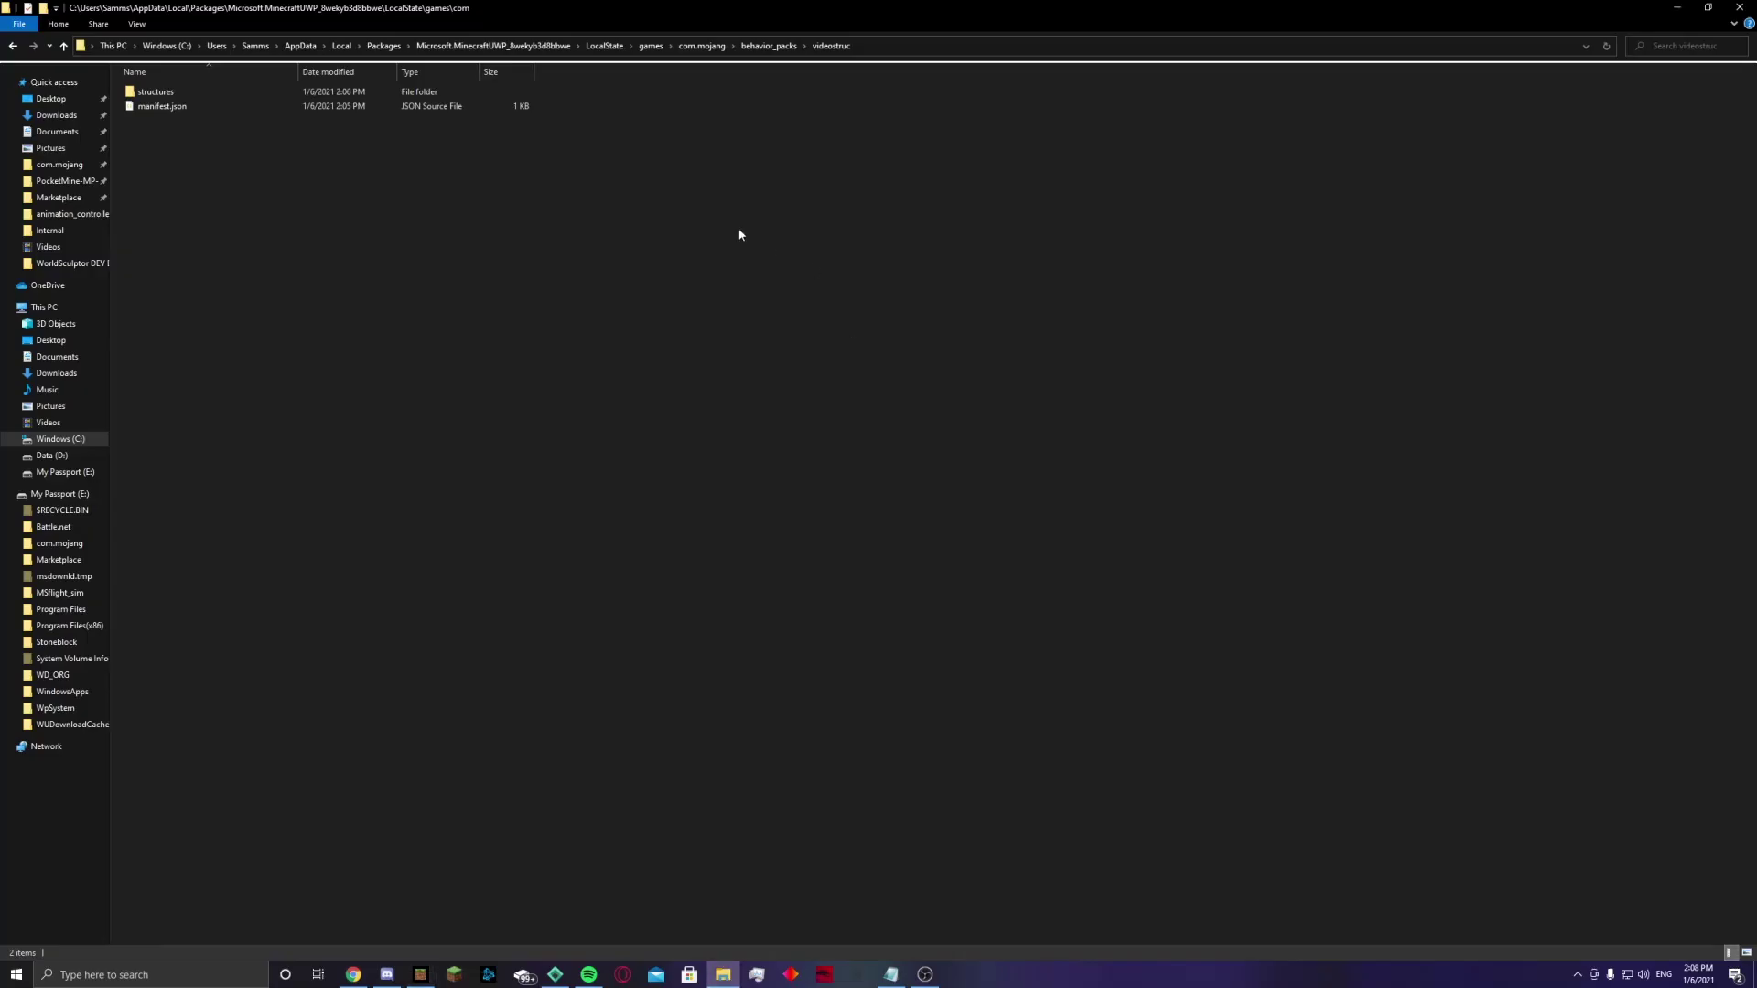
double_click(468, 95)
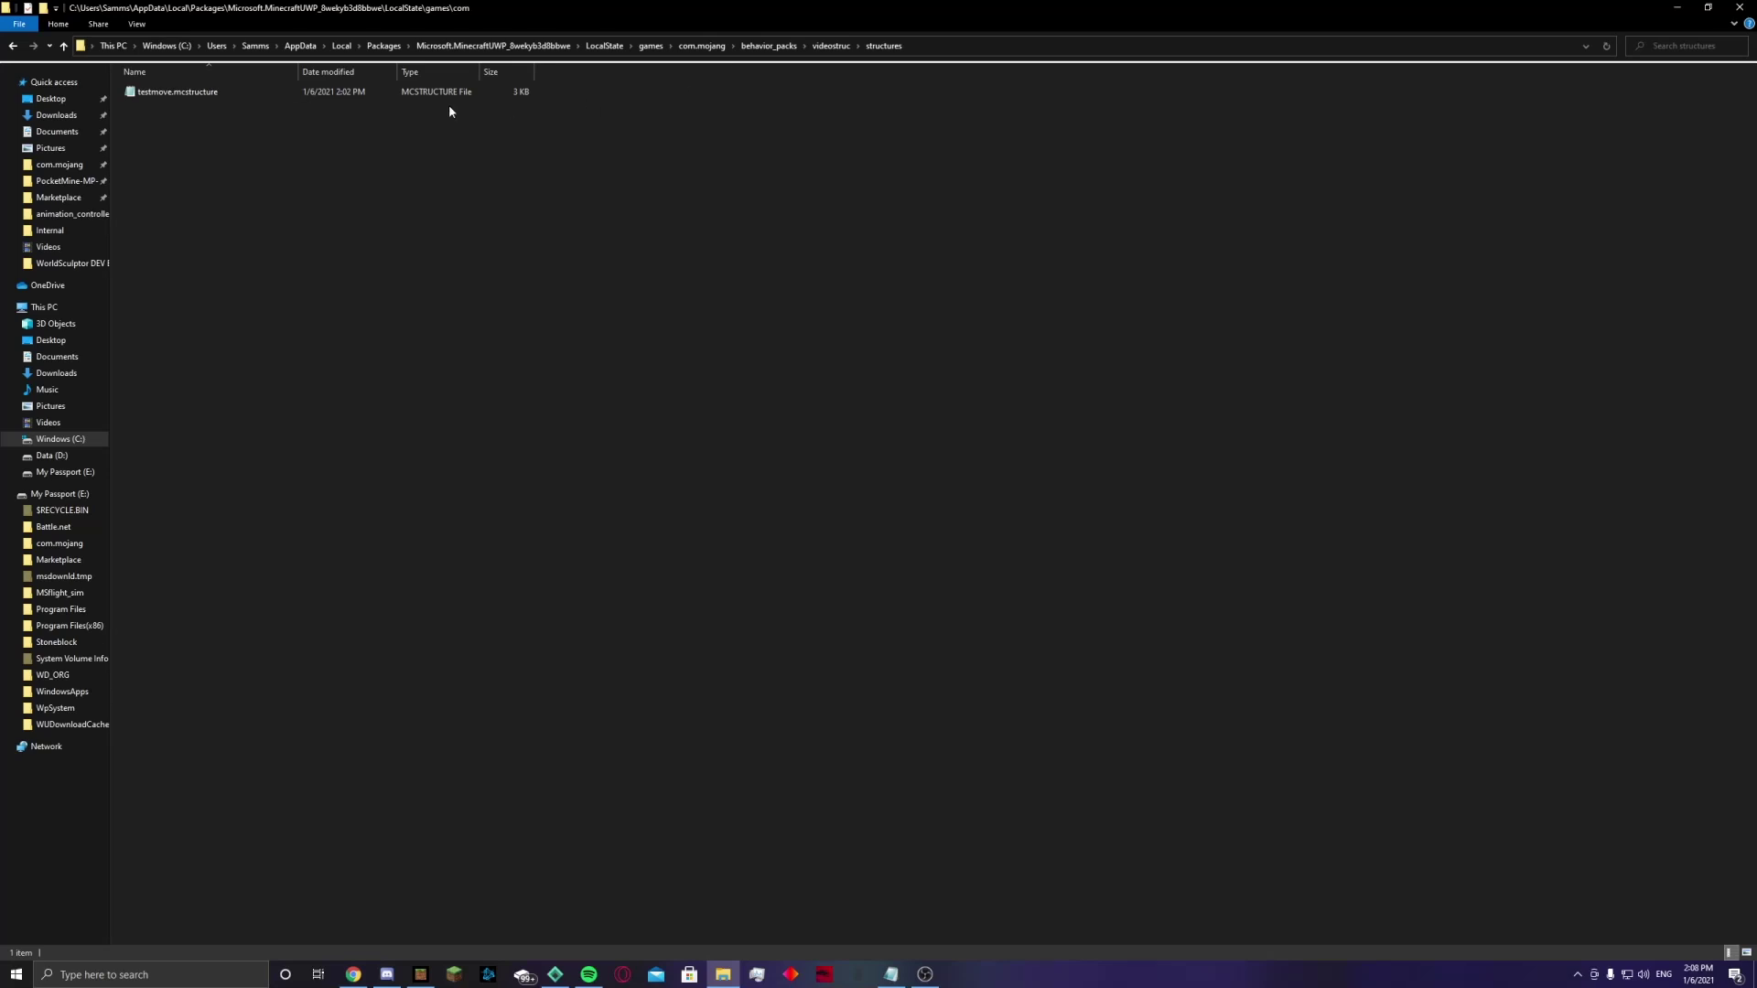
drag(170, 93, 184, 129)
right_click(186, 88)
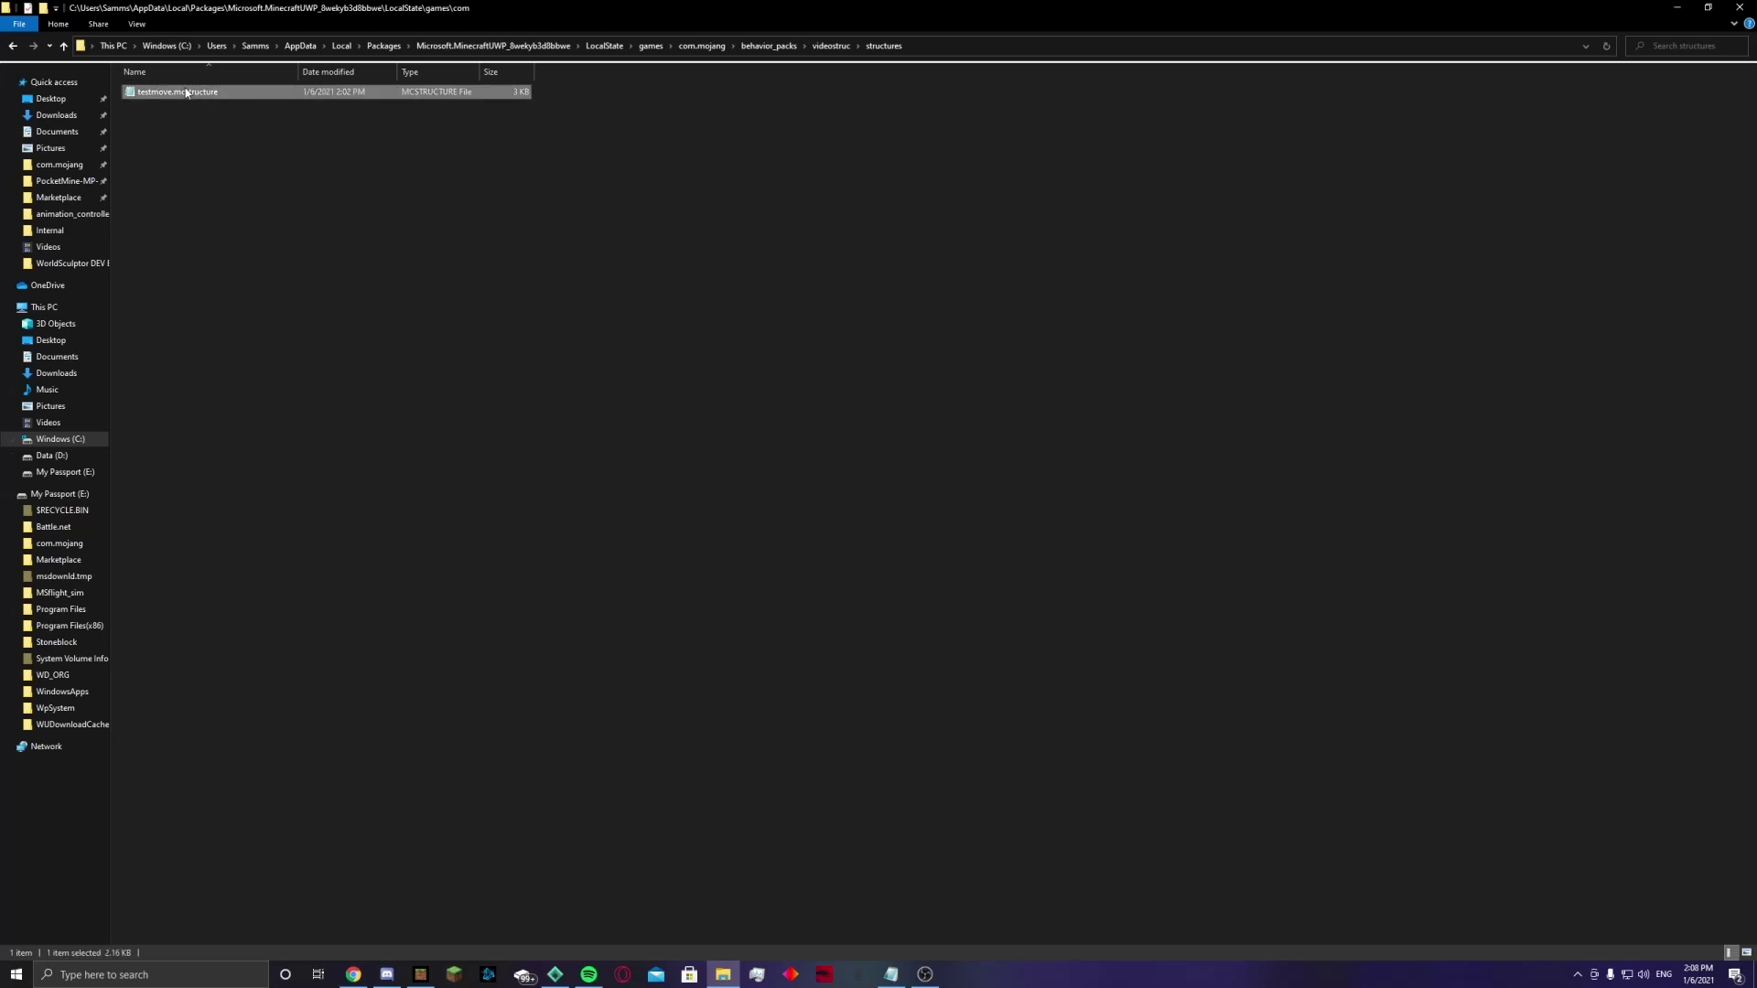
click(447, 321)
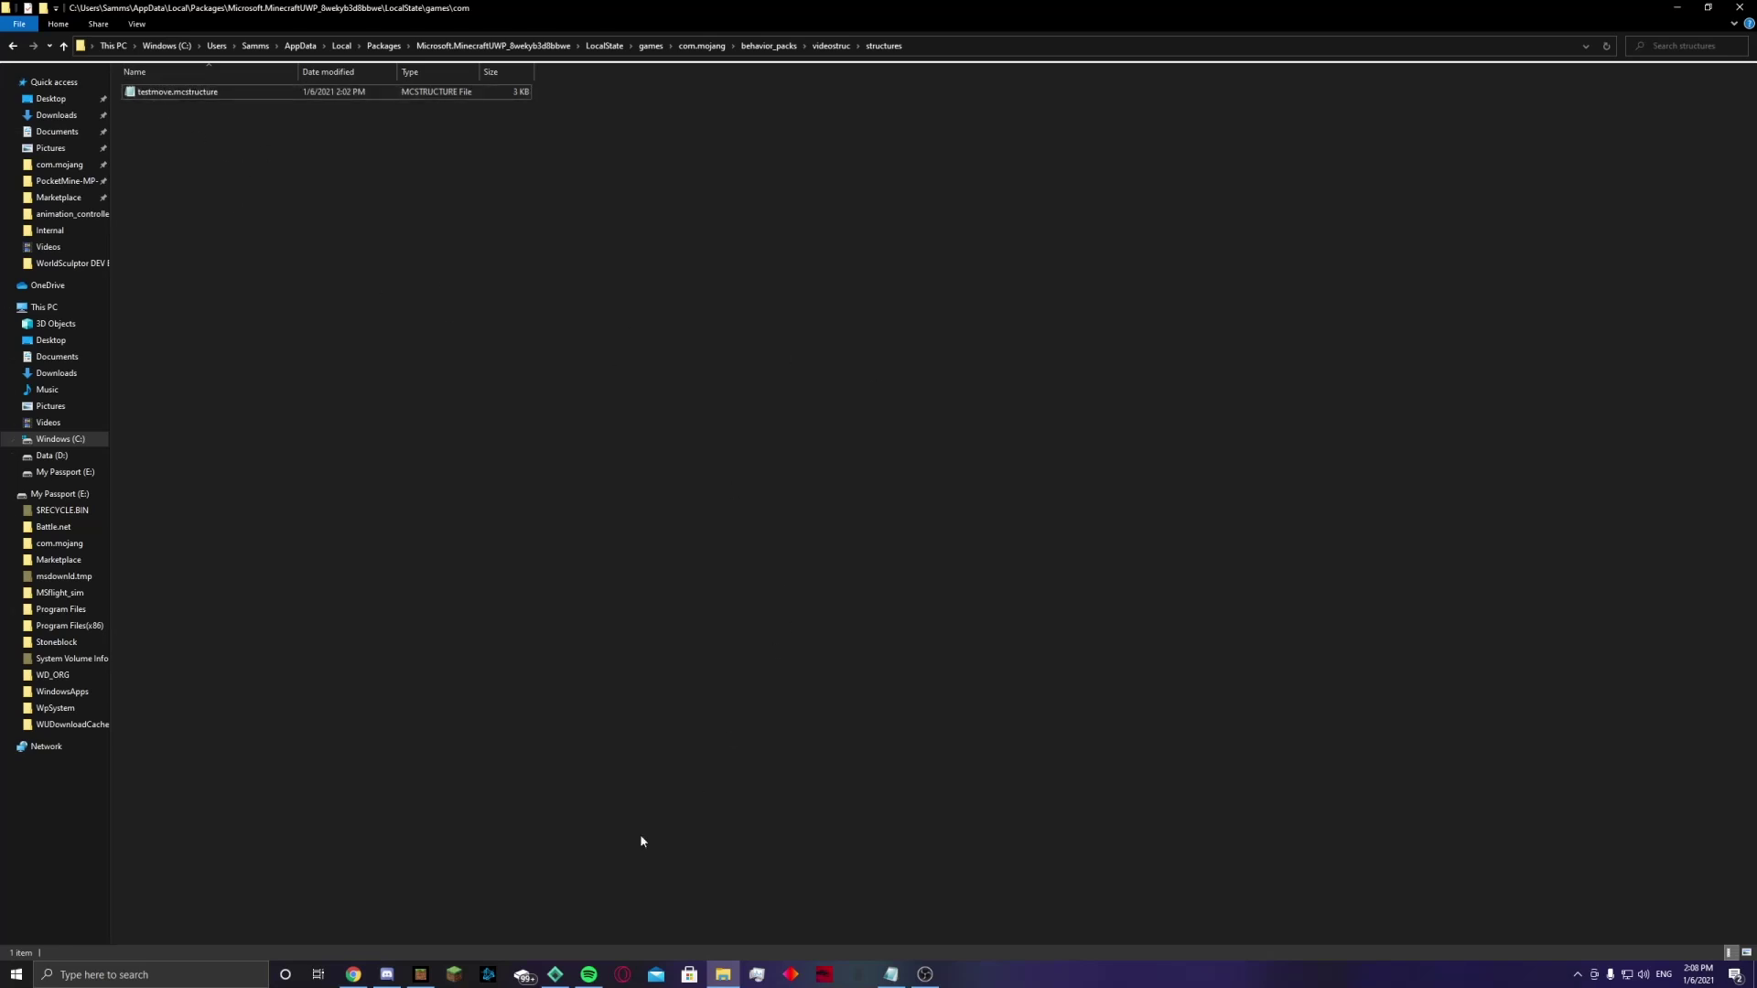
click(427, 977)
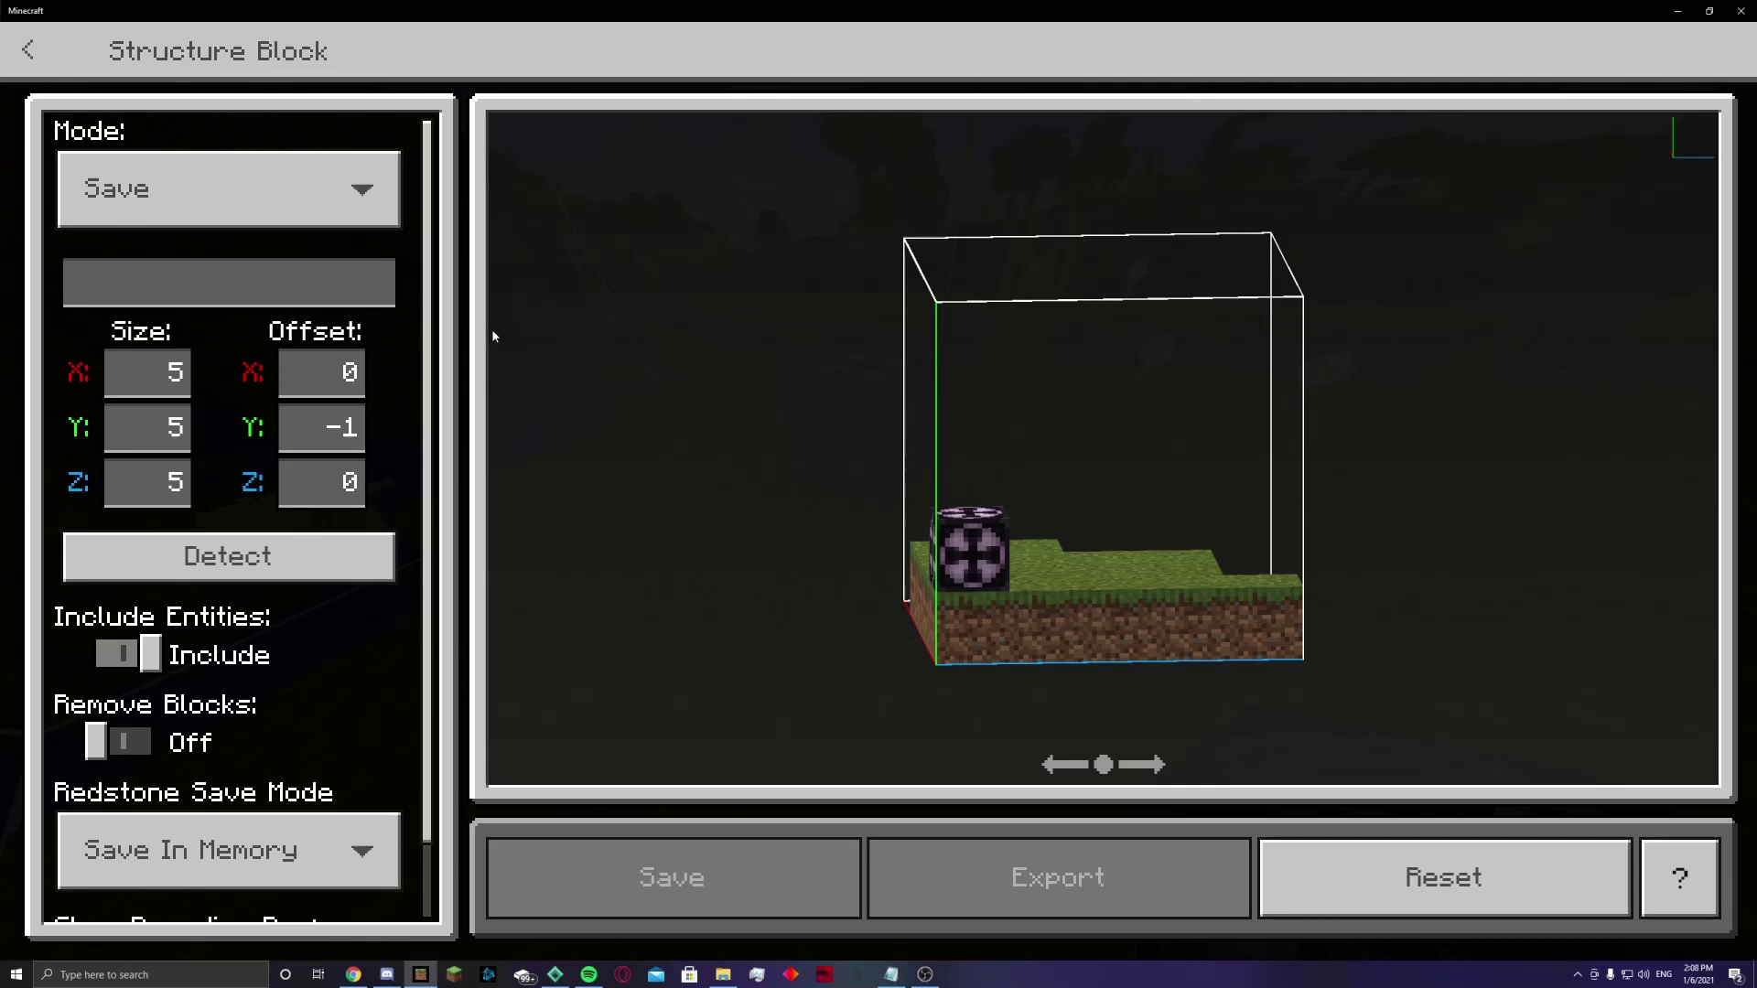
text(test)
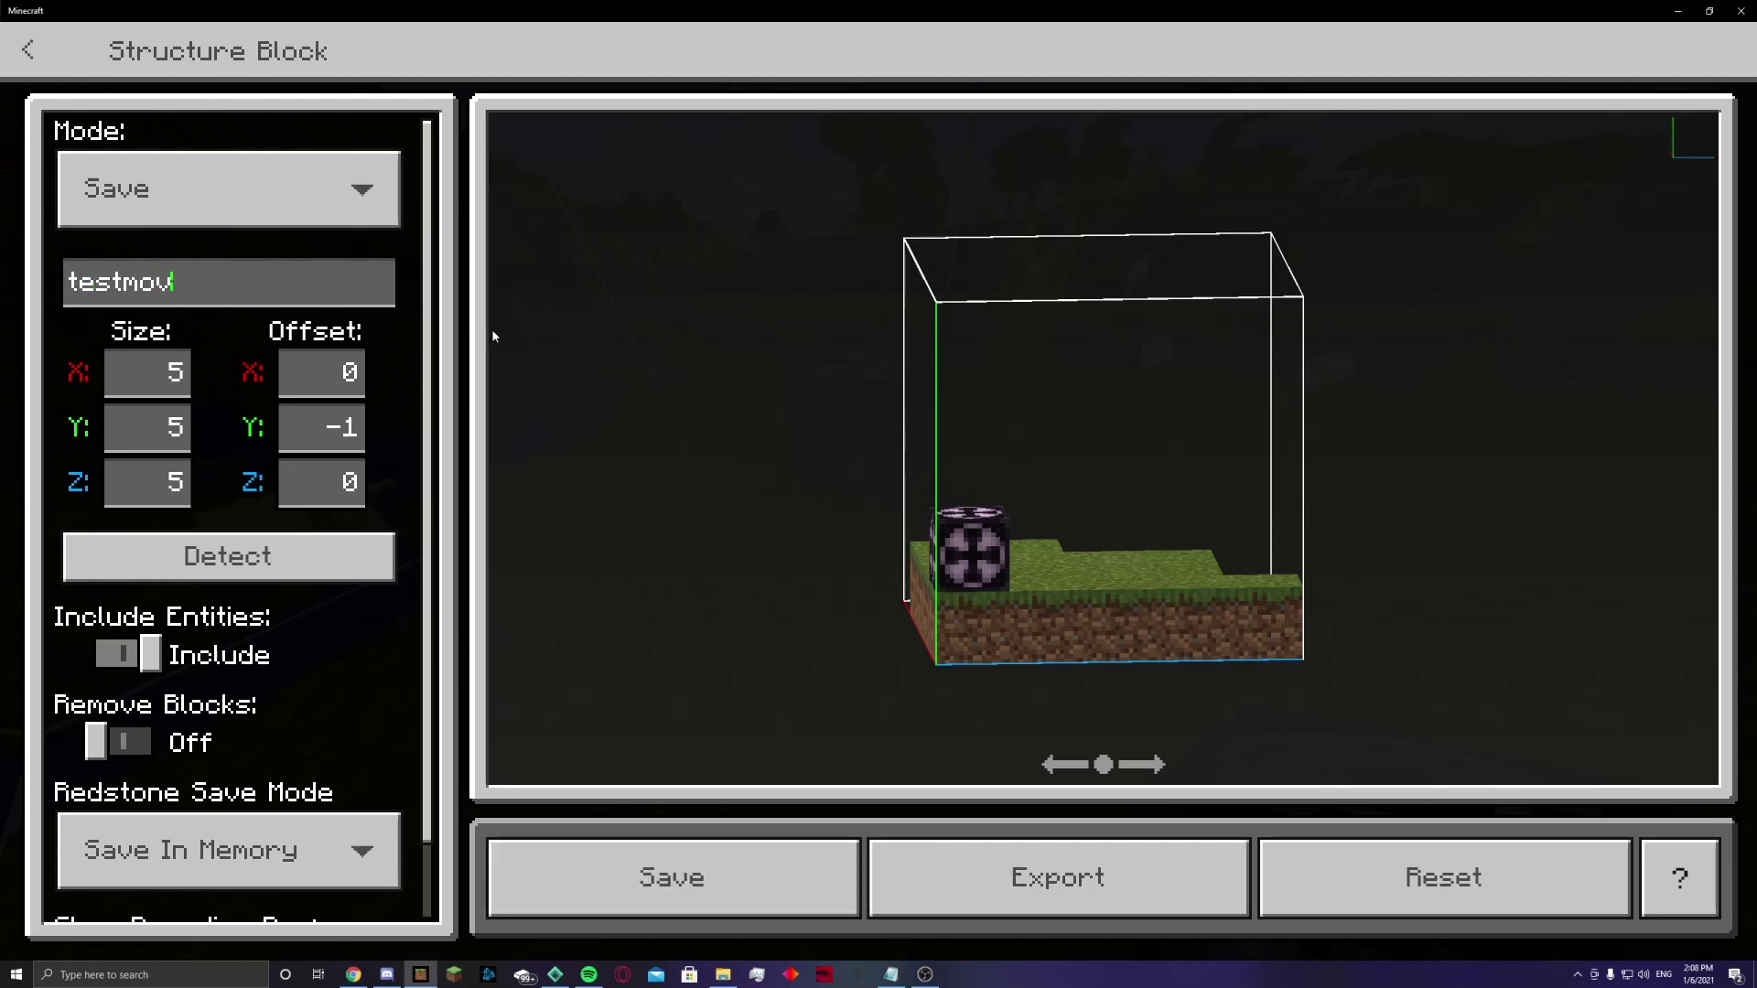
text(mov)
key(BackSpace)
key(BackSpace)
key(BackSpace)
key(BackSpace)
key(BackSpace)
key(BackSpace)
key(BackSpace)
Step: Set the structure block to Load mode, load the structure mystructure:testmove and break the structure block
click(176, 174)
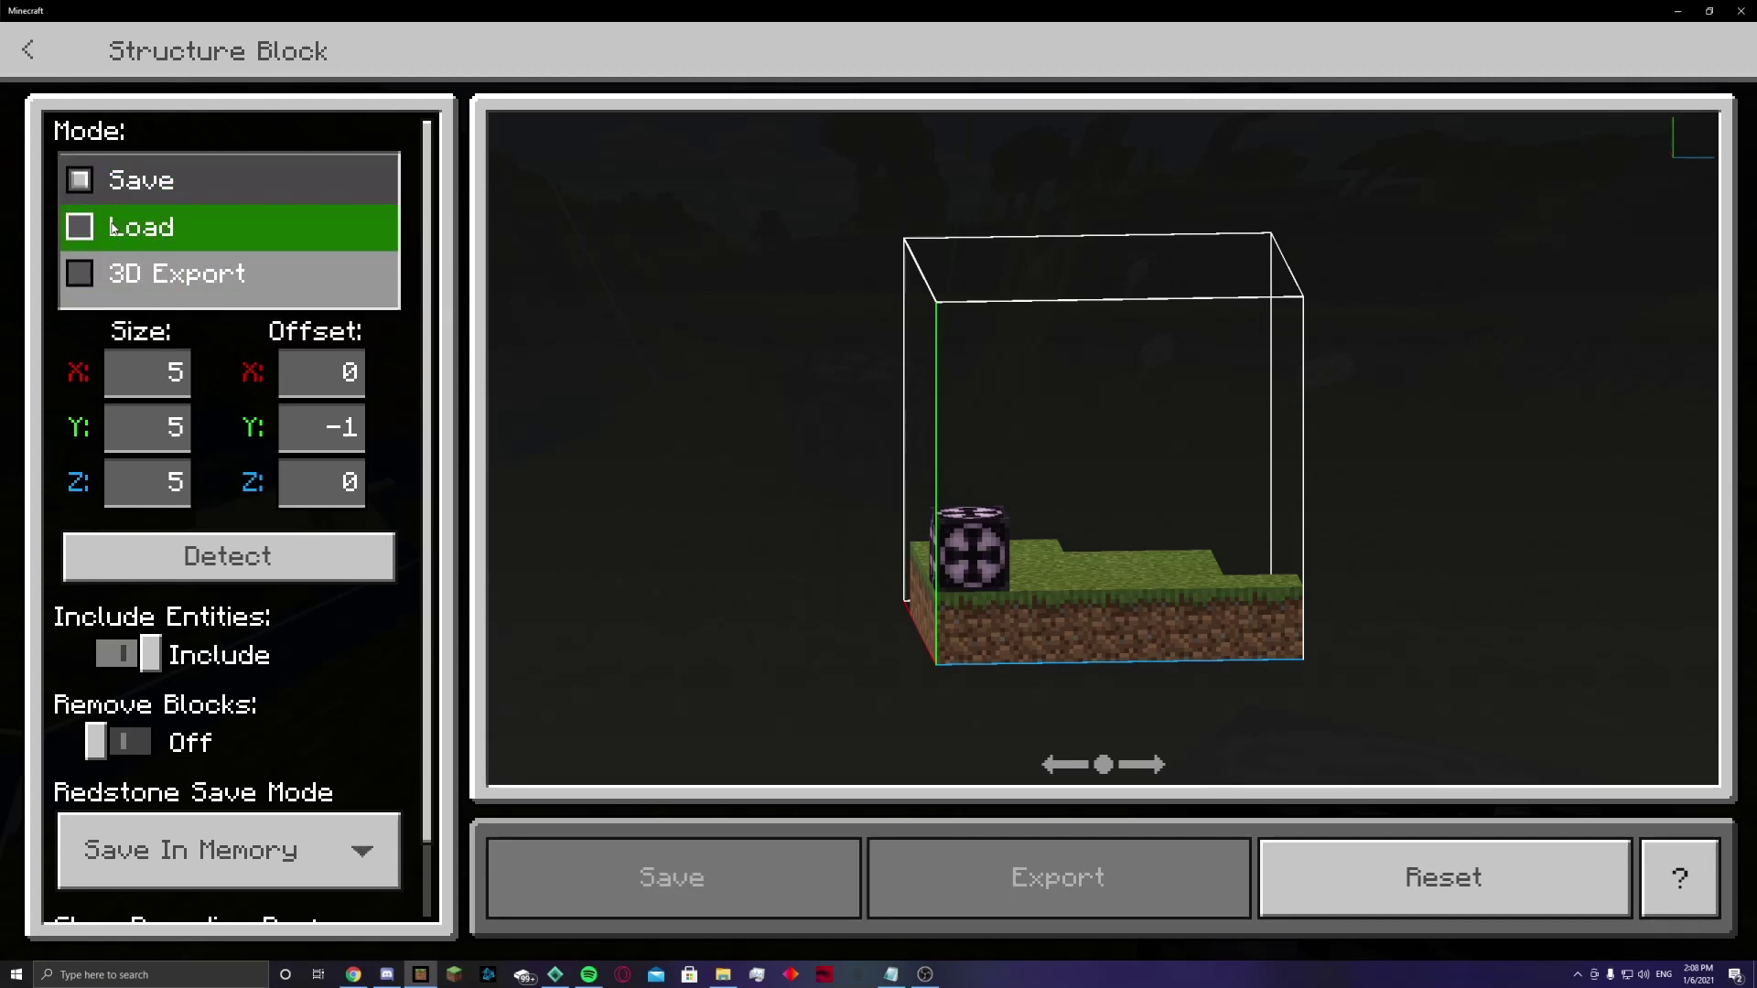
click(112, 227)
click(122, 282)
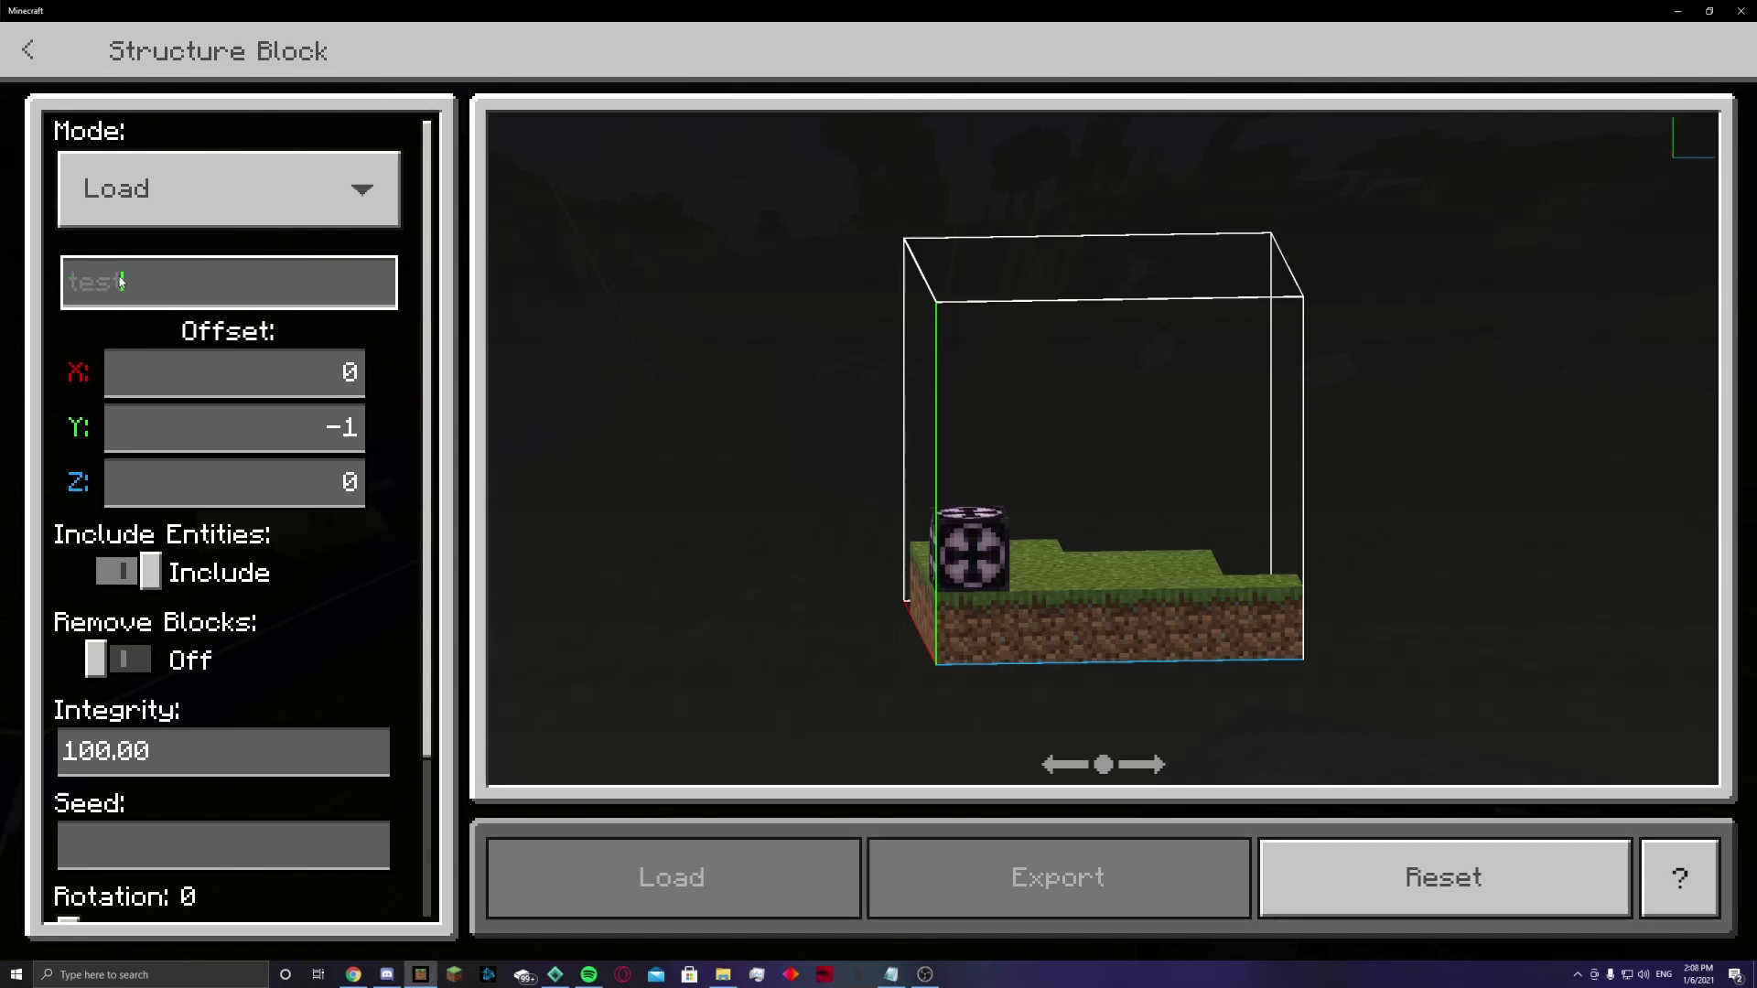
key(ctrl+v)
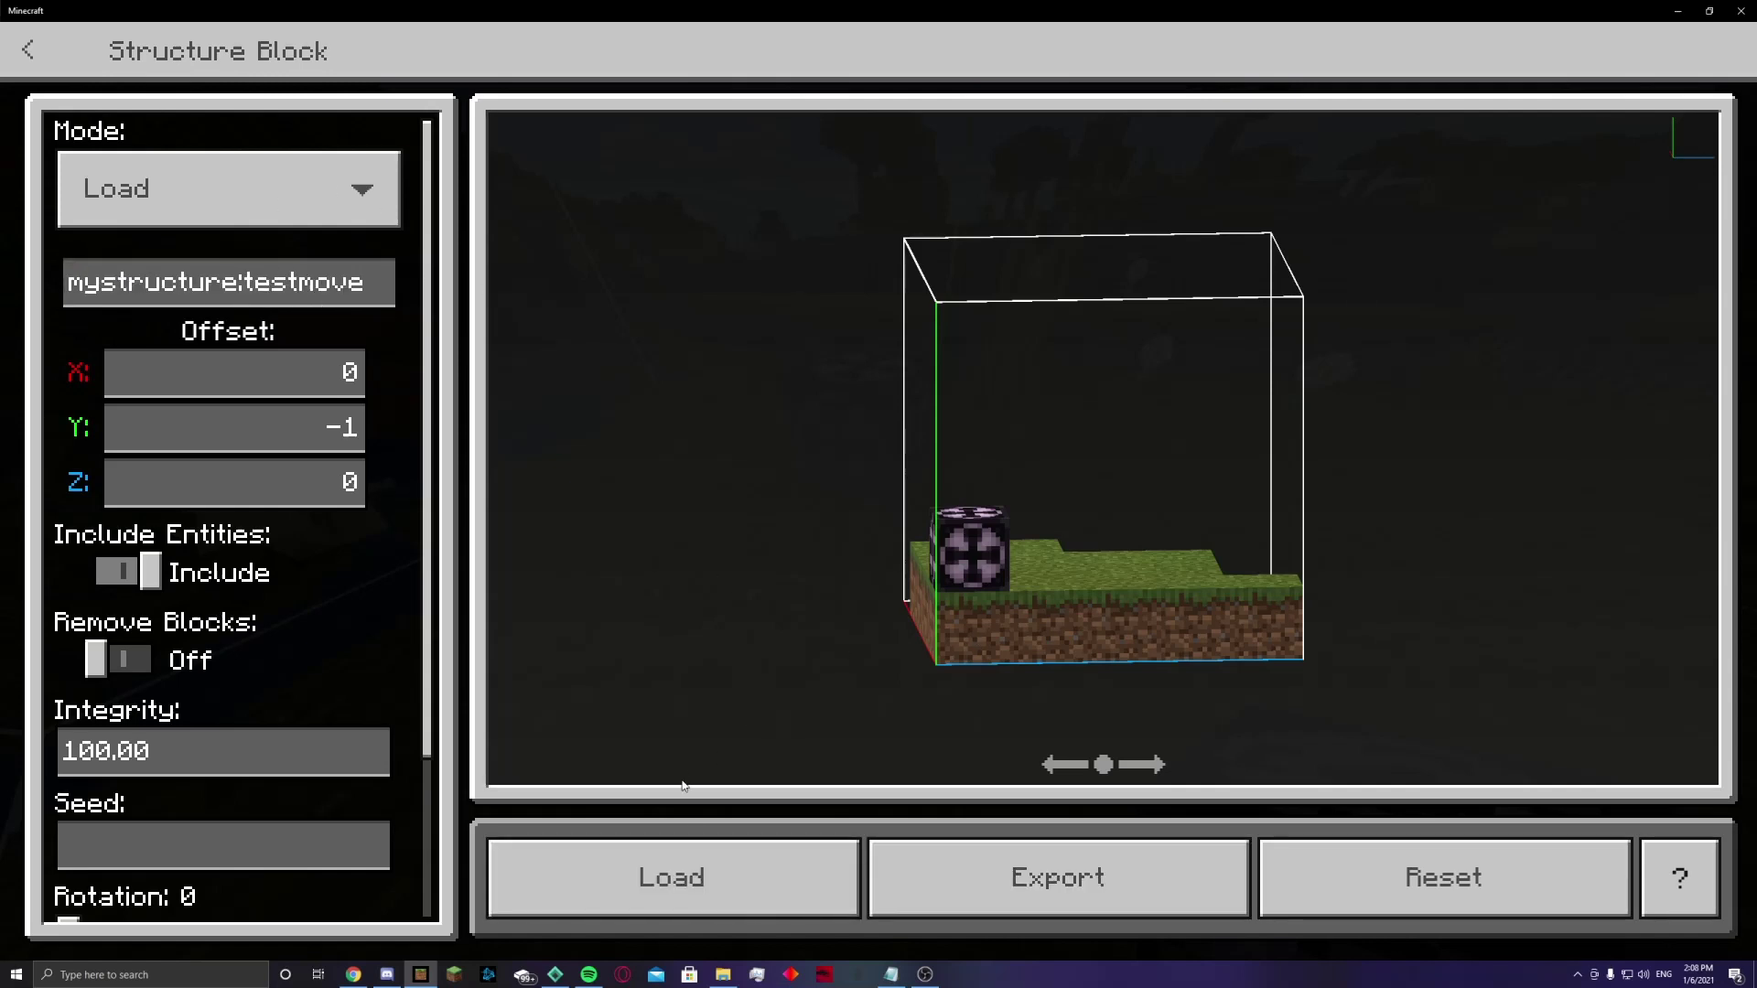
click(689, 887)
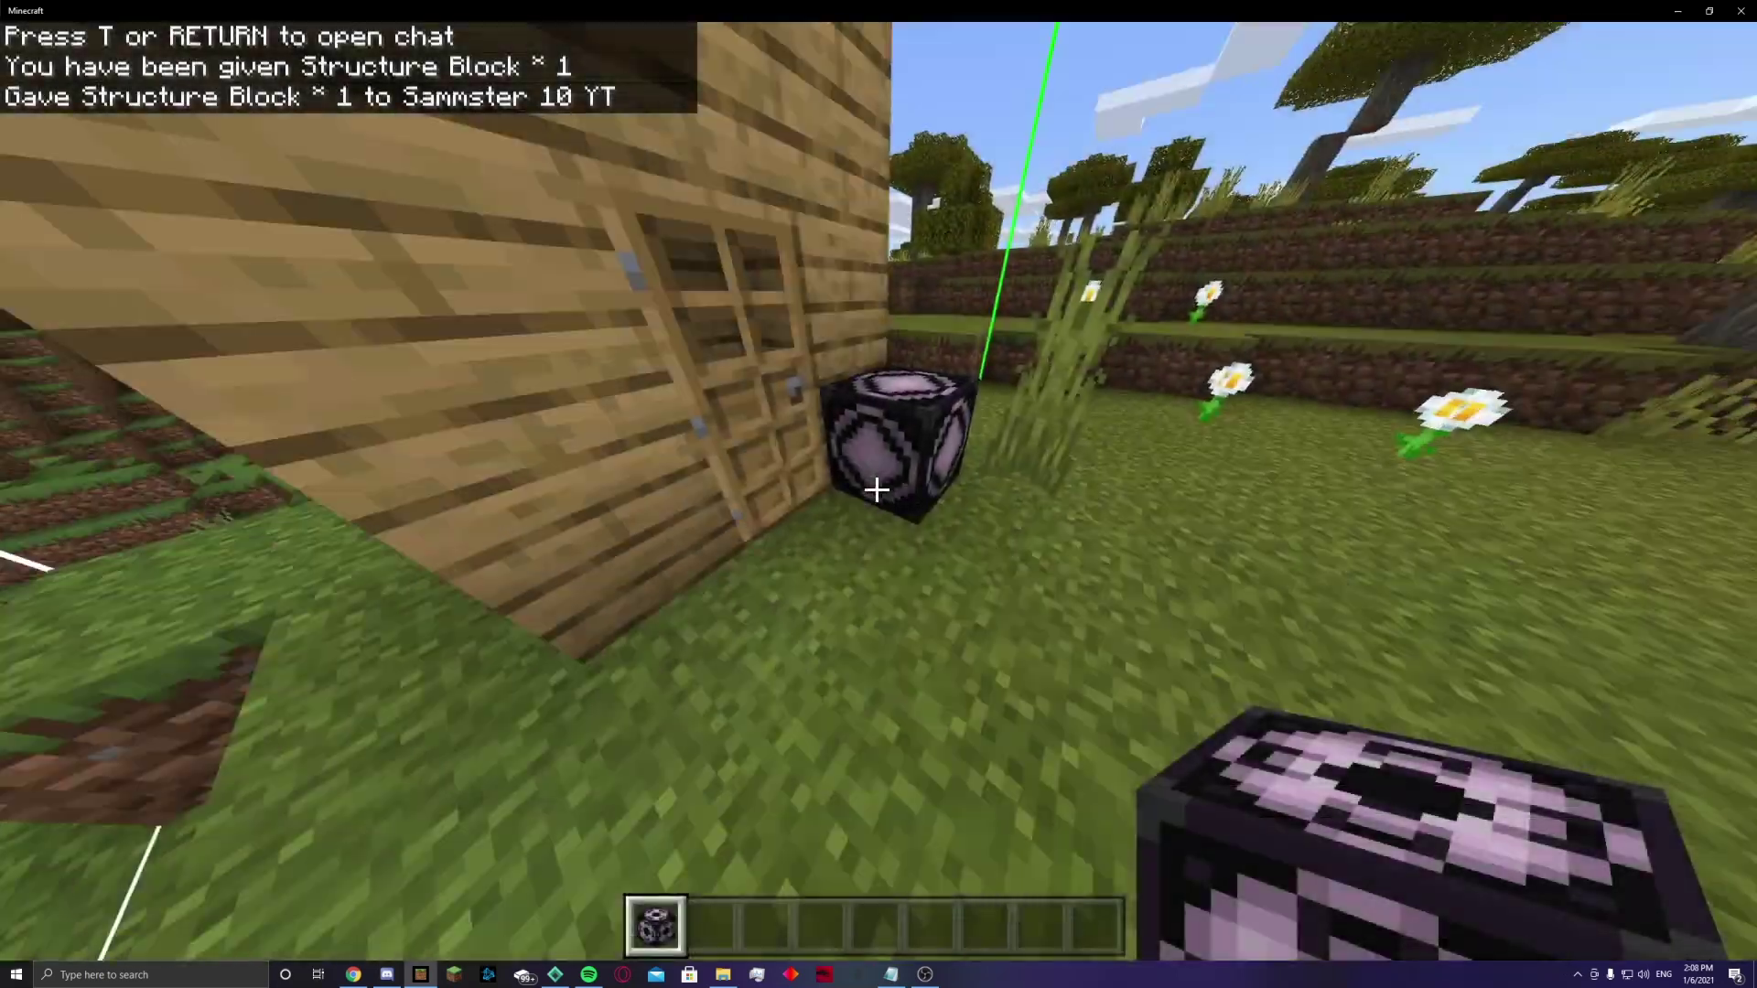
click(877, 490)
Step: Move over and around the loaded wooden house and its surroundings to examine it from outside
key(s)
key(space)
key(w)
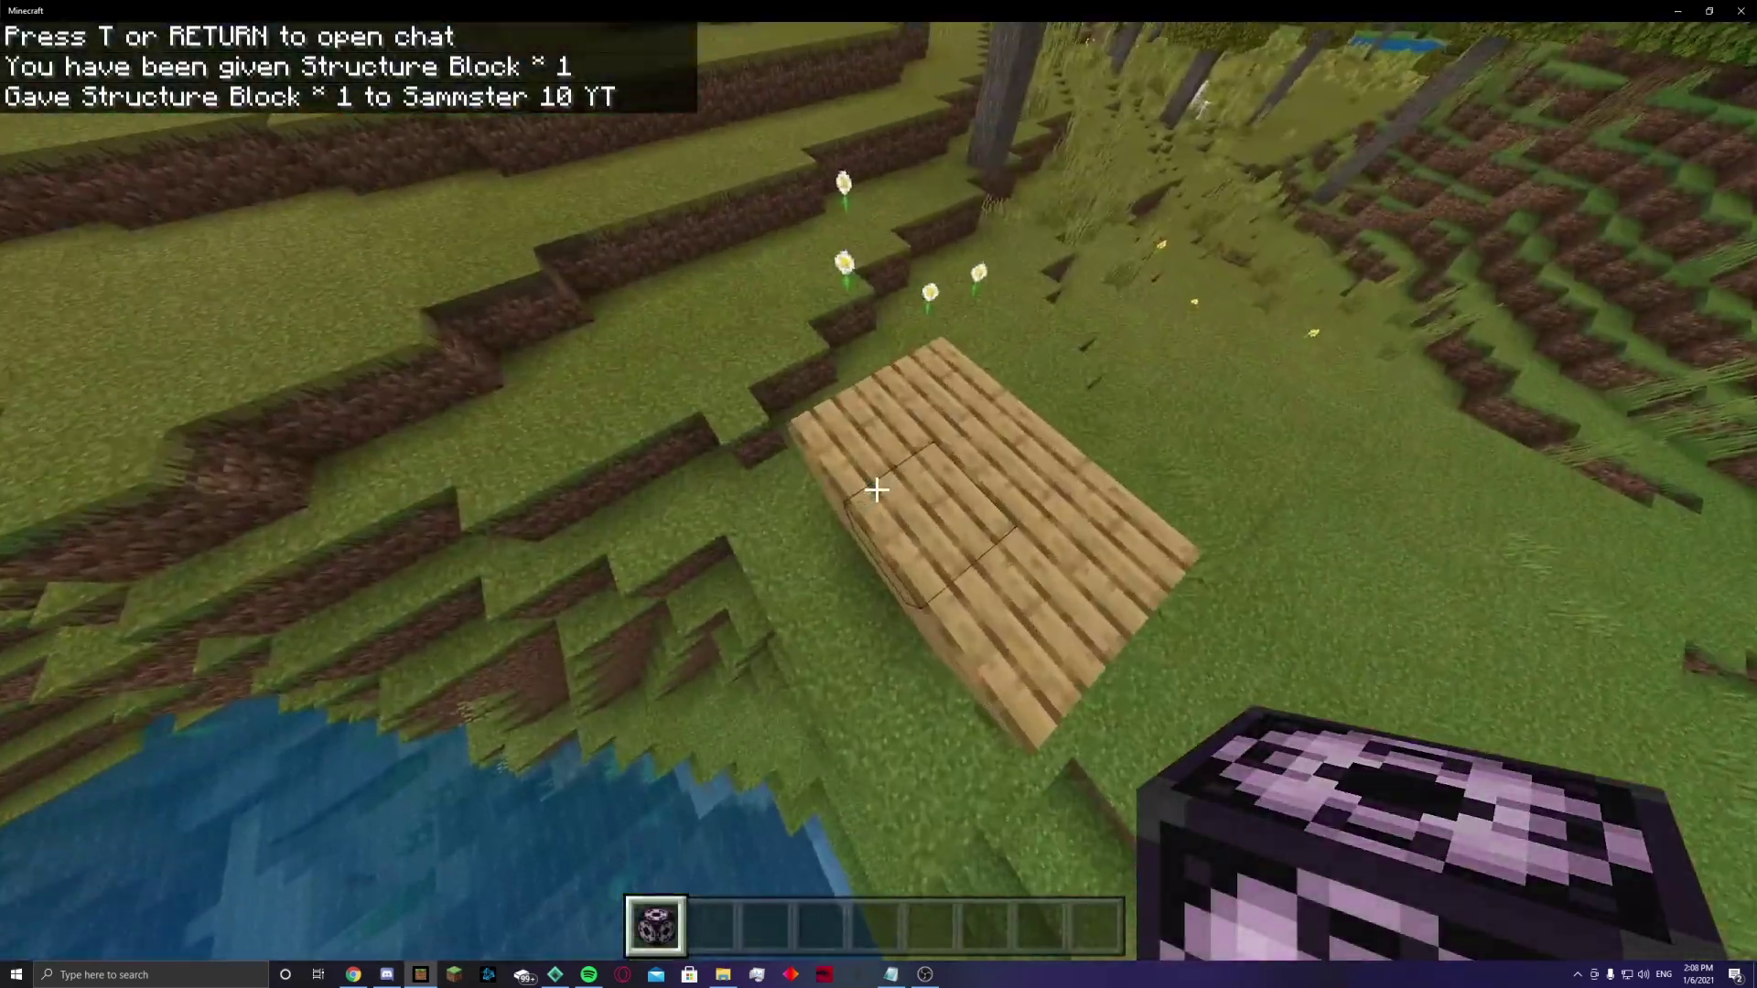
key(w)
key(shift)
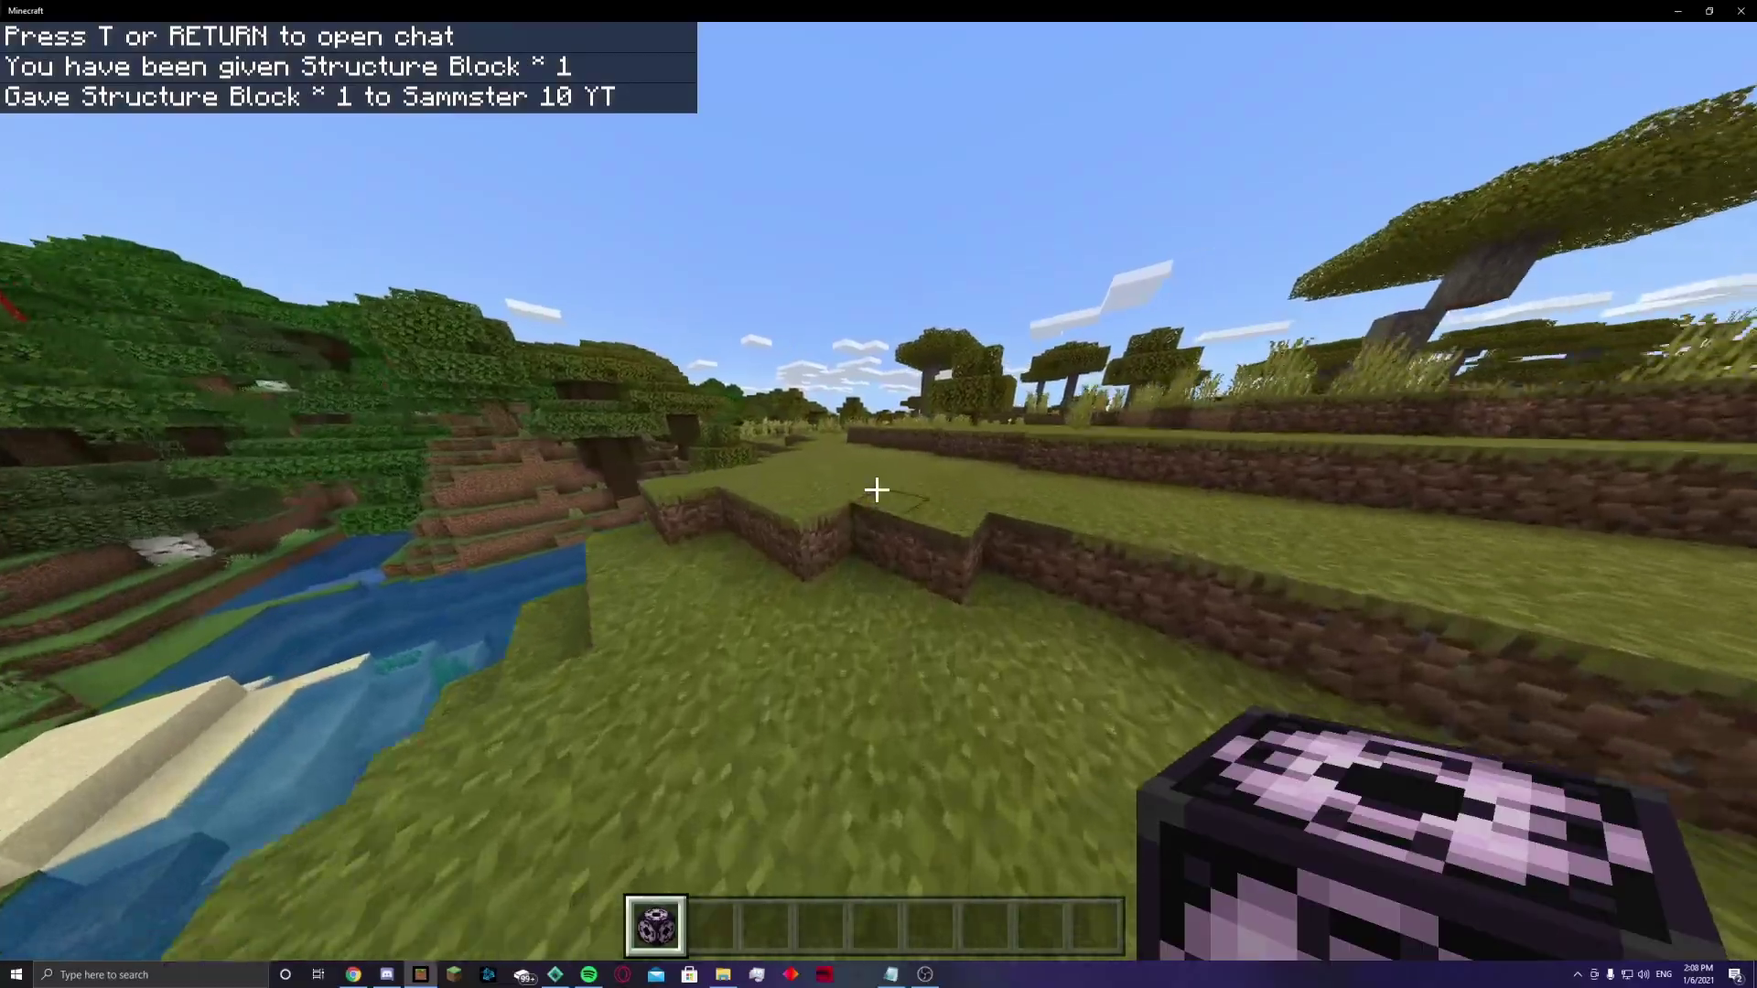
key(w)
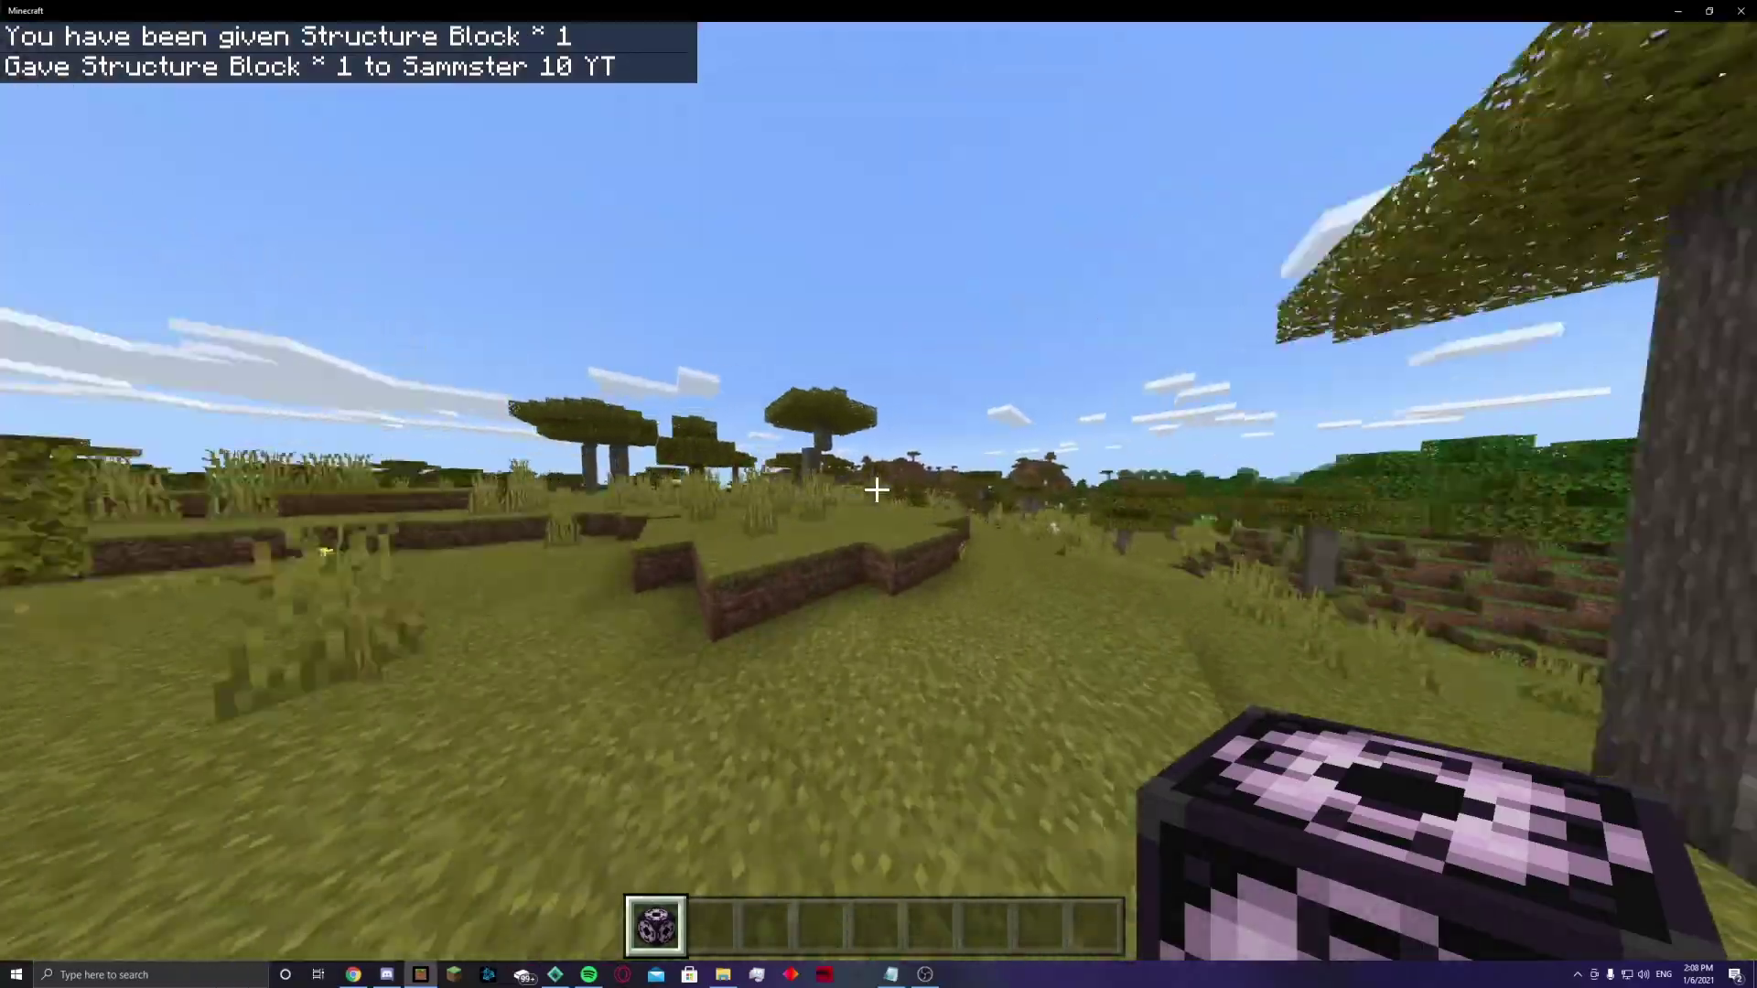
key(w)
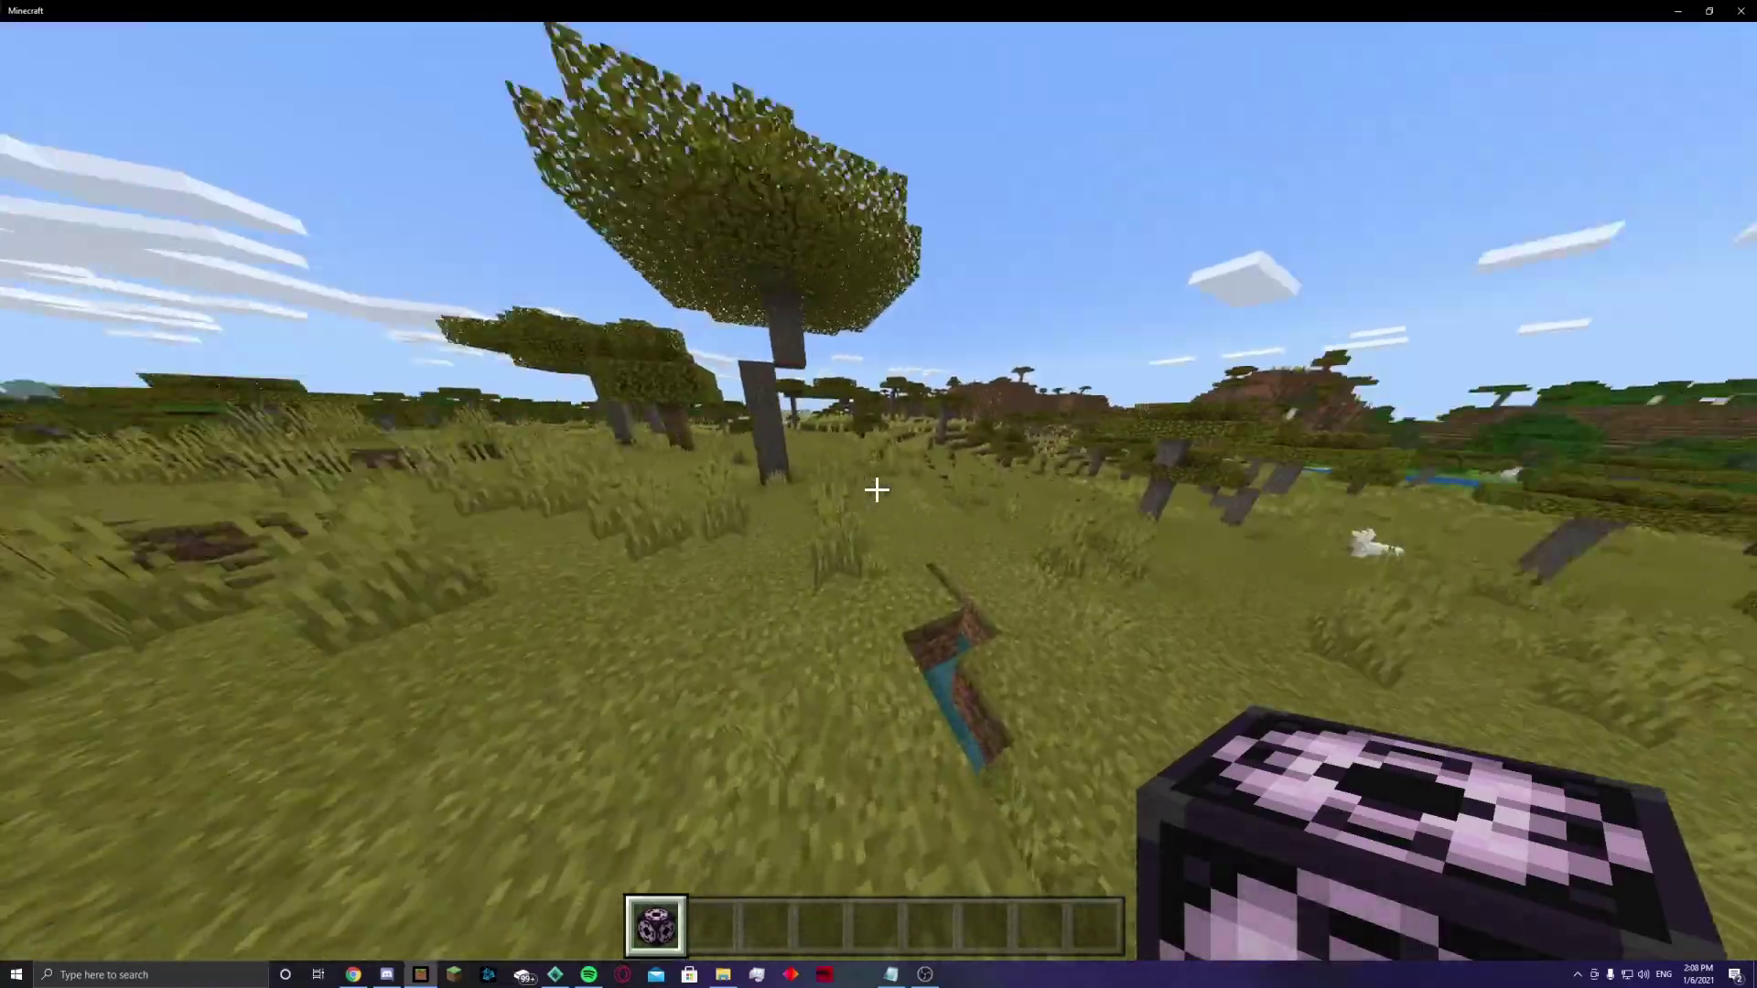
key(w)
key(d)
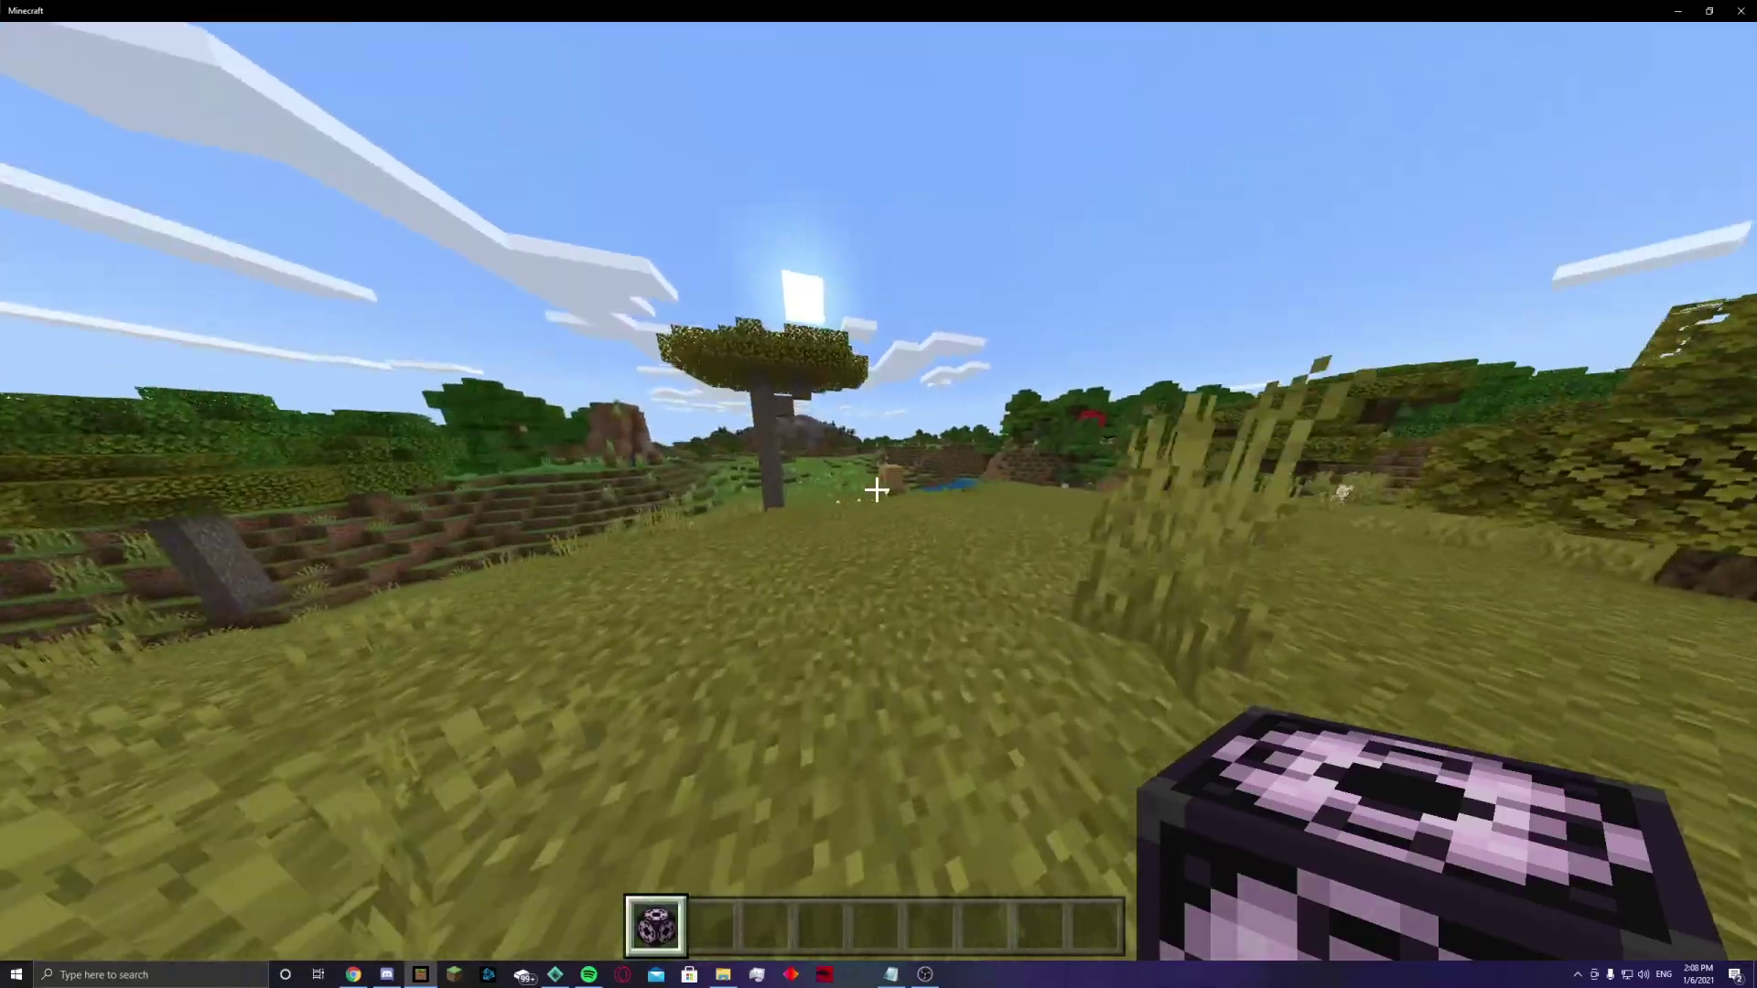
key(w)
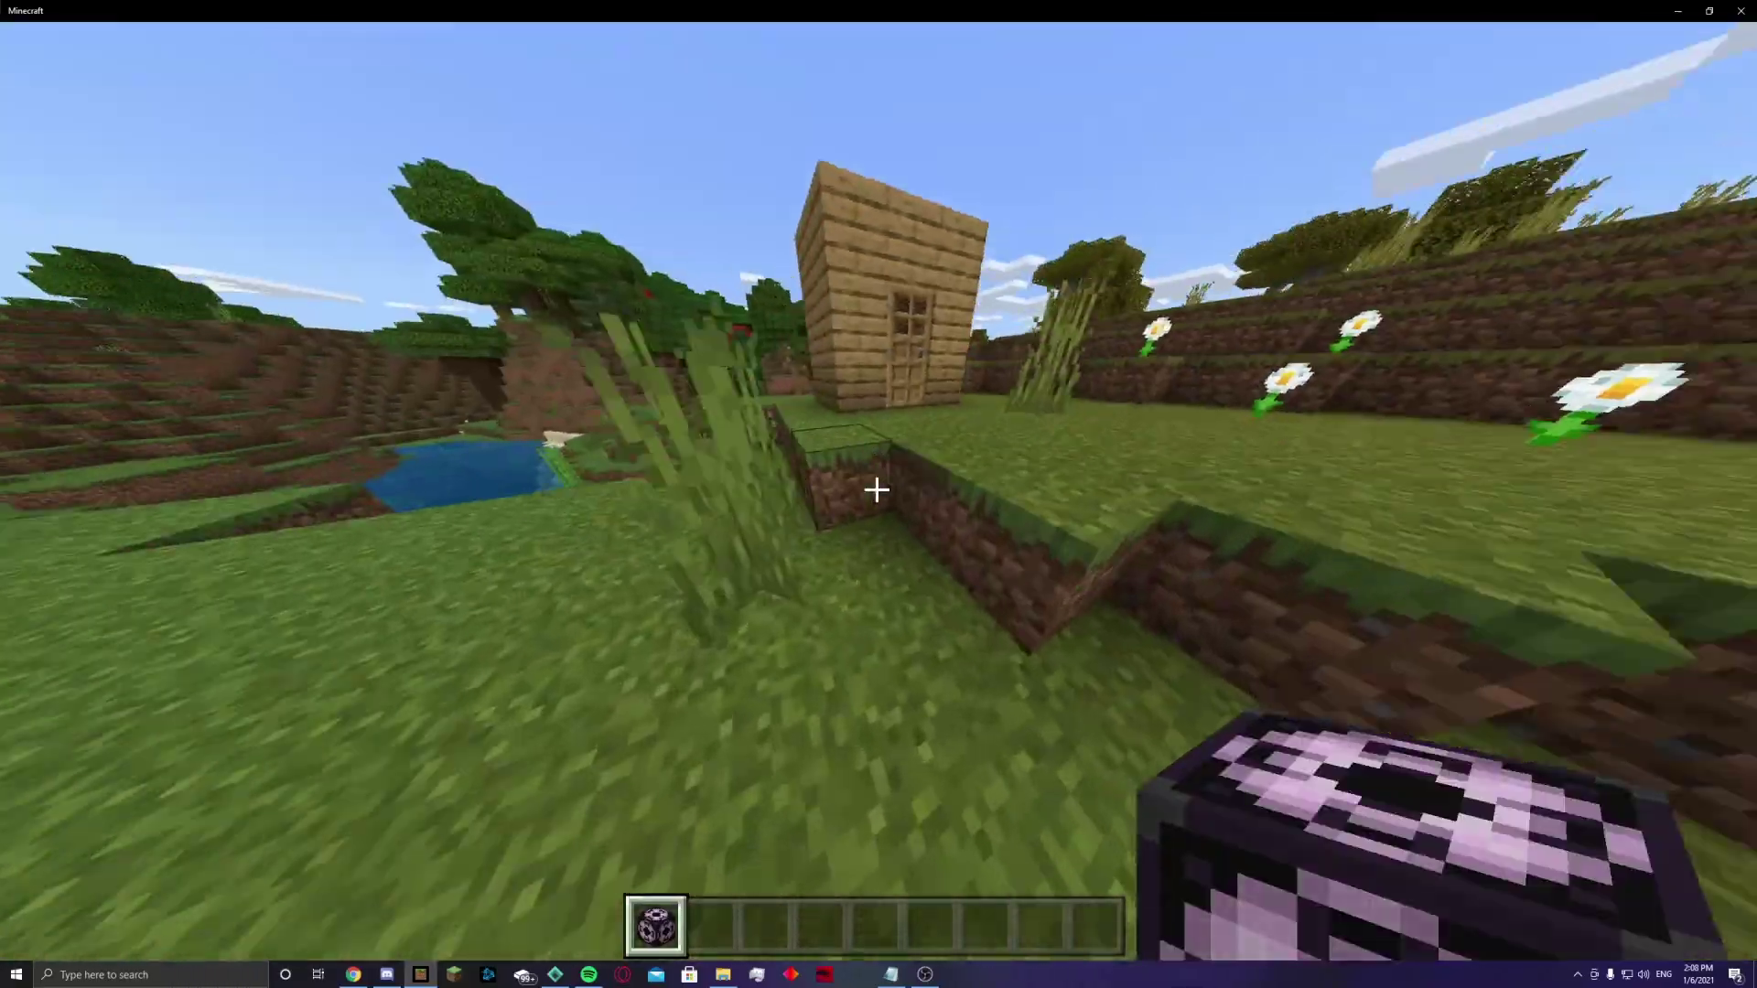
key(w)
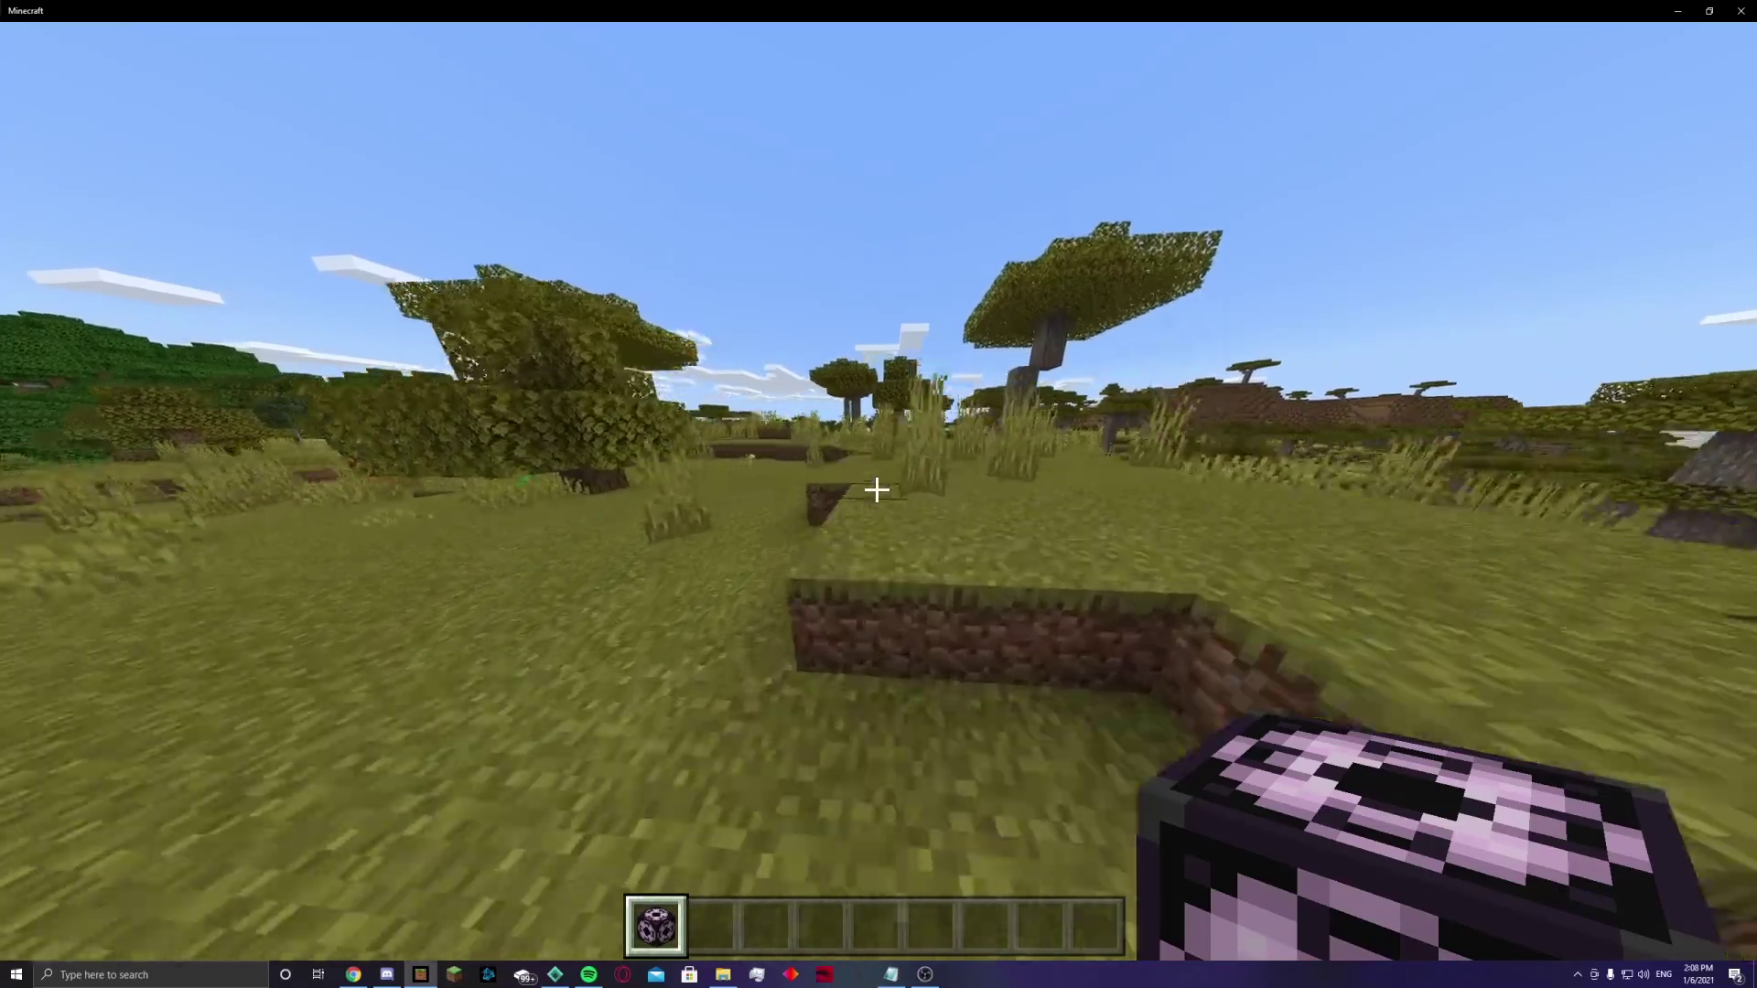
key(w)
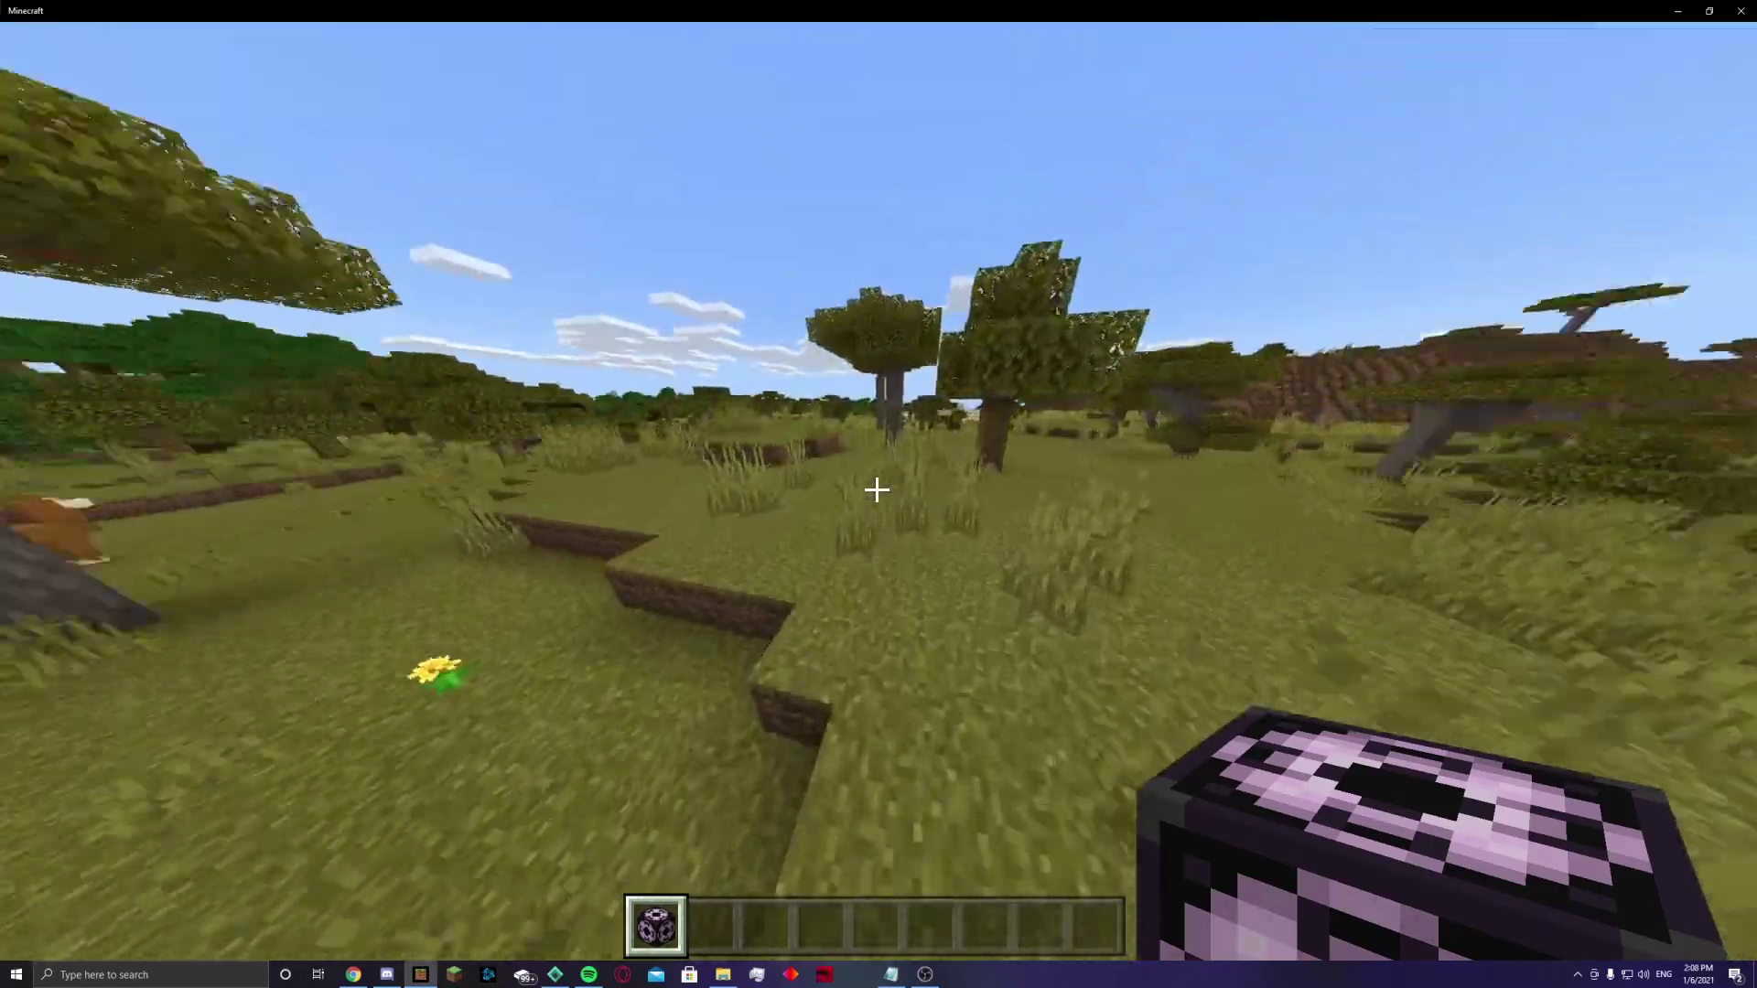
key(w)
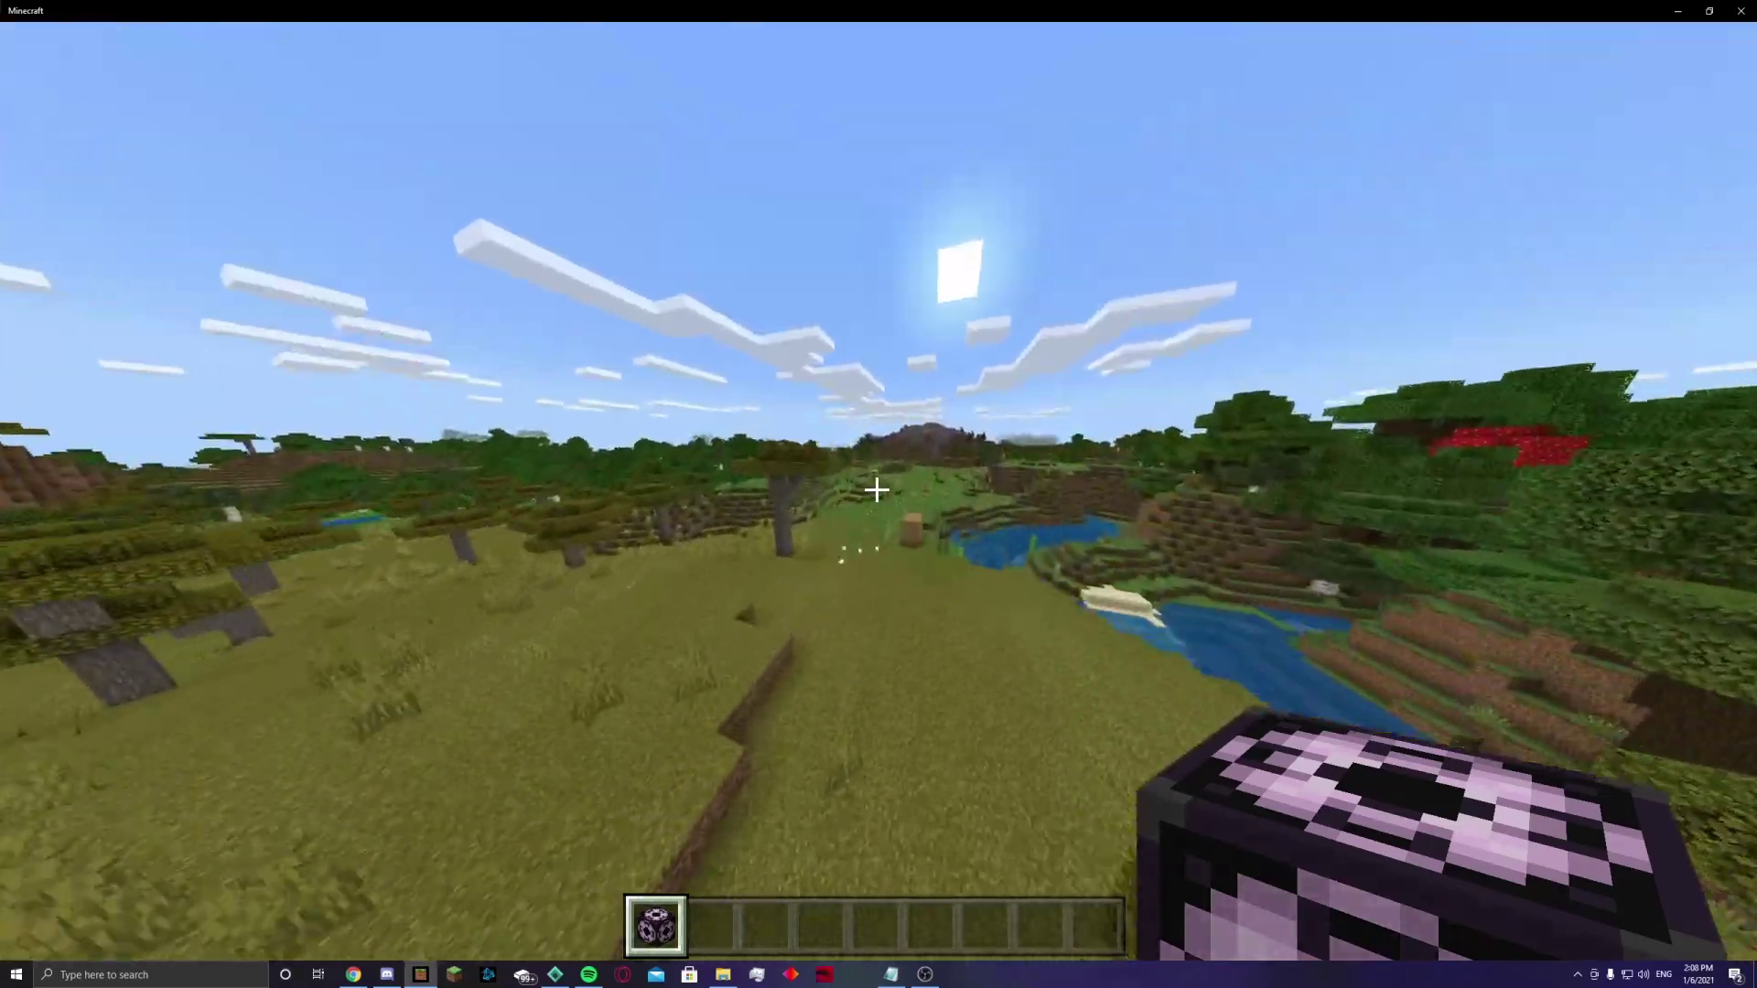
key(w)
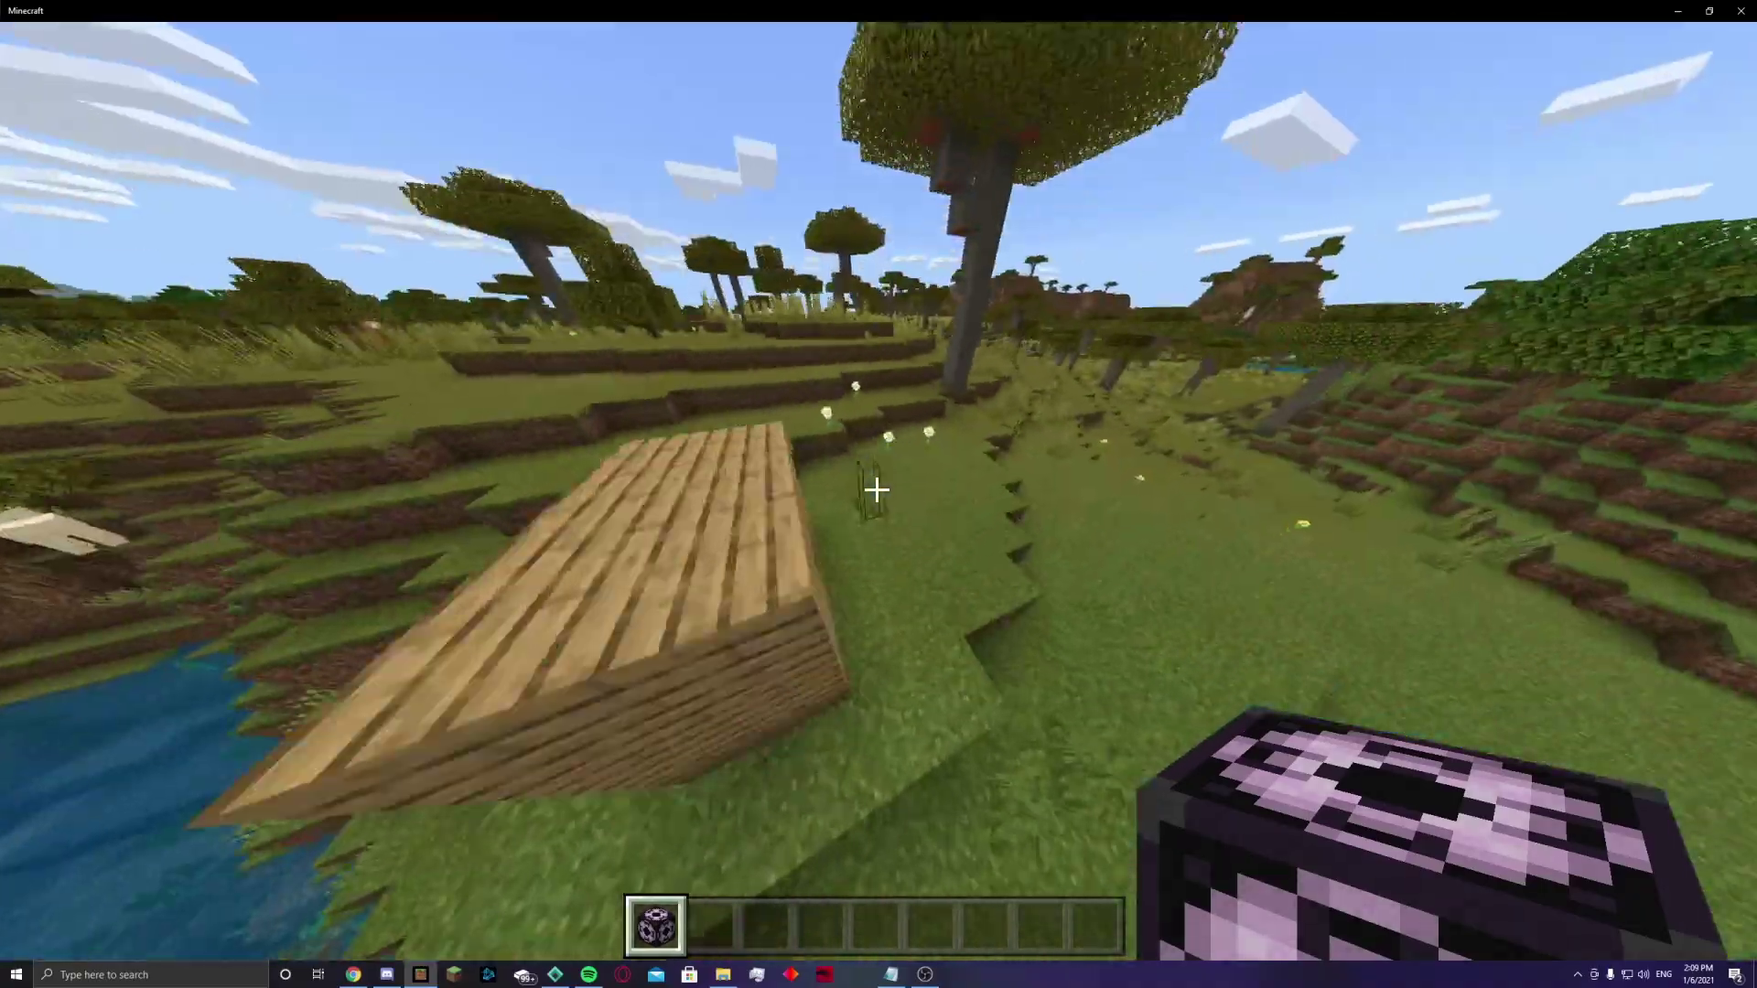
key(w)
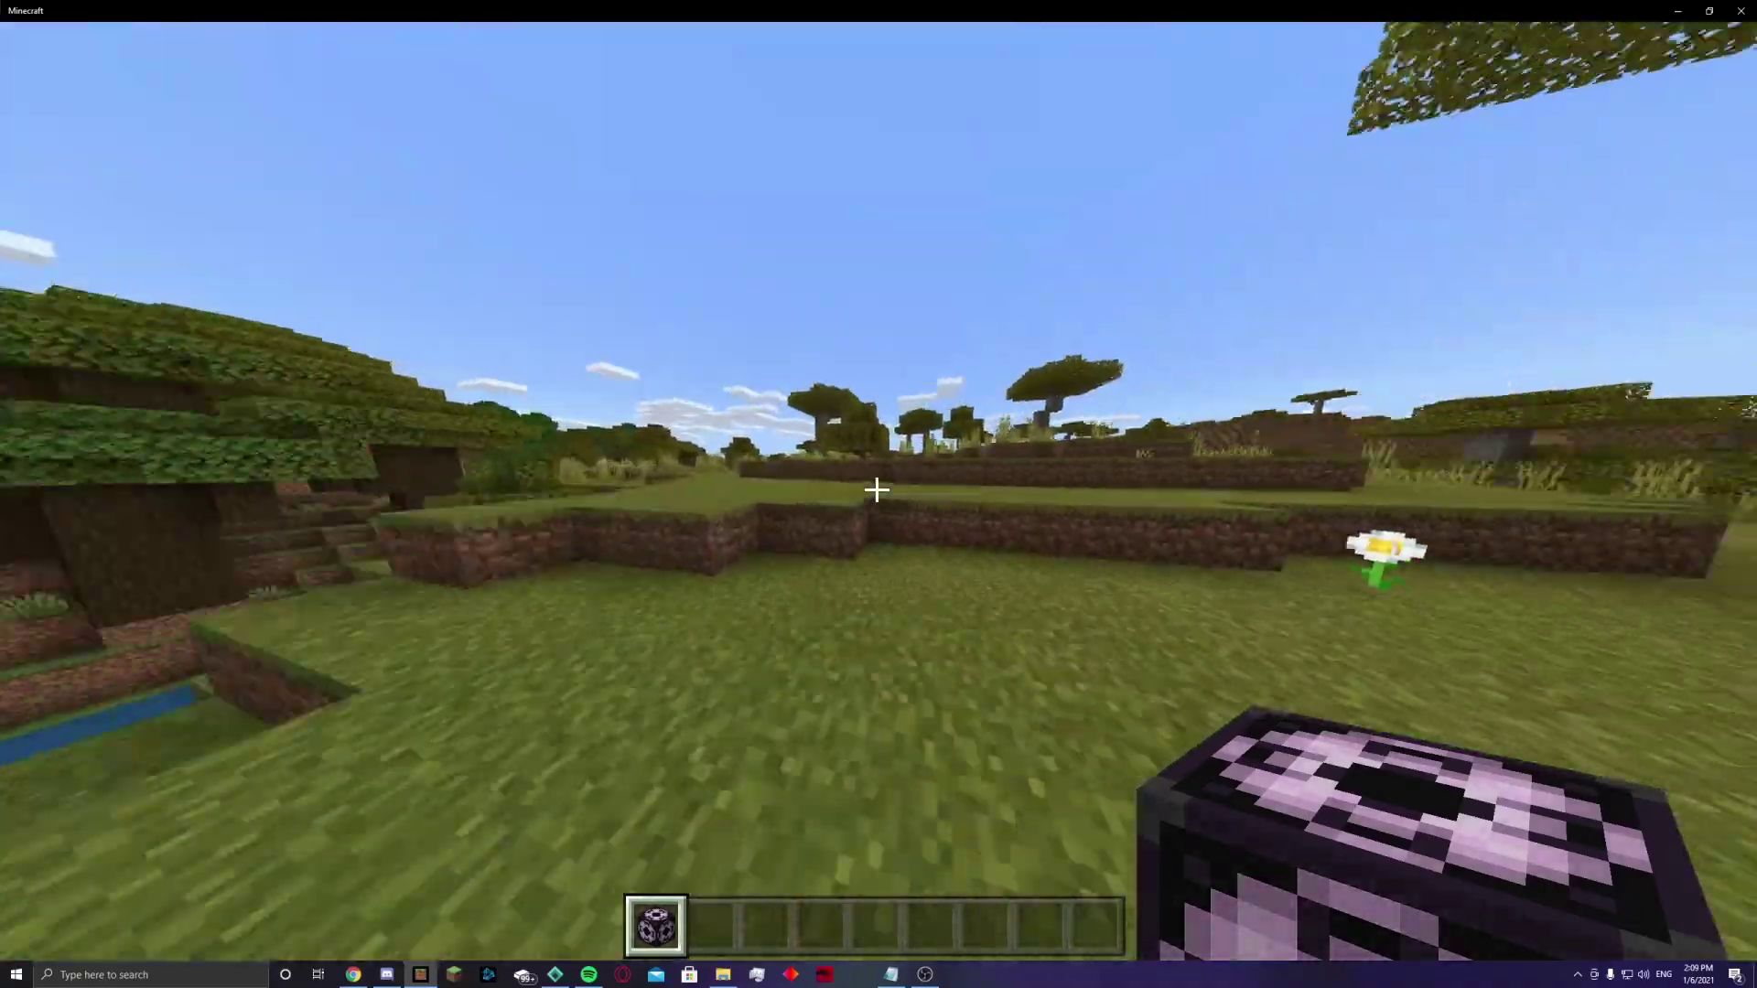
Step: View the character in third person, return to first person and enter the wooden house through its door
key(F5)
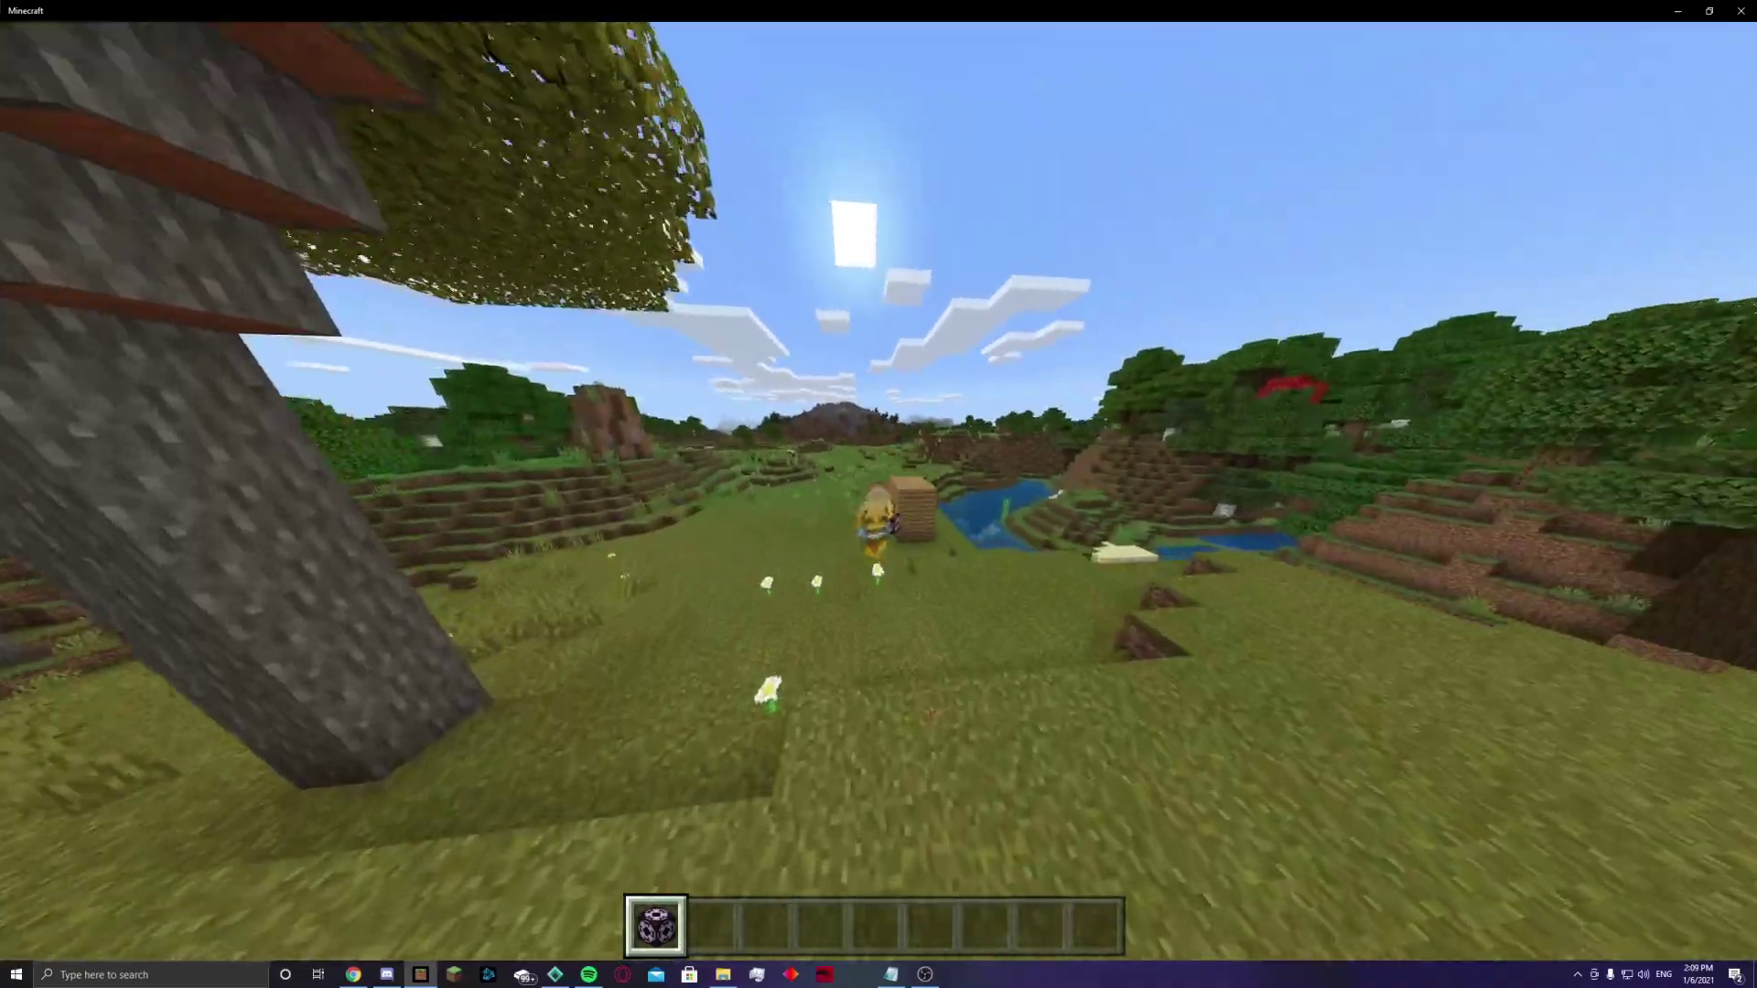
key(F5)
key(w)
right_click(876, 490)
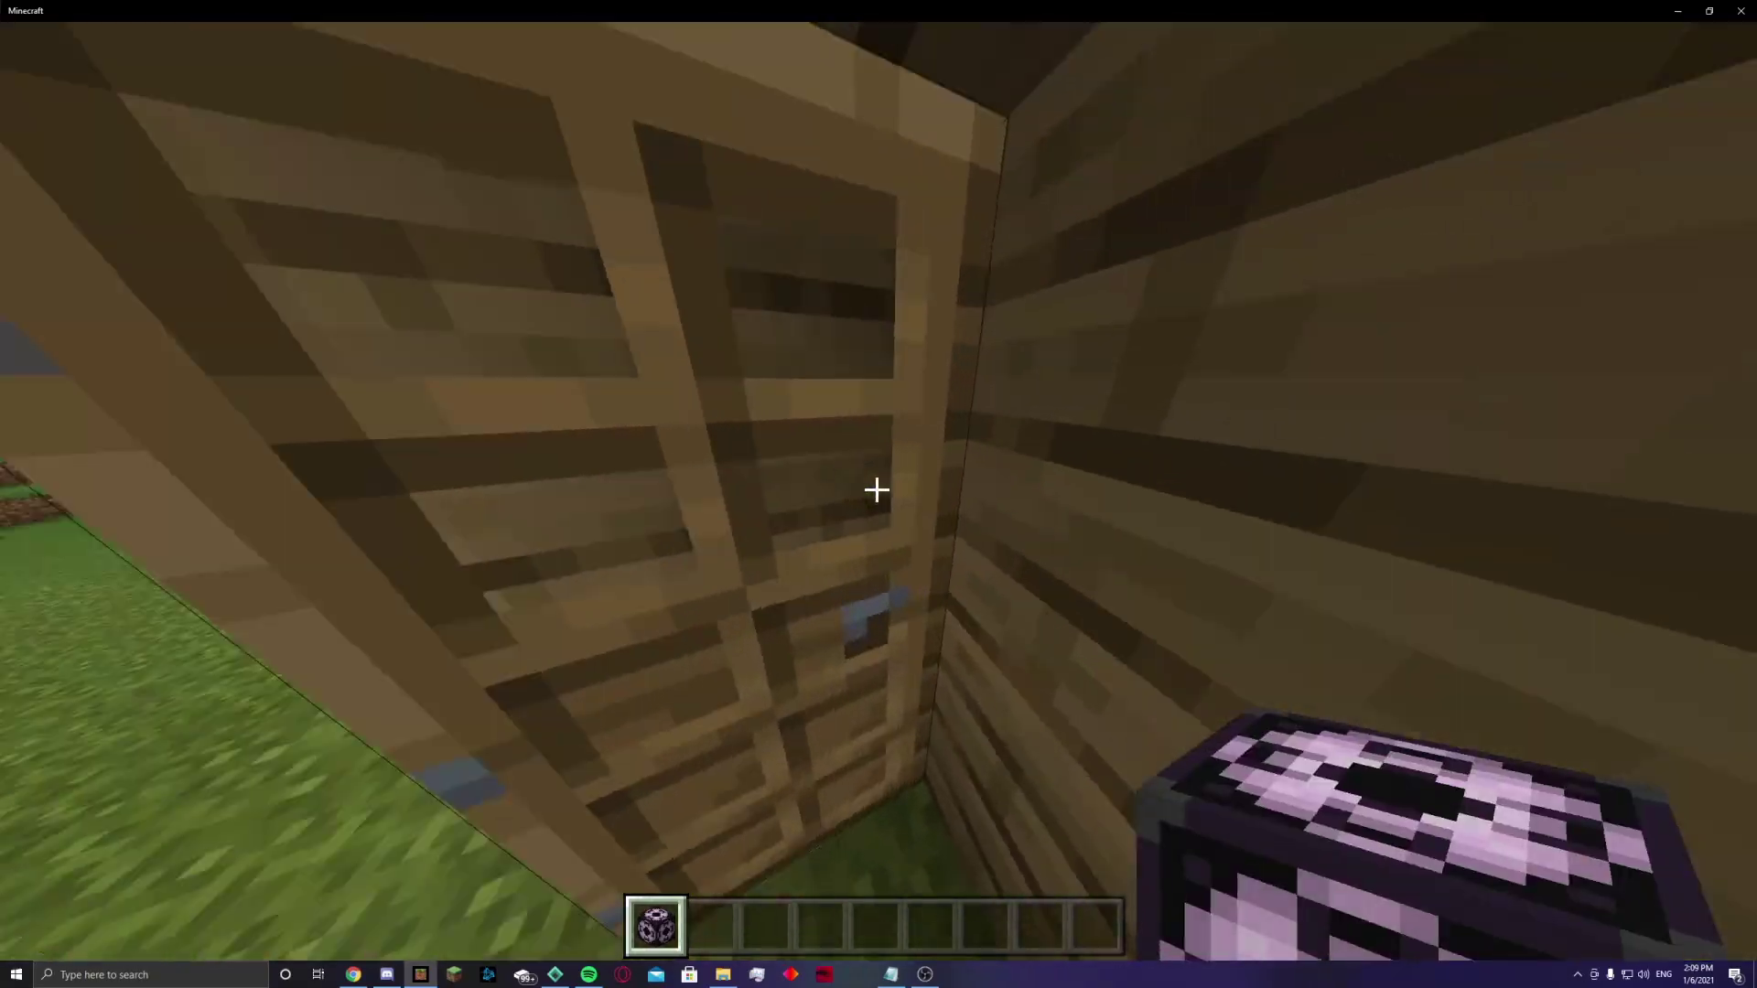